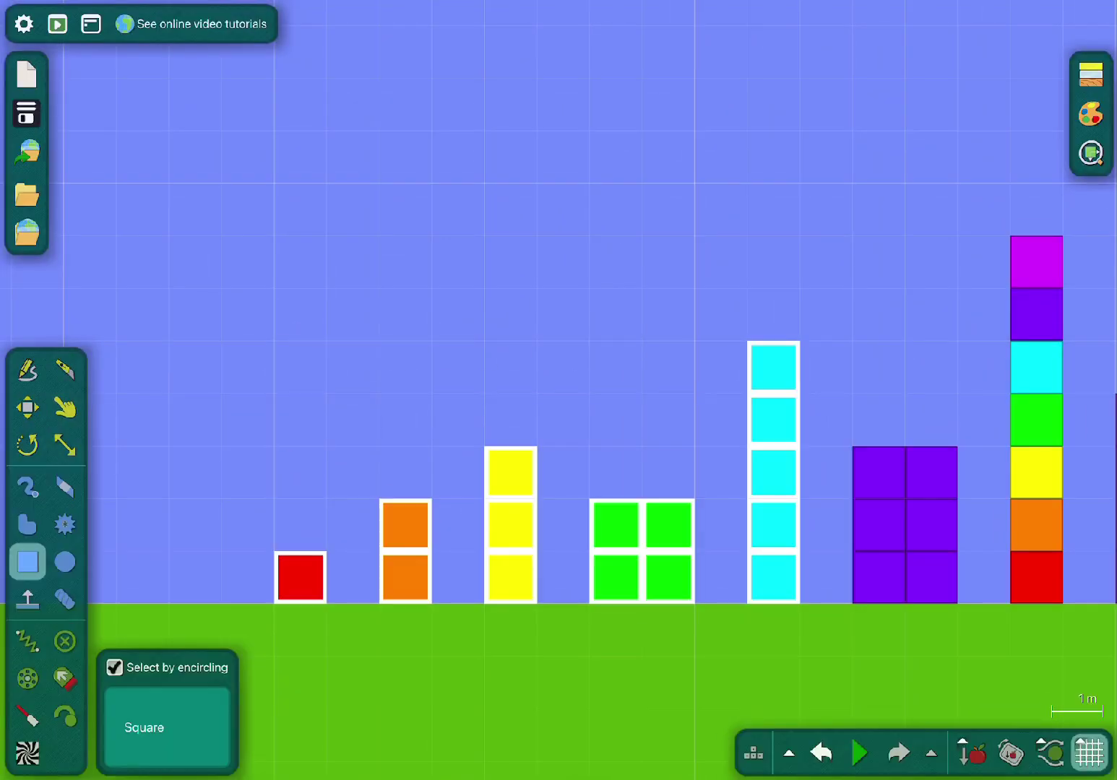
- Box-select the block towers from the purple one to the white one
left_click_drag(324, 292, 1032, 668)
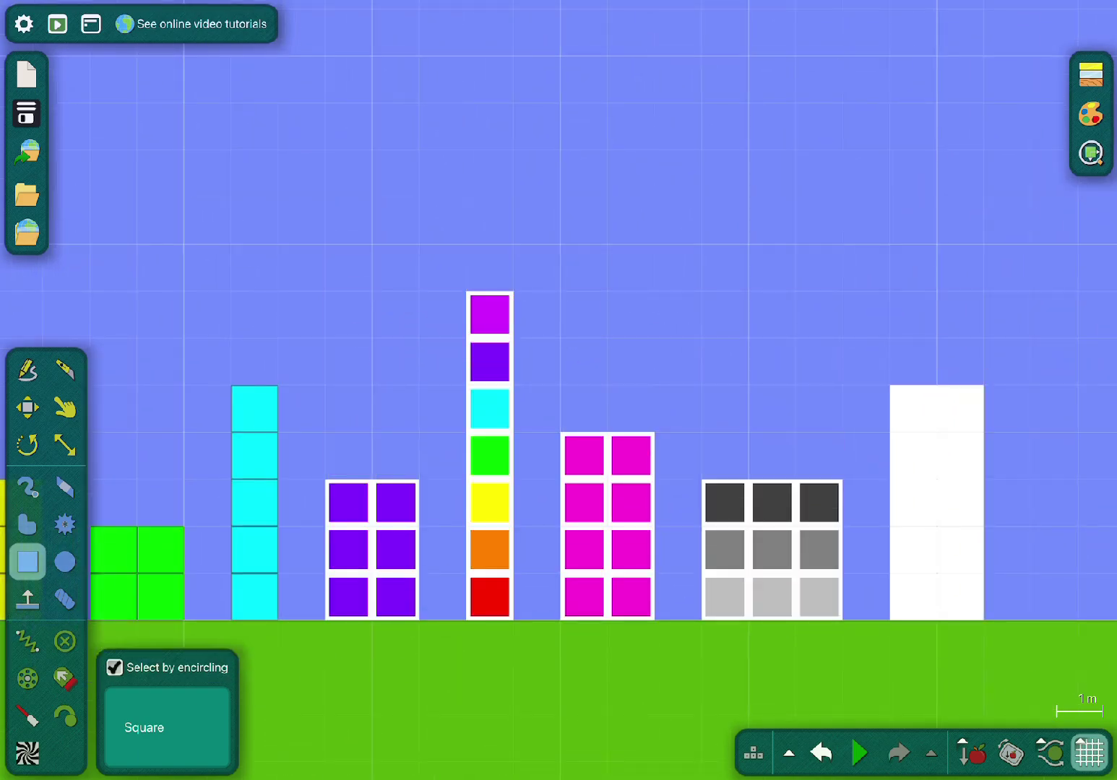
key("r")
mouse_move(674, 278)
left_mouse_down()
mouse_move(455, 636)
mouse_move(886, 401)
mouse_move(674, 279)
left_mouse_up()
- Enlarge the red, orange, yellow, green and cyan towers together to about 275 m wide overall
key("b")
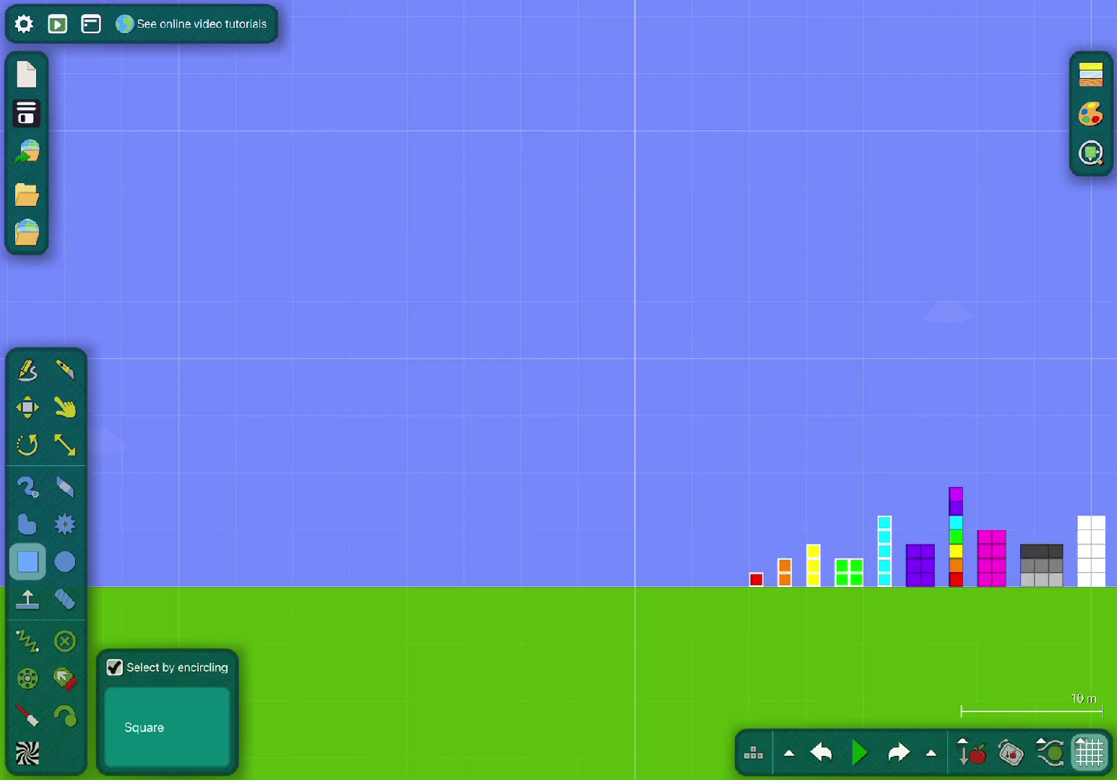
key("d")
key("s")
left_click_drag(804, 546, 137, 225)
scroll(740, 516, "down", 2)
left_click_drag(674, 470, 261, 264)
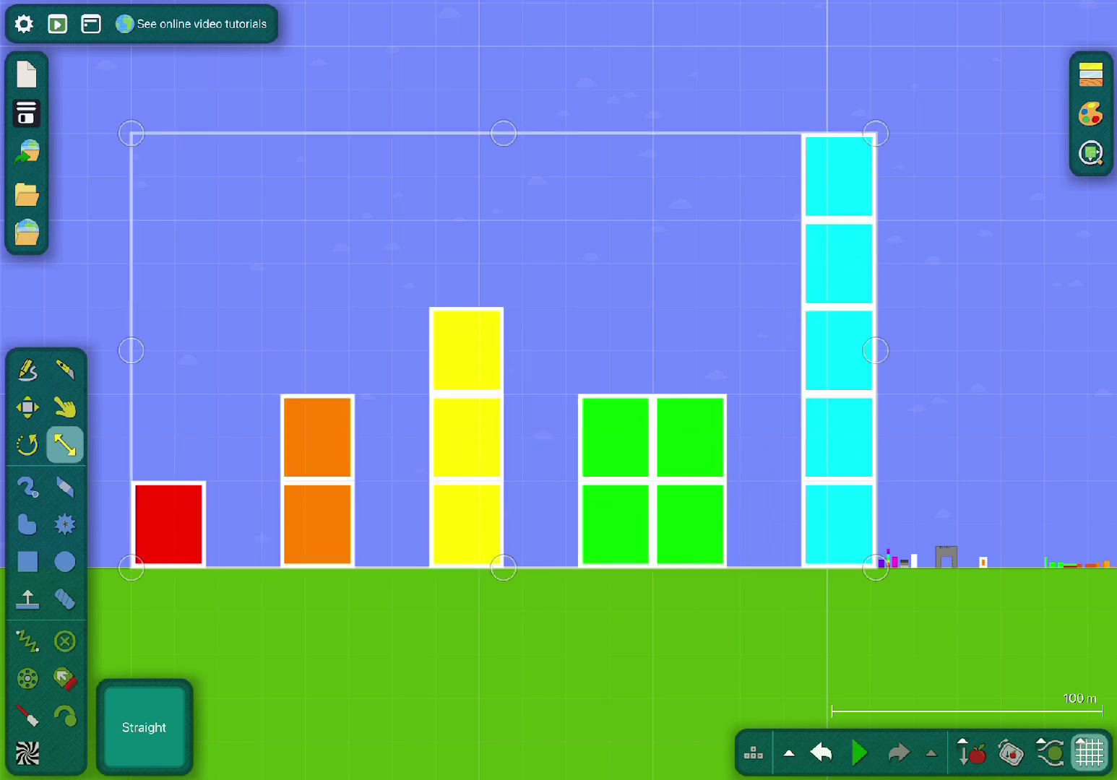
- Undo the enlargement of the red, orange, yellow, green and cyan towers
key("ctrl+z")
key("ctrl+z")
scroll(864, 556, "up", 4)
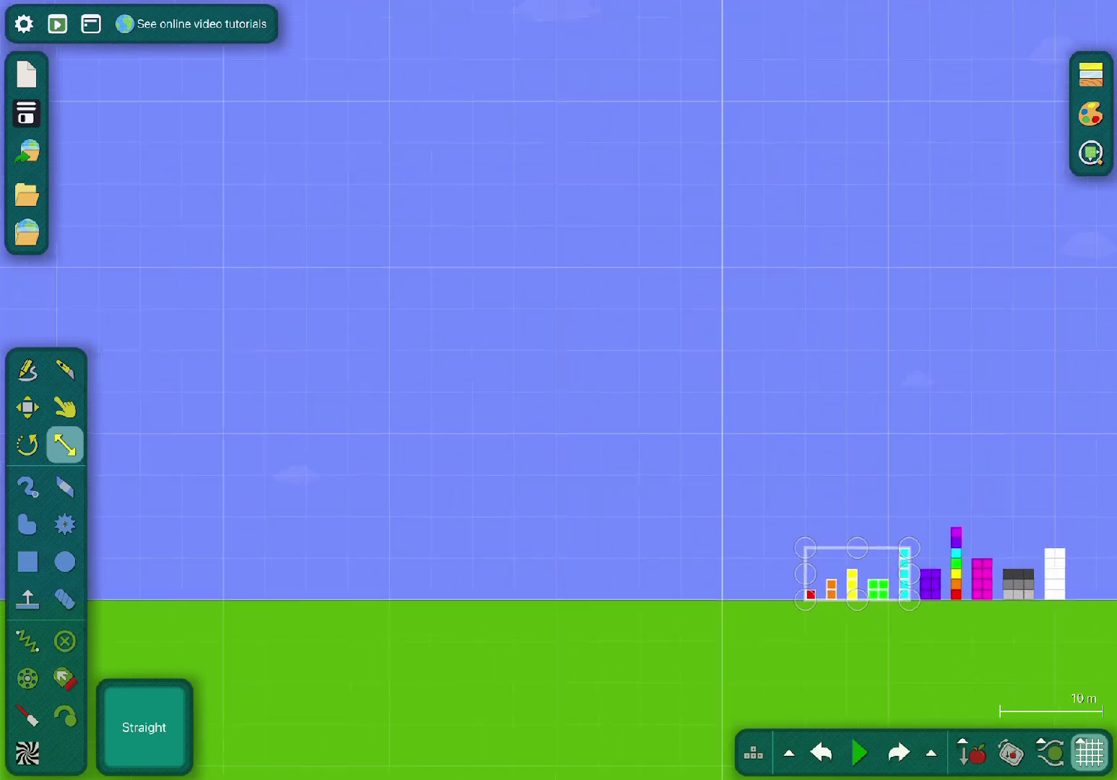
- Inspect the smallest towers up close, selecting the red block and box-selecting the two-block orange tower
scroll(559, 289, "right", 10)
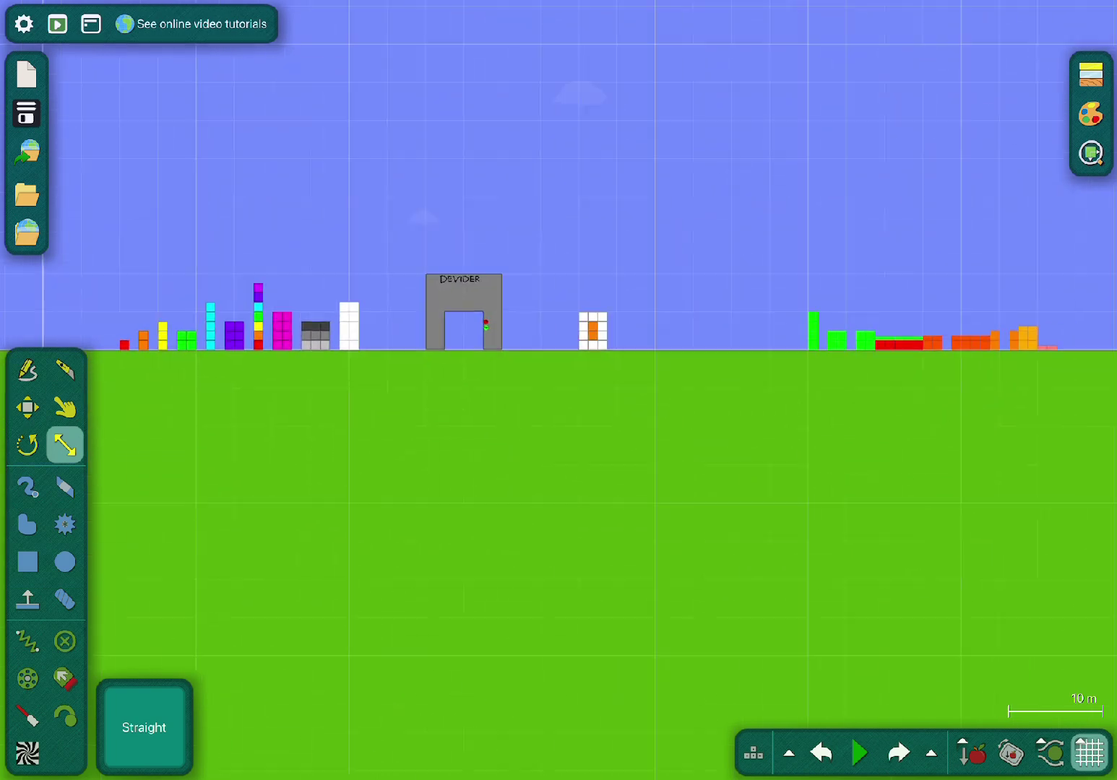
scroll(282, 198, "up", 3)
scroll(1011, 422, "down", 3)
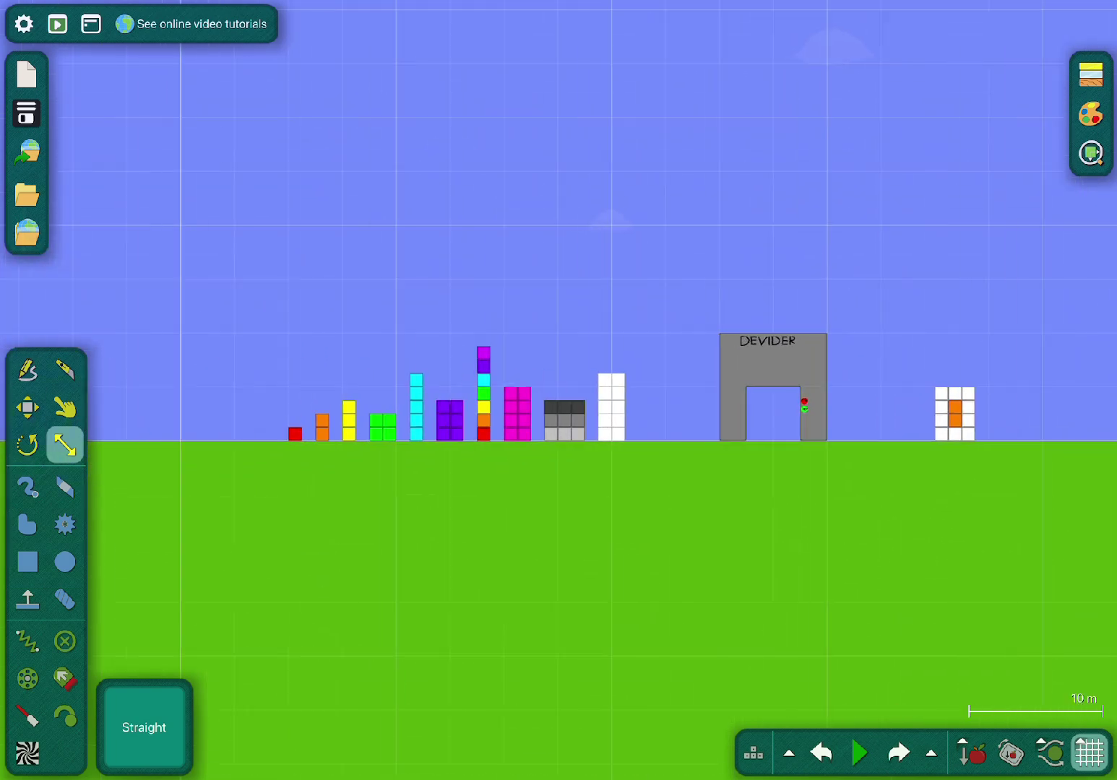
scroll(253, 433, "up", 7)
key("p")
scroll(478, 524, "up", 1)
key("b")
mouse_move(397, 537)
left_mouse_down()
mouse_move(467, 464)
mouse_move(504, 358)
mouse_move(396, 536)
mouse_move(360, 538)
mouse_move(431, 502)
mouse_move(395, 501)
mouse_move(396, 538)
left_mouse_up()
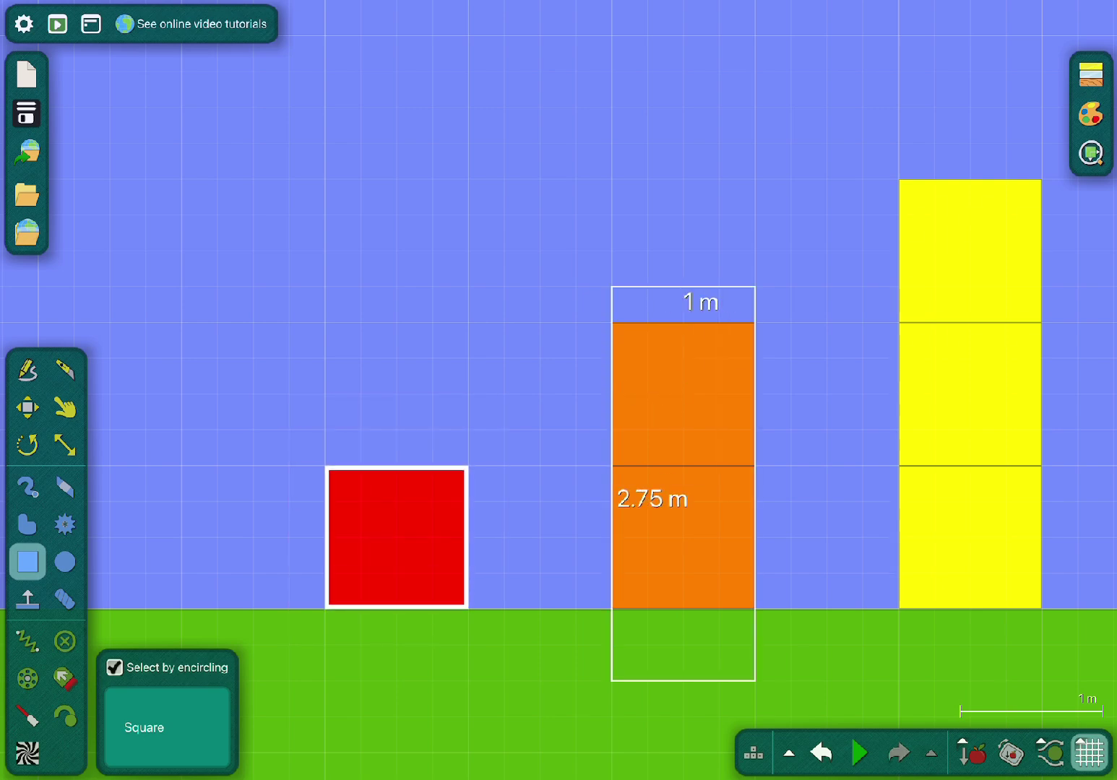
left_click_drag(755, 680, 755, 680)
mouse_move(683, 466)
left_mouse_down()
mouse_move(718, 359)
mouse_move(684, 466)
mouse_move(719, 429)
mouse_move(684, 500)
mouse_move(683, 466)
left_mouse_up()
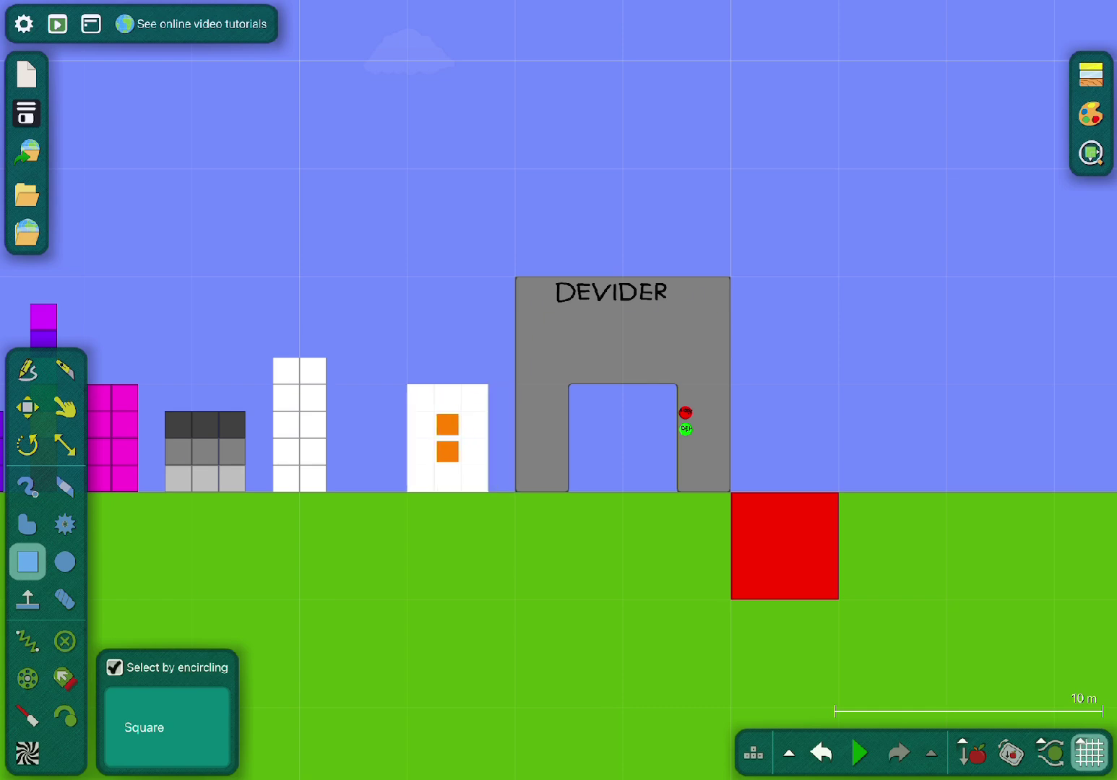
- Erase the large red square beside the DEVIDER gate
right_click(786, 439)
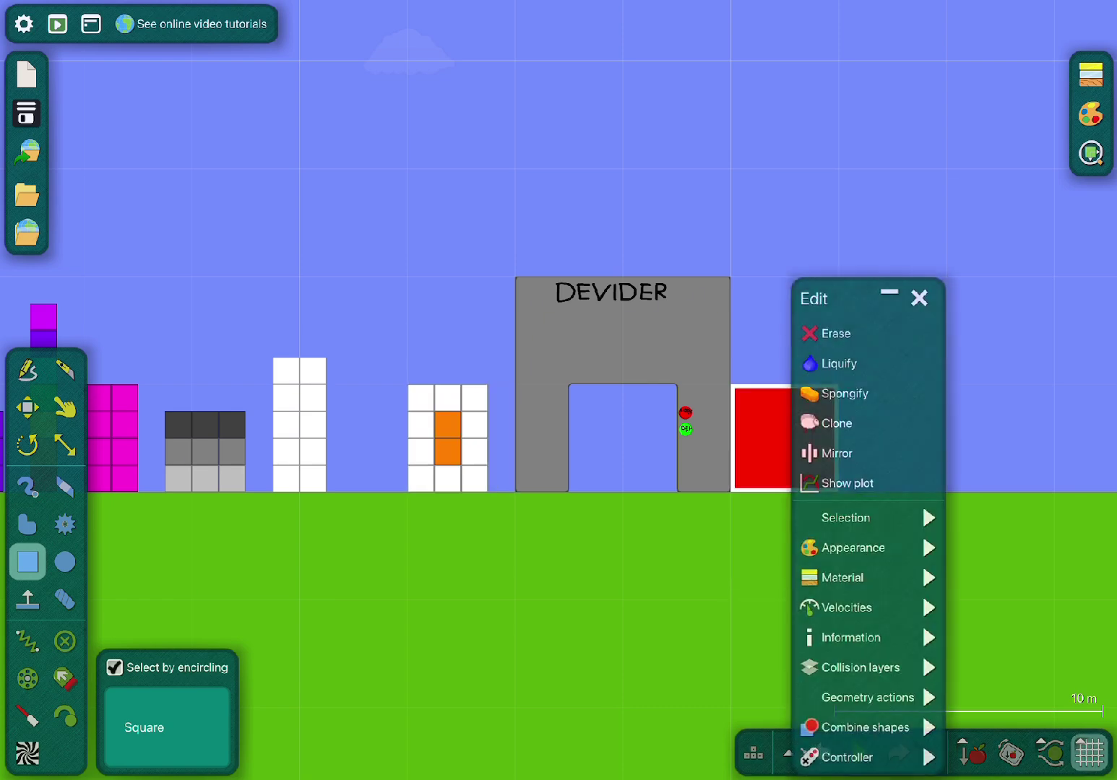
left_click(838, 331)
- Move the 3-by-4 white block group with the two orange centre squares into the DEVIDER gate's opening
scroll(558, 390, "down", 3)
scroll(932, 376, "up", 5)
mouse_move(495, 417)
left_mouse_down()
mouse_move(657, 471)
mouse_move(658, 633)
left_mouse_up()
left_click_drag(547, 521, 894, 522)
- Move the white-and-orange block group out of the gate to the ground about 16 m right of it
scroll(1046, 488, "up", 10)
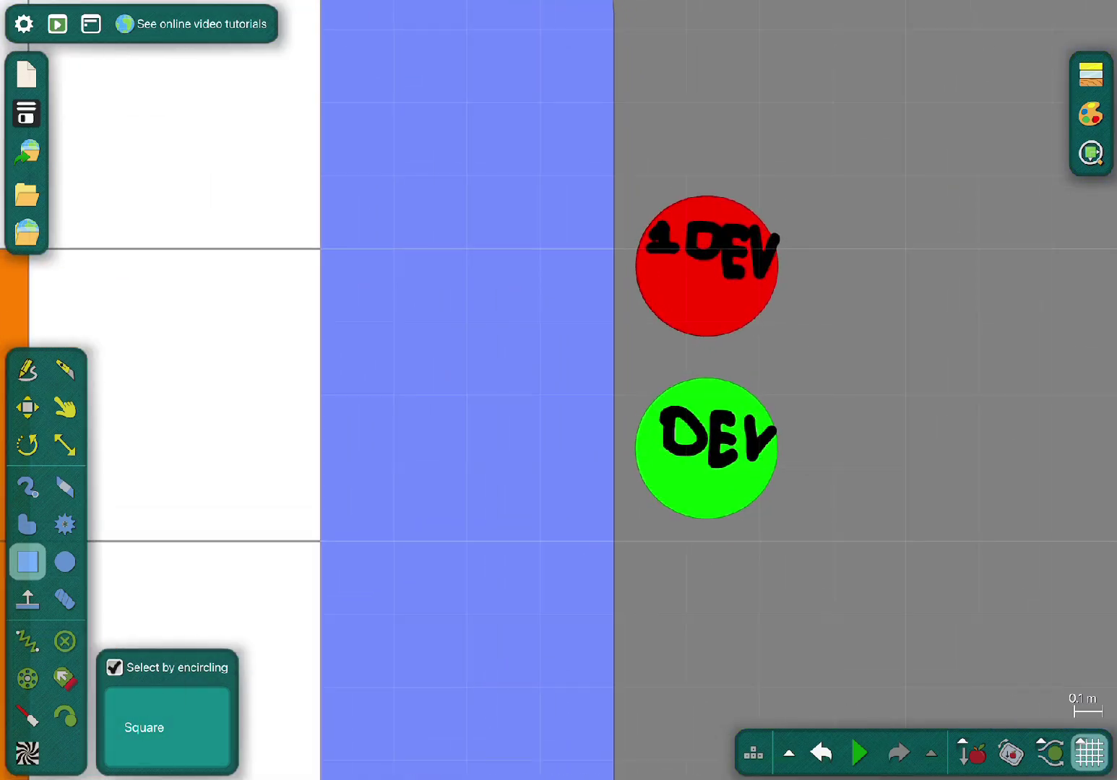
scroll(539, 453, "down", 8)
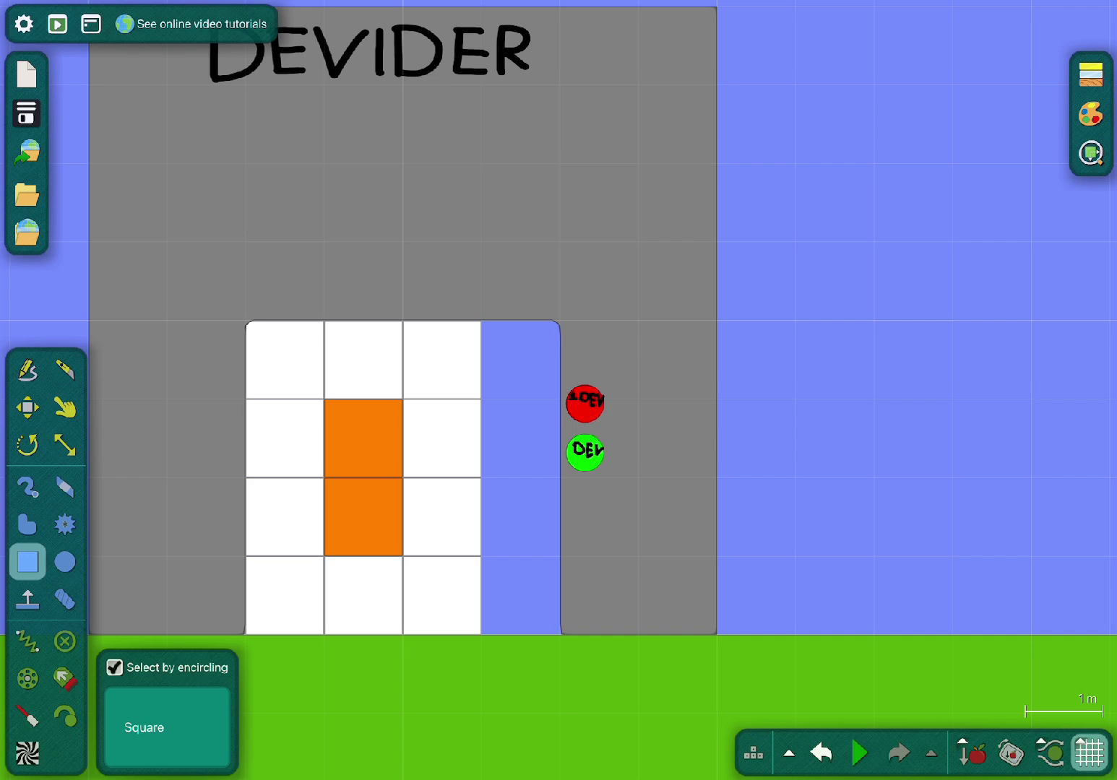
scroll(1011, 549, "down", 4)
scroll(798, 526, "up", 5)
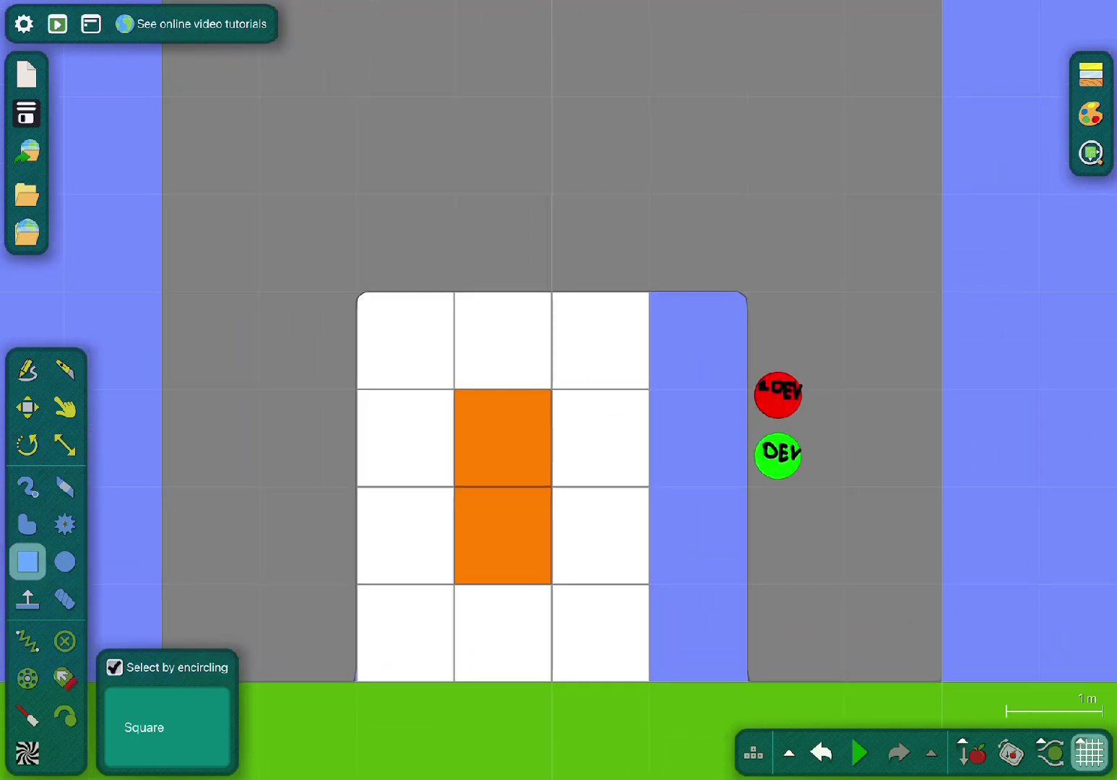
scroll(976, 530, "down", 3)
scroll(387, 554, "down", 4)
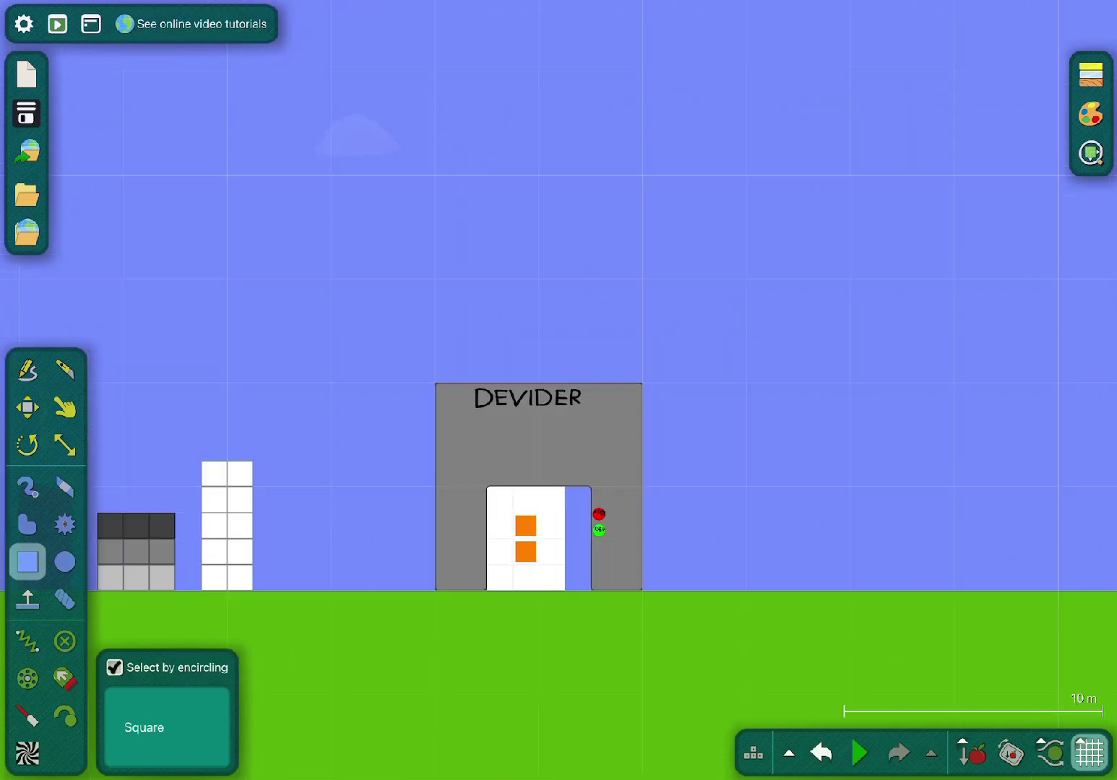
left_click_drag(494, 534, 1027, 535)
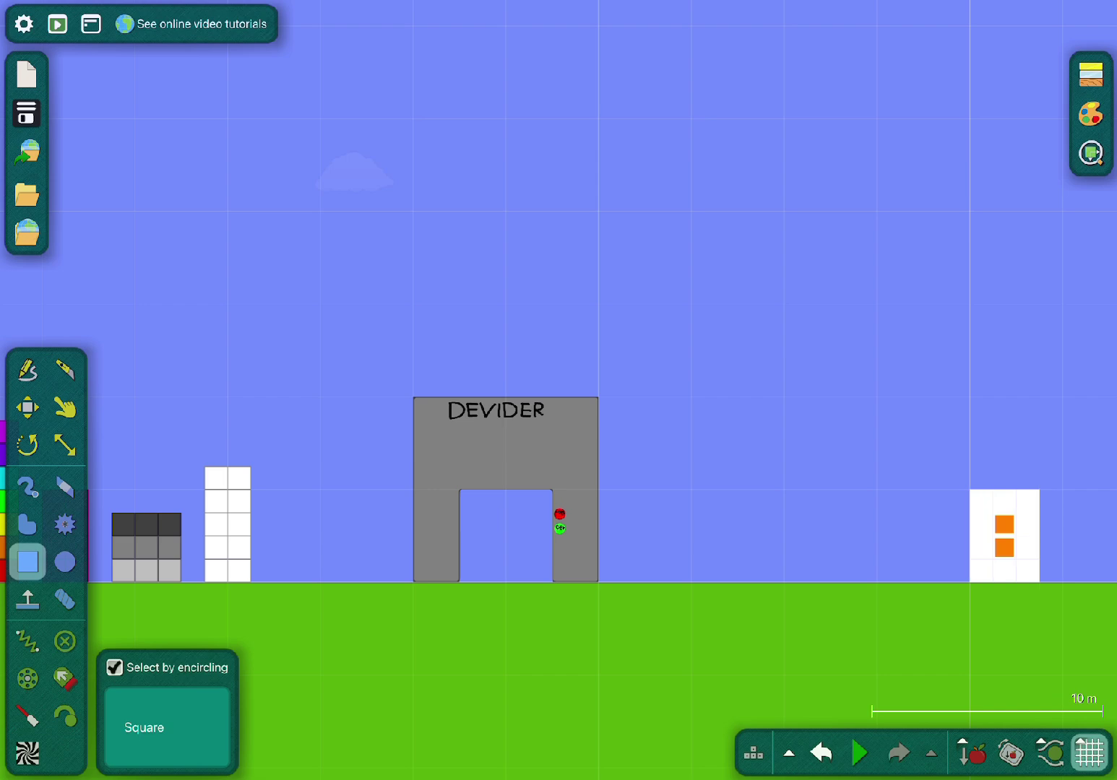
- Move the three green four-block groups from beside the red strip to the ground between the white tower and the DEVIDER gate
scroll(559, 361, "right", 10)
scroll(559, 361, "up", 4)
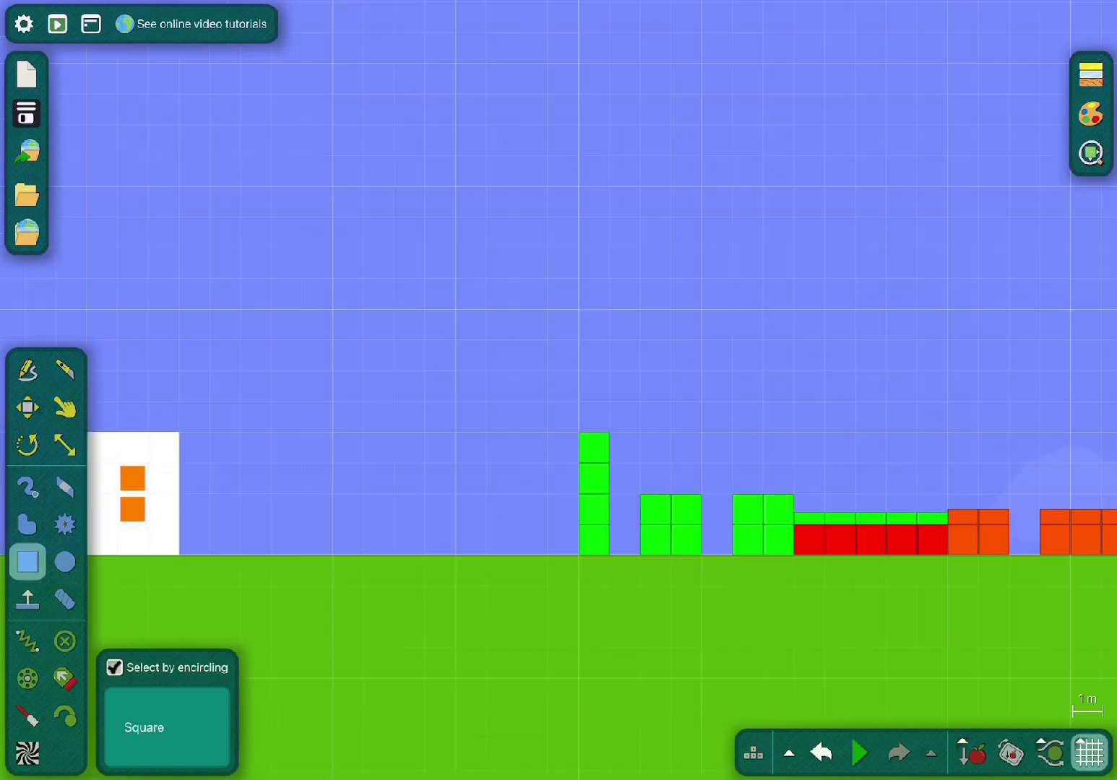
scroll(791, 474, "up", 1)
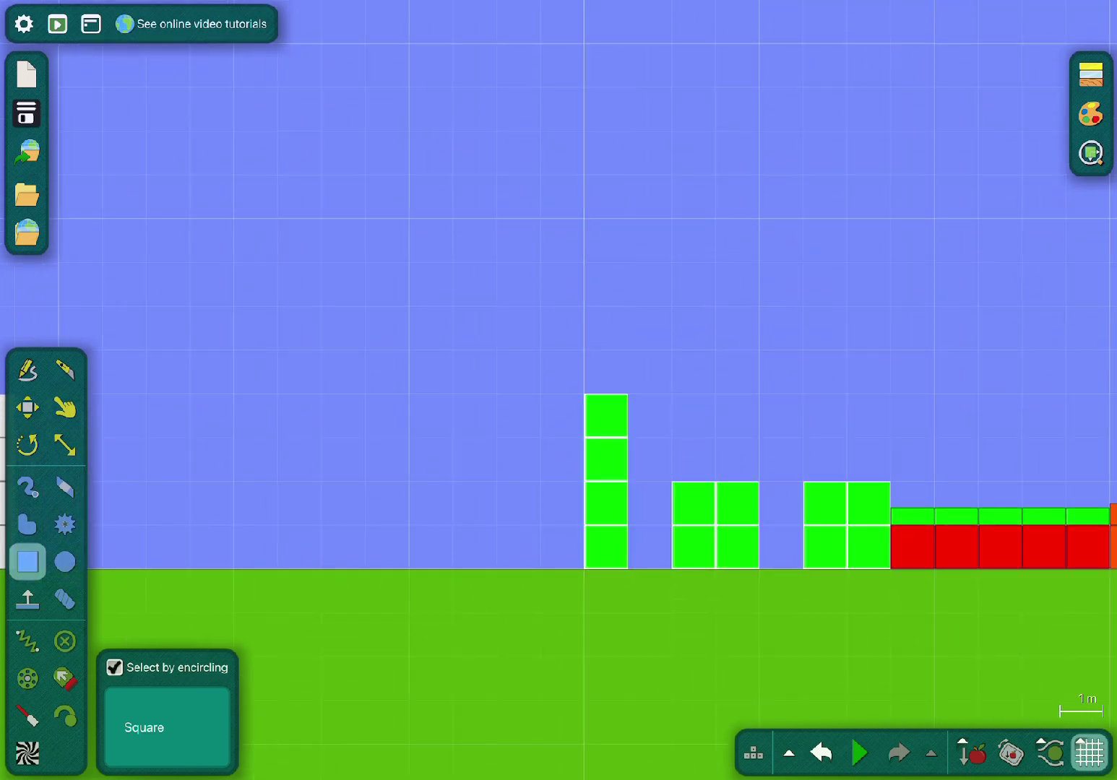
scroll(806, 555, "down", 2)
left_click_drag(706, 520, 300, 263)
scroll(300, 263, "left", 8)
scroll(300, 262, "down", 4)
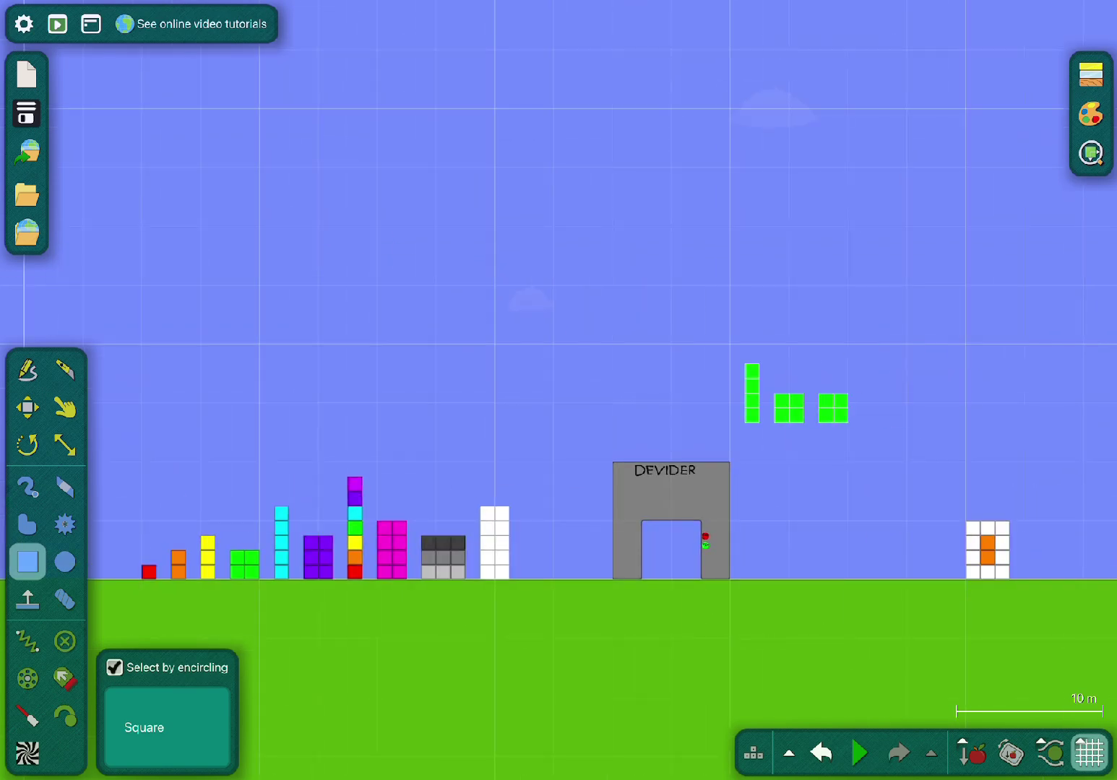
scroll(527, 570, "up", 5)
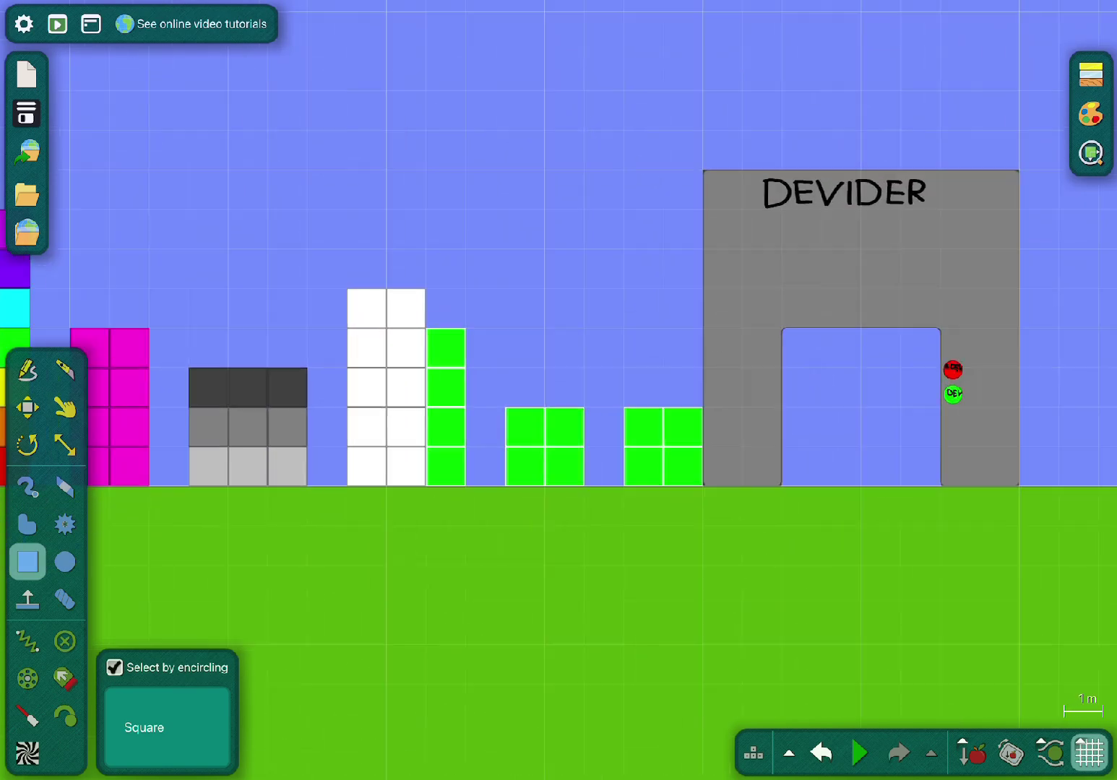
scroll(527, 571, "down", 1)
scroll(584, 453, "up", 3)
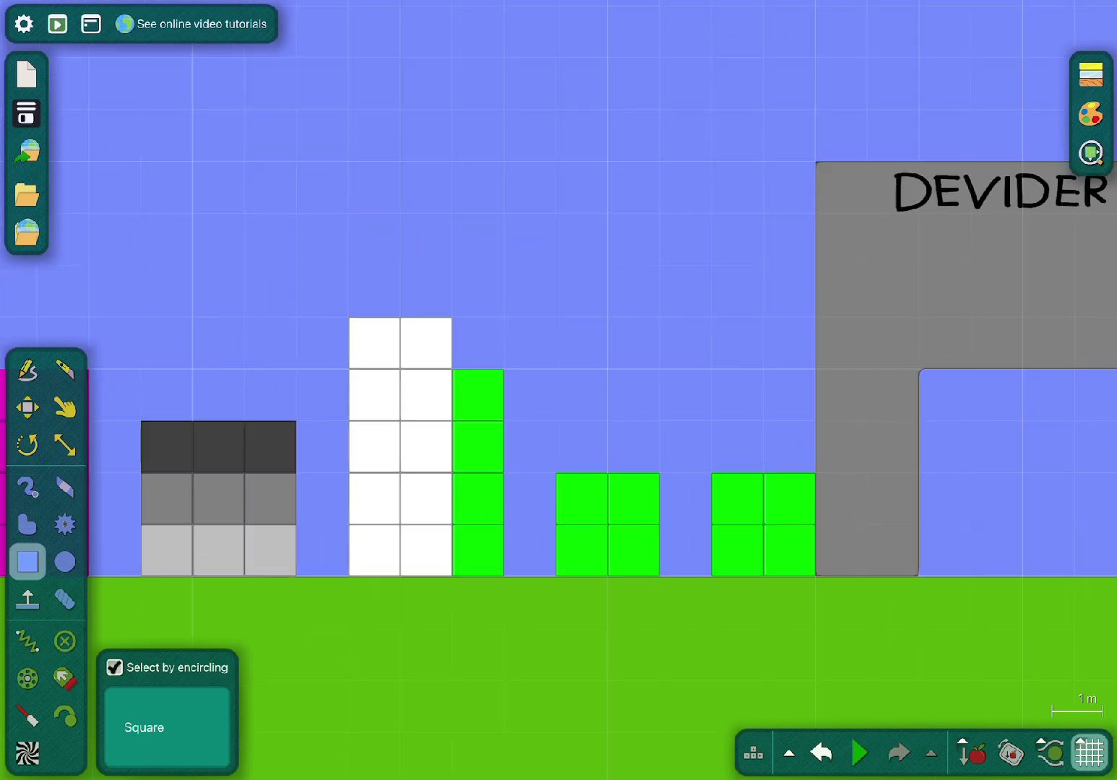
- Compare the three green four-block groups by selecting the column and each 2-by-2 square in turn
mouse_move(429, 470)
left_mouse_down()
mouse_move(468, 388)
mouse_move(511, 469)
mouse_move(429, 470)
left_mouse_up()
left_click(660, 488)
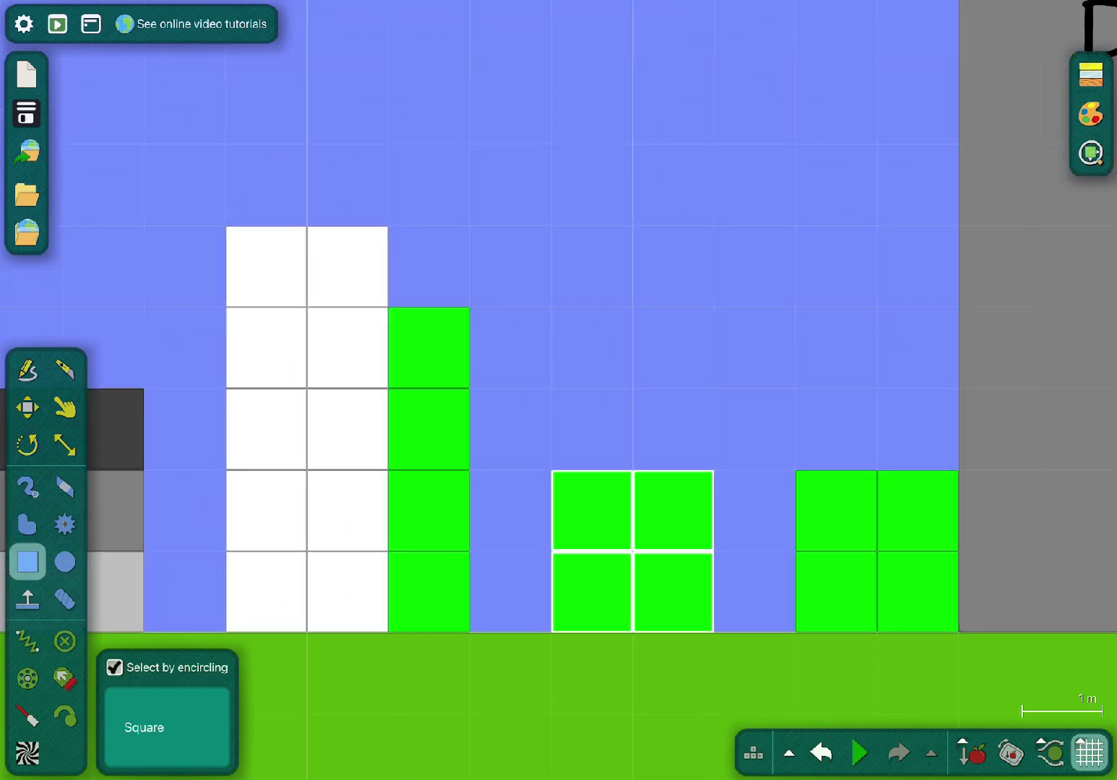
left_click_drag(958, 632, 958, 633)
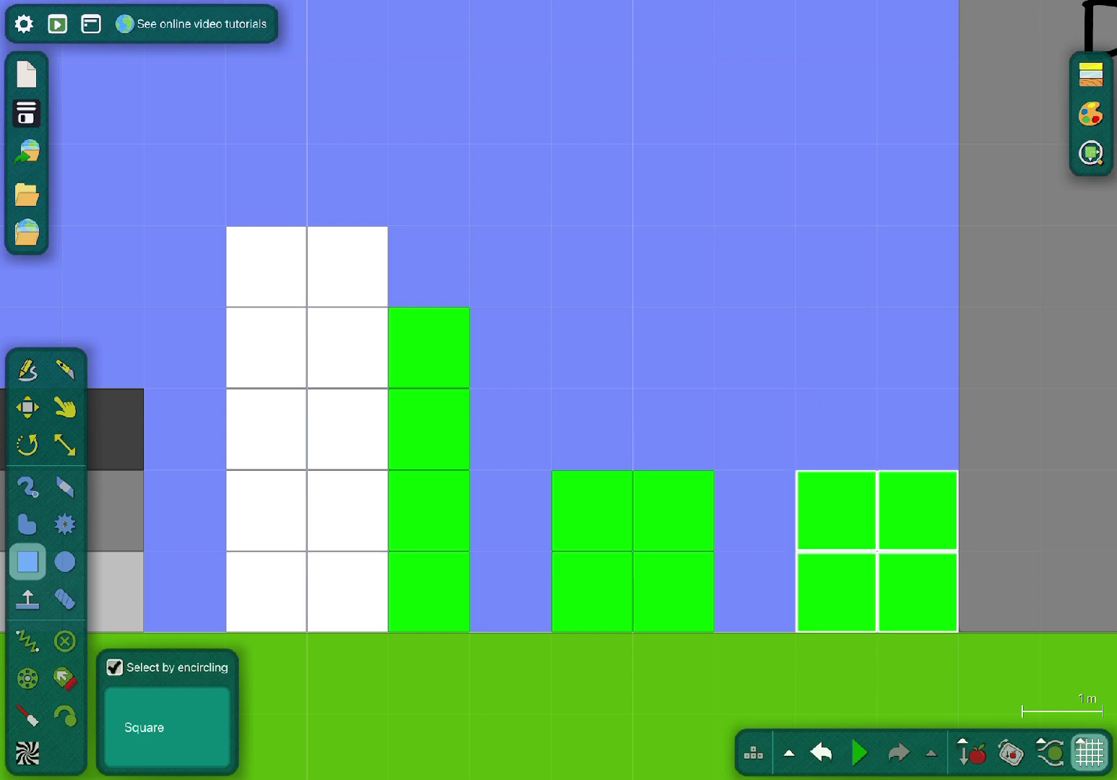
left_click(429, 471)
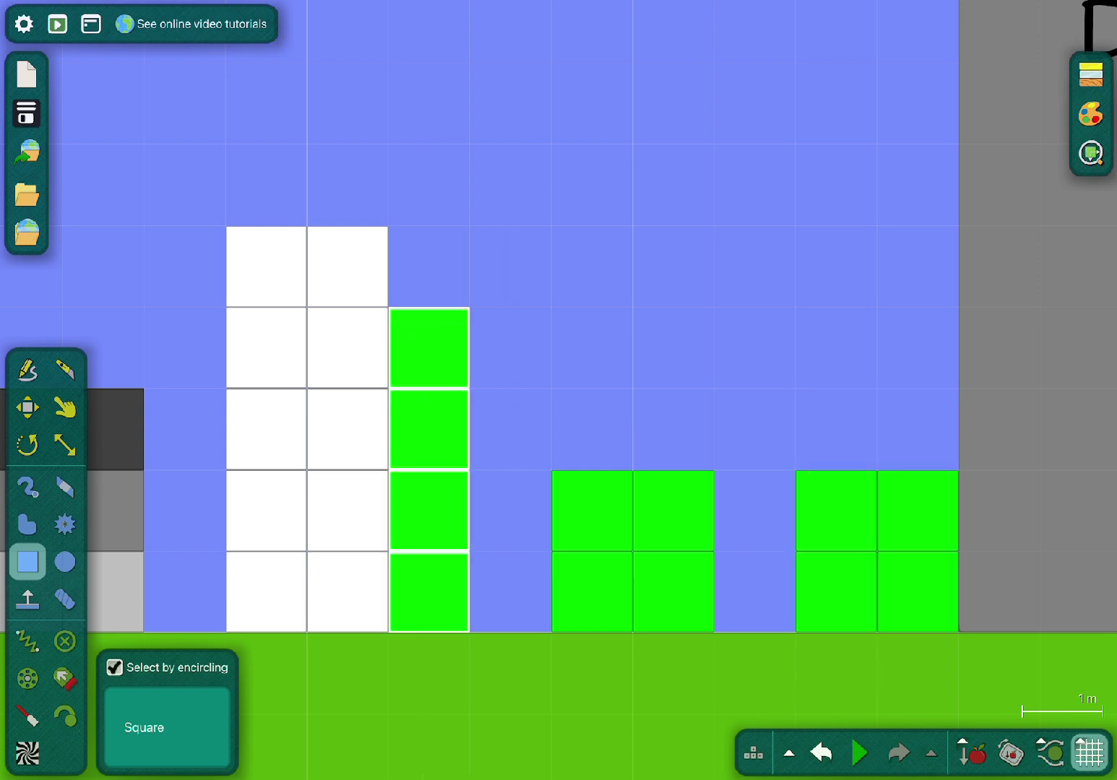
left_click(660, 488)
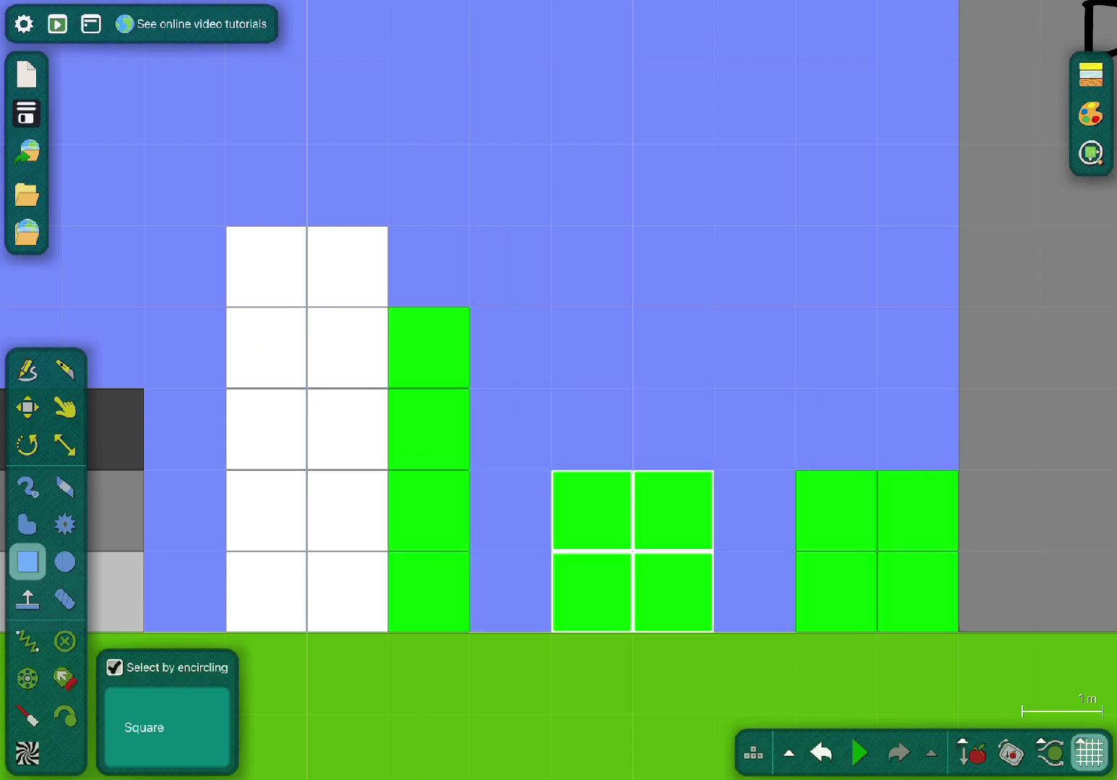
left_click(836, 510)
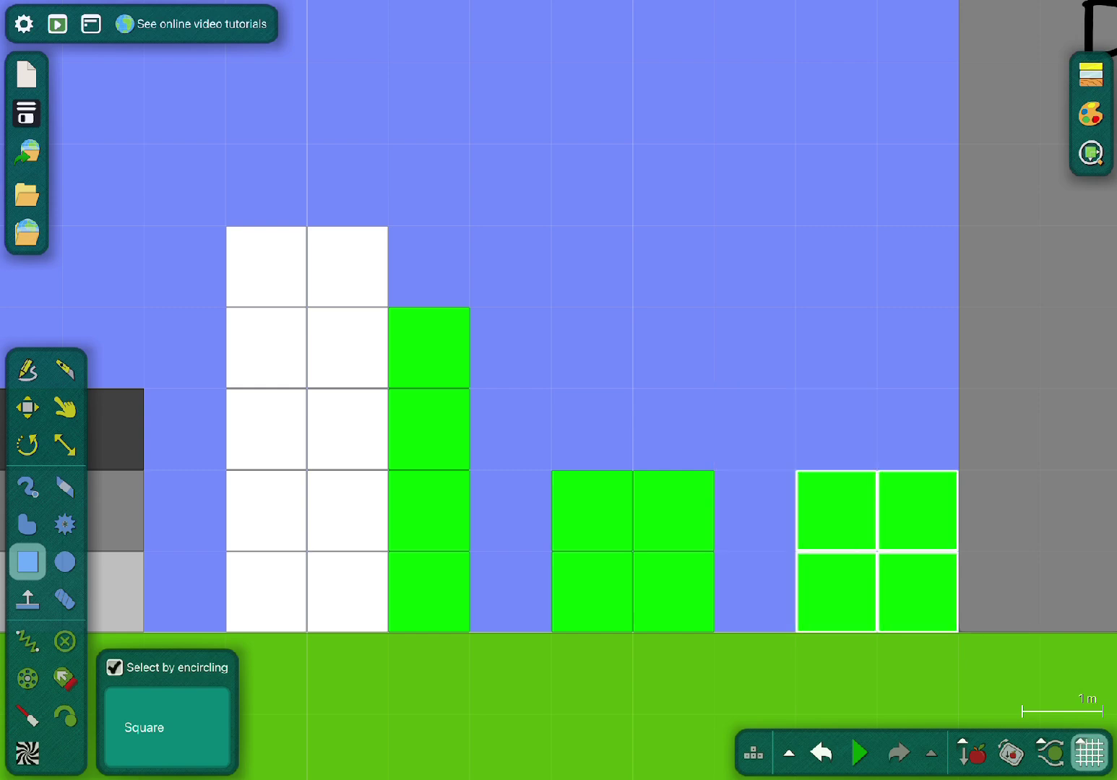
mouse_move(877, 551)
left_mouse_down()
mouse_move(877, 470)
mouse_move(795, 470)
mouse_move(633, 225)
mouse_move(633, 510)
mouse_move(633, 388)
mouse_move(469, 307)
mouse_move(469, 388)
mouse_move(1041, 551)
mouse_move(795, 551)
mouse_move(877, 551)
mouse_move(877, 470)
mouse_move(876, 551)
left_mouse_up()
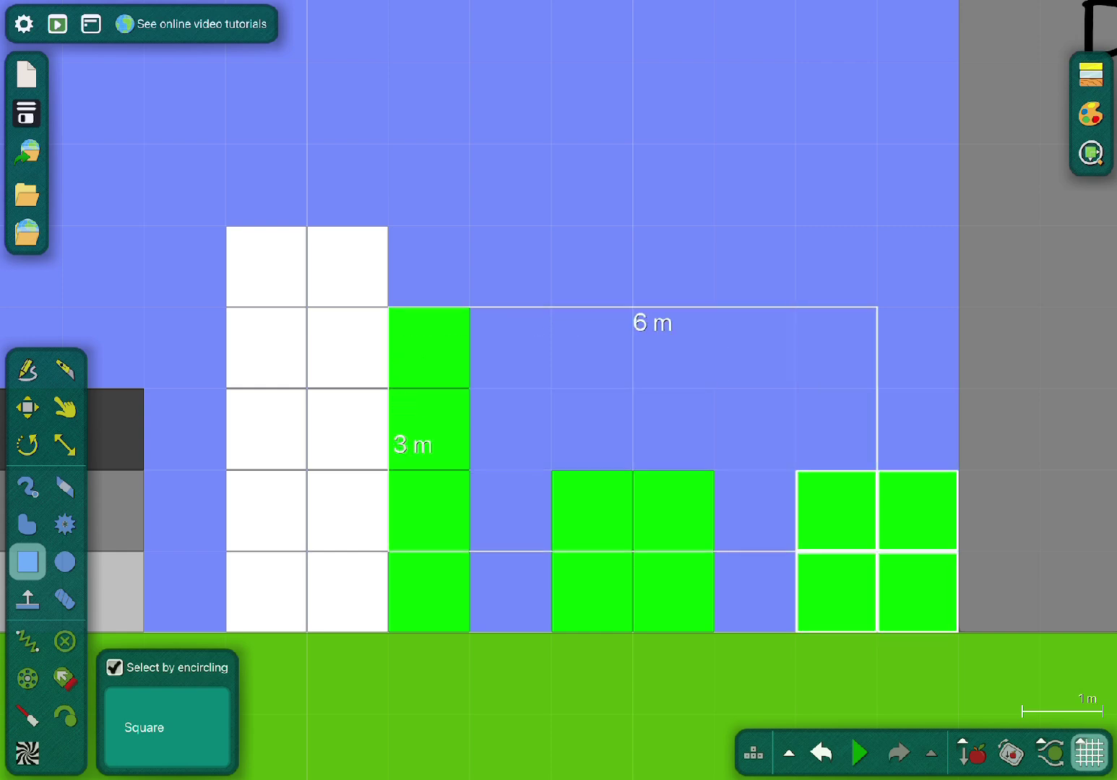
- Move the three green groups back to their place beside the red and green strip
scroll(558, 390, "down", 5)
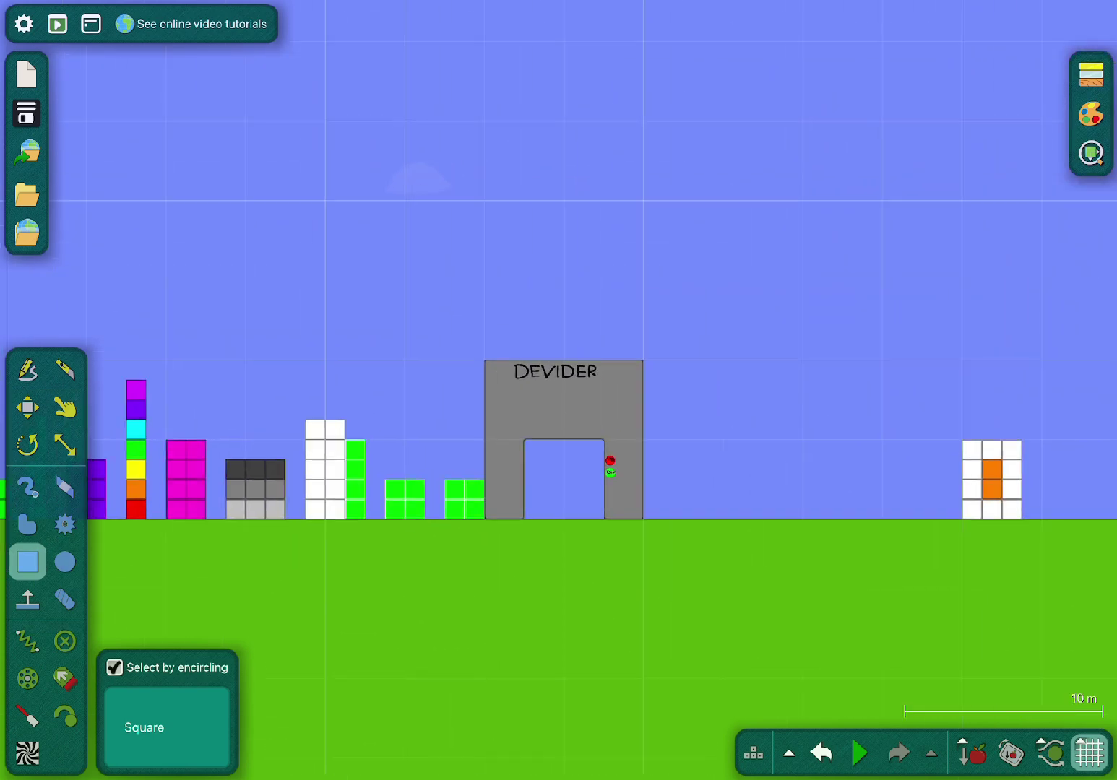
scroll(558, 390, "down", 2)
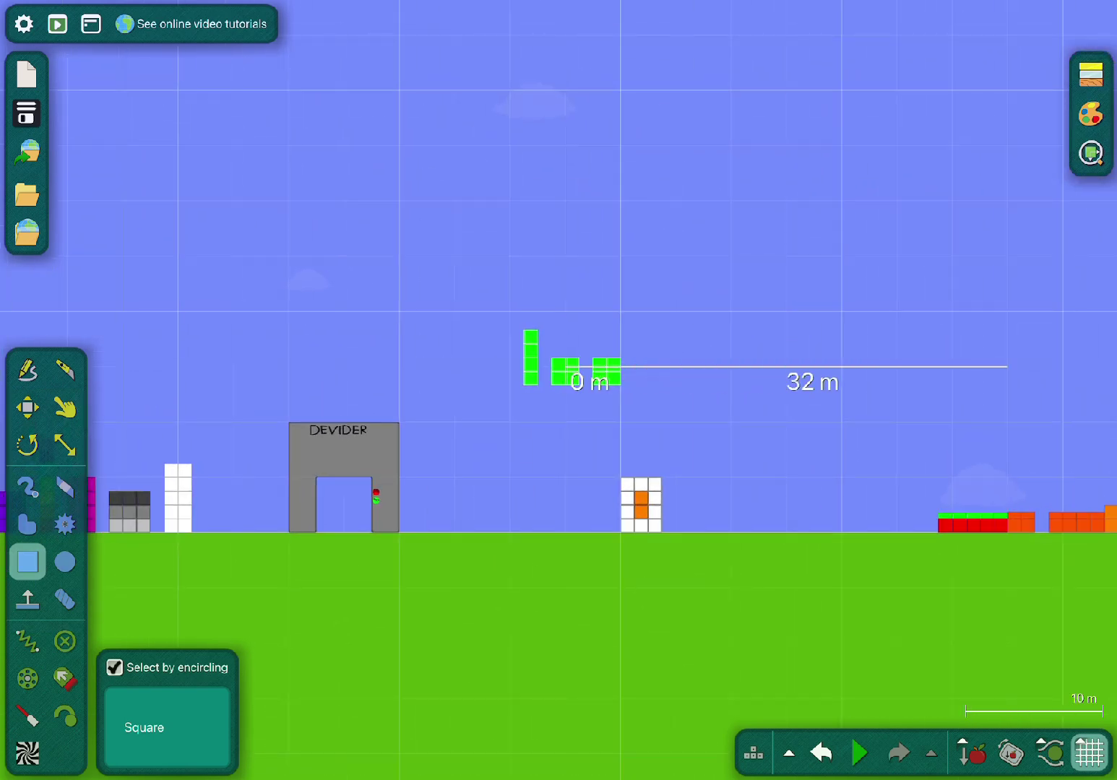
scroll(737, 376, "up", 6)
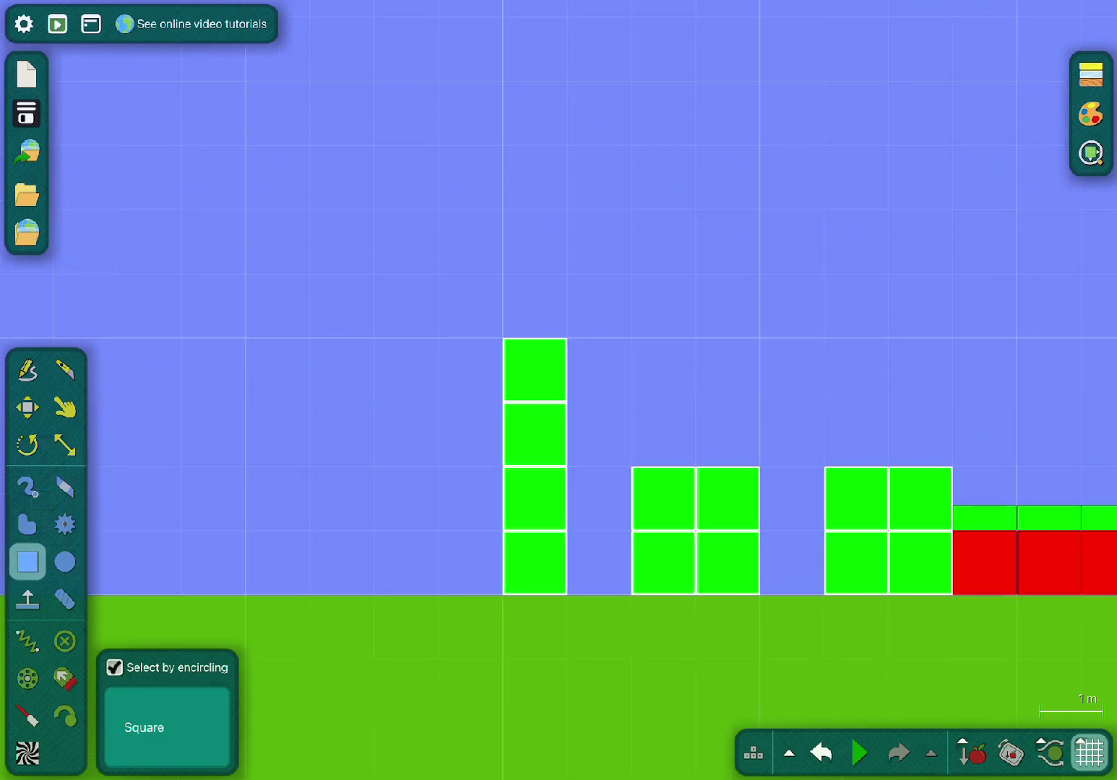
- Enlarge the DEVIDER gate proportionally to about 12 m wide, keeping it on the ground
scroll(558, 390, "left", 10)
scroll(559, 390, "down", 5)
scroll(558, 390, "up", 5)
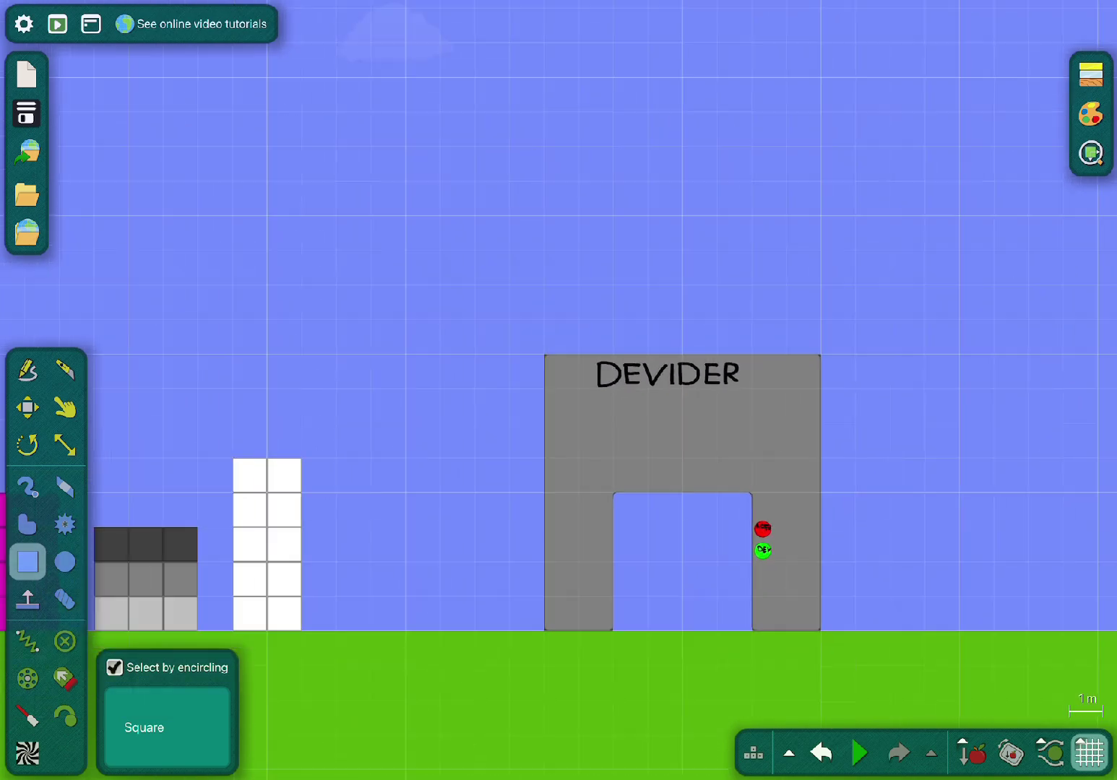
scroll(559, 390, "down", 2)
left_click(677, 419)
scroll(559, 390, "up", 2)
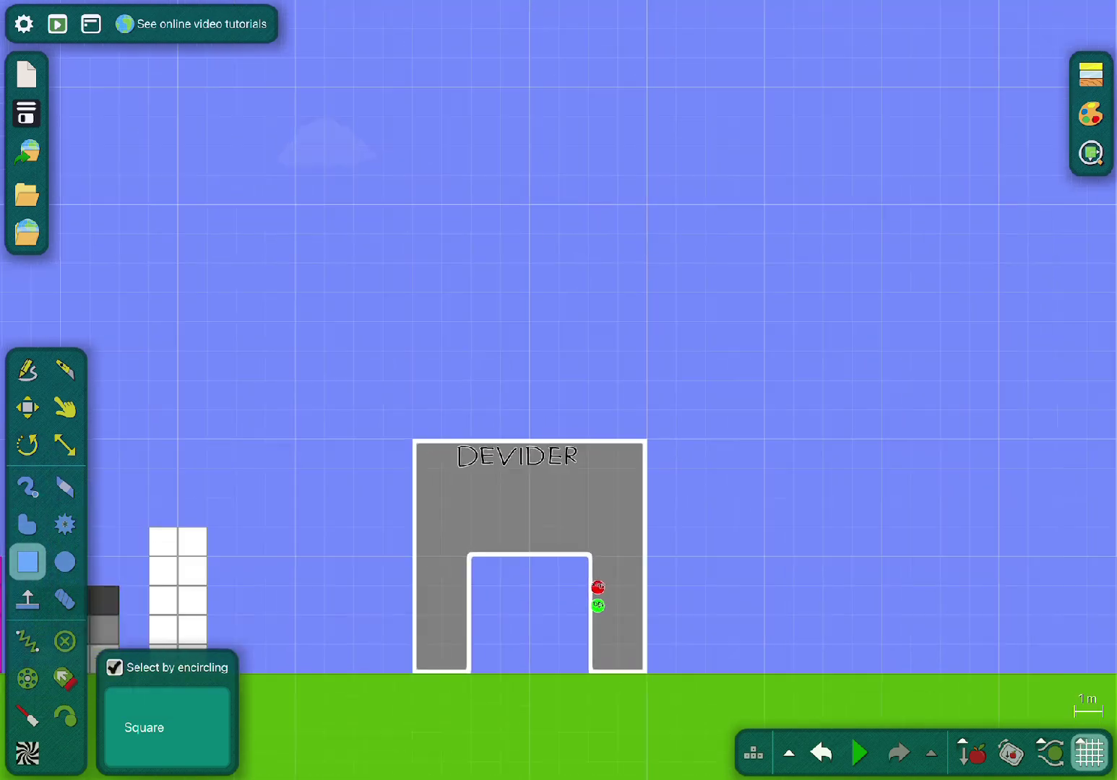
key("s")
scroll(559, 390, "down", 1)
left_click_drag(611, 460, 710, 361)
scroll(558, 390, "up", 1)
scroll(558, 390, "up", 3)
- Try to place the seven-block rainbow tower in the DEVIDER gate's opening, and undo the move
scroll(558, 390, "left", 10)
key("b")
scroll(558, 390, "up", 1)
scroll(559, 390, "down", 3)
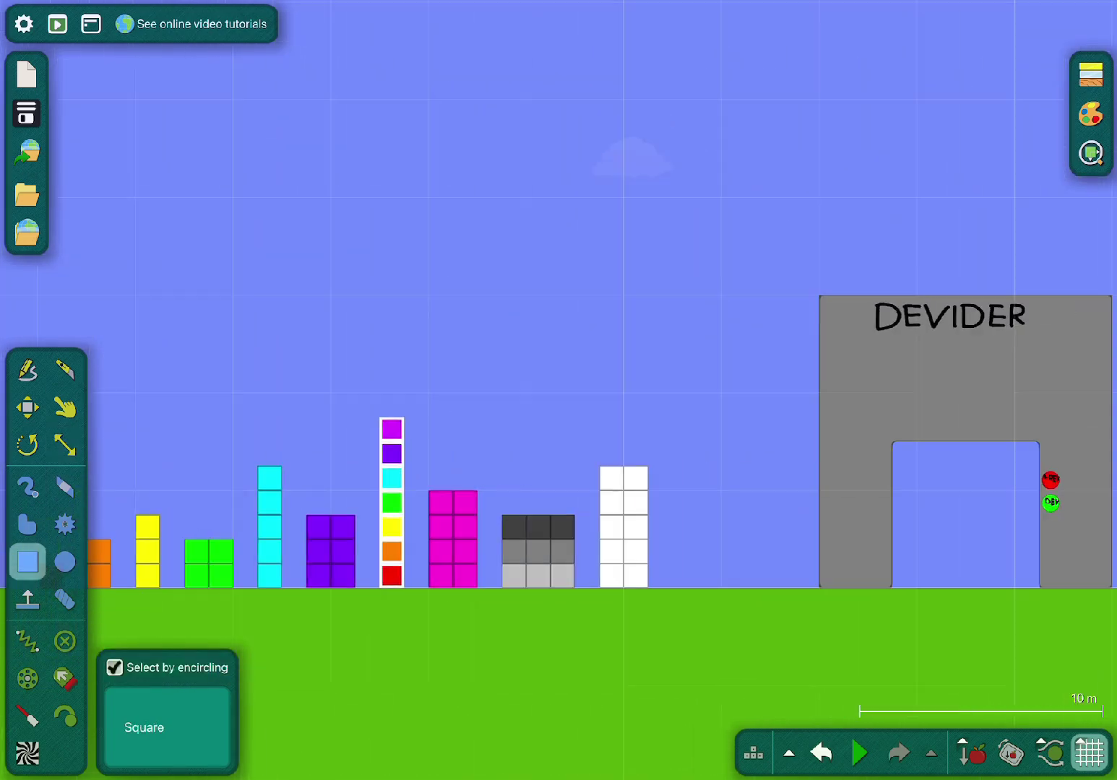
key("ctrl+z")
scroll(960, 433, "up", 5)
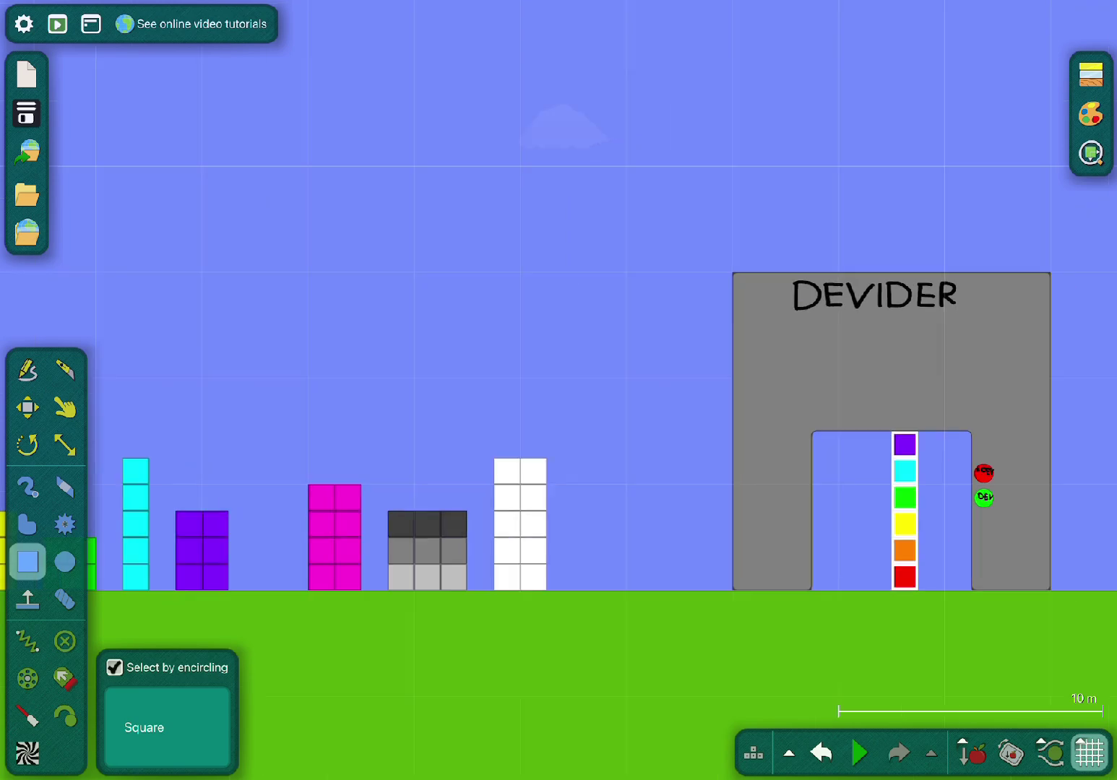
scroll(559, 390, "down", 5)
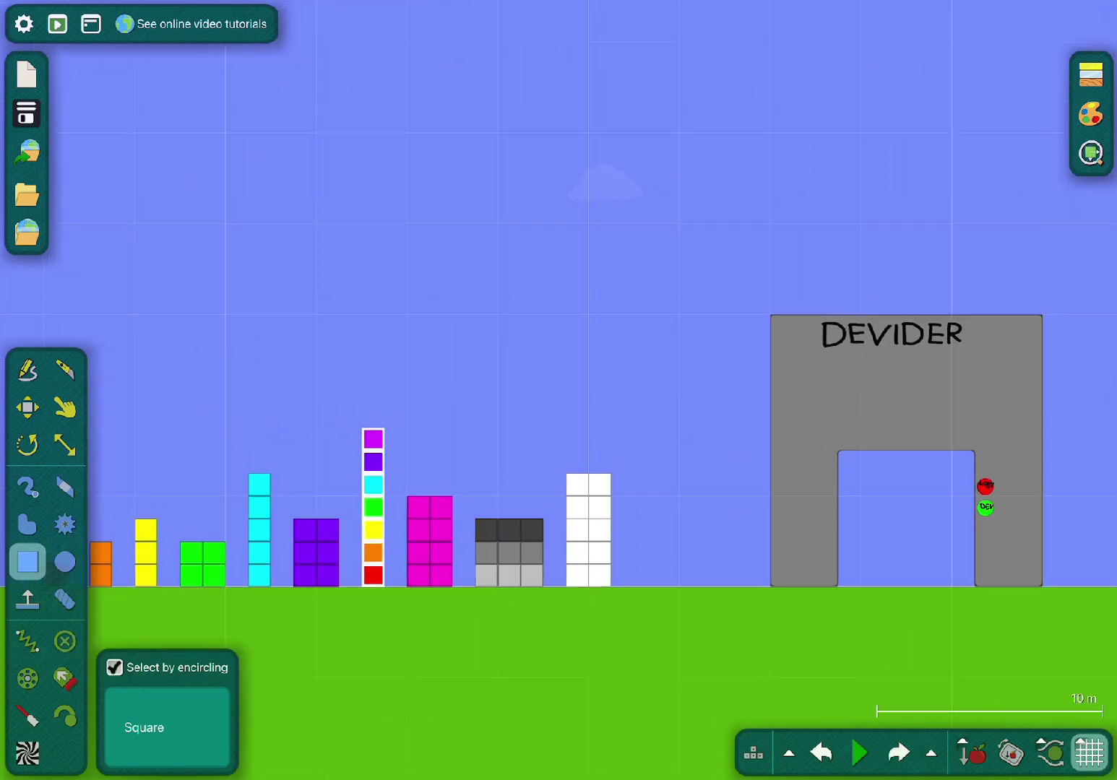
- Enlarge the DEVIDER gate further to about 16 m wide, so its opening is about 8 m high
left_click_drag(713, 426, 713, 426)
scroll(650, 505, "up", 3)
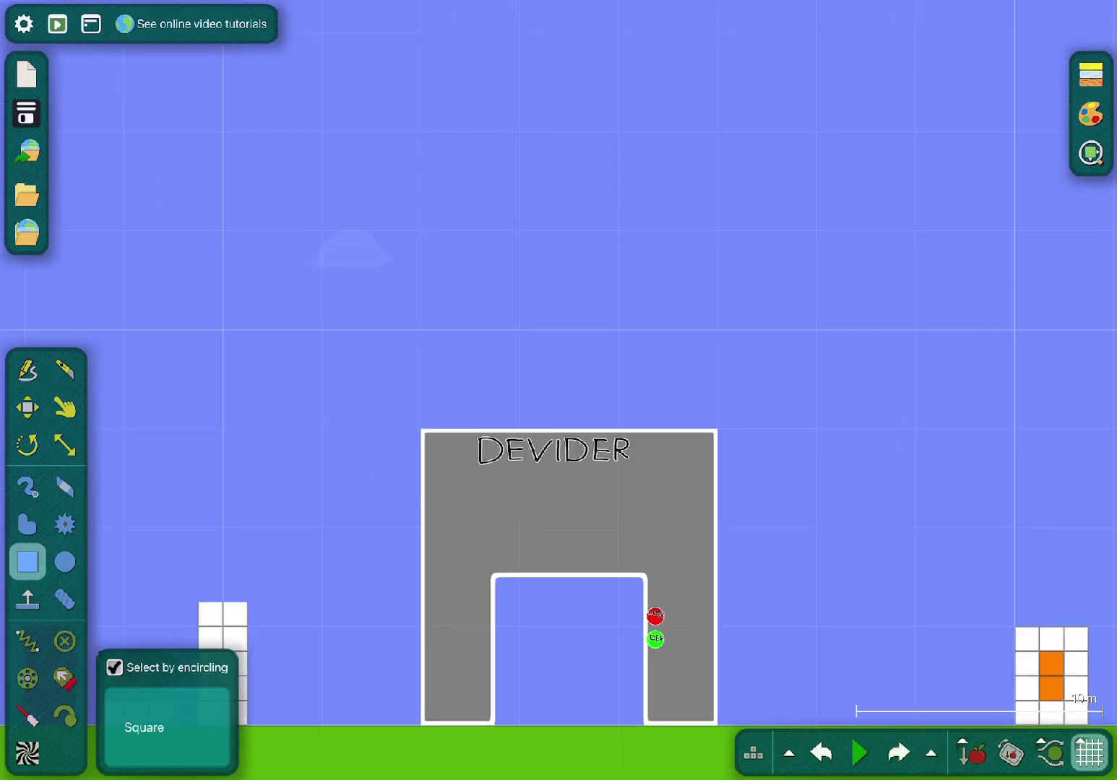
key("s")
scroll(558, 390, "down", 3)
scroll(361, 541, "up", 4)
scroll(558, 506, "up", 1)
- Move the seven-block rainbow tower onto the ground inside the enlarged DEVIDER gate's opening
key("b")
scroll(558, 506, "up", 1)
scroll(558, 390, "down", 2)
left_click_drag(505, 486, 1034, 494)
scroll(653, 441, "up", 3)
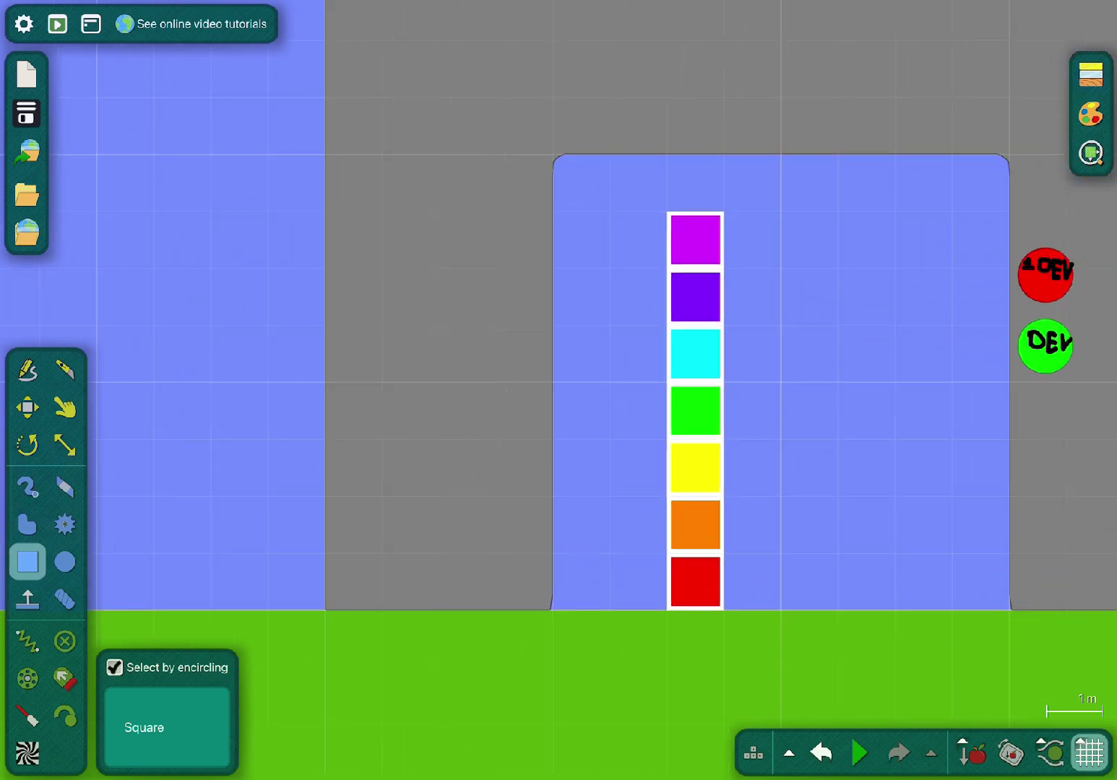
- Turn off the grid while framing the DEVIDER gate and its rainbow tower
scroll(852, 347, "up", 1)
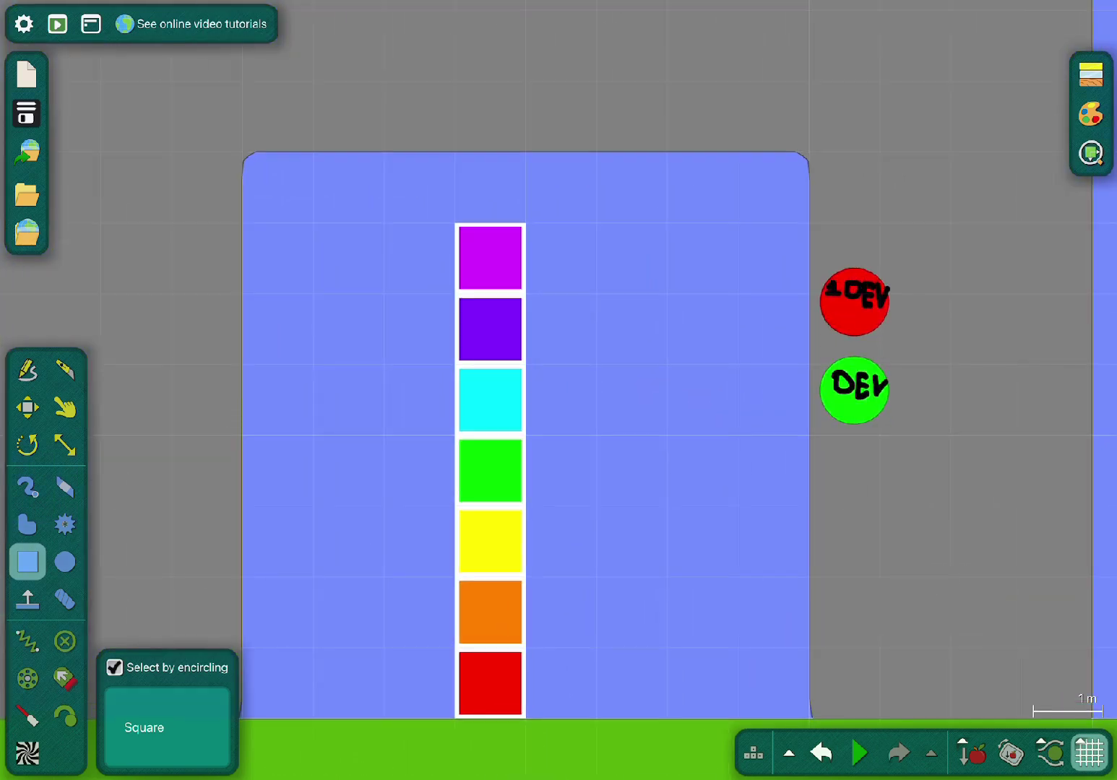
scroll(646, 493, "down", 2)
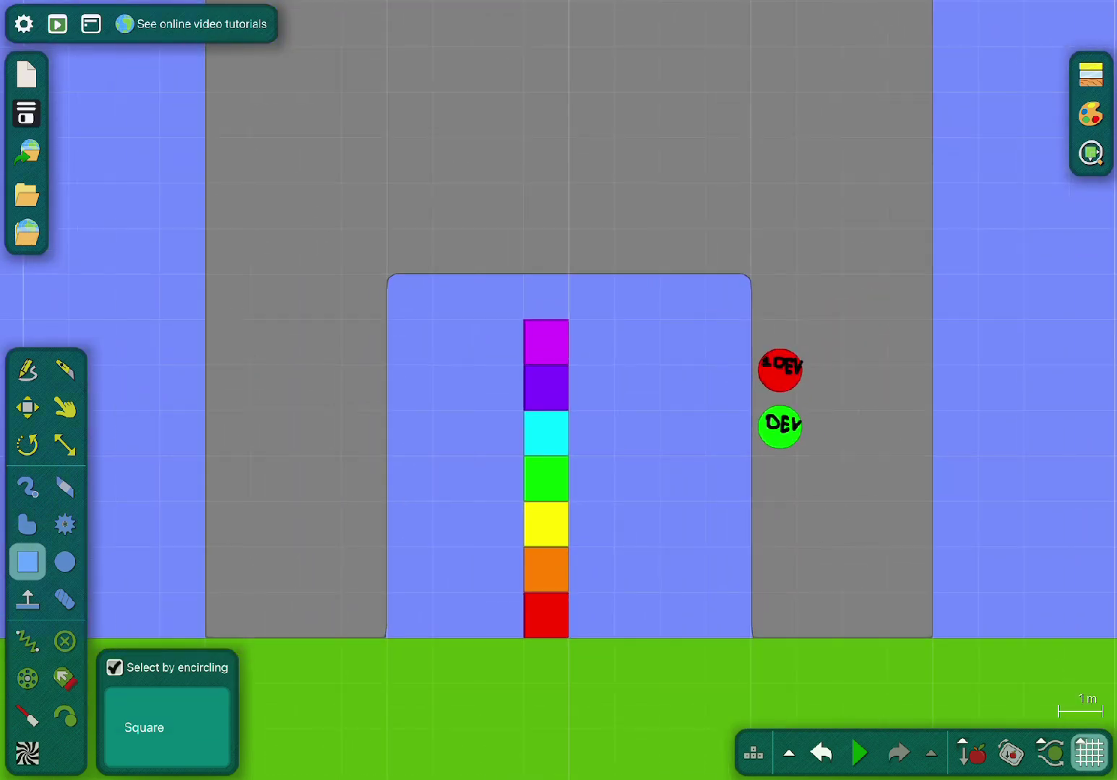
scroll(539, 700, "down", 4)
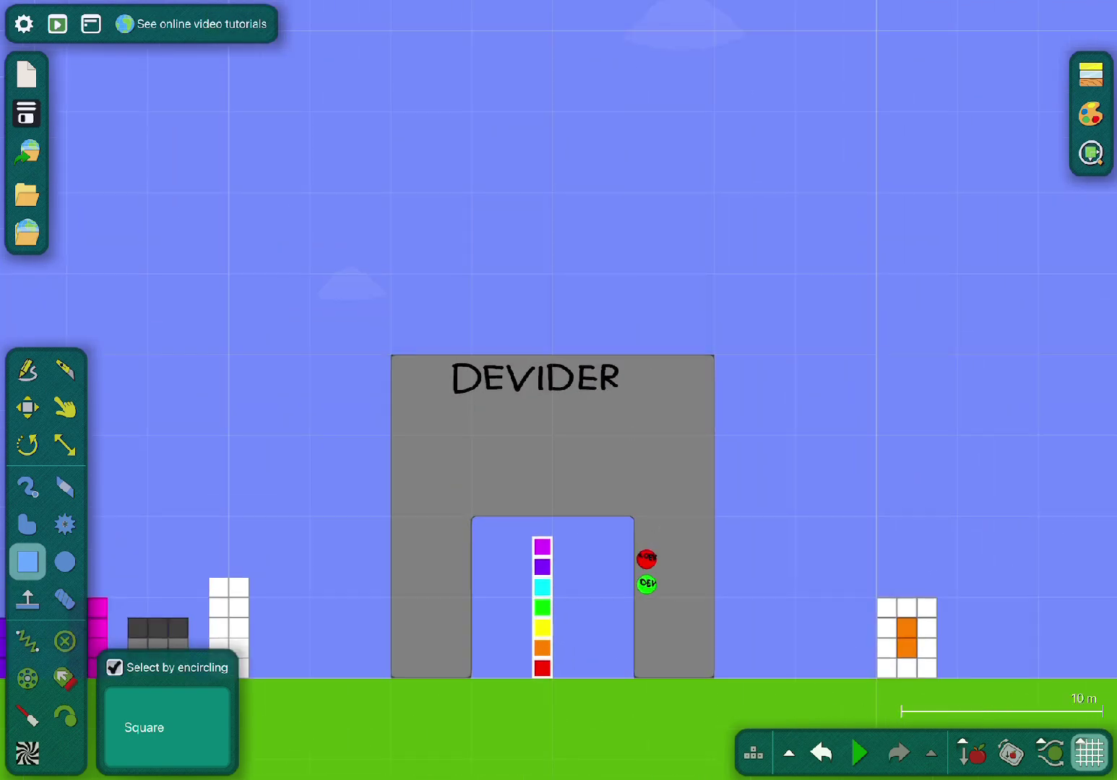
scroll(452, 469, "up", 2)
scroll(253, 538, "up", 1)
left_click(1089, 753)
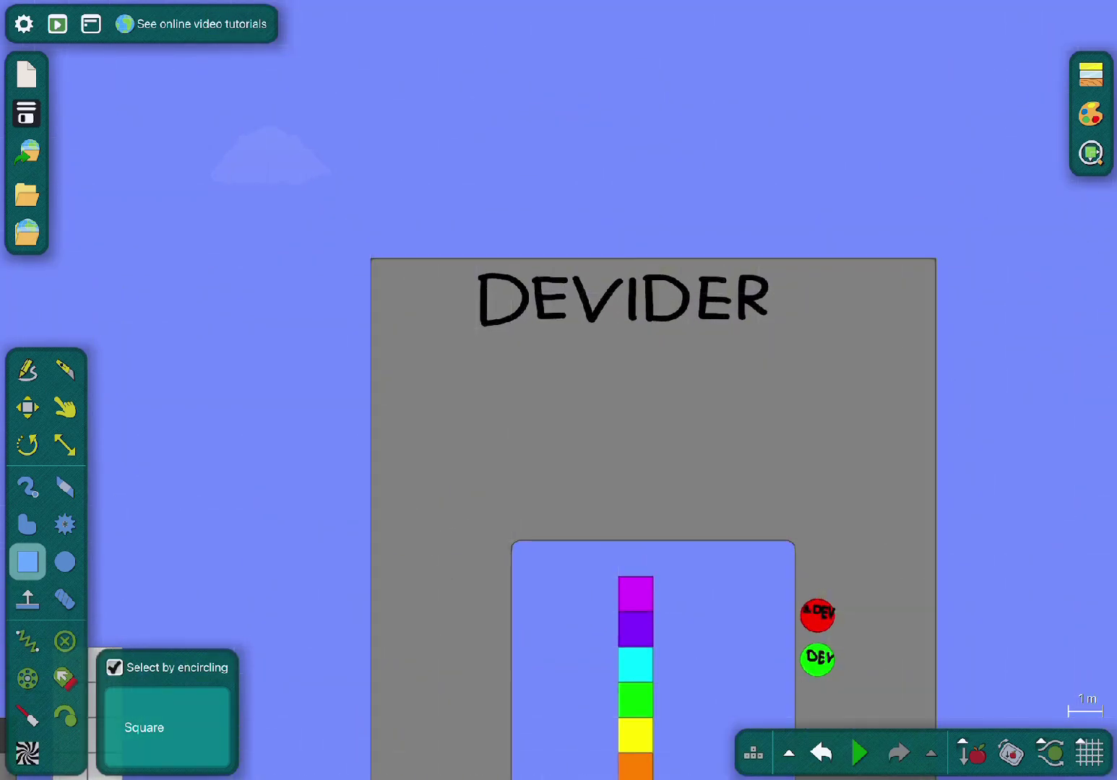
- Try a freehand brush stroke on the gate below the DEVIDER lettering, and undo it
scroll(575, 399, "up", 10)
left_click(27, 487)
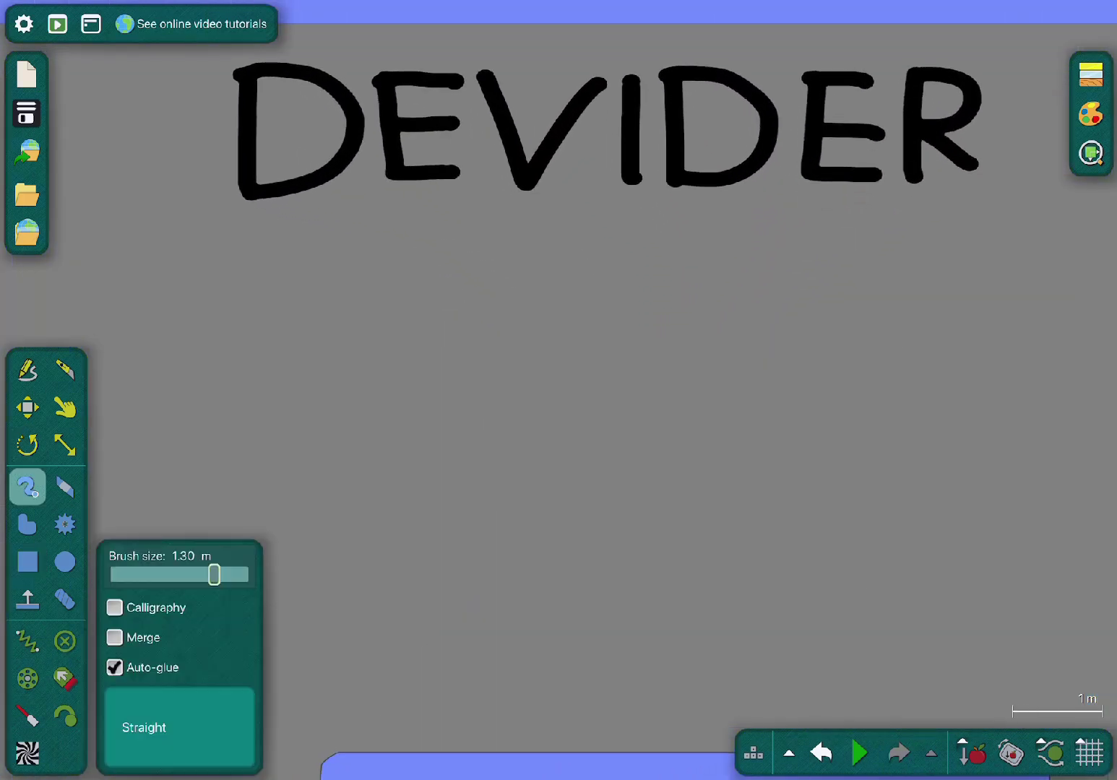
scroll(558, 390, "up", 2)
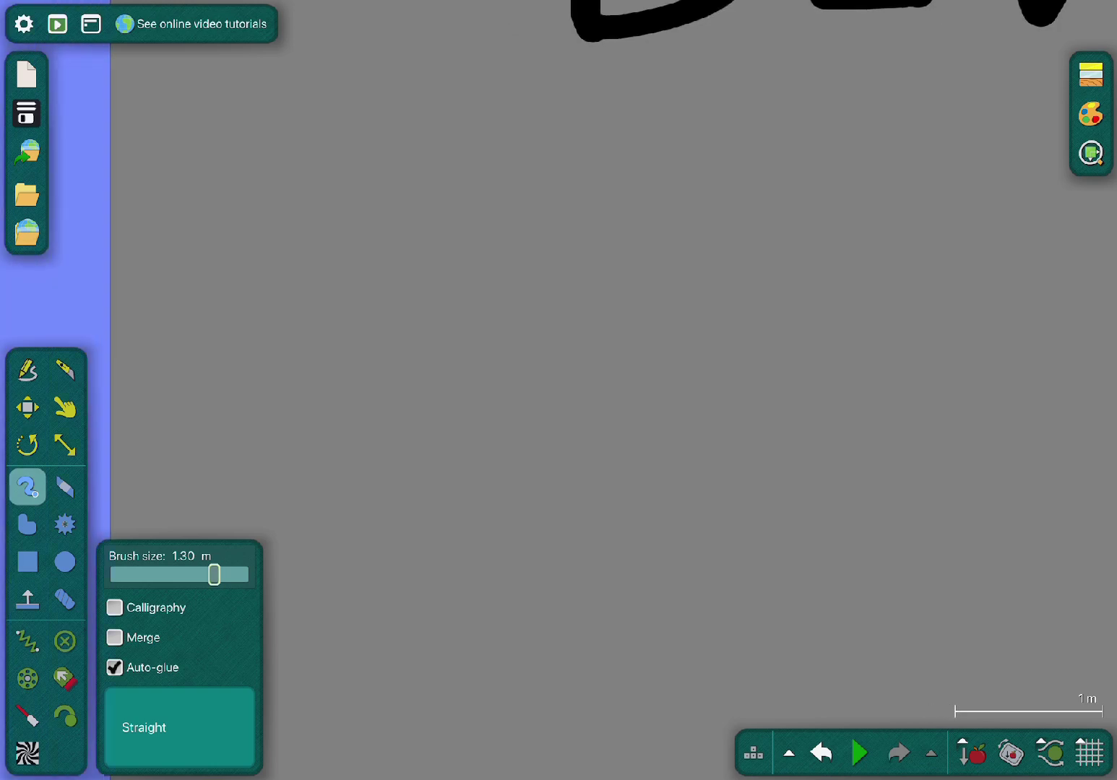
left_click_drag(361, 499, 542, 273)
key("ctrl+z")
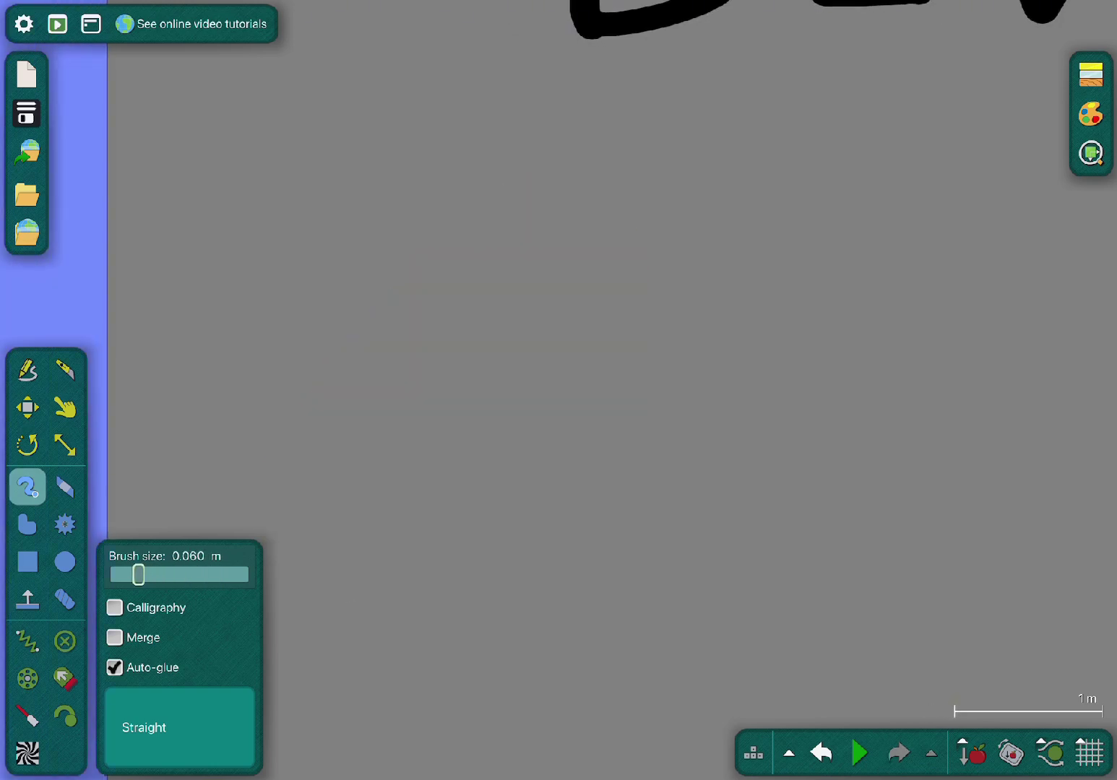
- Set the brush size to 0.220 m and draw a black 7 about 2.8 m tall below the DEVIDER lettering
left_click(1090, 113)
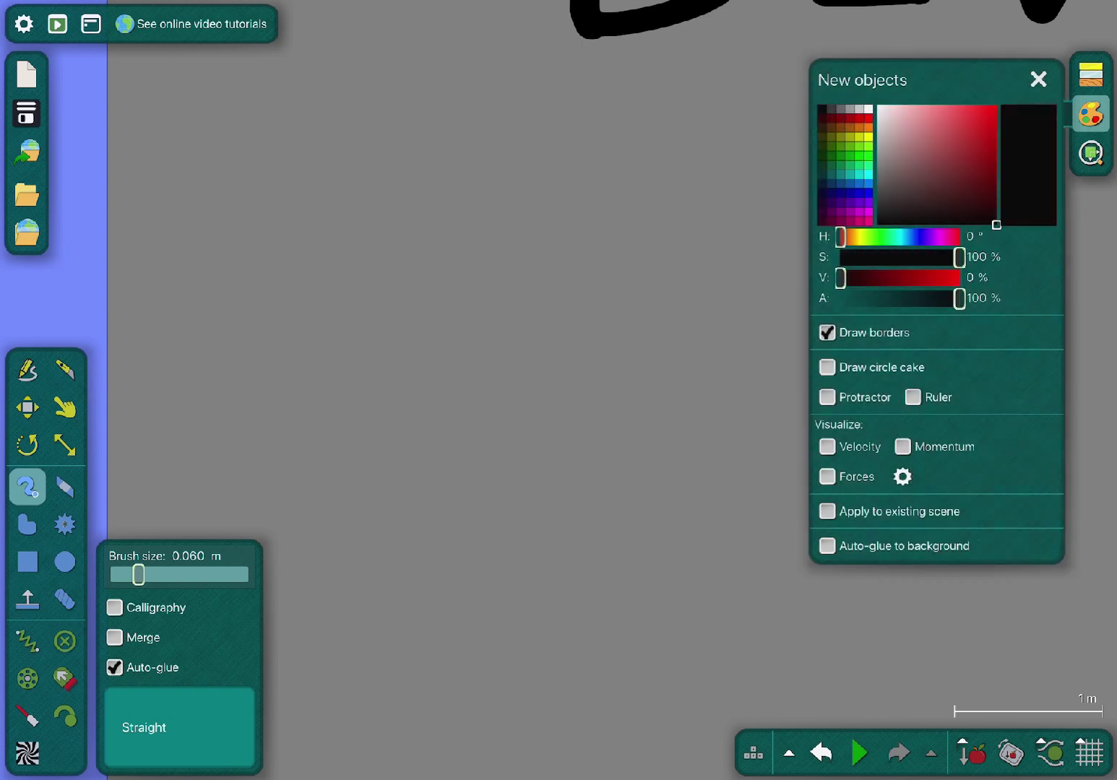
key("Escape")
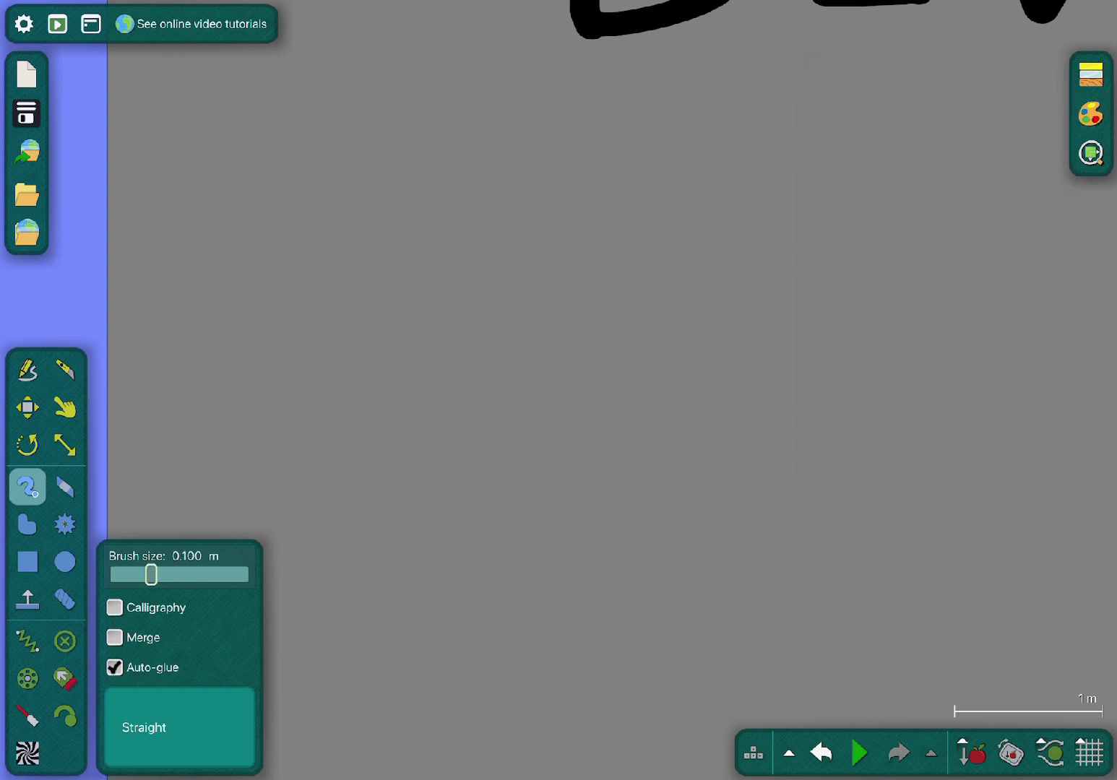
key("ctrl+z")
mouse_move(351, 587)
left_mouse_down()
mouse_move(565, 224)
mouse_move(374, 190)
left_mouse_up()
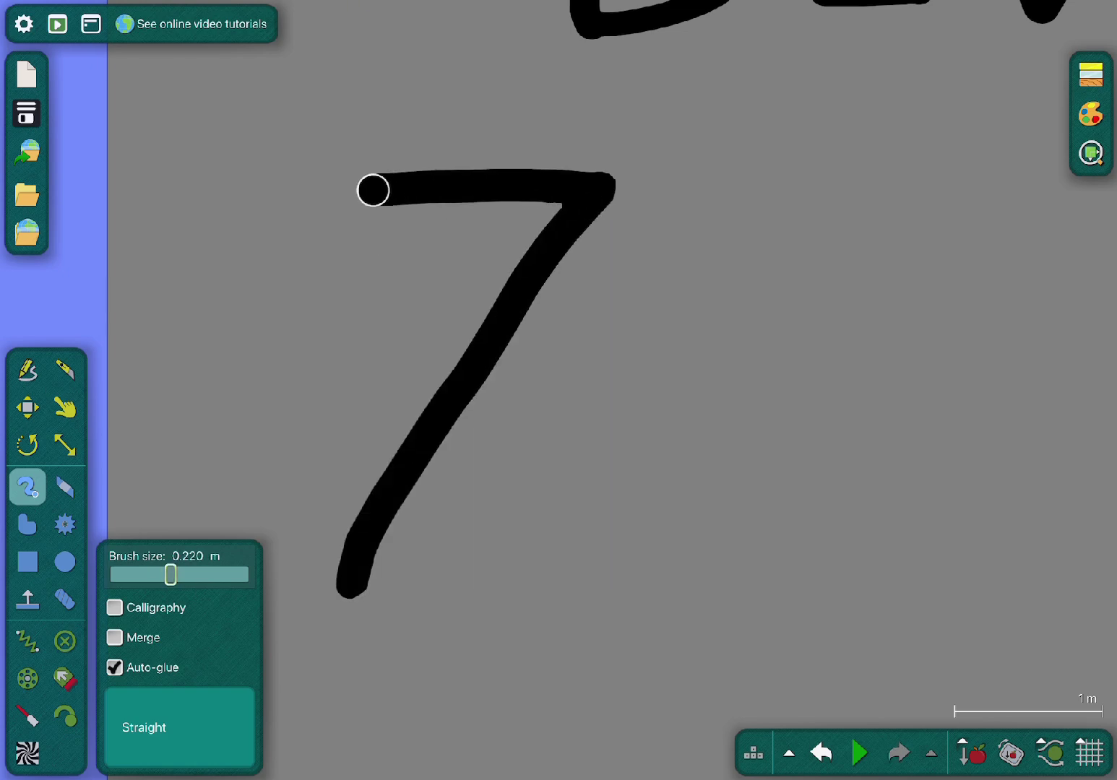
- Draw a division sign and a 5 after the 7 on the gate, using the 0.220 m brush
scroll(361, 469, "up", 1)
mouse_move(361, 471)
left_mouse_down()
mouse_move(519, 446)
mouse_move(675, 445)
left_mouse_up()
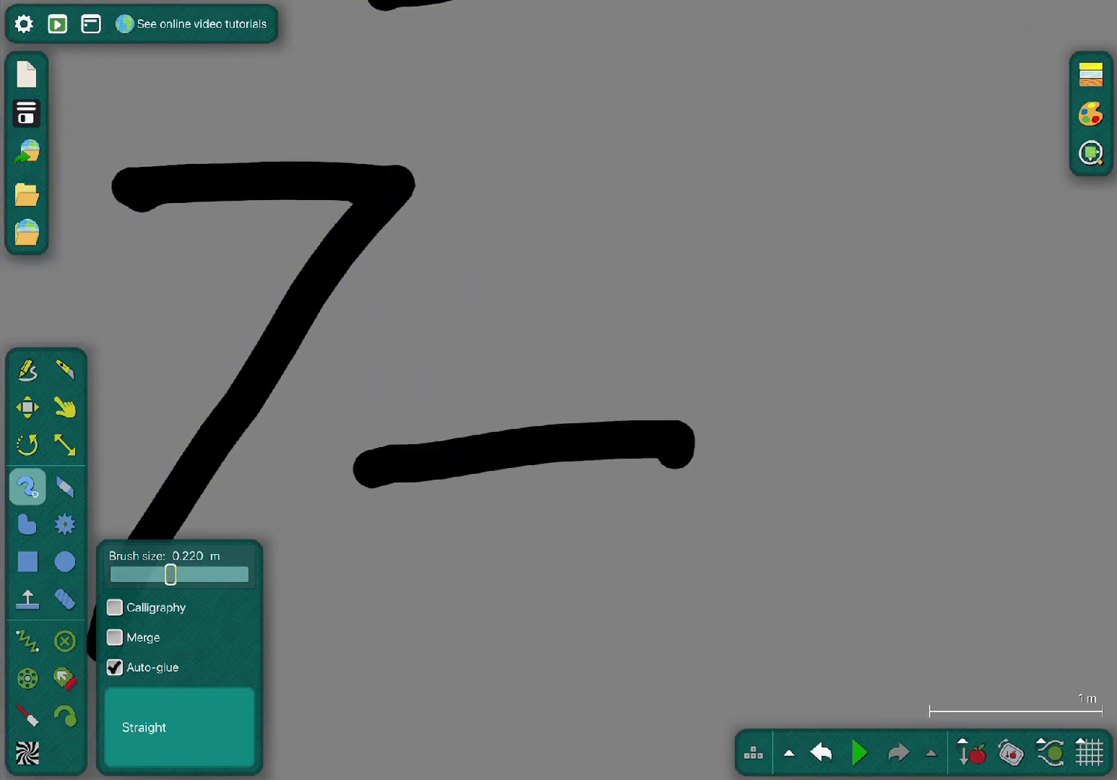
scroll(434, 405, "down", 3)
scroll(434, 405, "up", 2)
mouse_move(440, 519)
left_mouse_down()
mouse_move(474, 548)
mouse_move(513, 374)
mouse_move(314, 349)
left_mouse_up()
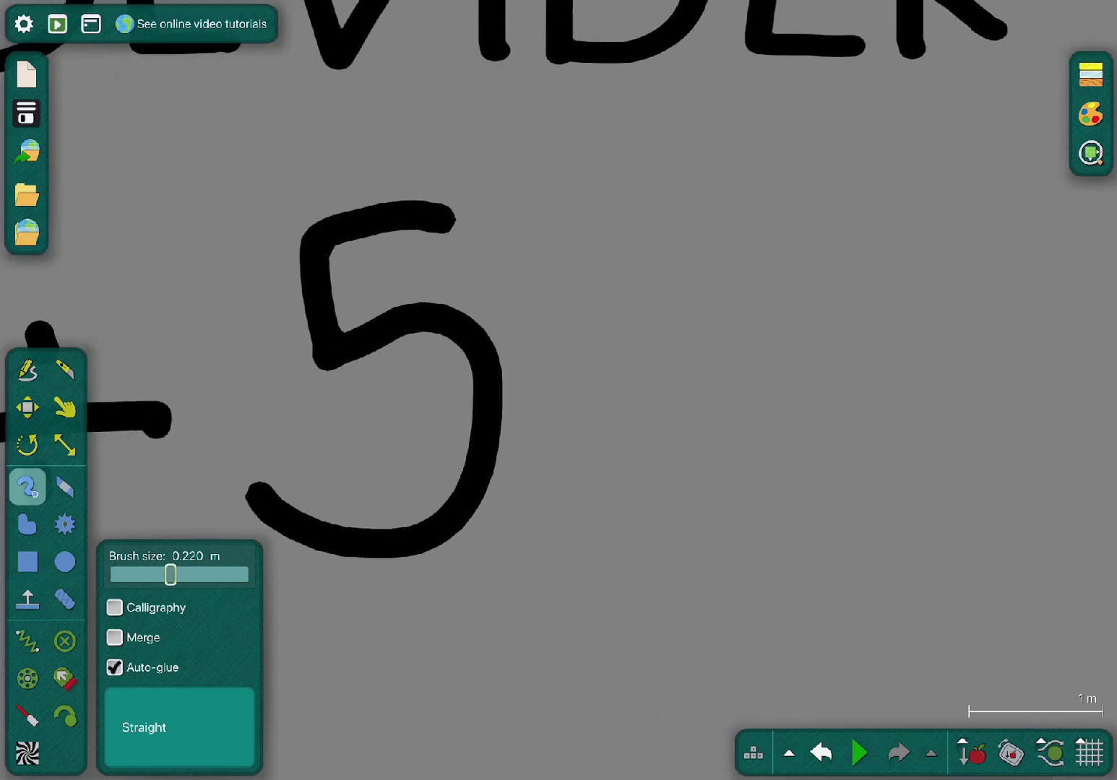
- Draw an equals sign and a 1 with a base line after the 5, undoing any accidental change to the gate
left_click_drag(643, 369, 344, 399)
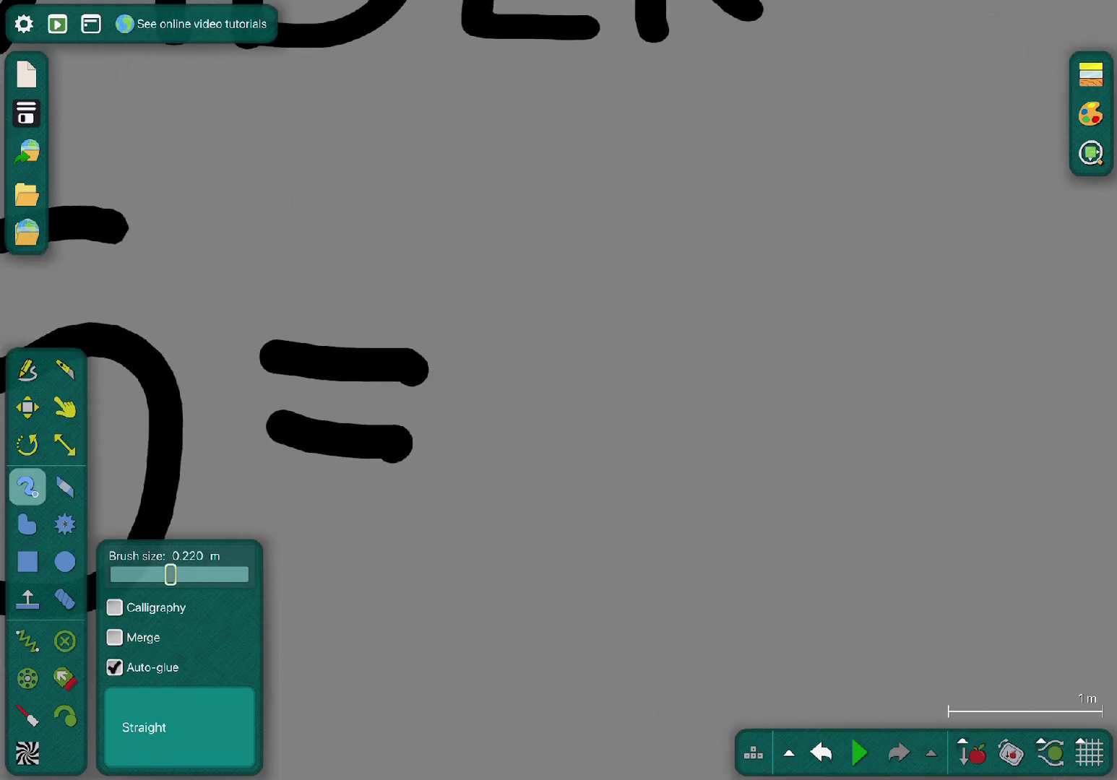
left_click(28, 562)
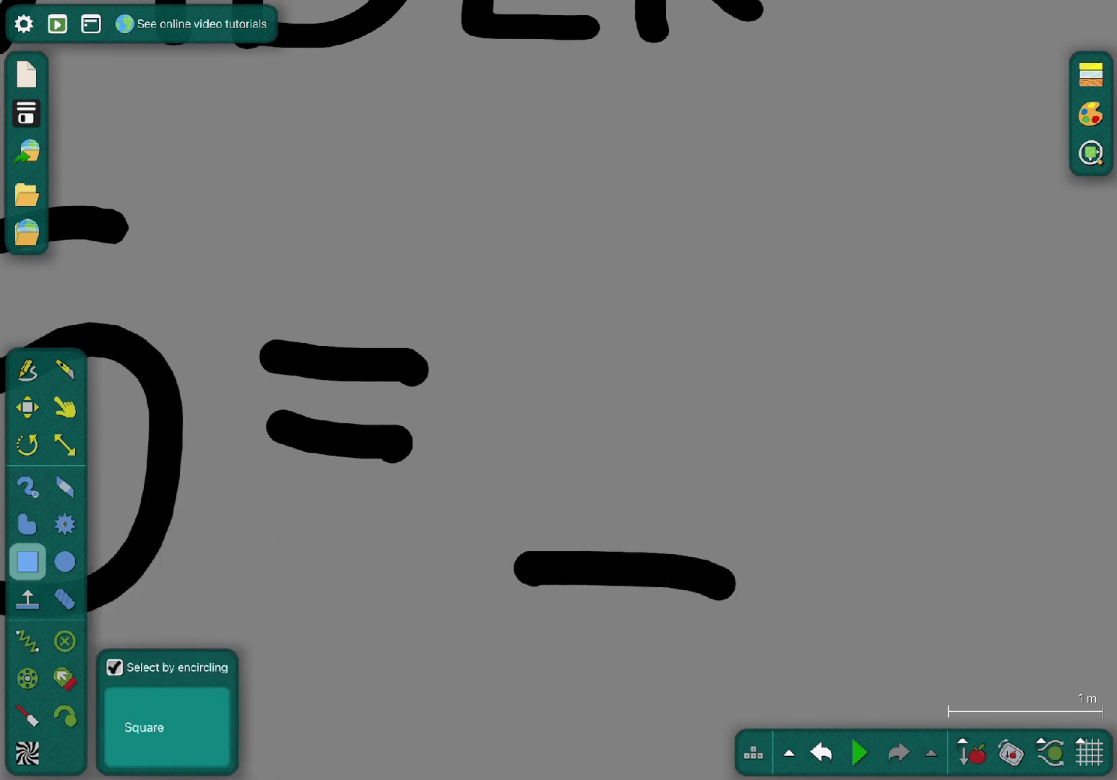
left_click(28, 487)
mouse_move(623, 554)
left_mouse_down()
mouse_move(648, 263)
mouse_move(491, 394)
left_mouse_up()
left_click(27, 561)
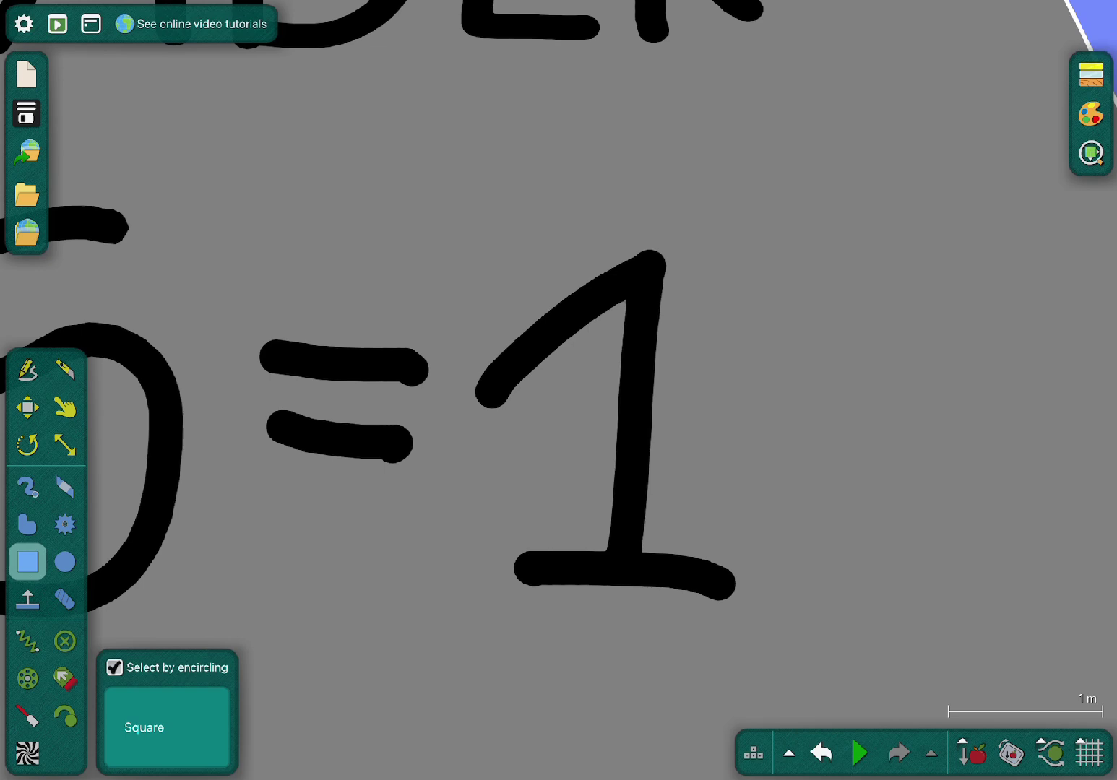
key("ctrl+z")
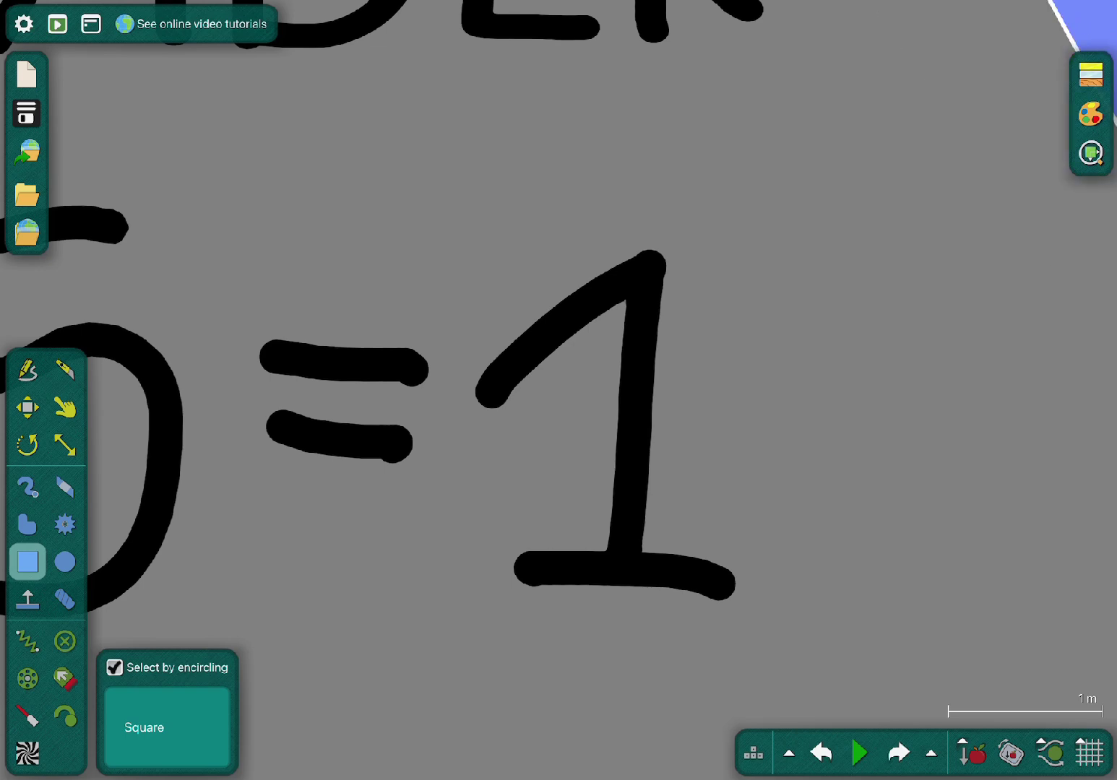
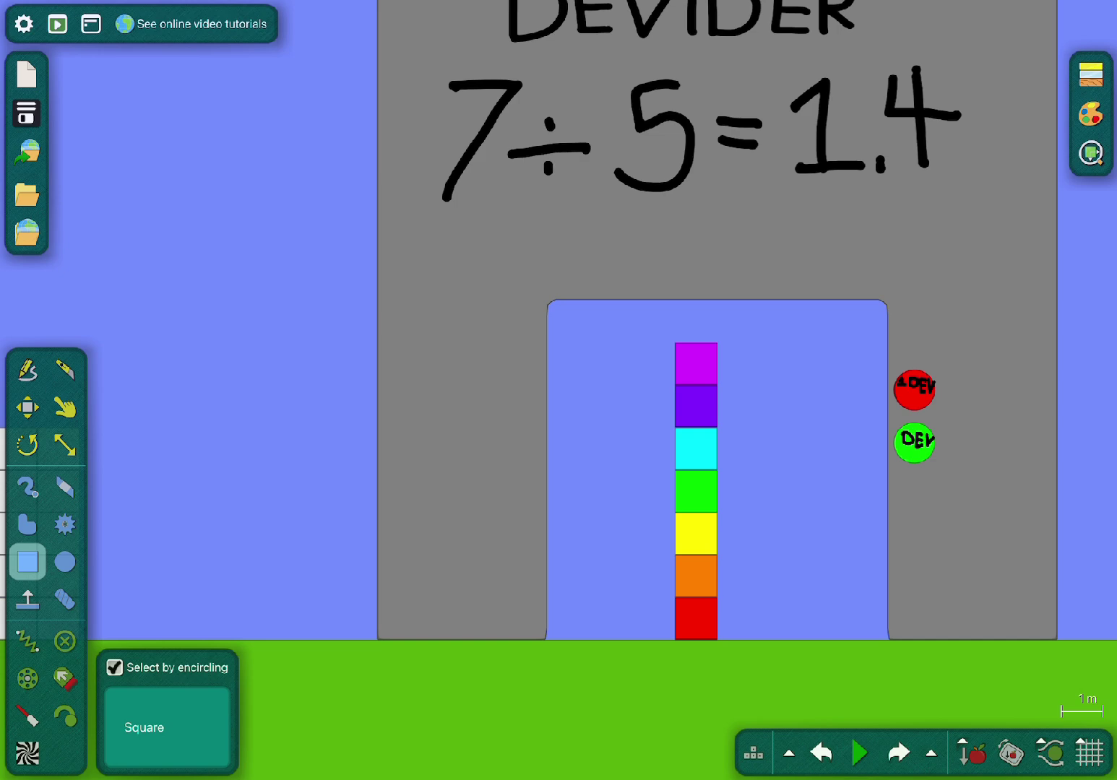
- Select the seven-block rainbow tower in the gate's opening and turn the grid back on
left_click(696, 492)
left_click(1089, 752)
scroll(696, 361, "down", 5)
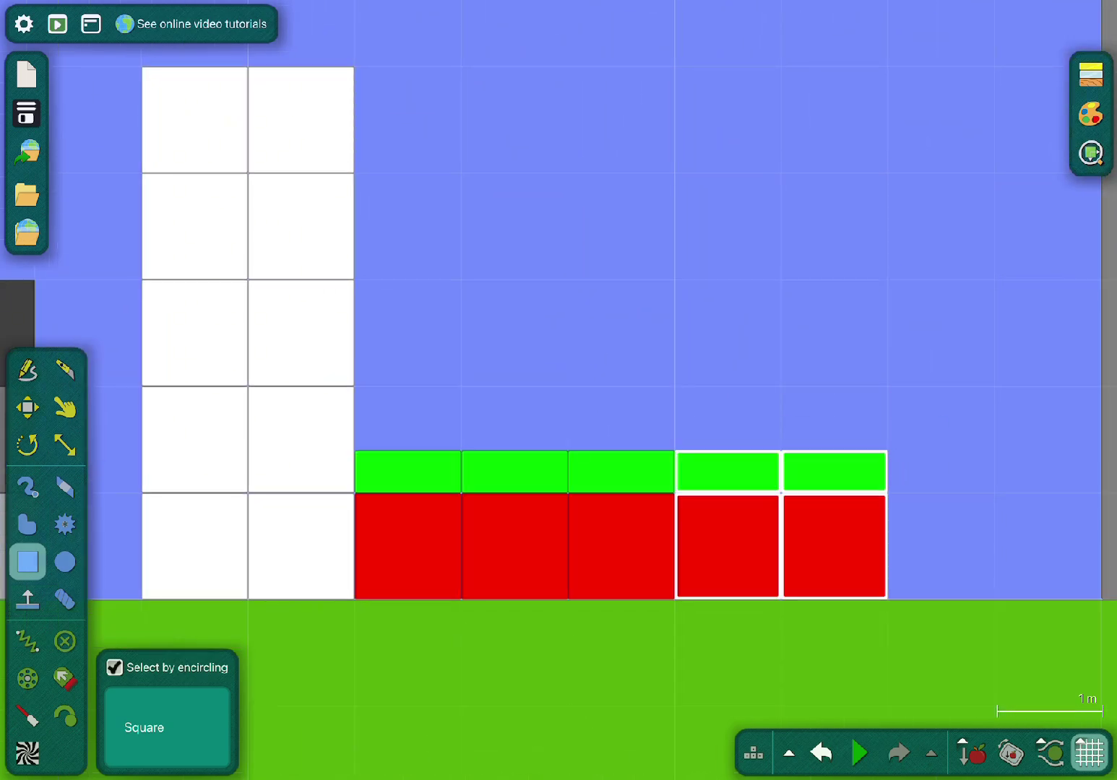
- Try to rotate the row of five red-and-green blocks beside the white tower, and undo the rotation
key("r")
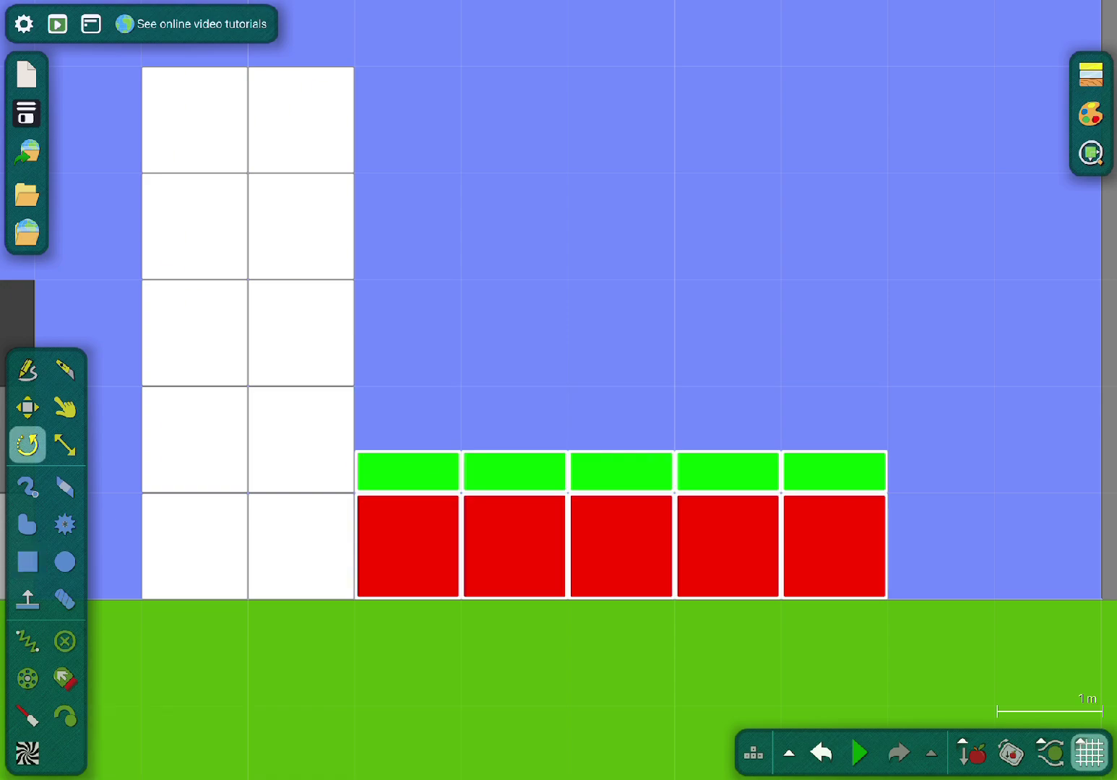
mouse_move(621, 525)
left_mouse_down()
mouse_move(605, 526)
mouse_move(618, 518)
left_mouse_up()
key("ctrl+z")
key("b")
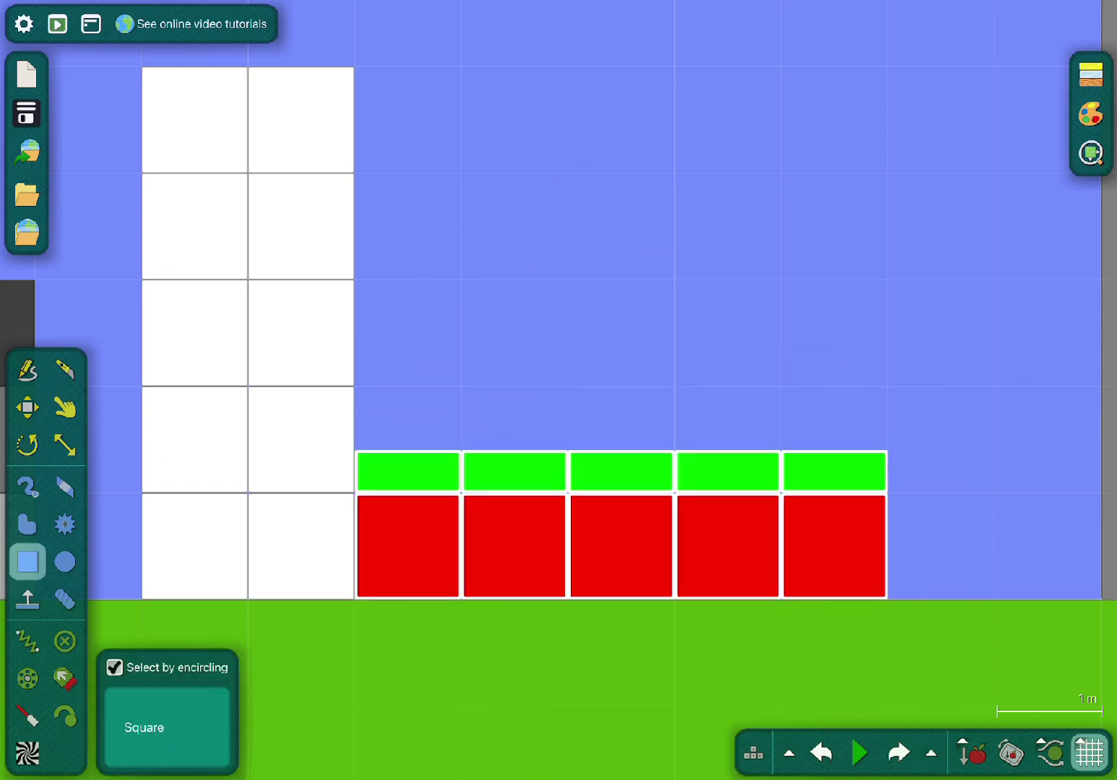
- Try shifting the row of five red-and-green blocks over the white tower's base, and return it to the ground beside the tower
key("ctrl+z")
key("ctrl+z")
key("ctrl+z")
key("ctrl+z")
key("ctrl+z")
key("ctrl+z")
key("ctrl+z")
key("ctrl+z")
key("ctrl+z")
key("ctrl+z")
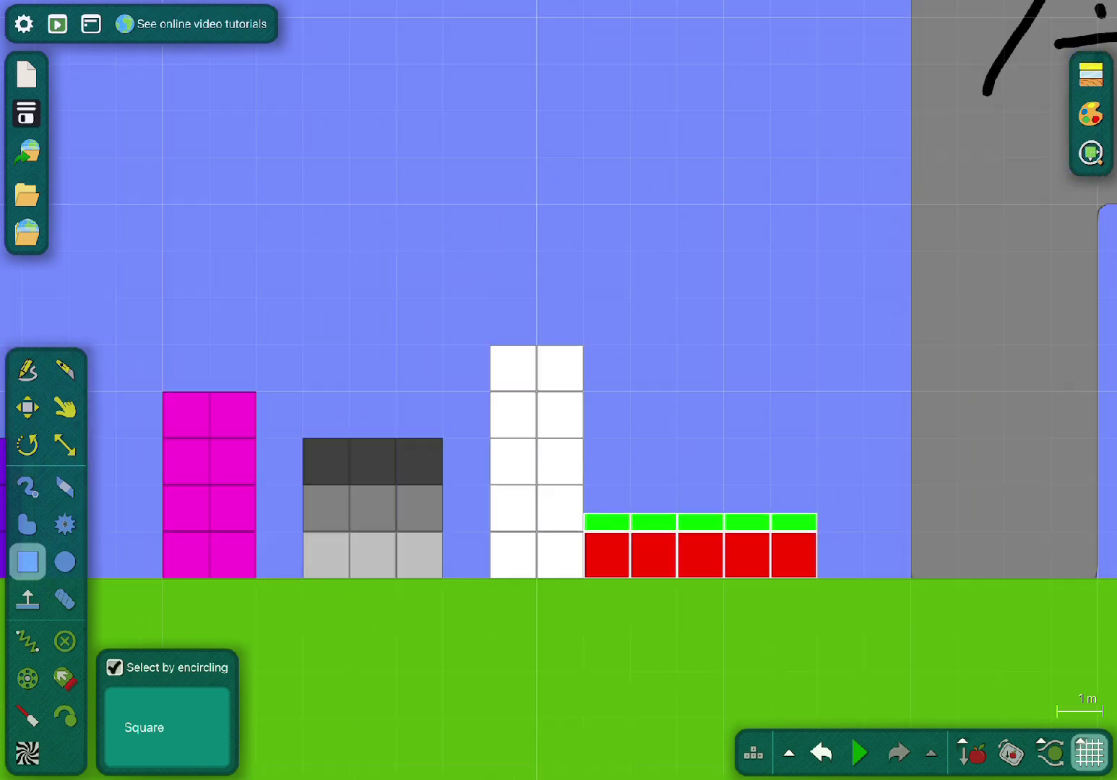
key("ctrl+z")
key("ctrl+z")
key("ctrl+z")
key("ctrl+z")
key("ctrl+z")
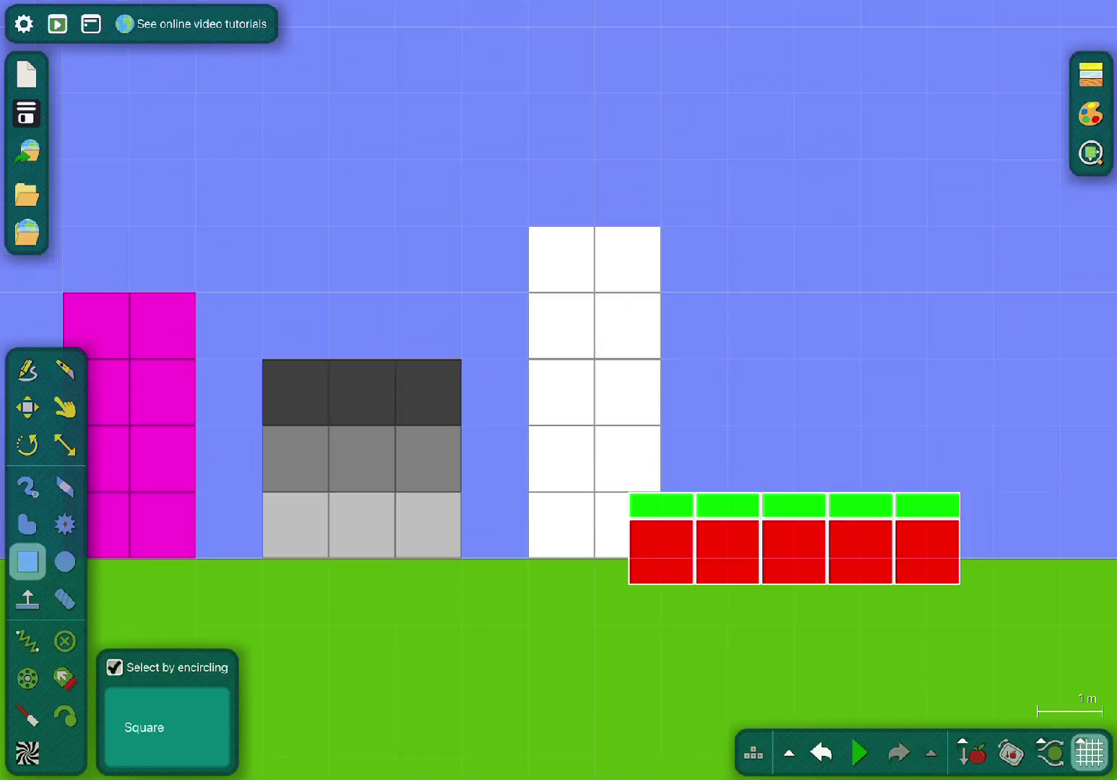
key("ctrl+z")
key("ctrl+z")
key("ctrl+z")
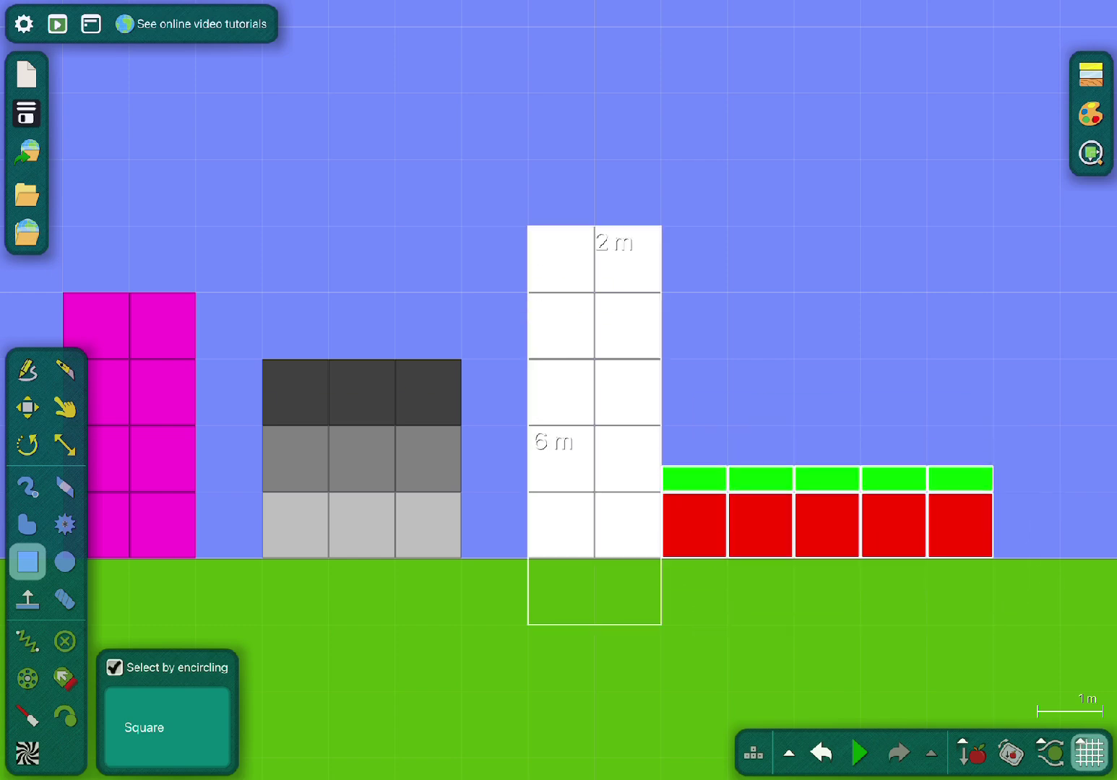
- Select the ten-block white tower, lift it about 0.5 m and set it back on the ground
key("ctrl+z")
key("ctrl+z")
key("ctrl+z")
key("ctrl+z")
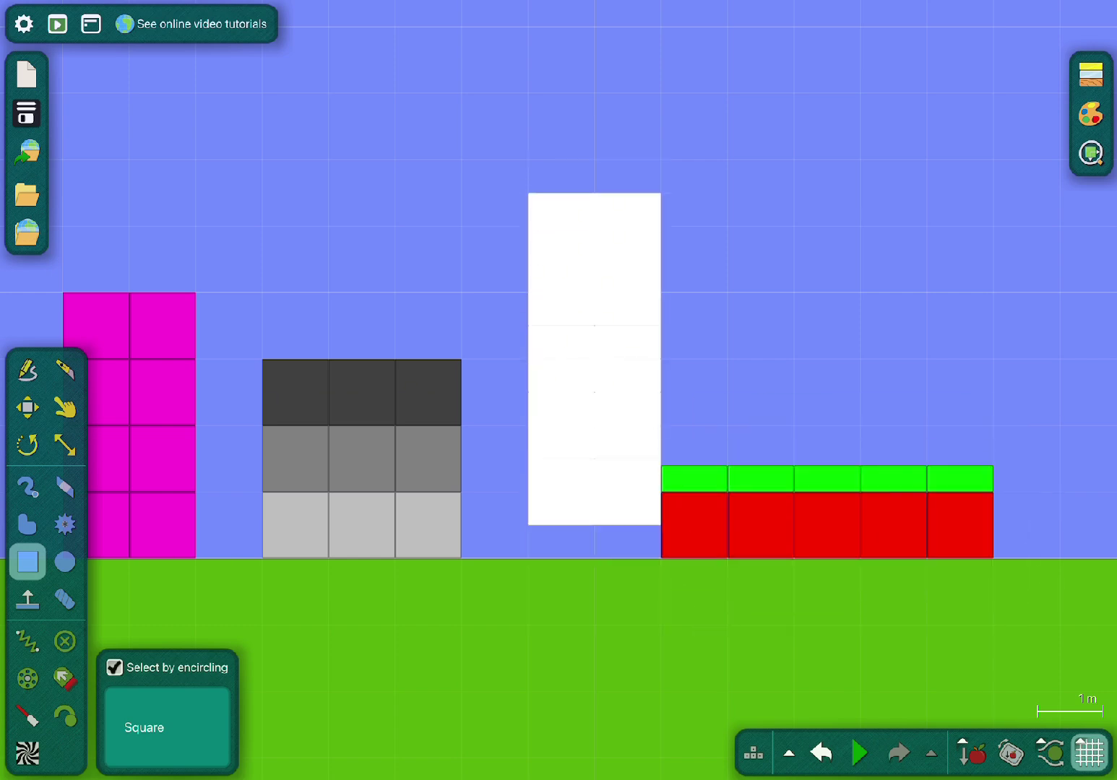
key("ctrl+z")
key("ctrl+z")
key("ctrl+z")
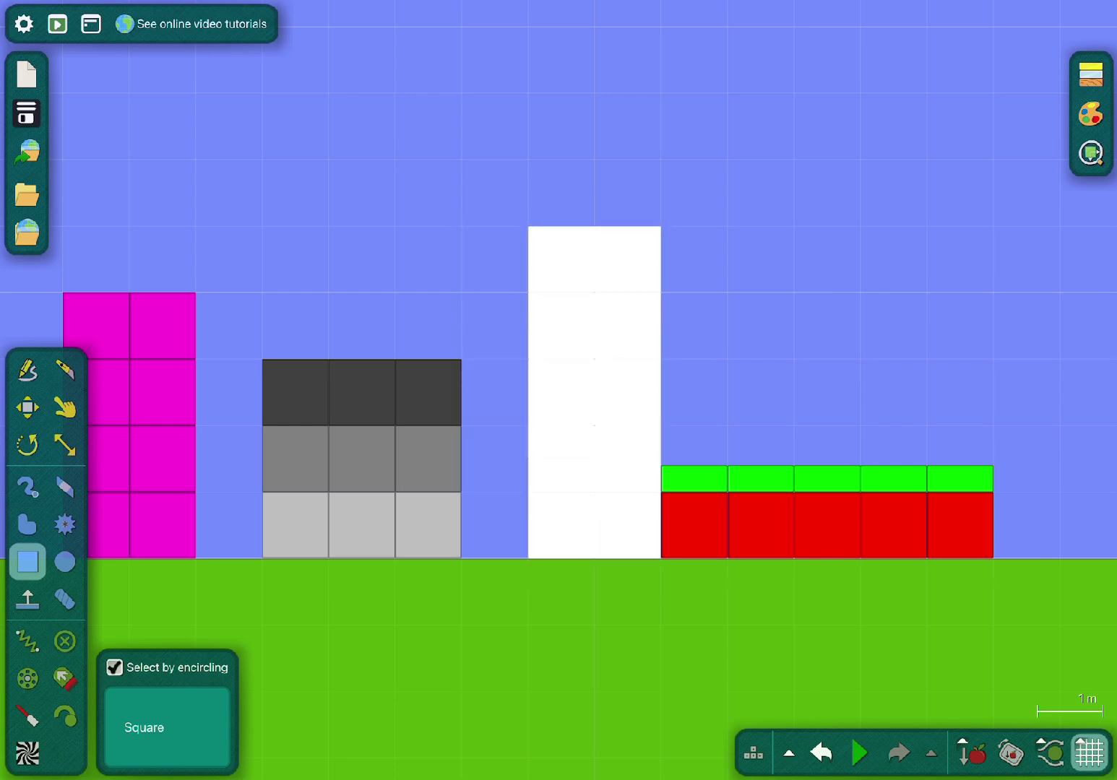
key("ctrl+z")
key("ctrl+z")
key("ctrl+z")
- Try moving the row of five red-and-green blocks between the green and orange blocks beyond the gate, and undo the move
scroll(558, 361, "down", 3)
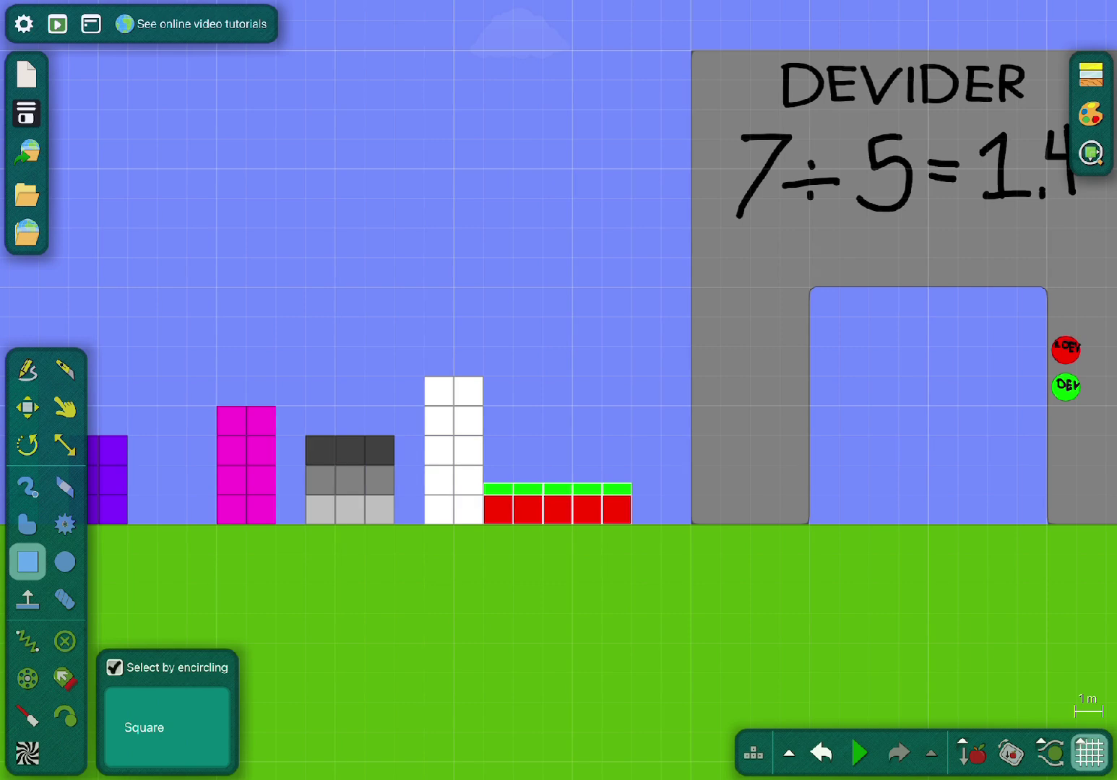
key("ctrl+z")
key("ctrl+z")
scroll(558, 361, "down", 2)
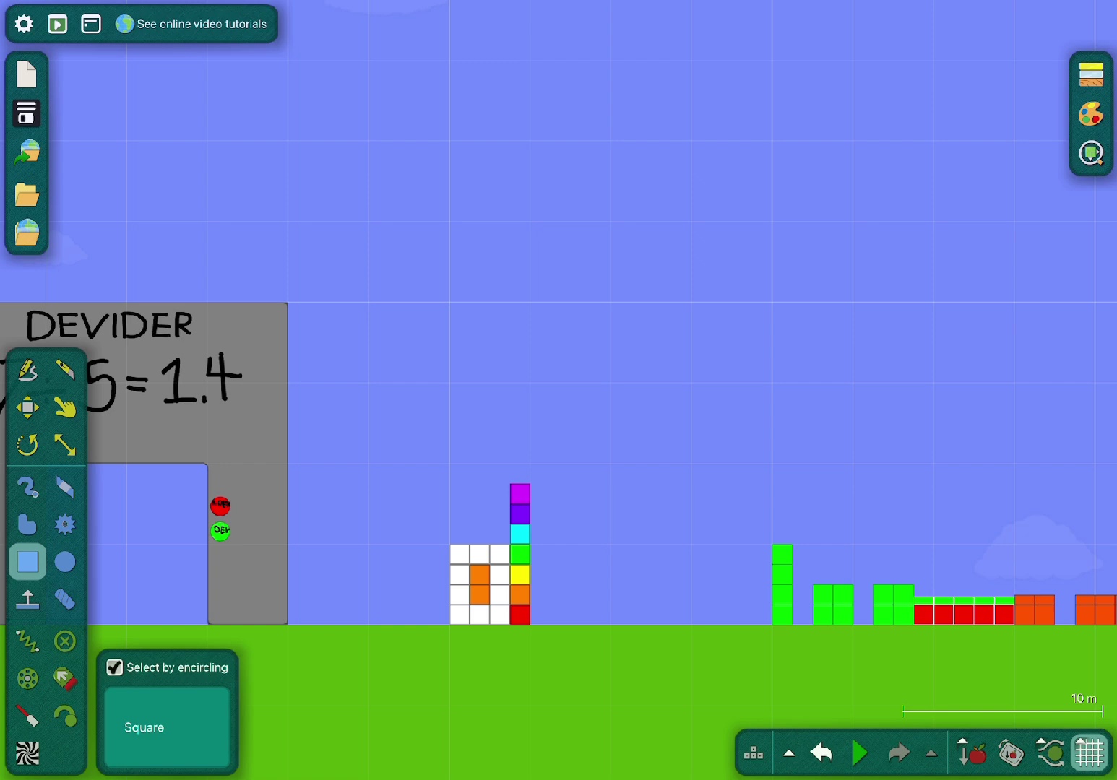
scroll(299, 578, "up", 10)
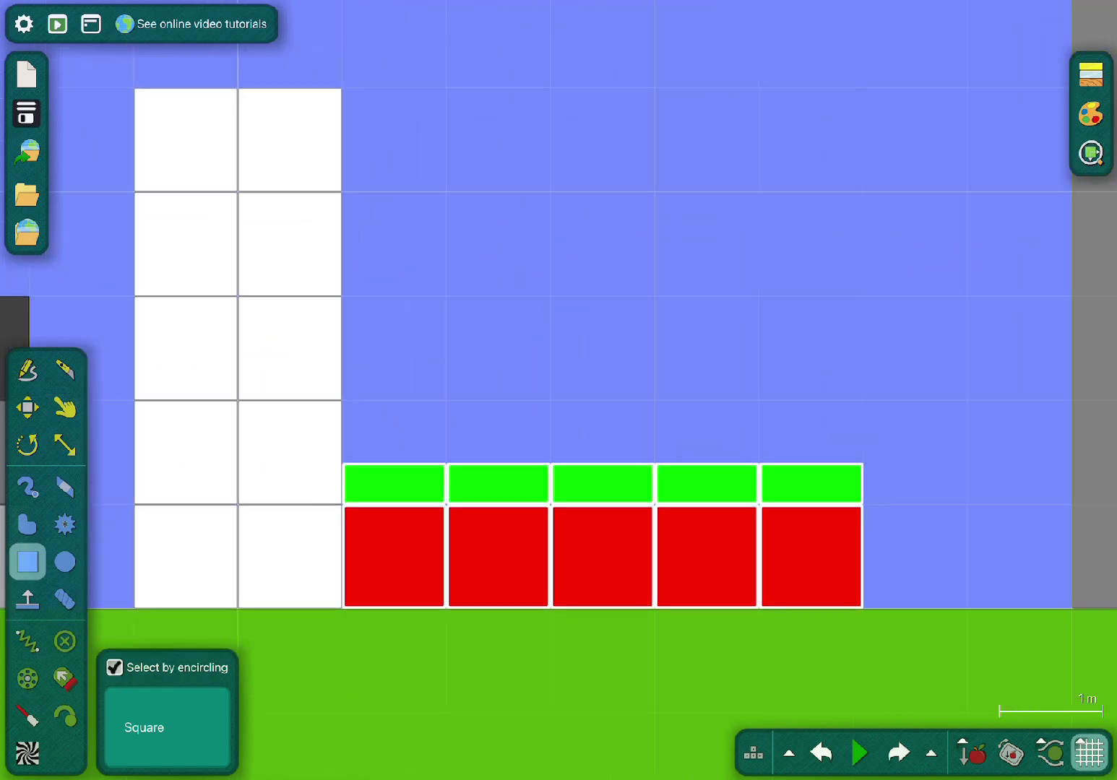
- Undo the 7 ÷ 5 staging until the original row of number-block towers is restored
key("space")
key("ctrl+z")
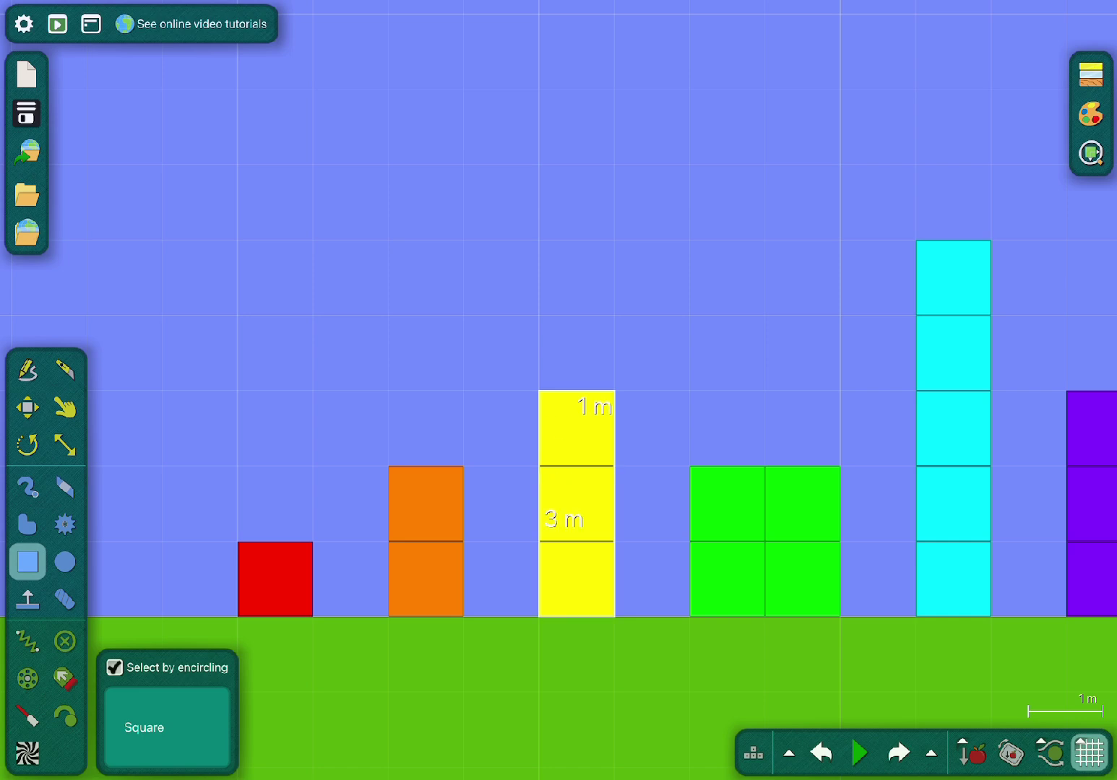
- Lift the three-block yellow tower about 0.5 m, set it back on the ground, and select the cyan tower
left_click(577, 505)
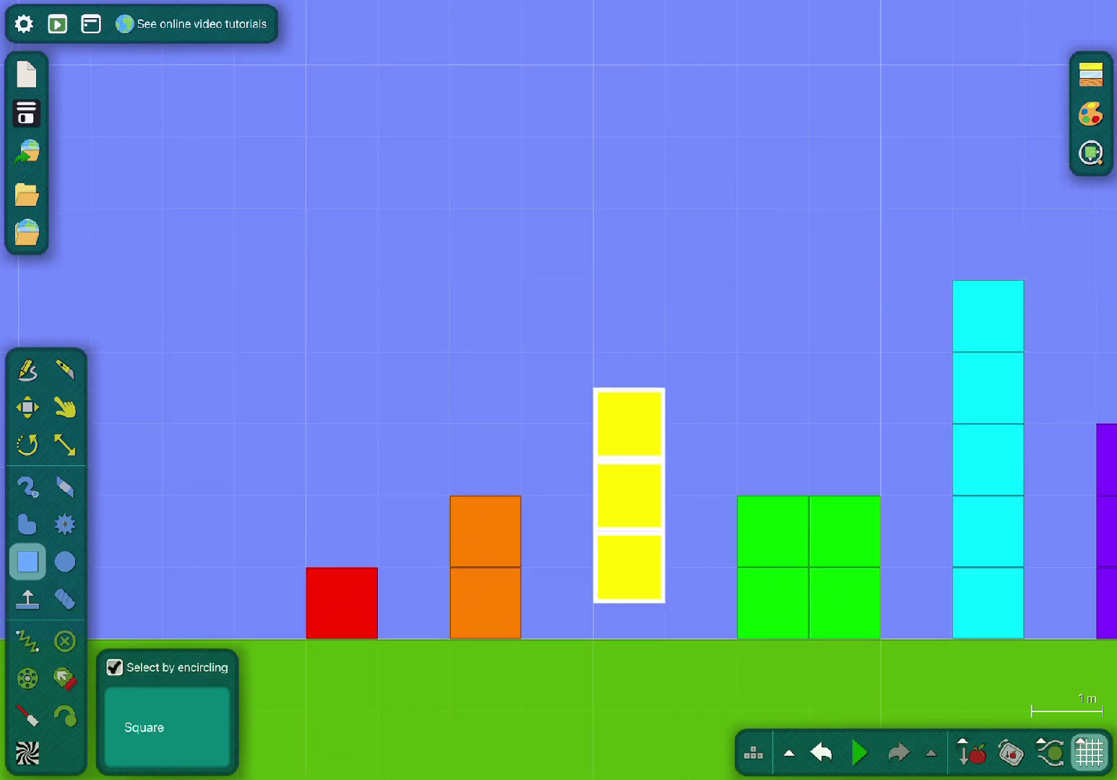
left_click_drag(629, 496, 629, 531)
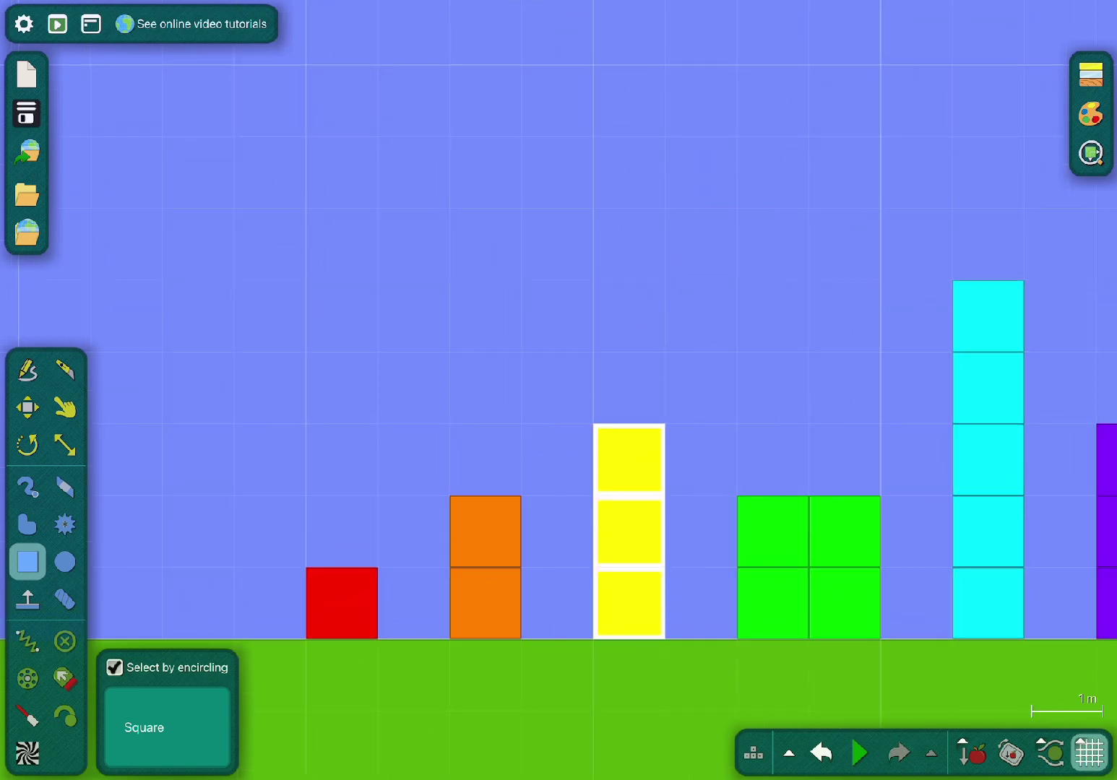
mouse_move(987, 460)
left_mouse_down()
mouse_move(987, 387)
mouse_move(987, 459)
left_mouse_up()
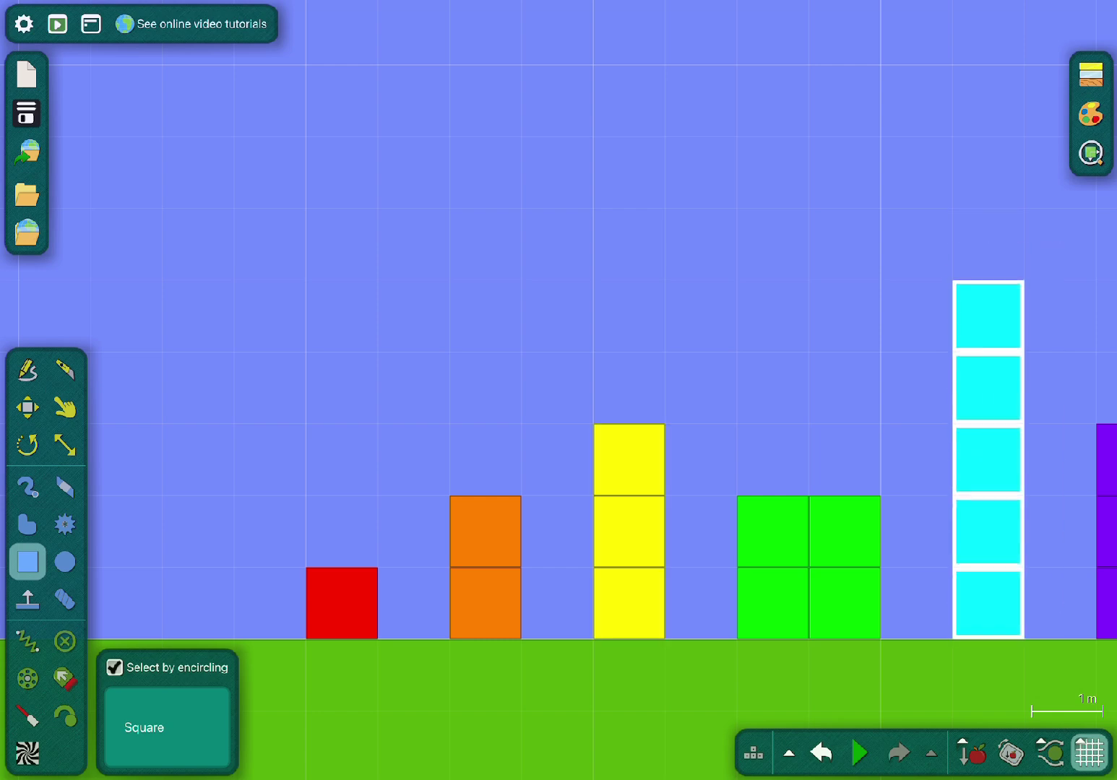
- Move the three-block yellow tower past the other towers into the DEVIDER gate's opening
left_click(629, 531)
mouse_move(629, 531)
left_mouse_down()
mouse_move(629, 496)
mouse_move(630, 532)
left_mouse_up()
scroll(559, 325, "down", 2)
left_click_drag(429, 498, 811, 199)
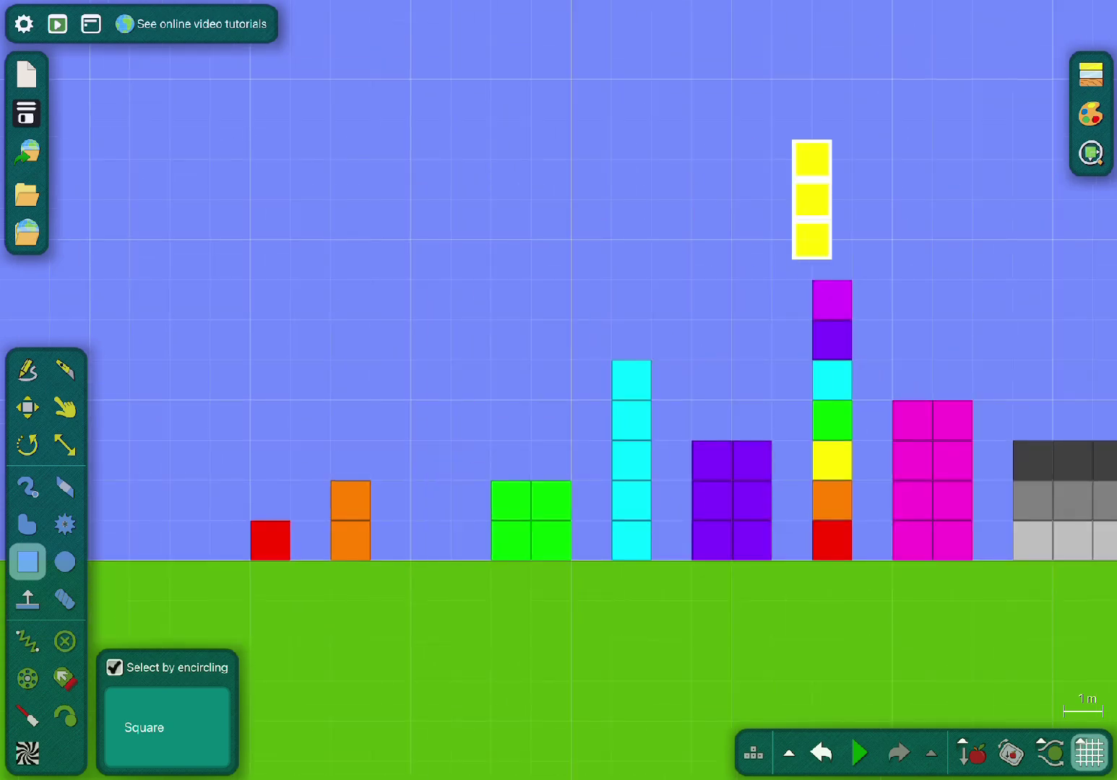
scroll(558, 325, "down", 1)
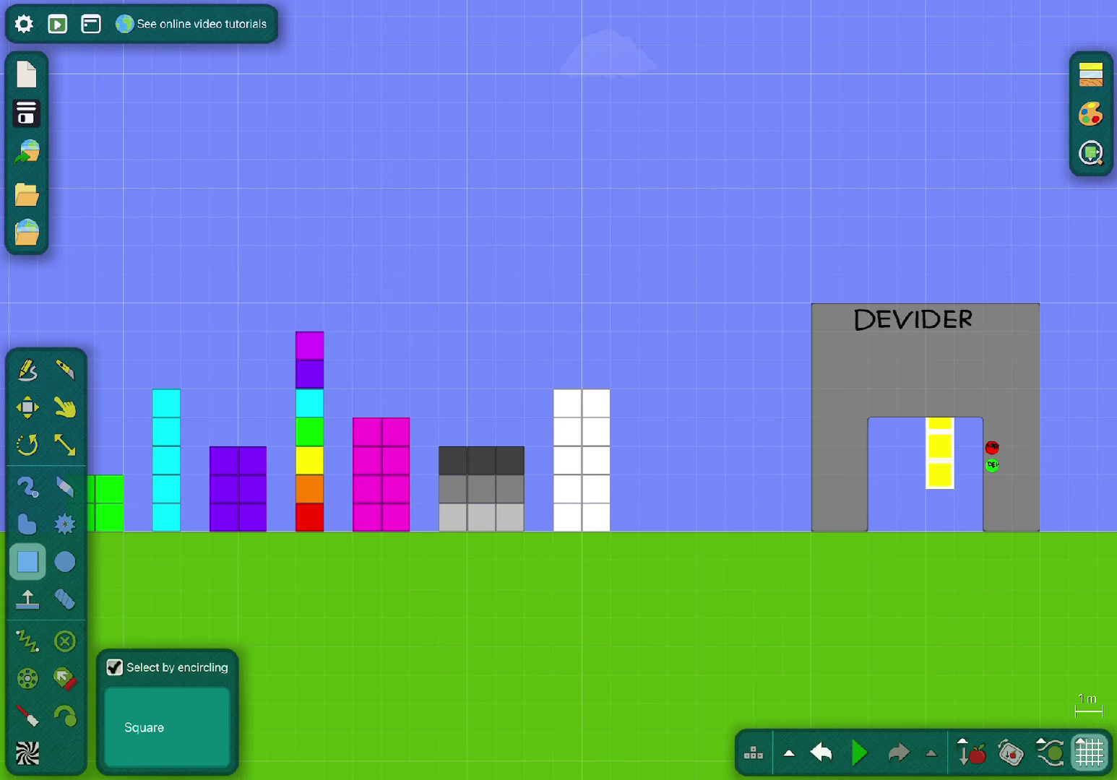
scroll(1012, 449, "up", 3)
left_click_drag(838, 546, 872, 512)
- Draw a red 1 m square on the ground in the gate's opening, overlapping the yellow tower's lowest block
left_click_drag(803, 581, 873, 650)
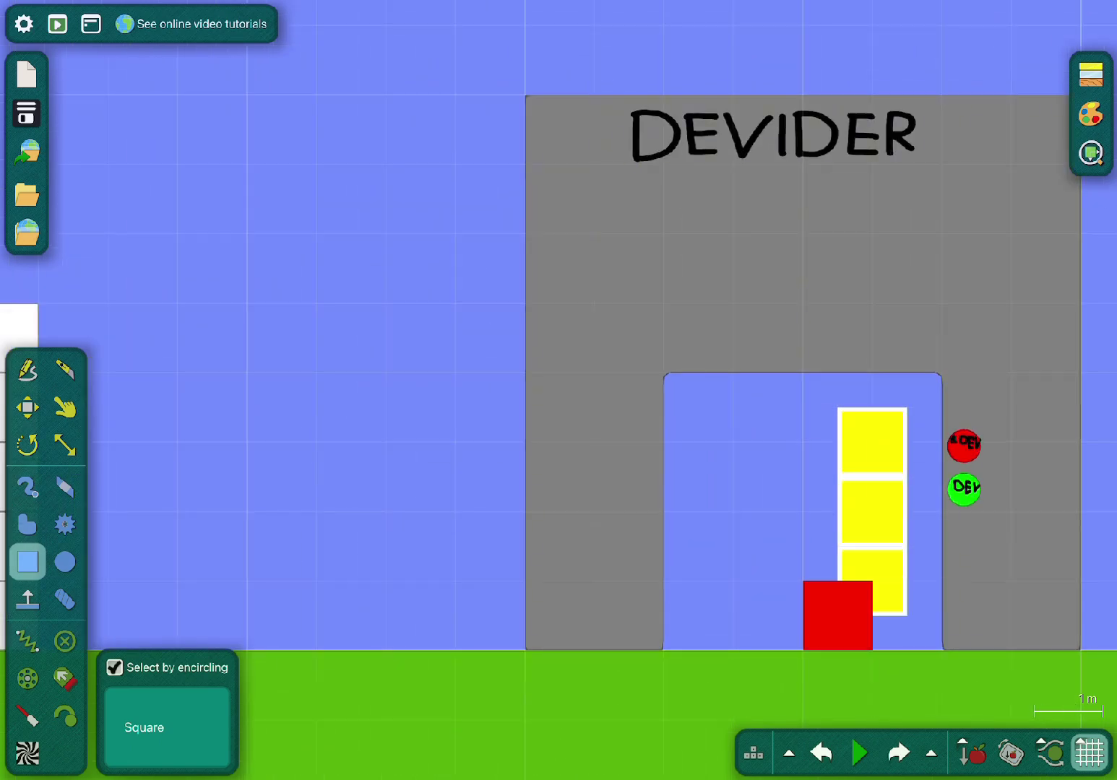
- Remove the red square and set the three-block yellow tower on the ground inside the gate's opening
key("ctrl+y")
left_click_drag(768, 546, 837, 546)
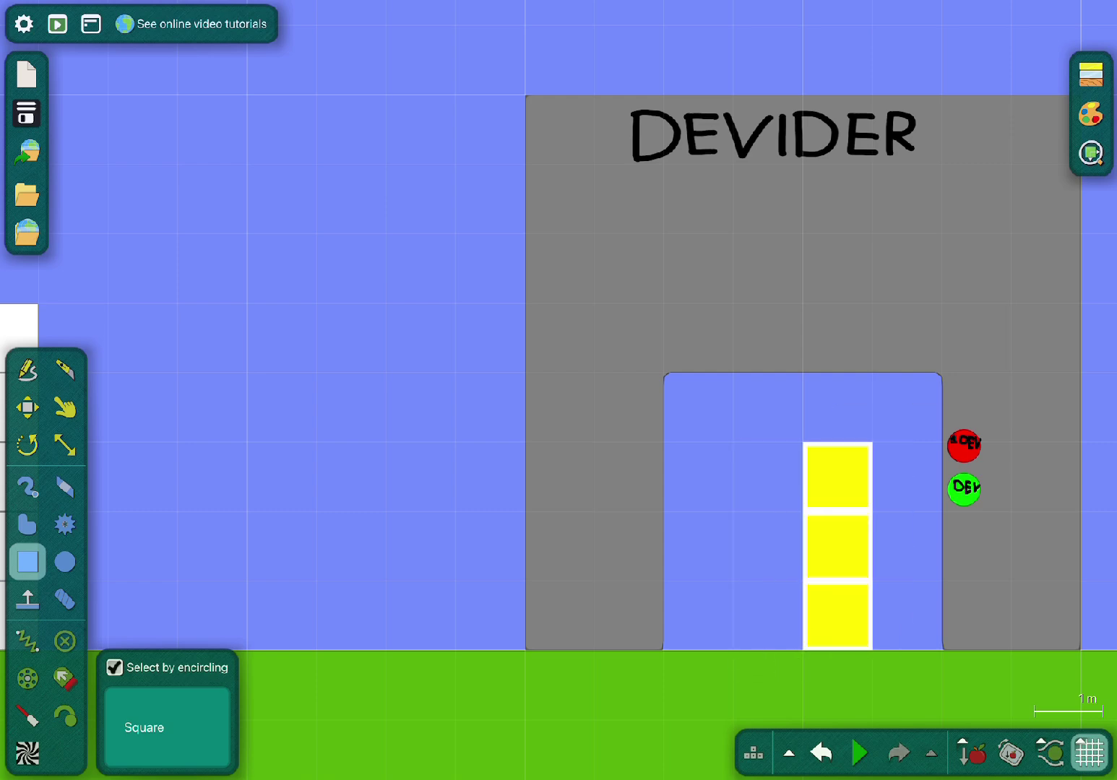
- Squash the yellow tower in the gate's opening vertically to a height of 1 m, keeping its base on the ground
scroll(947, 615, "up", 4)
key("c")
scroll(559, 390, "down", 2)
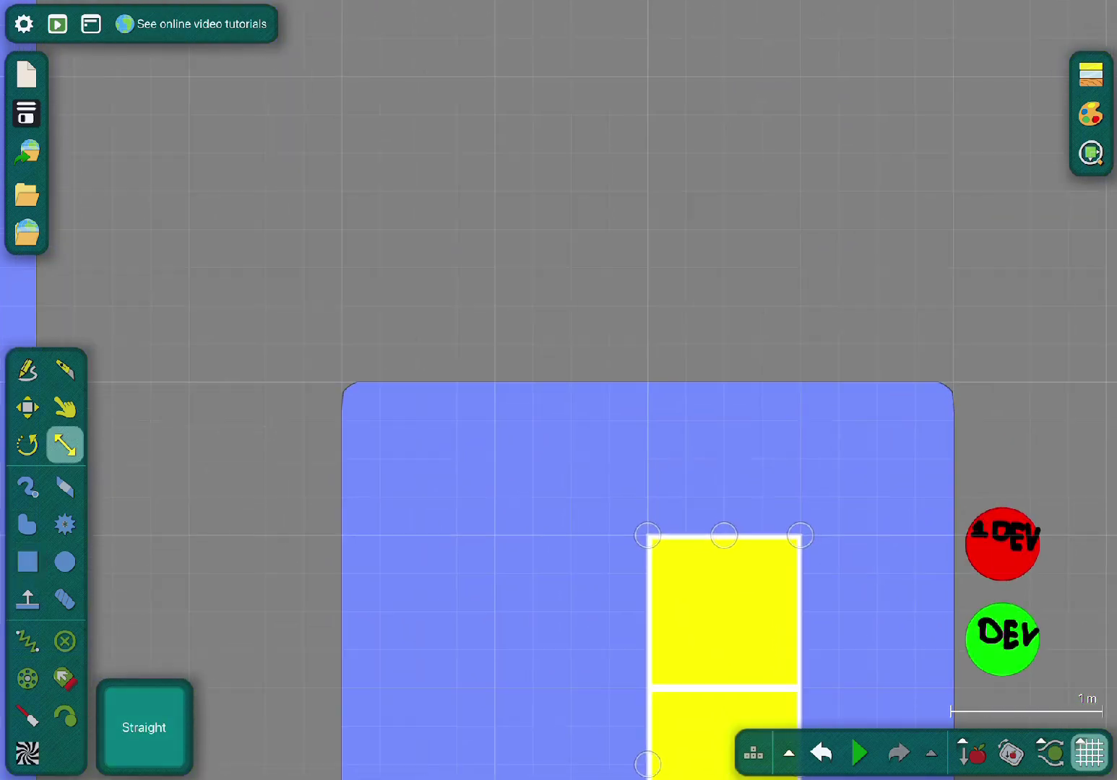
scroll(768, 198, "down", 2)
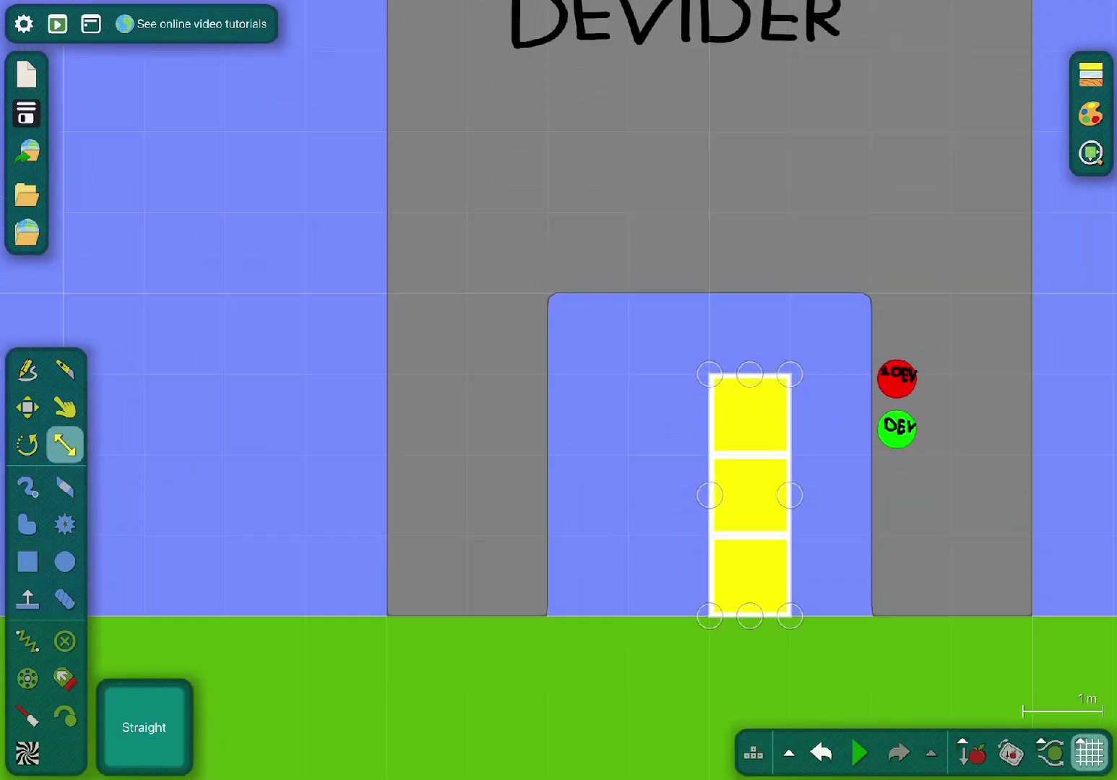
left_click_drag(758, 374, 758, 536)
scroll(629, 542, "down", 3)
key("b")
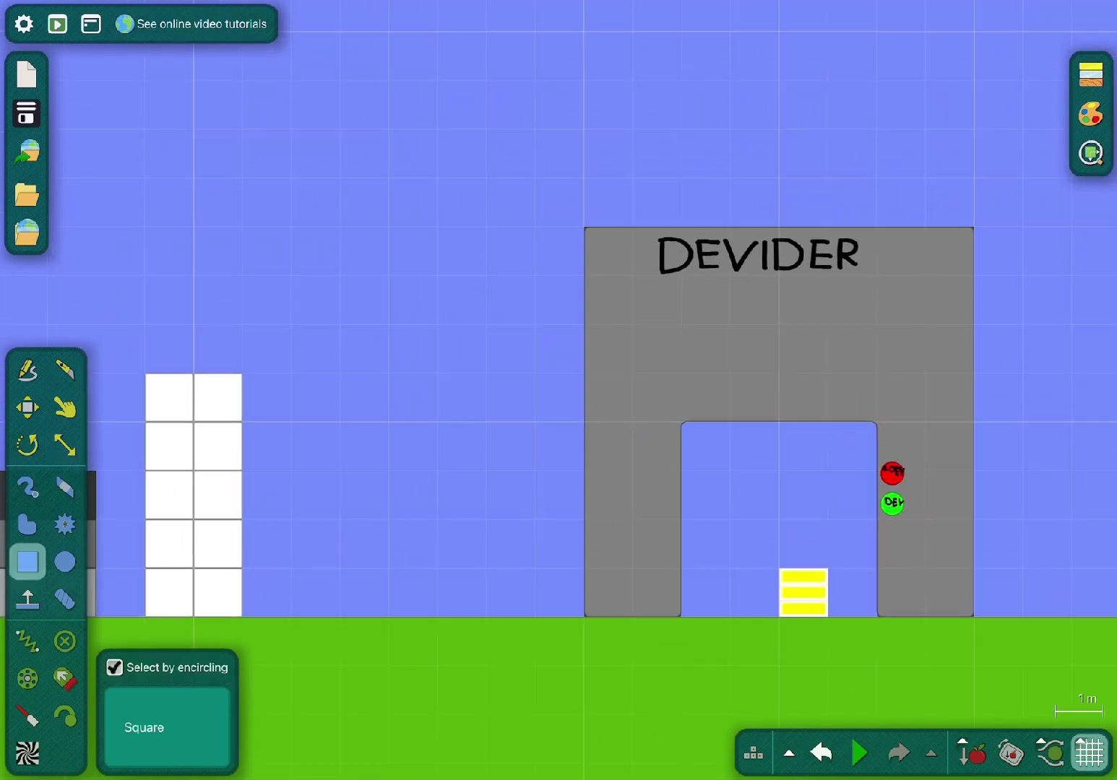
- Try out a 1 m by 4 m rectangle over the cyan tower's upper four blocks
left_click_drag(289, 361, 950, 361)
scroll(558, 361, "up", 2)
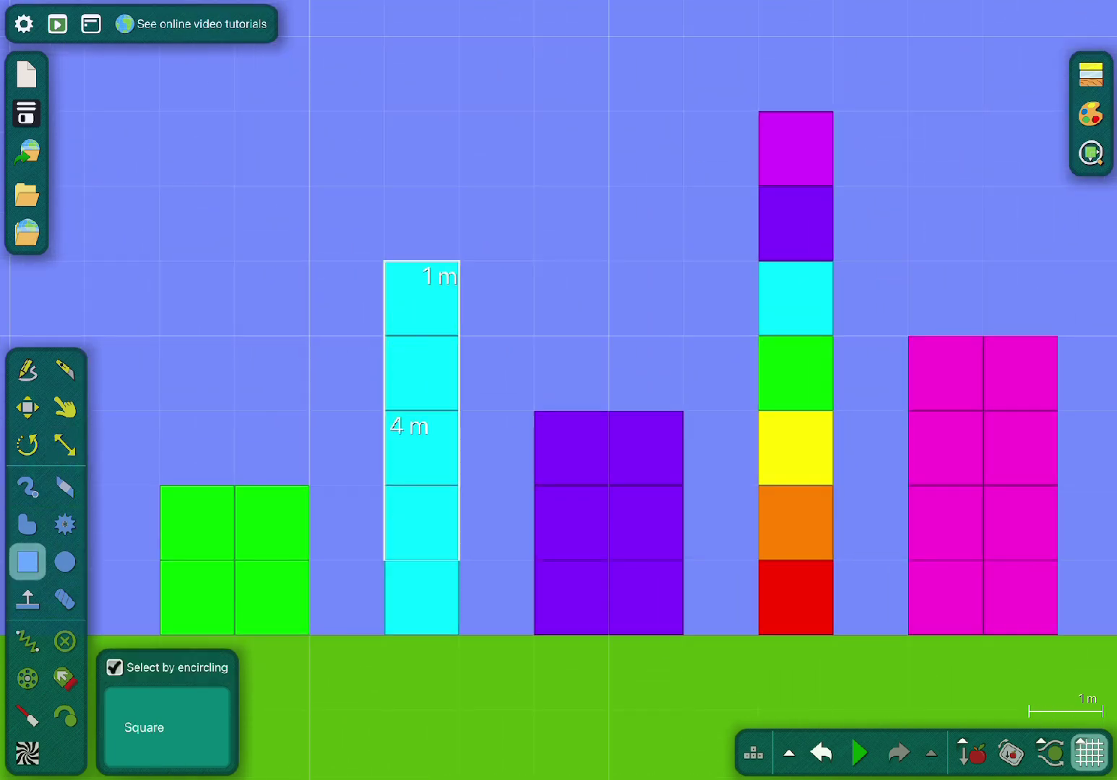
mouse_move(459, 260)
left_mouse_down()
mouse_move(460, 186)
mouse_move(460, 261)
left_mouse_up()
scroll(558, 361, "down", 2)
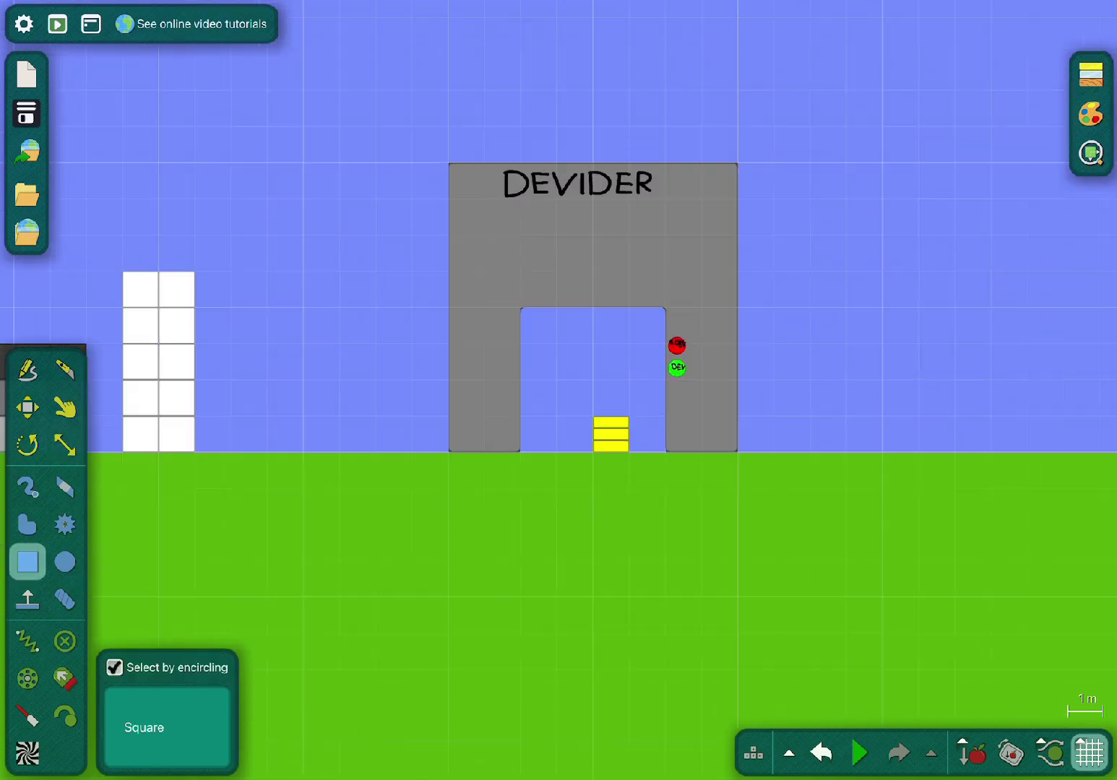
- Cut the squashed yellow stack in half horizontally through its middle block, and undo the cut and the resizing
scroll(603, 406, "up", 5)
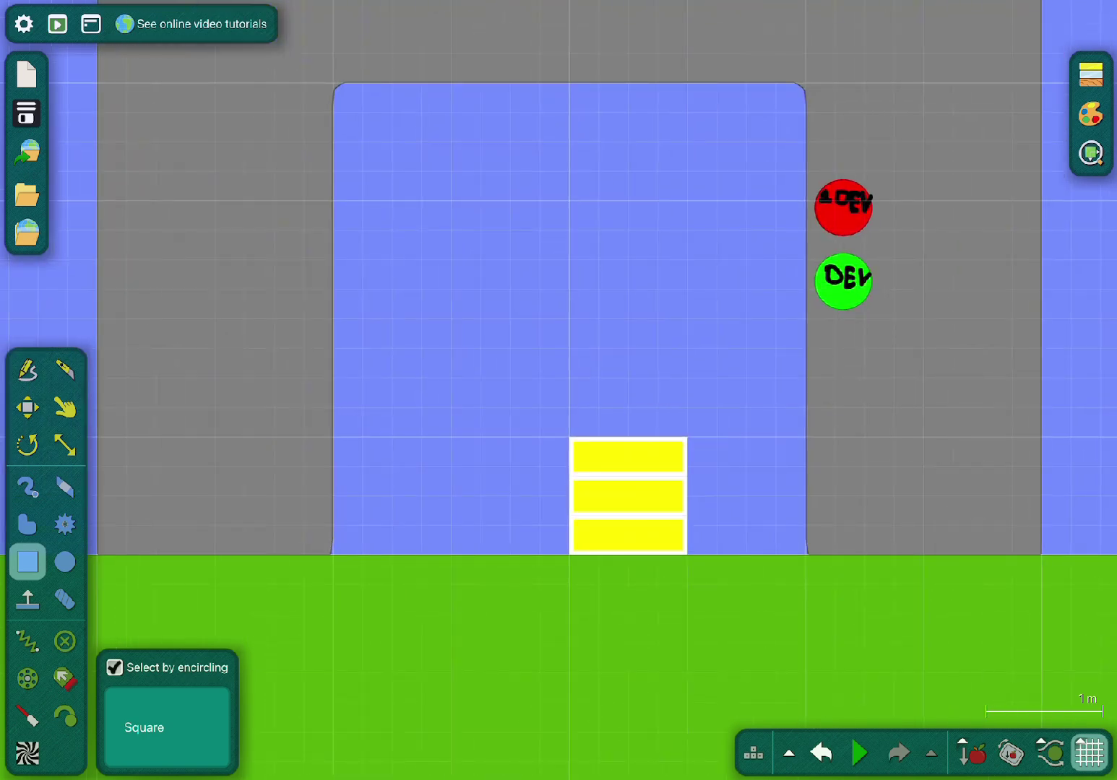
scroll(651, 499, "up", 5)
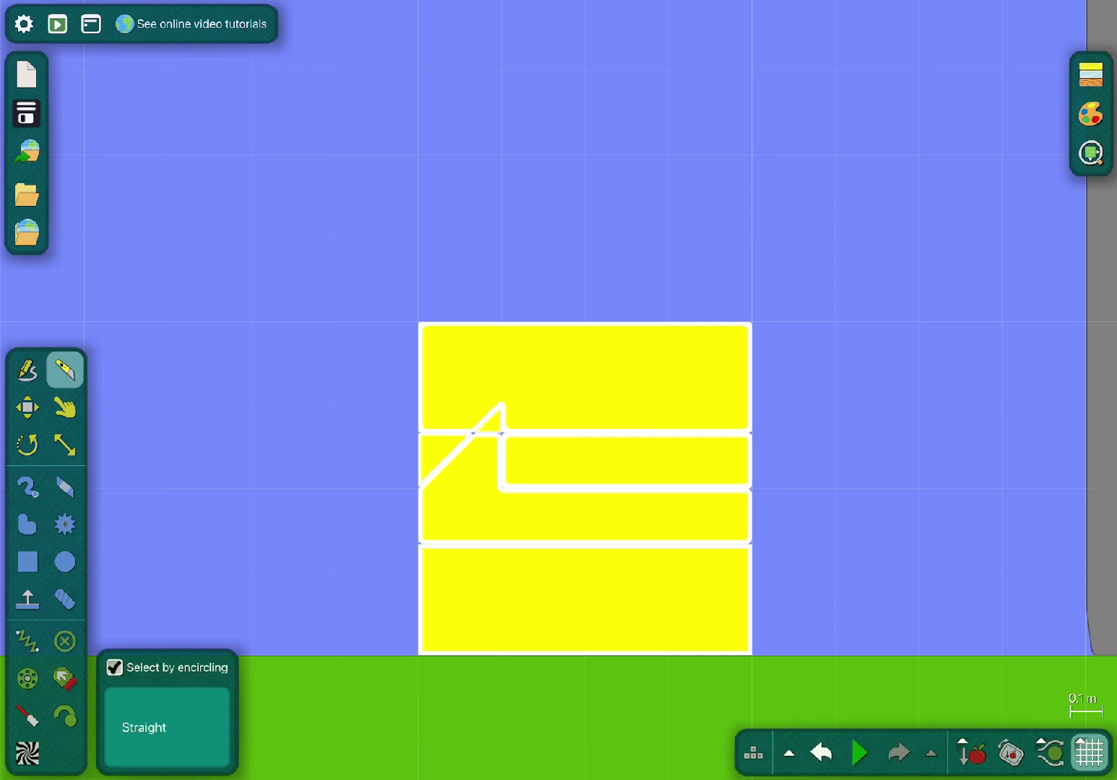
scroll(535, 663, "down", 4)
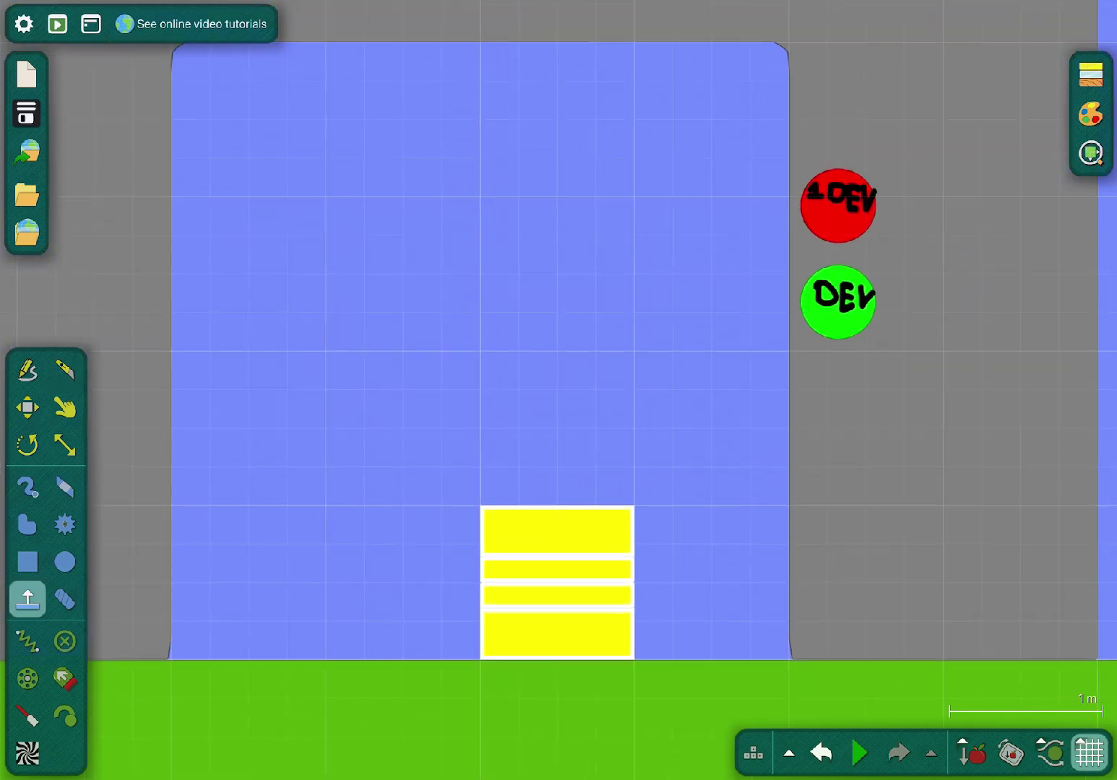
key("b")
scroll(496, 568, "up", 3)
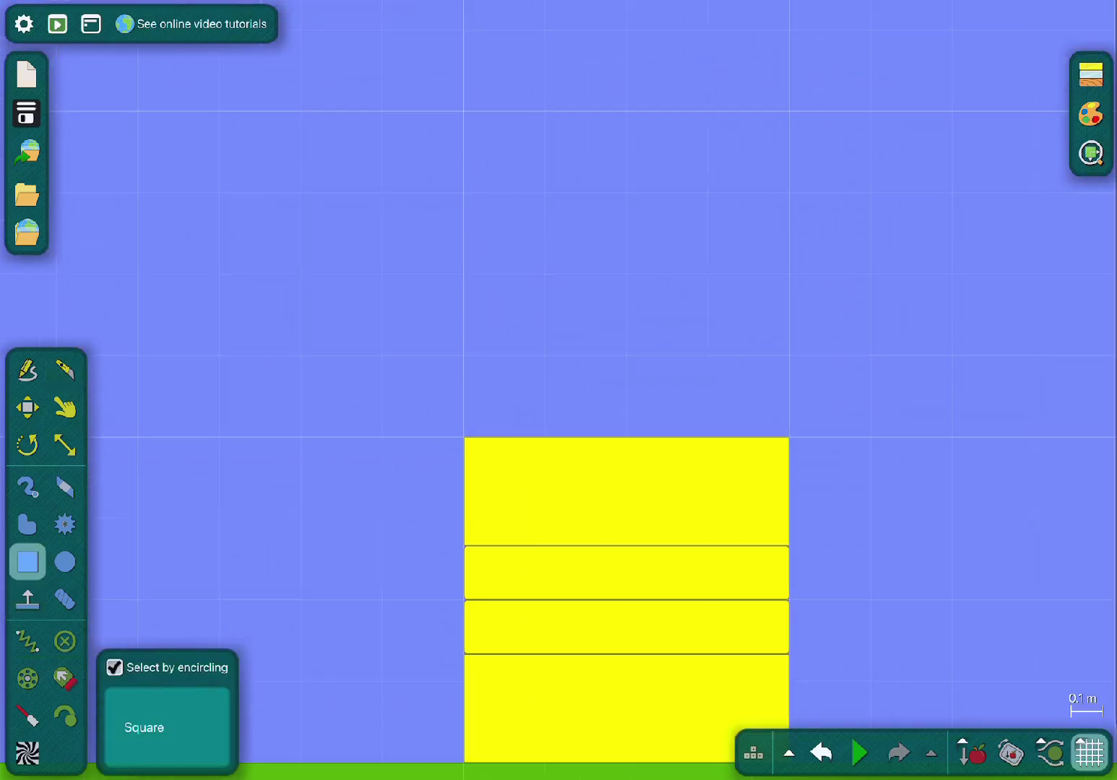
scroll(371, 583, "up", 1)
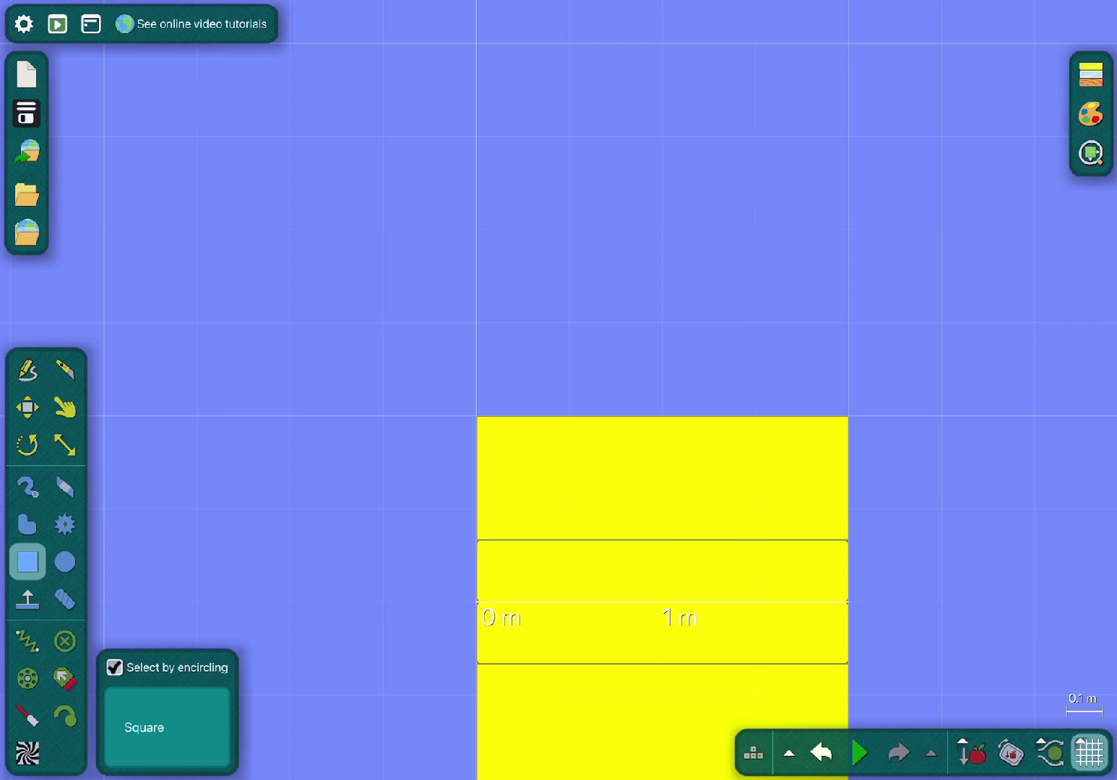
scroll(939, 405, "down", 2)
left_click_drag(758, 471, 791, 472)
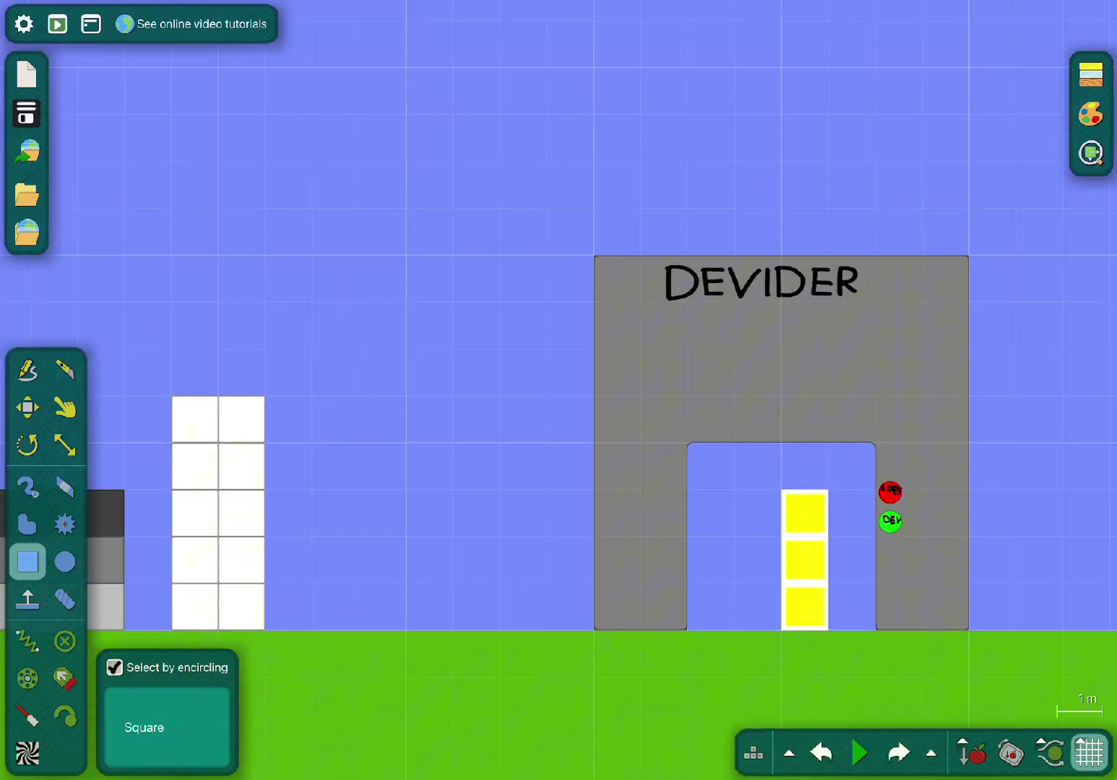
- Move the three-block yellow tower out of the gate into the air between the white tower and the gate
left_click_drag(805, 560, 387, 359)
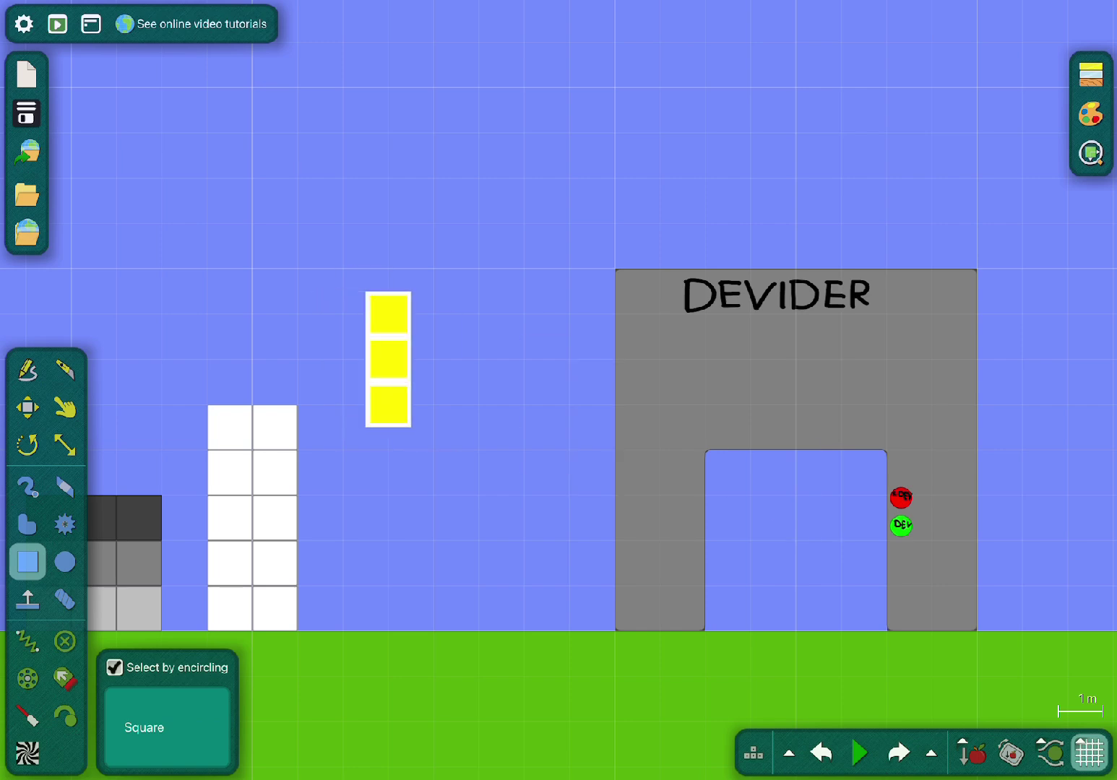
scroll(1047, 426, "down", 3)
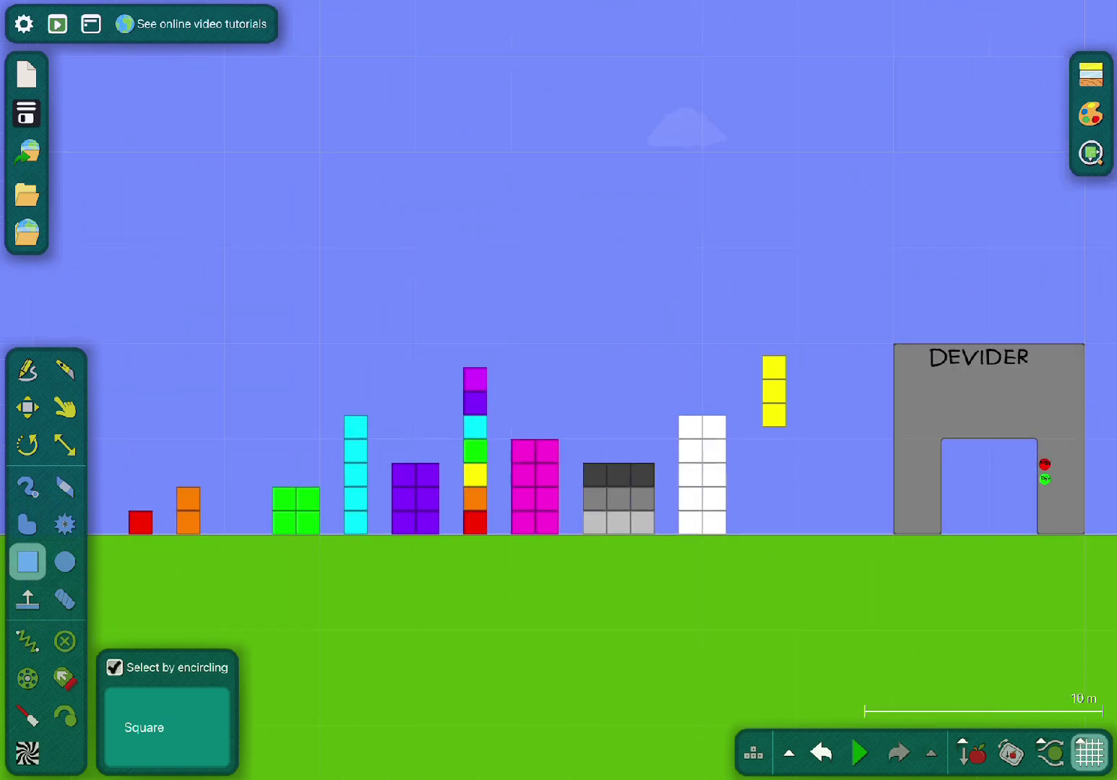
scroll(856, 359, "up", 2)
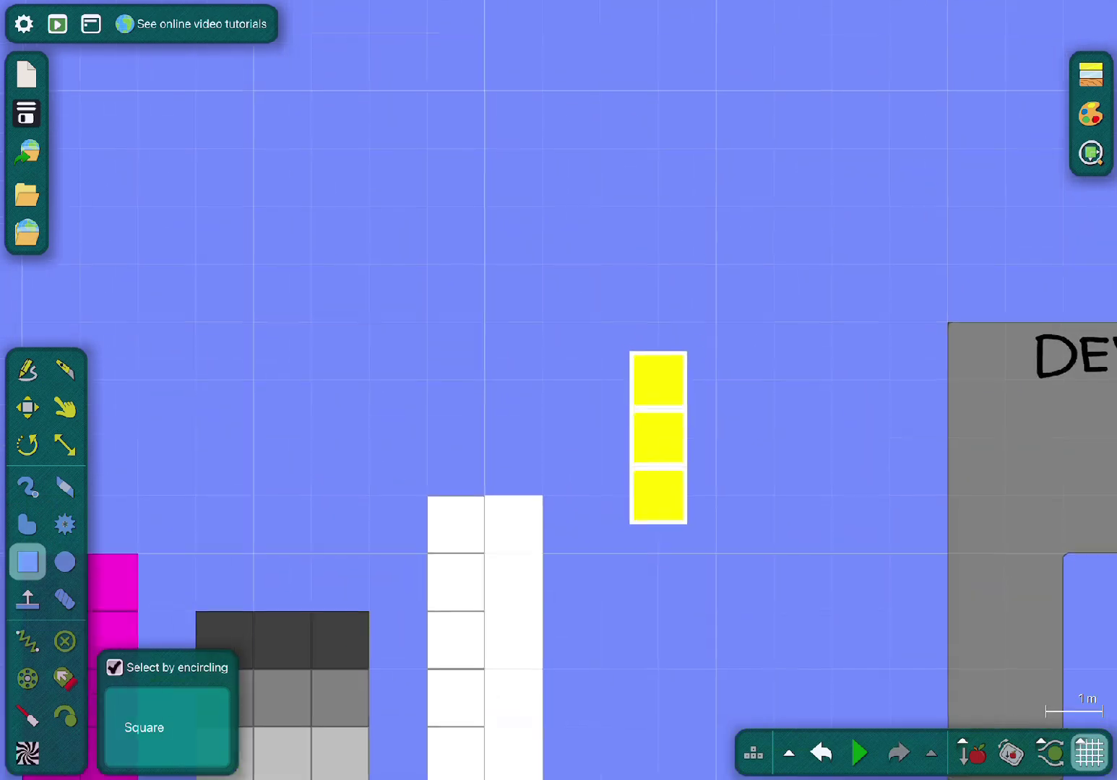
scroll(608, 414, "up", 1)
- Draw a red rectangle about 1 m by 5 m over the yellow tower and undo it
left_click_drag(666, 307, 734, 651)
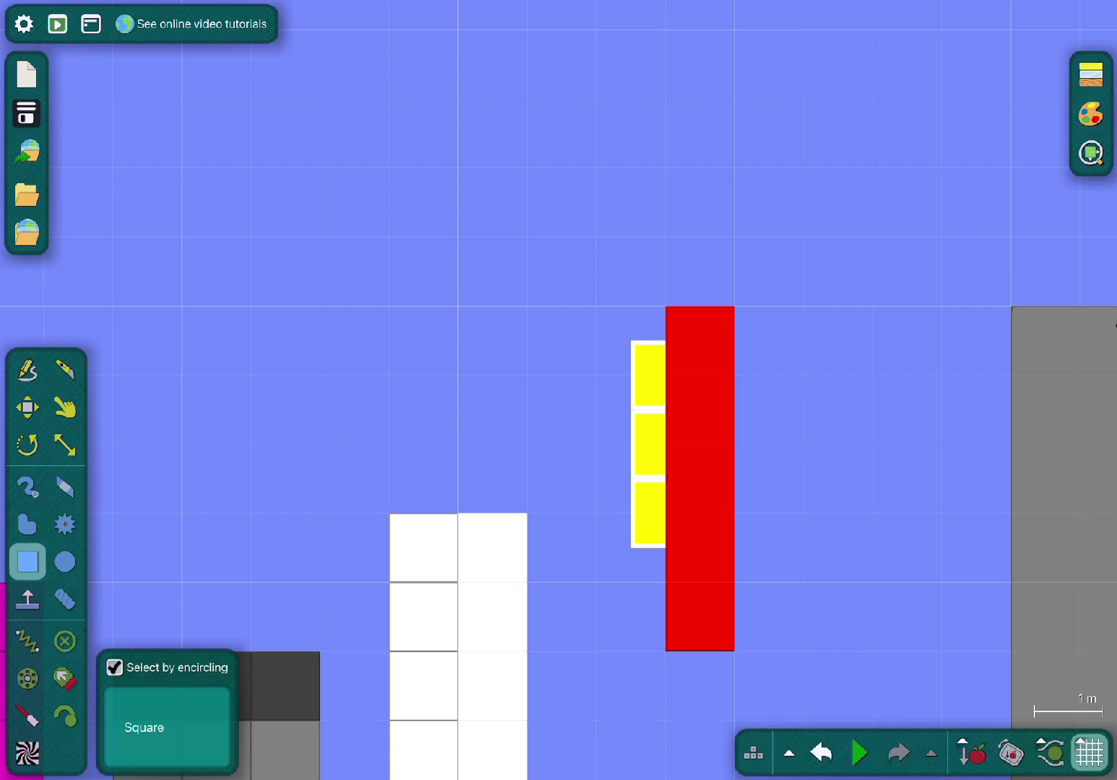
key("ctrl+z")
scroll(867, 398, "down", 2)
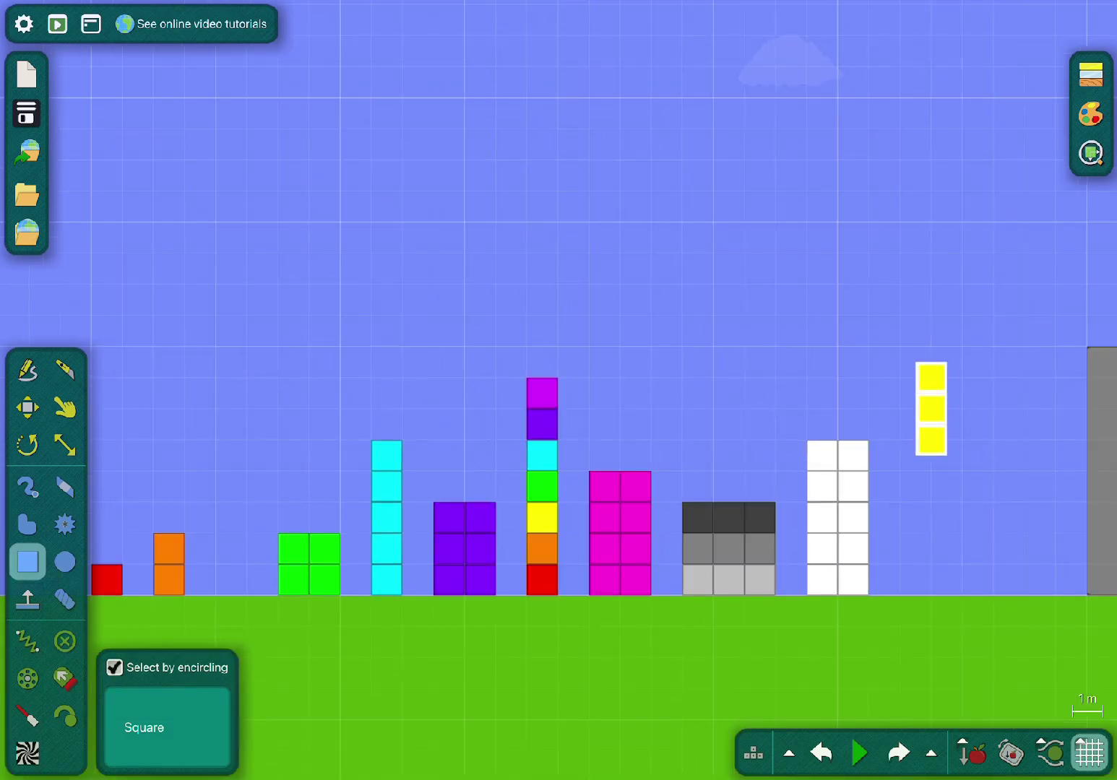
- Move the three-block yellow tower back to its place on the ground between the orange and green towers
left_click_drag(744, 207, 299, 393)
scroll(505, 433, "up", 2)
left_click_drag(666, 337, 665, 599)
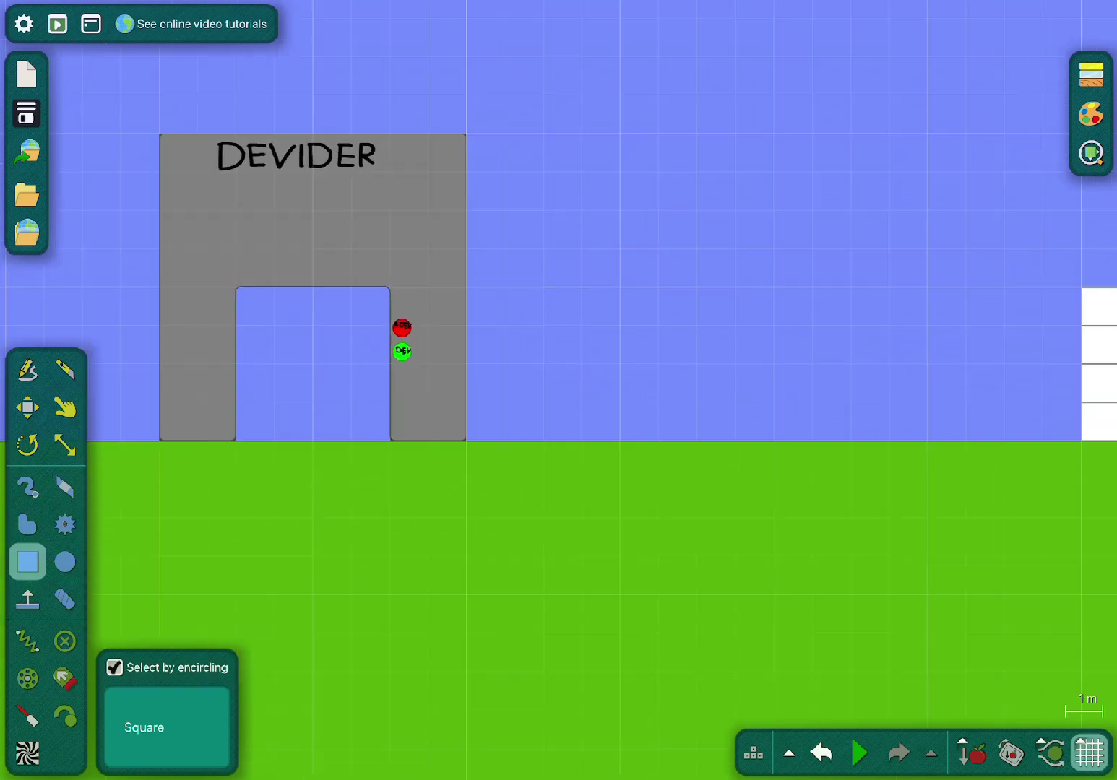
- Try out a 2 m square over the upper four blocks of the purple tower
scroll(246, 626, "down", 3)
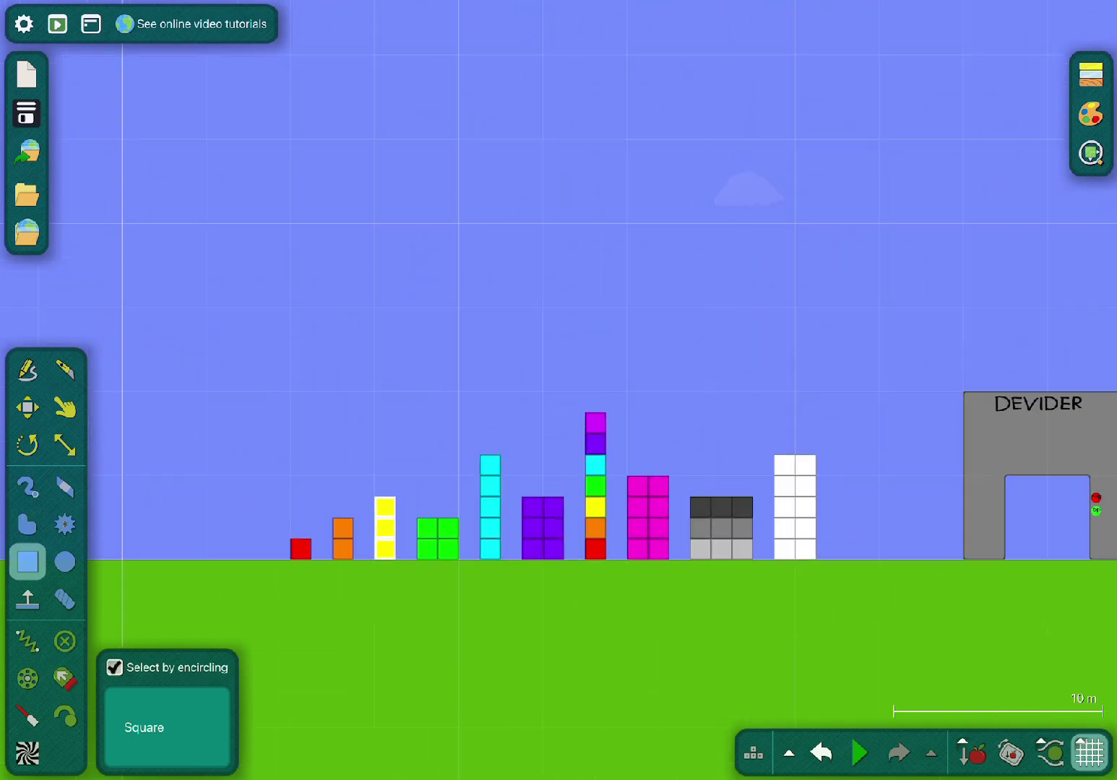
scroll(540, 565, "up", 5)
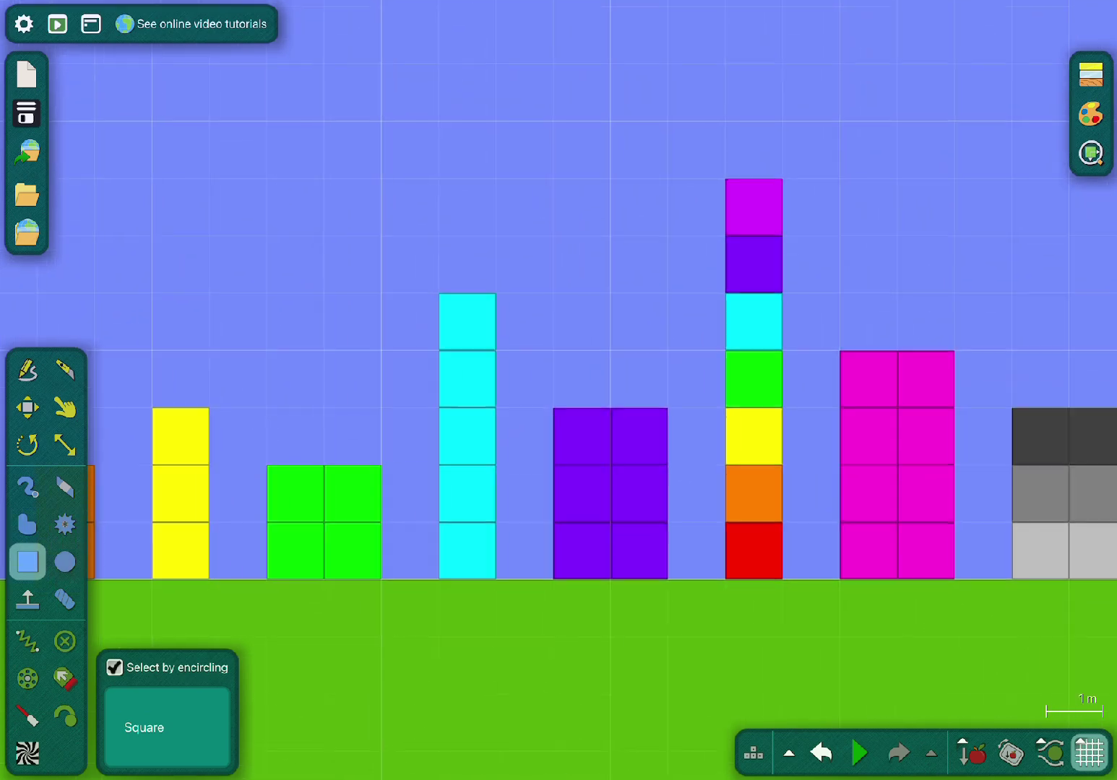
left_click_drag(551, 407, 665, 521)
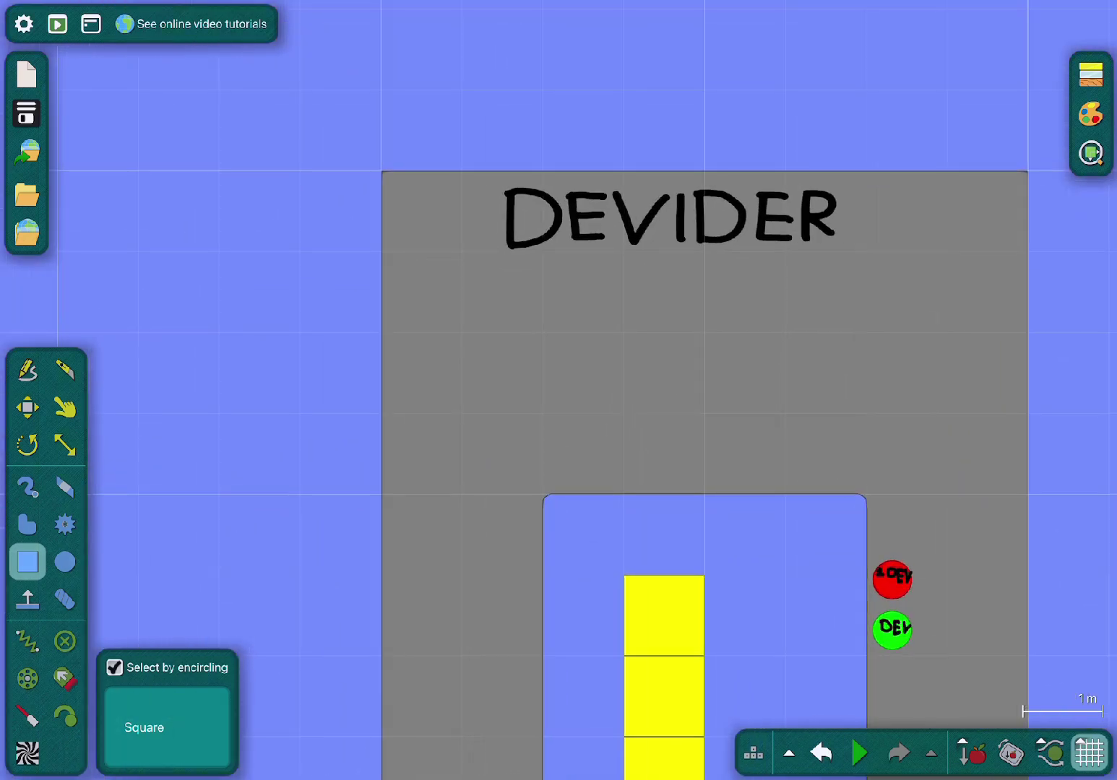
- Brush a red 3 and a division sign onto the gate below the DEVIDER lettering with a 0.220 m brush
key("b")
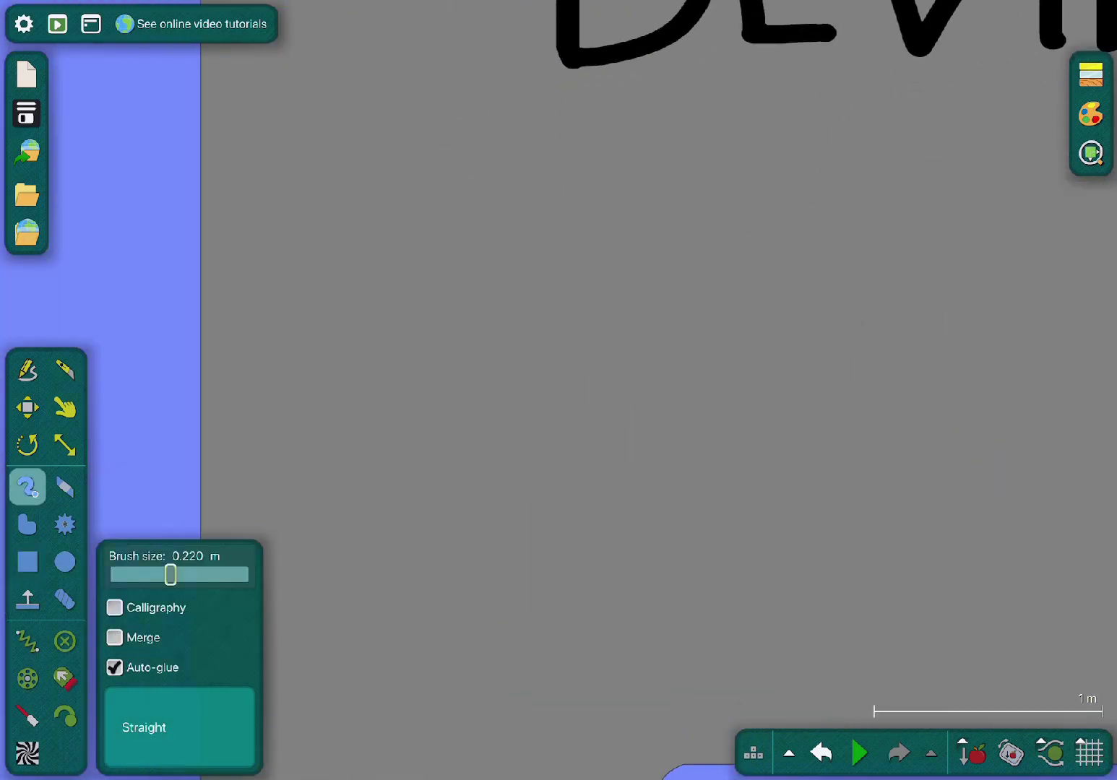
mouse_move(366, 497)
left_mouse_down()
mouse_move(564, 402)
mouse_move(501, 216)
left_mouse_up()
scroll(501, 217, "up", 5)
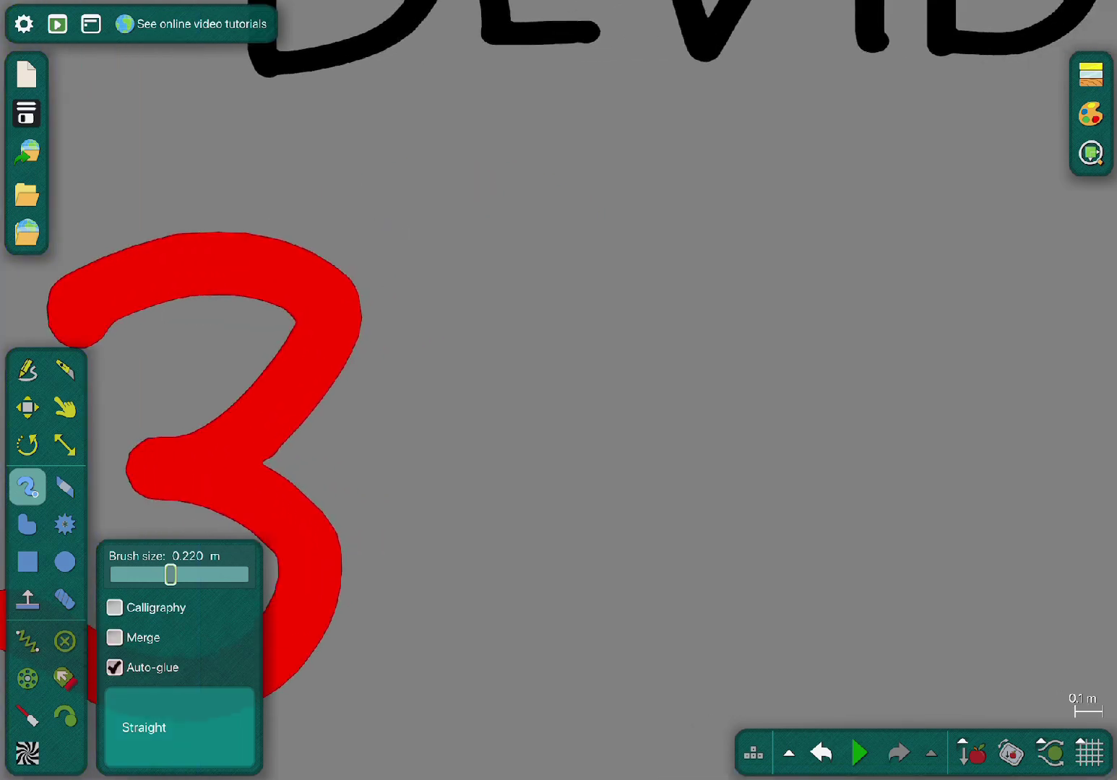
left_click_drag(433, 498, 697, 530)
left_click_drag(567, 550, 562, 659)
scroll(455, 519, "down", 5)
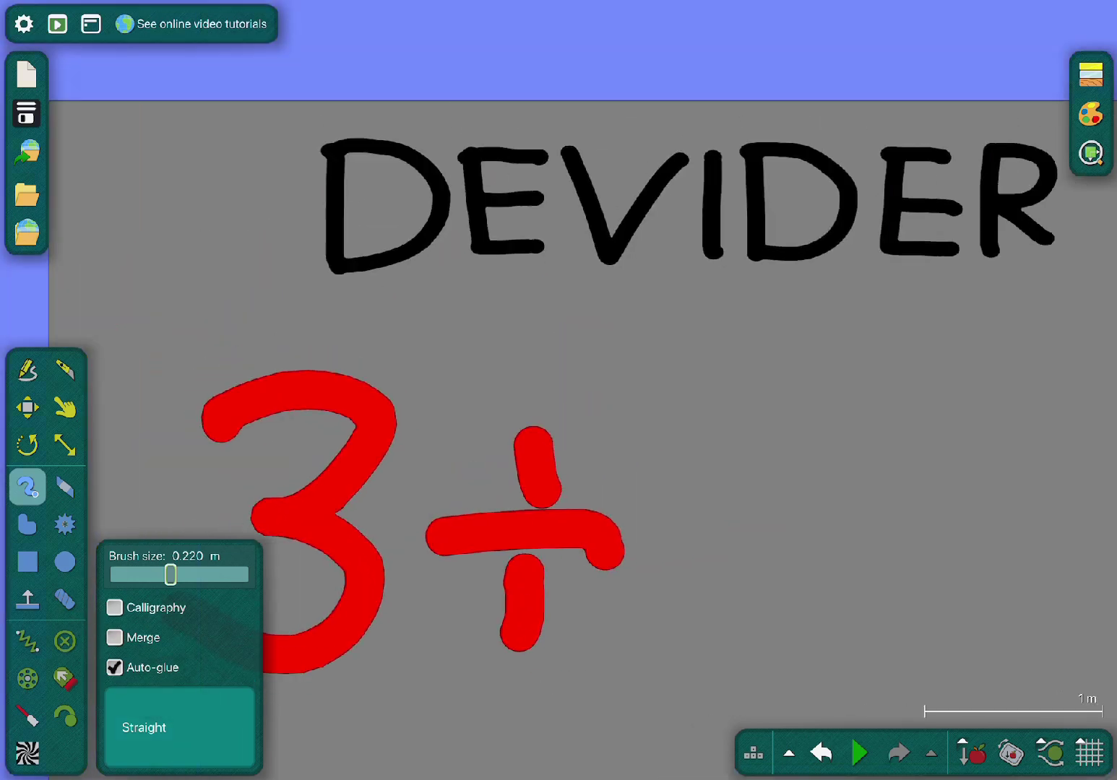
- Brush a red 2 and an equals sign after the division sign
scroll(615, 613, "up", 5)
scroll(361, 506, "up", 2)
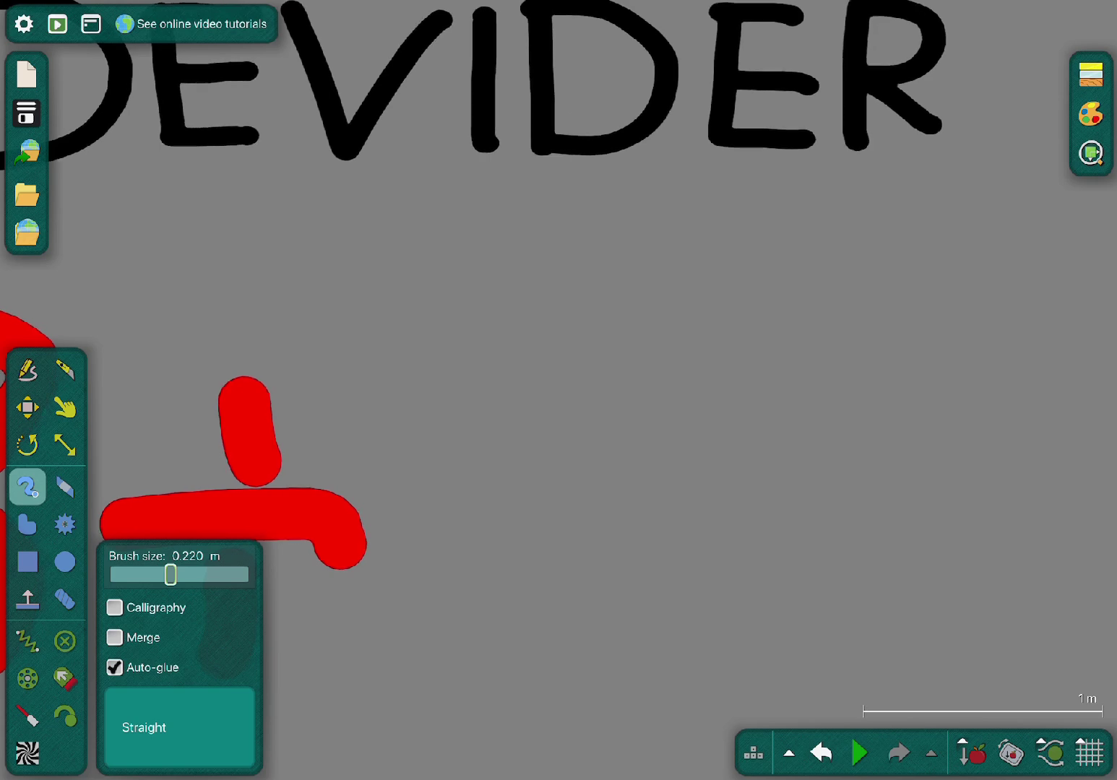
mouse_move(431, 301)
left_mouse_down()
mouse_move(540, 587)
mouse_move(521, 640)
mouse_move(628, 650)
left_mouse_up()
scroll(506, 433, "up", 3)
left_click_drag(412, 474, 585, 475)
left_click_drag(390, 387, 598, 386)
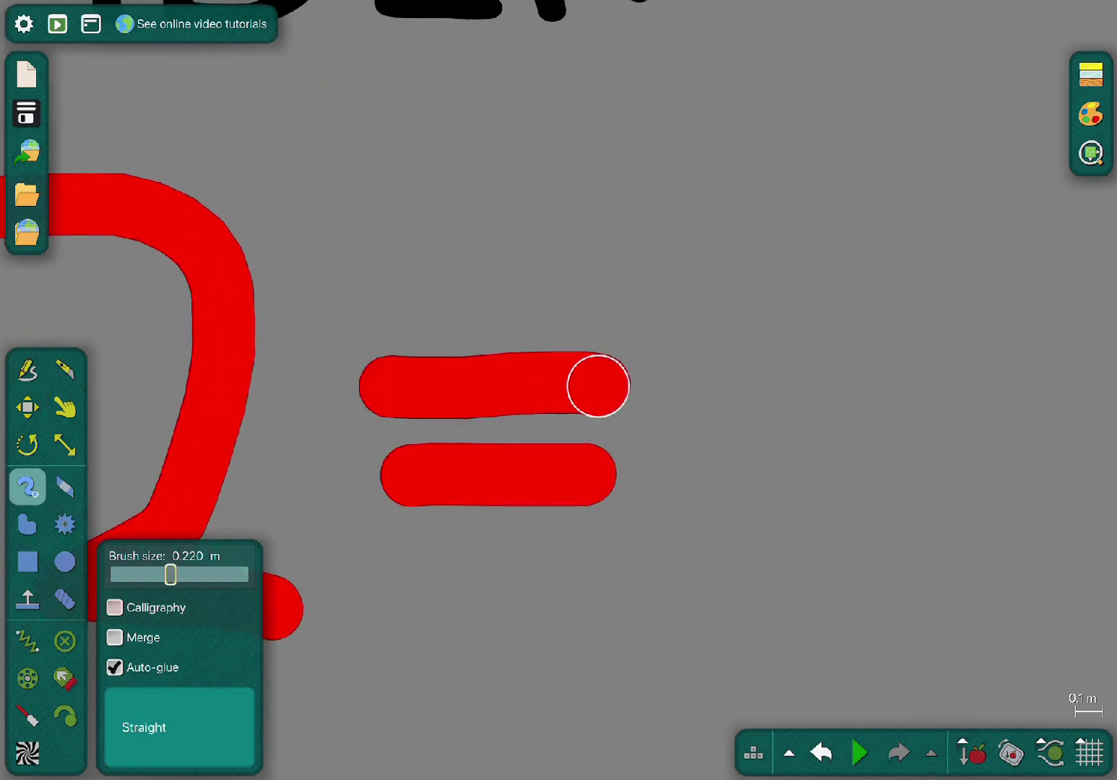
- Brush a red 1 with a base stroke after the equals sign and undo it
scroll(506, 434, "down", 2)
mouse_move(679, 630)
left_mouse_down()
mouse_move(535, 633)
mouse_move(609, 274)
left_mouse_up()
key("space")
key("space")
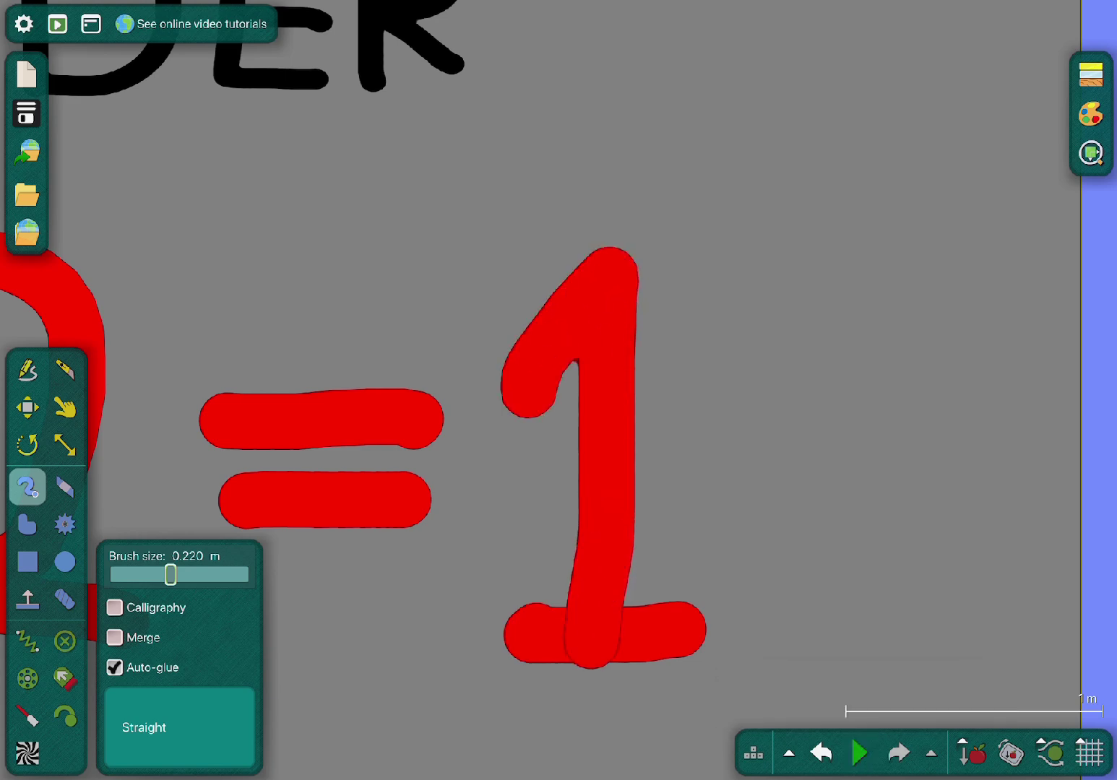
key("ctrl+z")
key("ctrl+z")
- Write the digit 1 anew in red after the equals sign, with its base stroke joined to the stem
key("b")
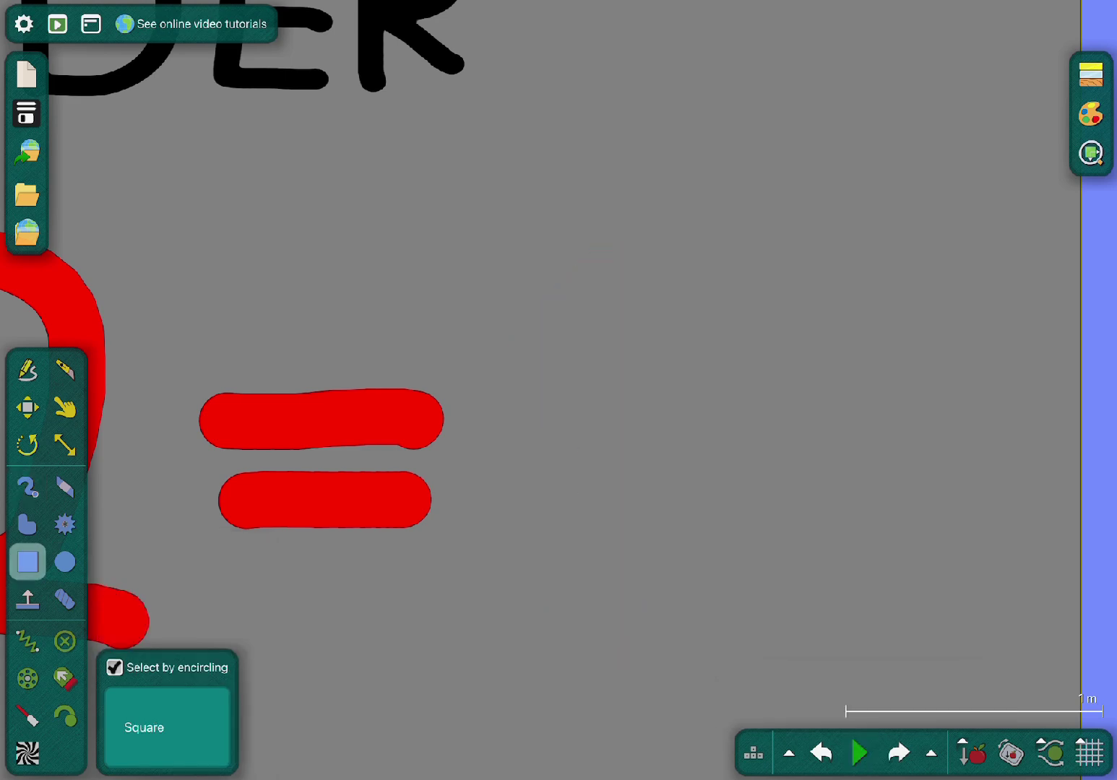
key("r")
left_click_drag(706, 630, 682, 630)
key("b")
key("r")
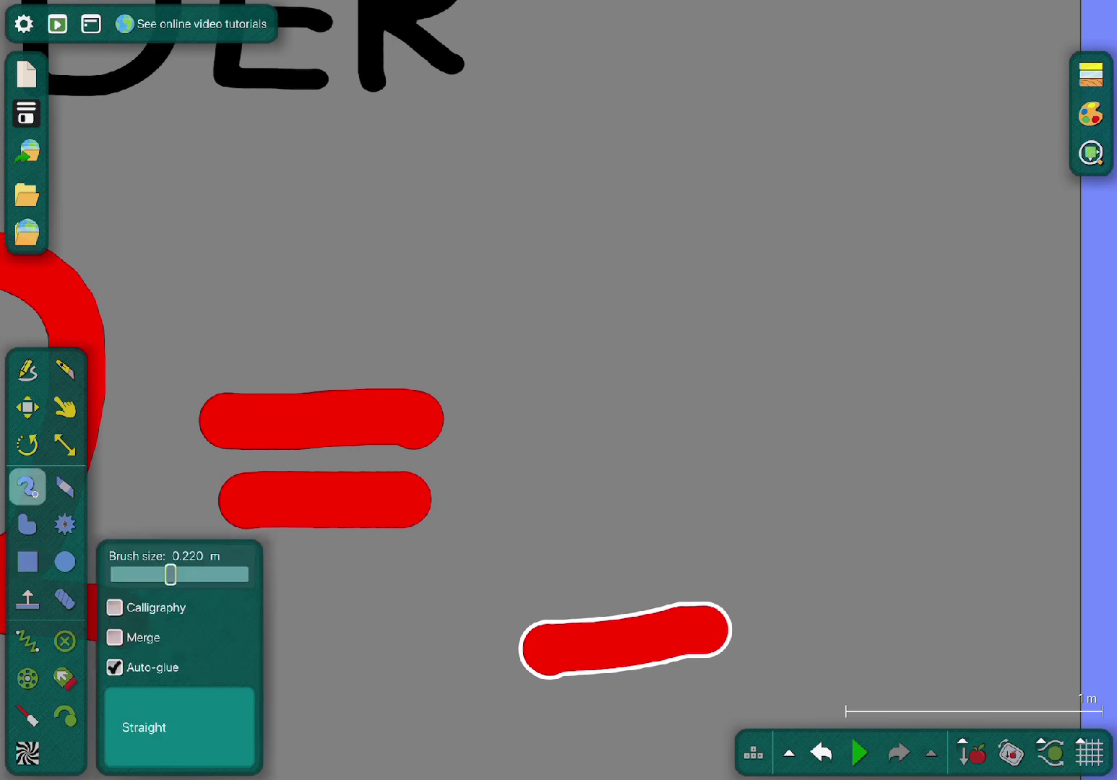
mouse_move(614, 636)
left_mouse_down()
mouse_move(668, 292)
mouse_move(531, 430)
left_mouse_up()
key("b")
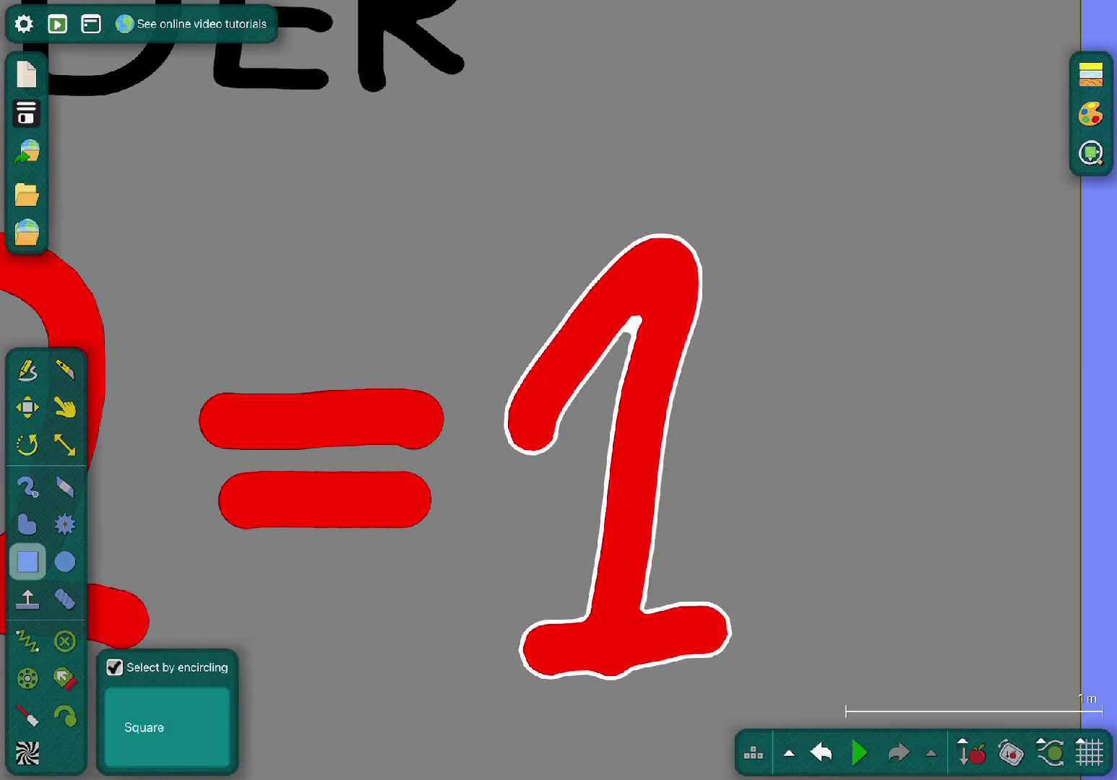
key("Escape")
- Brush a red comma and a 5 after the 1 so the equation reads 3 ÷ 2 = 1,5
scroll(559, 390, "up", 2)
key("r")
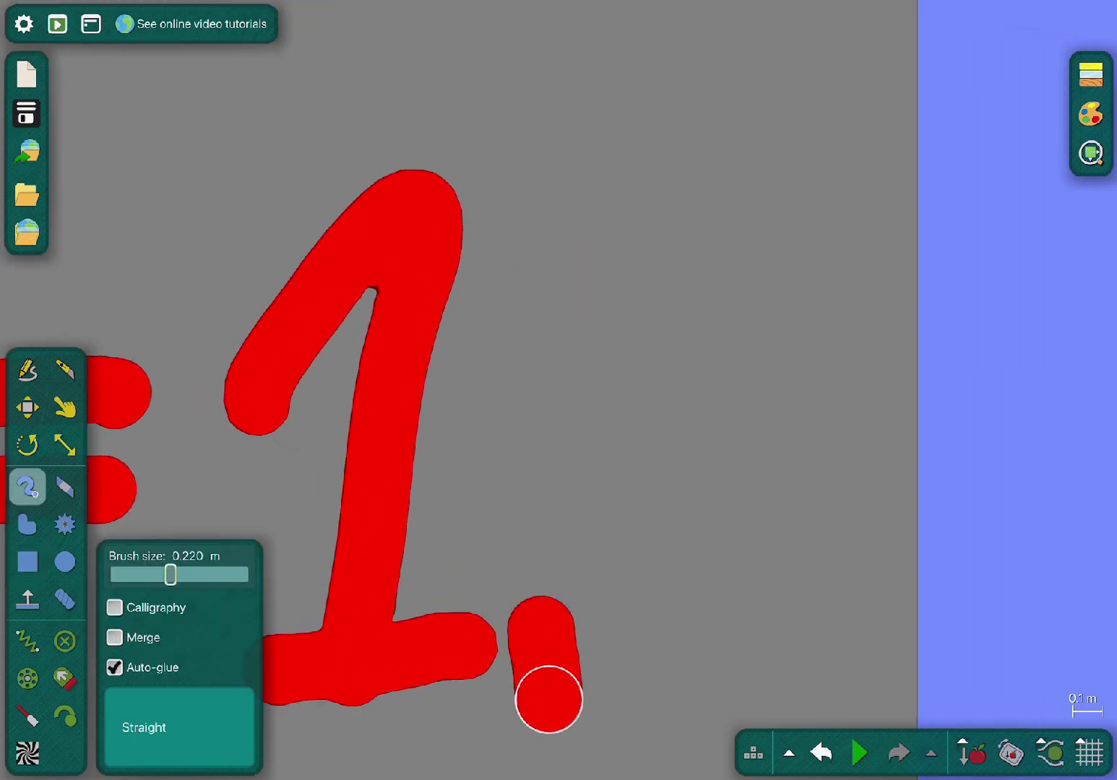
mouse_move(672, 600)
left_mouse_down()
mouse_move(636, 437)
mouse_move(735, 216)
mouse_move(762, 209)
left_mouse_up()
scroll(762, 209, "down", 3)
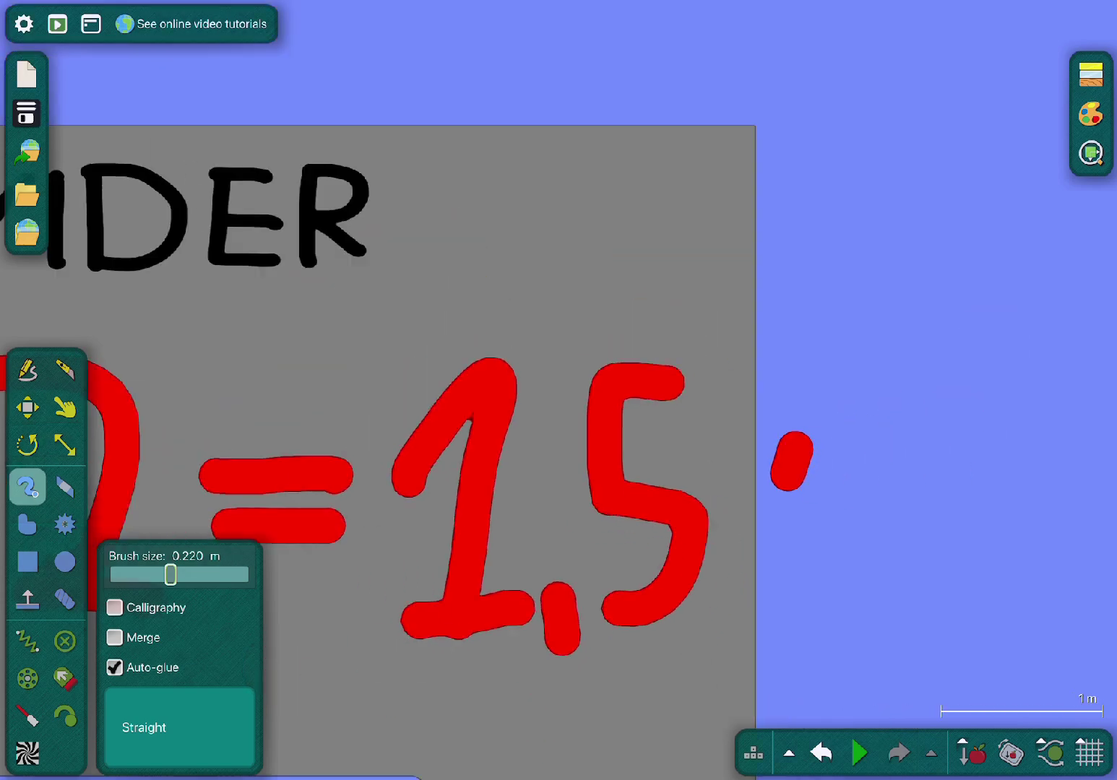
- Delete the stray red stroke beside the gate, outside its edge next to the 5
key("b")
scroll(643, 478, "up", 3)
left_click(762, 374)
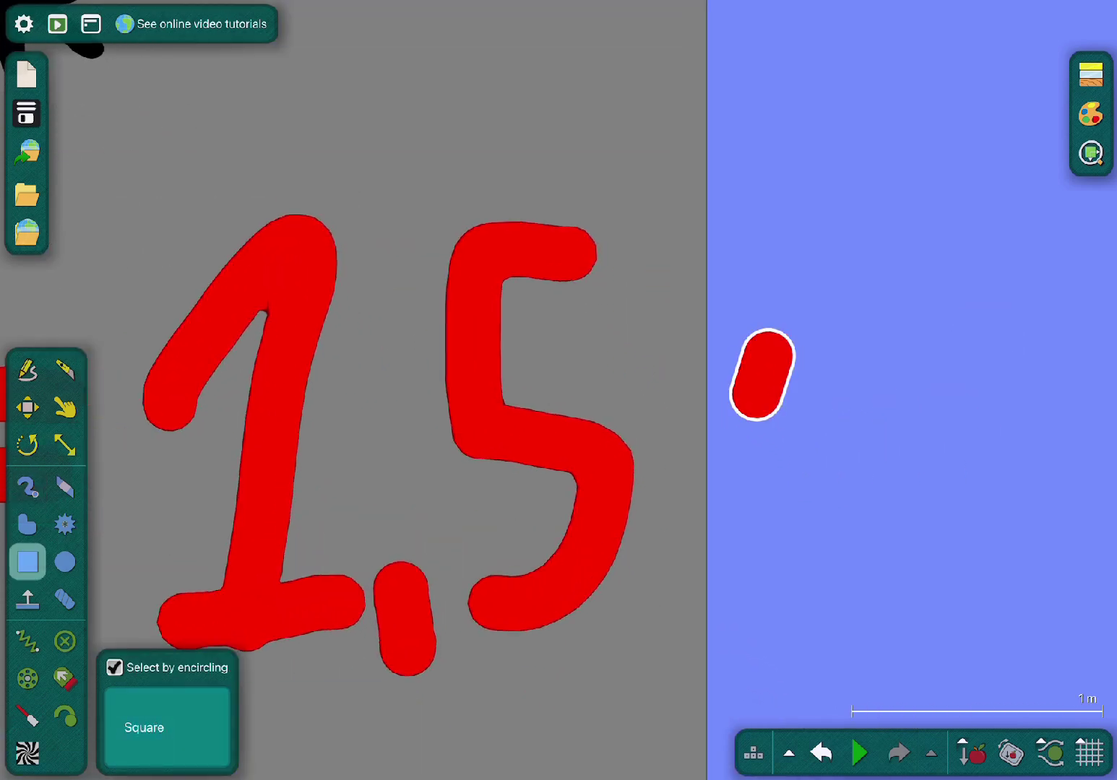
right_click(764, 347)
key("Delete")
scroll(559, 390, "down", 3)
scroll(473, 617, "up", 2)
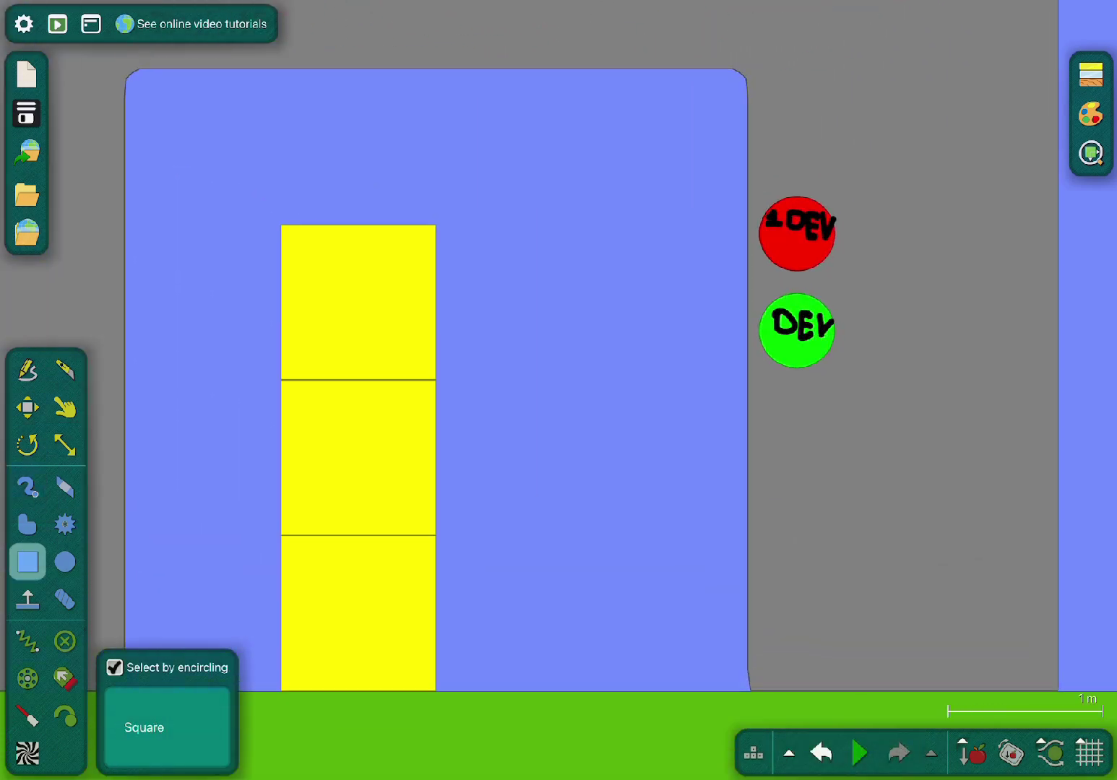
scroll(559, 390, "down", 1)
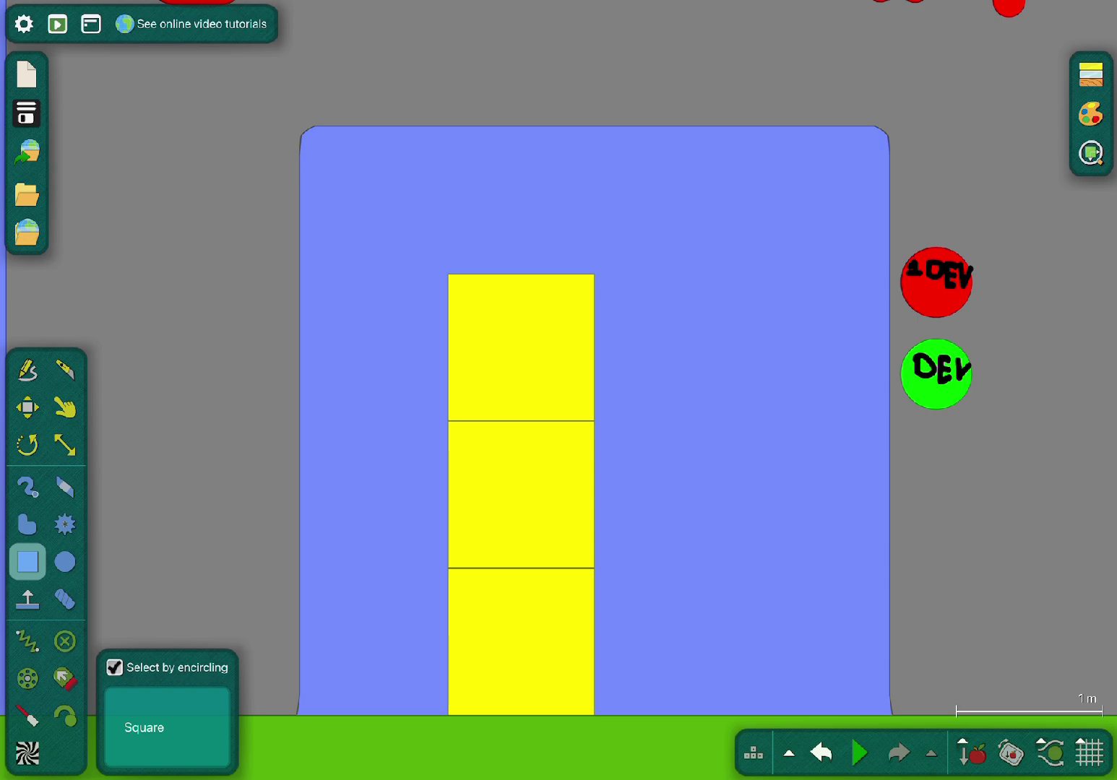
- Turn on the grid and carry the yellow three-block tower out of the gate toward the white-and-orange block
left_click(1089, 753)
scroll(263, 466, "down", 3)
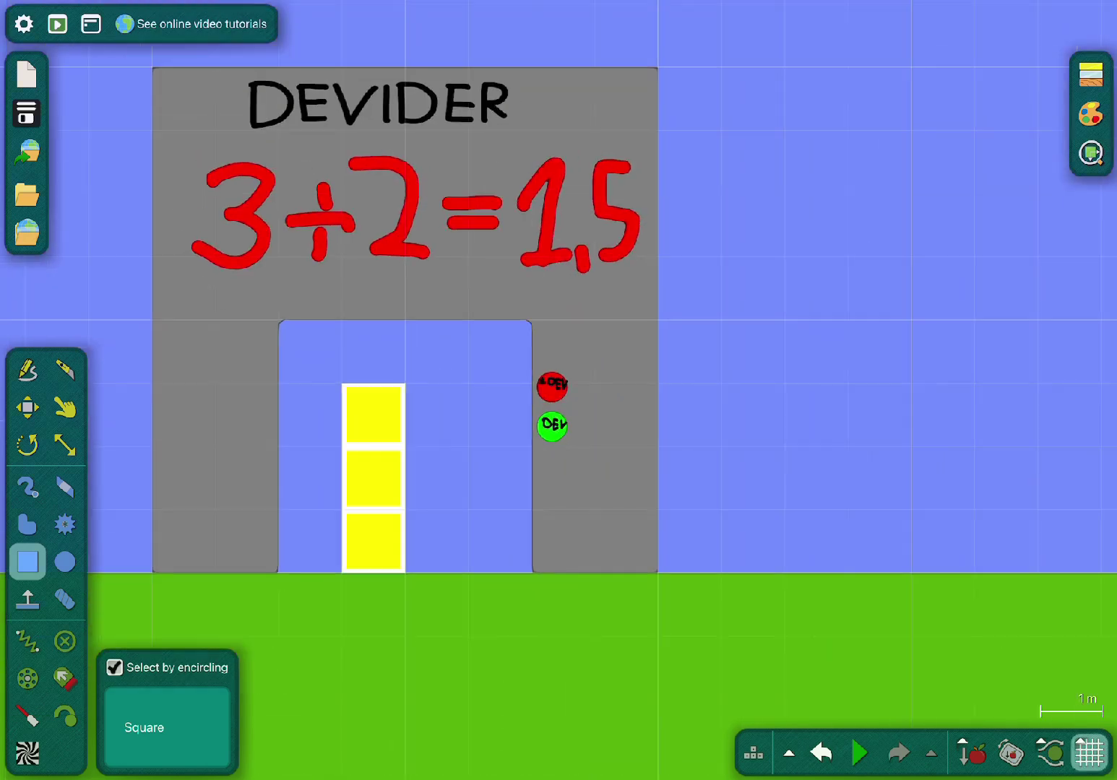
left_click_drag(373, 476, 1039, 351)
scroll(558, 390, "down", 2)
left_click_drag(599, 402, 1012, 295)
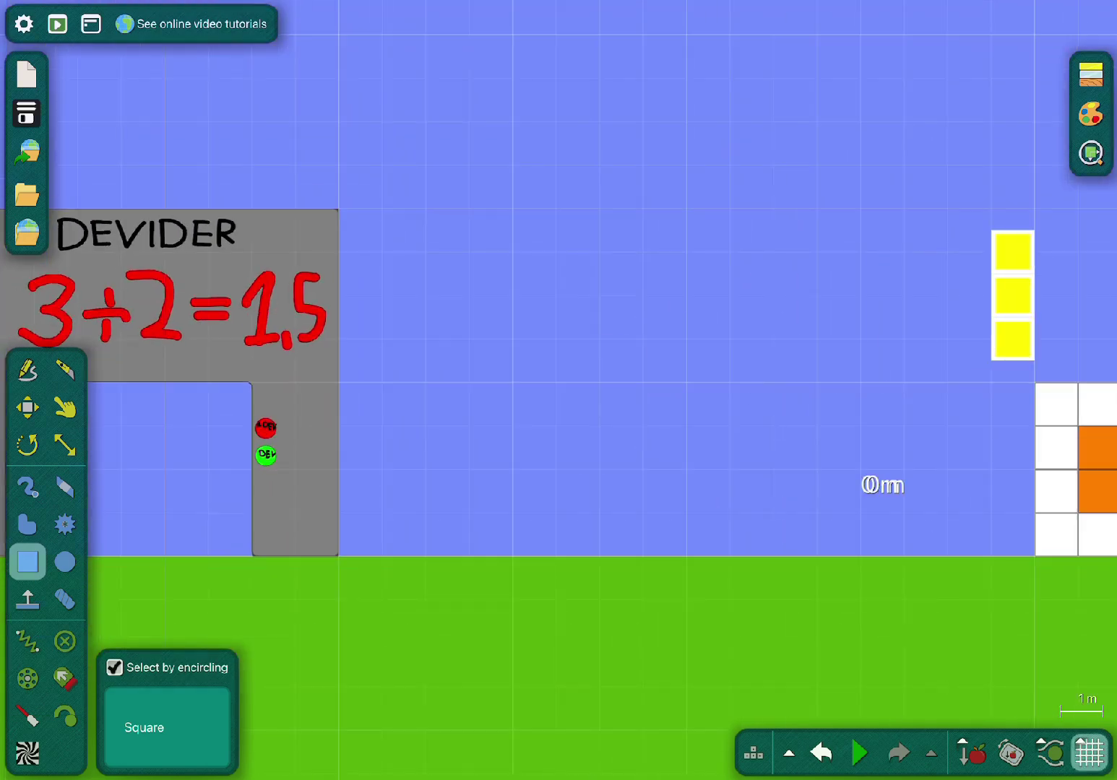
scroll(558, 390, "down", 1)
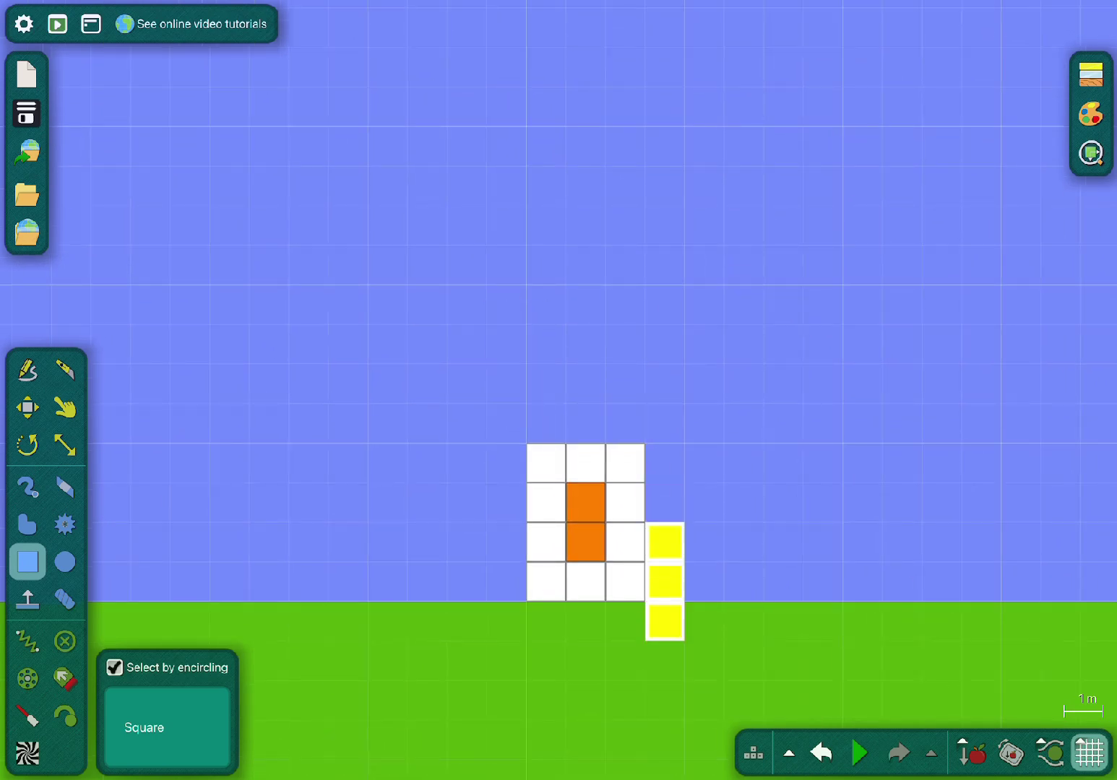
- Return the yellow three-block tower to the empty slot between the orange two-block tower and the green 2×2 block in the number row
left_click_drag(653, 522, 346, 402)
scroll(559, 390, "down", 2)
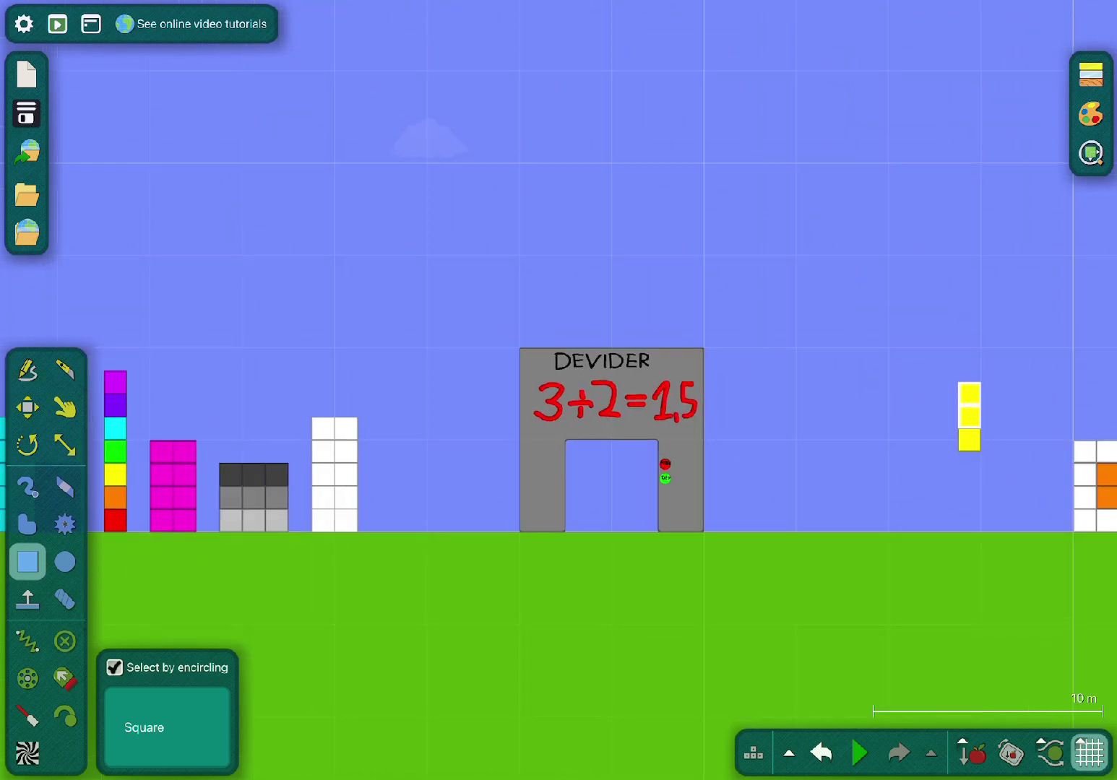
scroll(1032, 386, "up", 3)
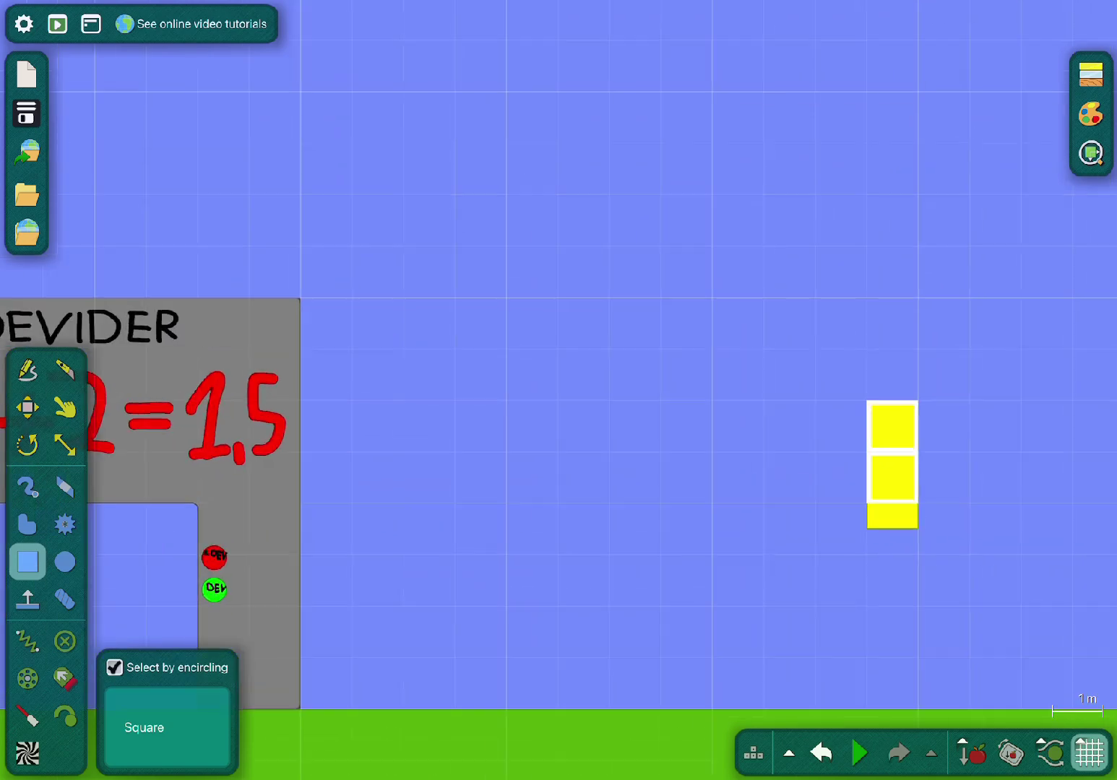
scroll(903, 602, "up", 3)
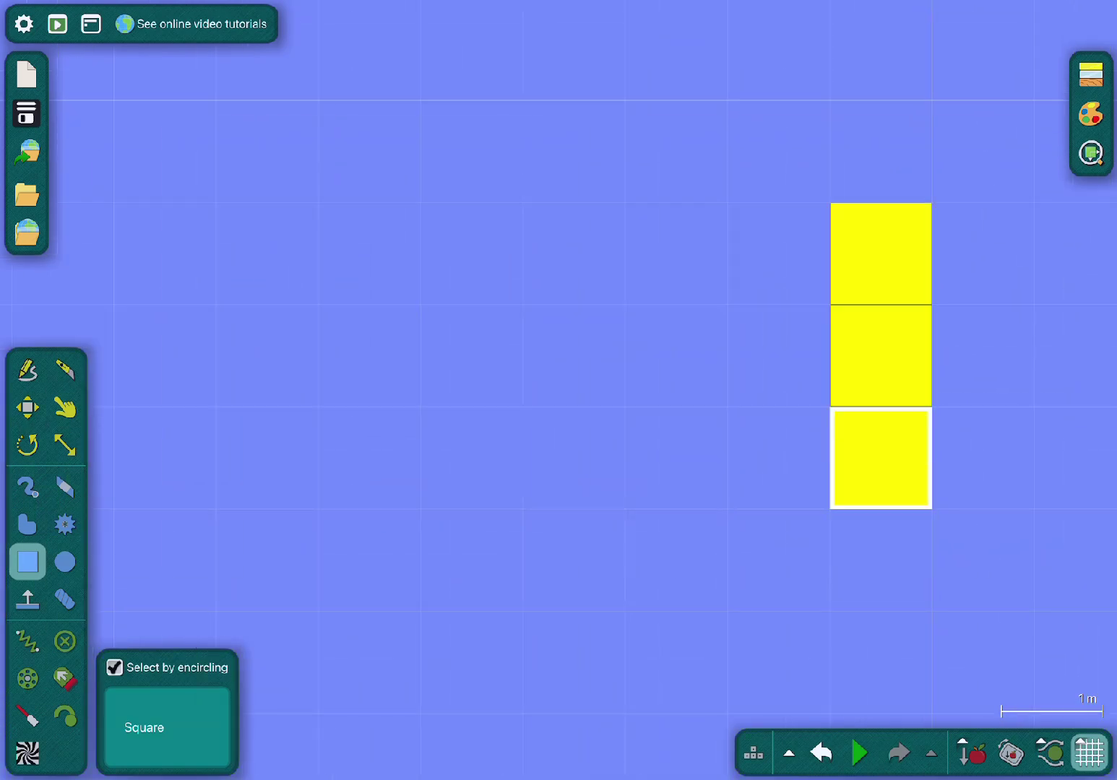
scroll(880, 404, "down", 5)
scroll(1018, 474, "down", 3)
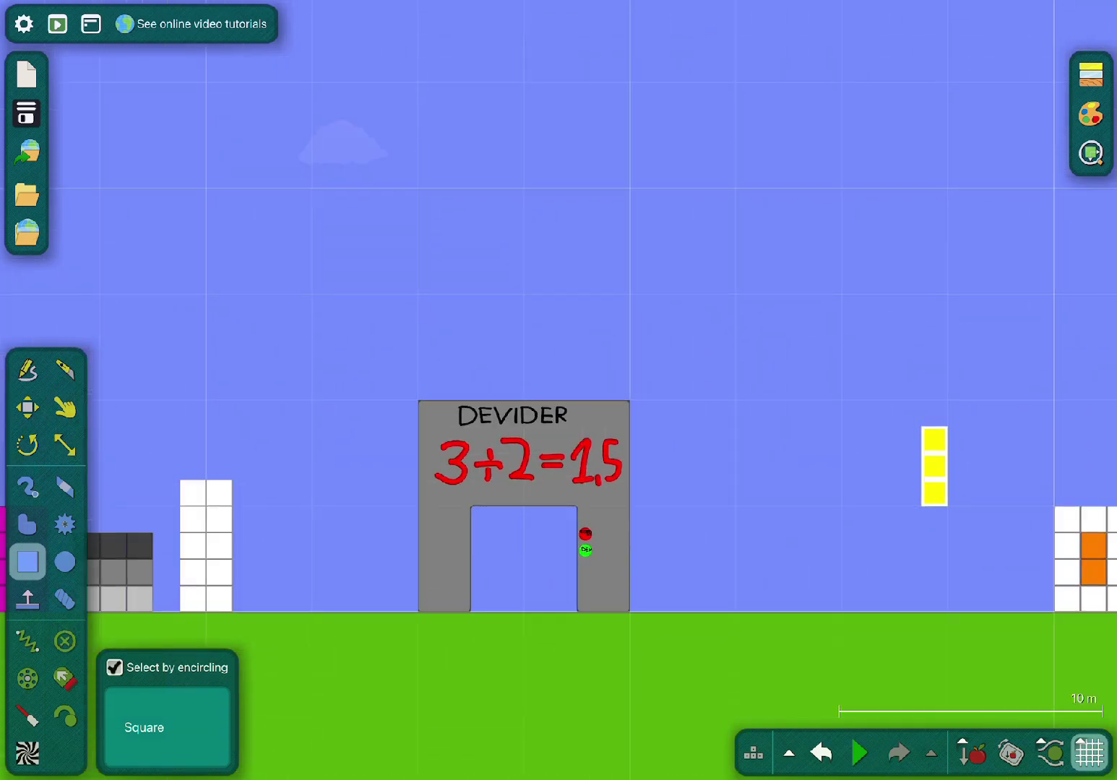
scroll(558, 361, "down", 3)
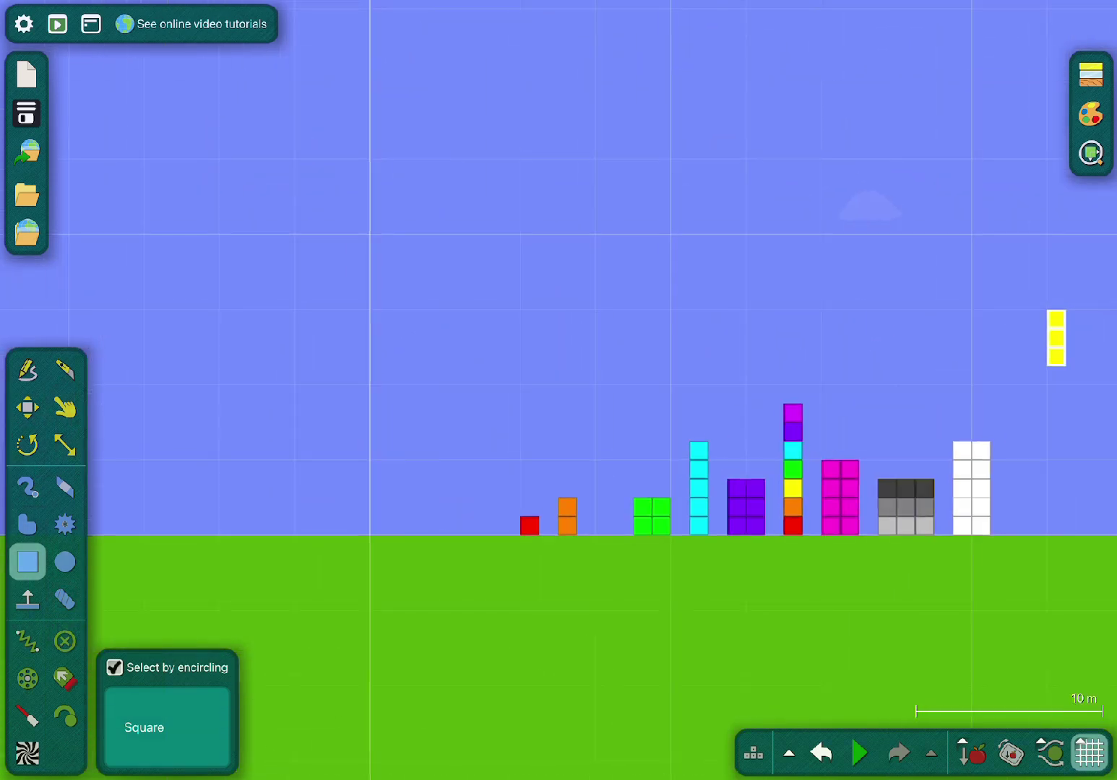
left_click_drag(1047, 534, 1046, 535)
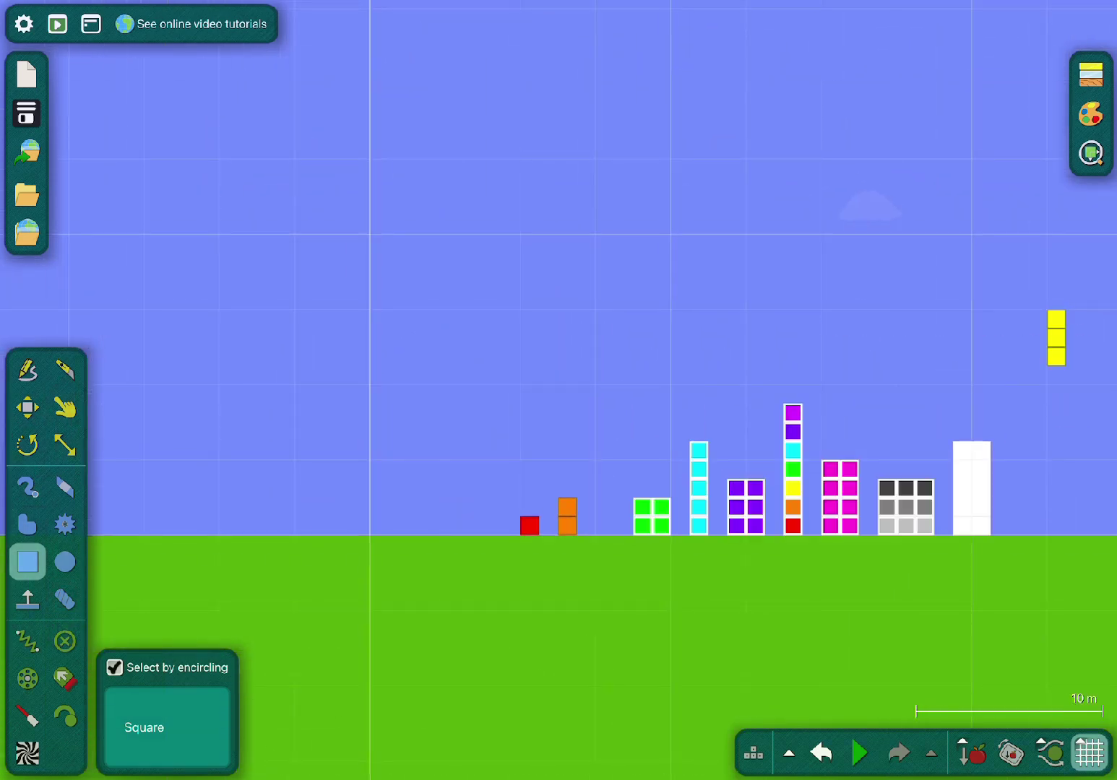
scroll(939, 347, "up", 3)
left_click(922, 351)
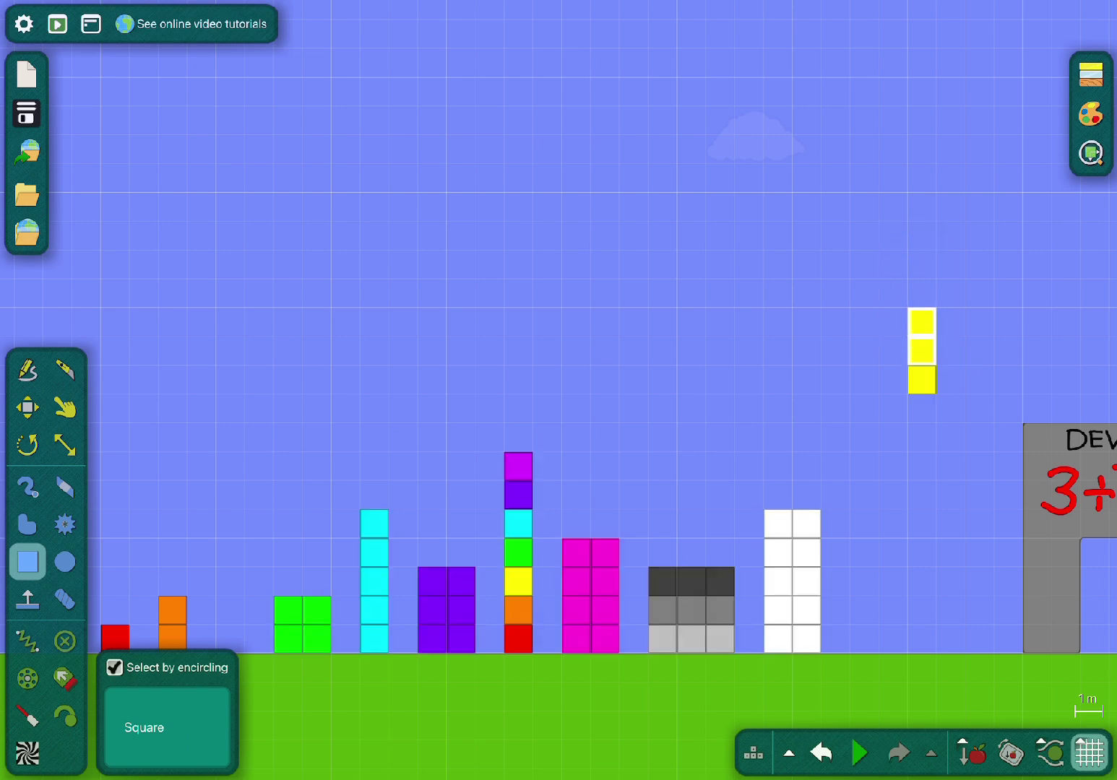
scroll(580, 474, "up", 3)
left_click_drag(504, 394, 588, 543)
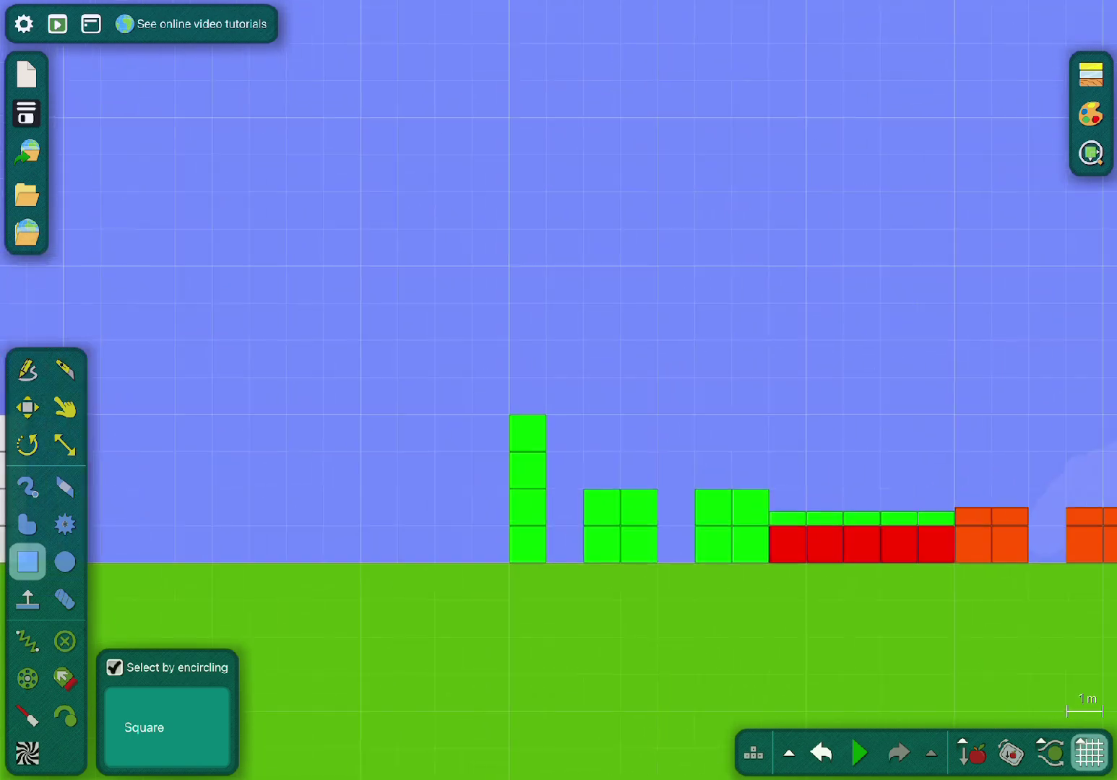
- Move the two-column orange-red block from beside the red-and-green row onto the ground between the white ten-block and the gate
scroll(1021, 508, "up", 3)
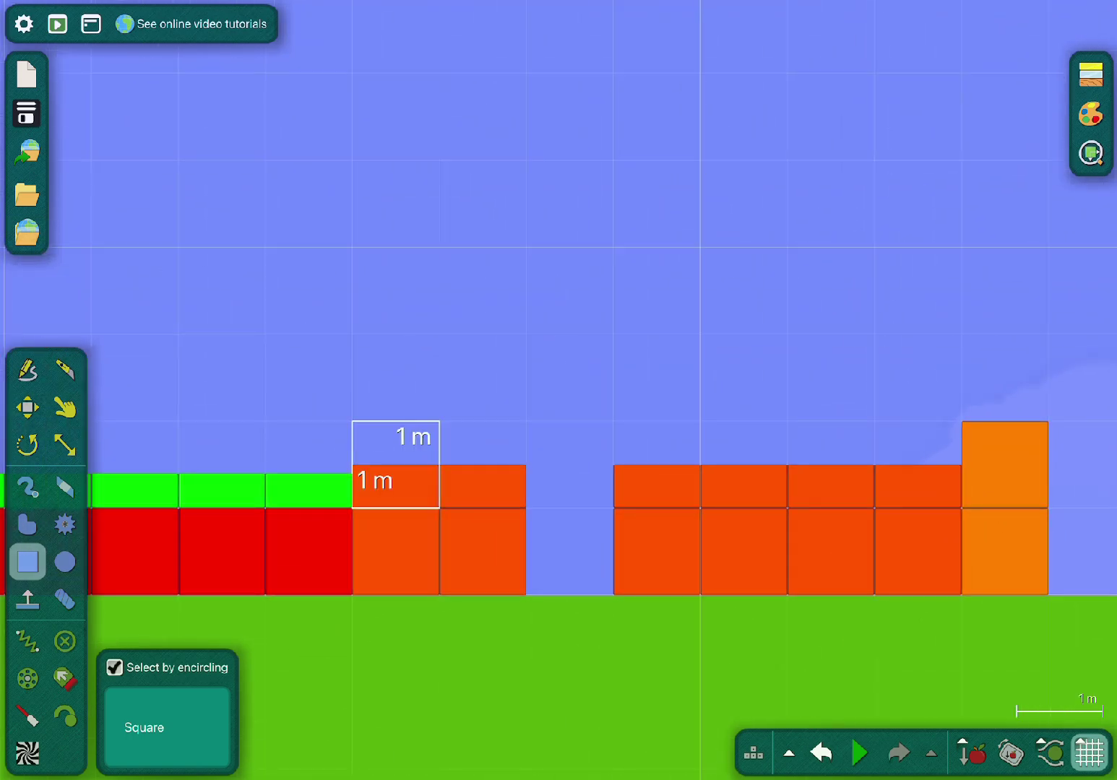
scroll(1083, 433, "down", 3)
left_click_drag(828, 478, 150, 318)
left_click_drag(361, 362, 1091, 487)
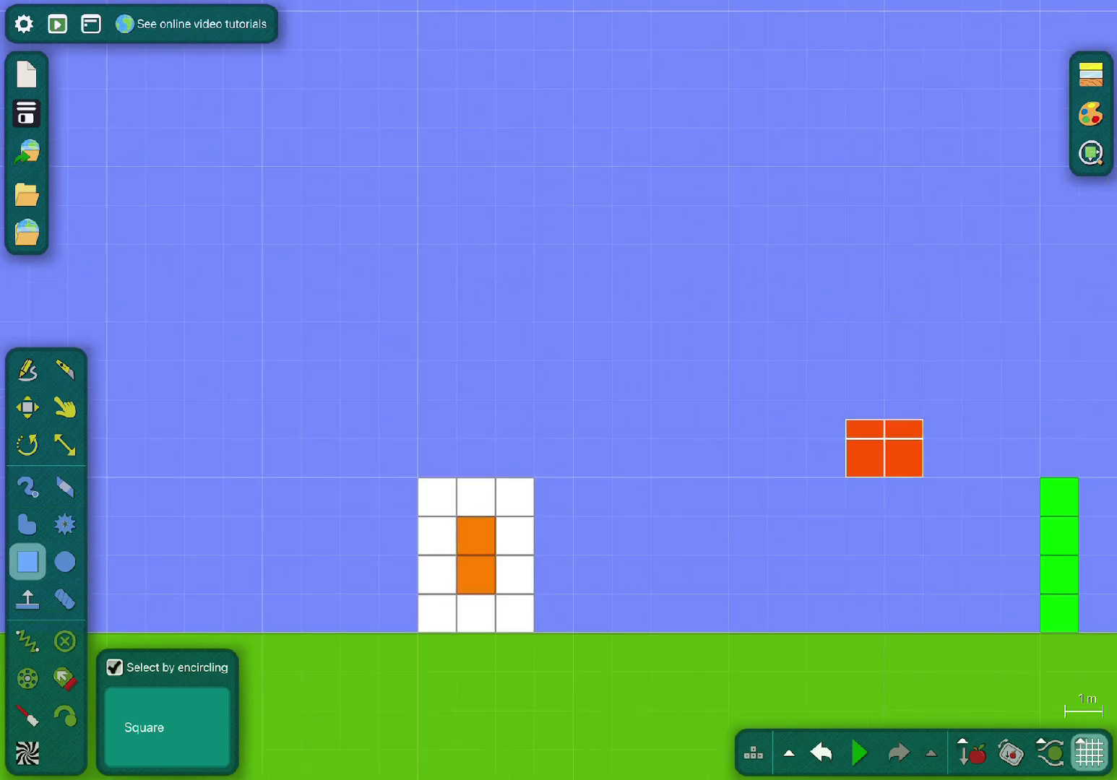
left_click_drag(884, 448, 185, 428)
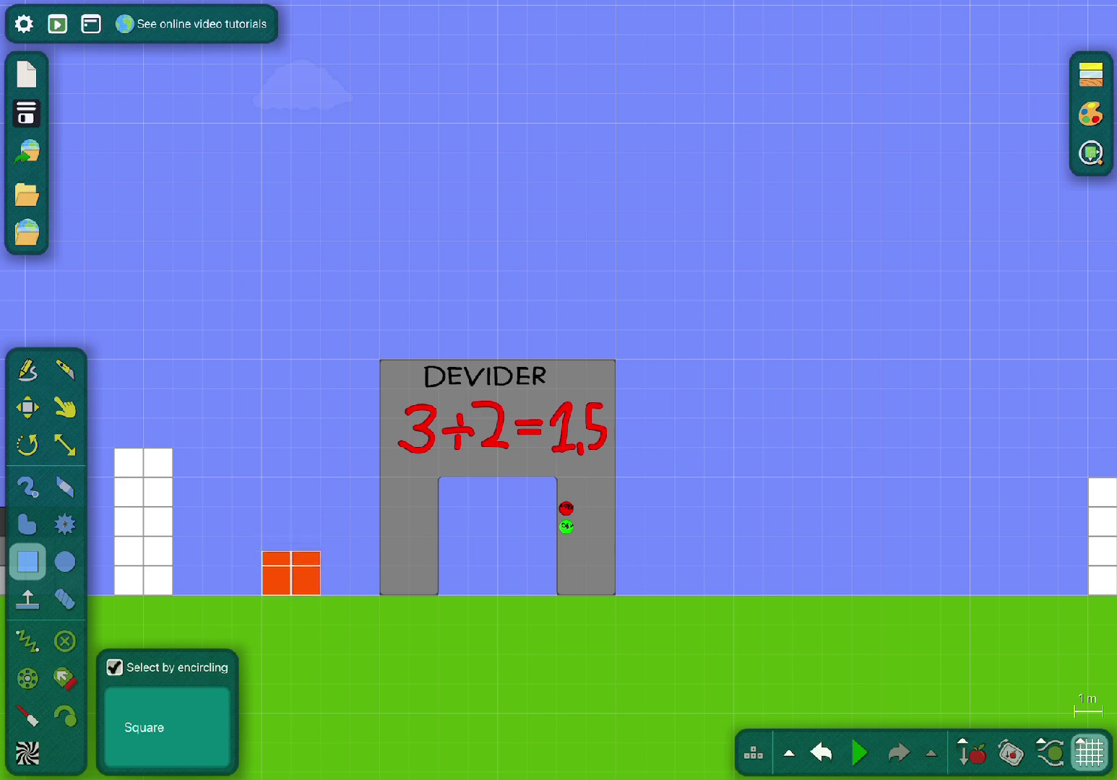
- Shift the right column of the orange-red block about 0.25 m to the right and undo the move
scroll(292, 573, "up", 5)
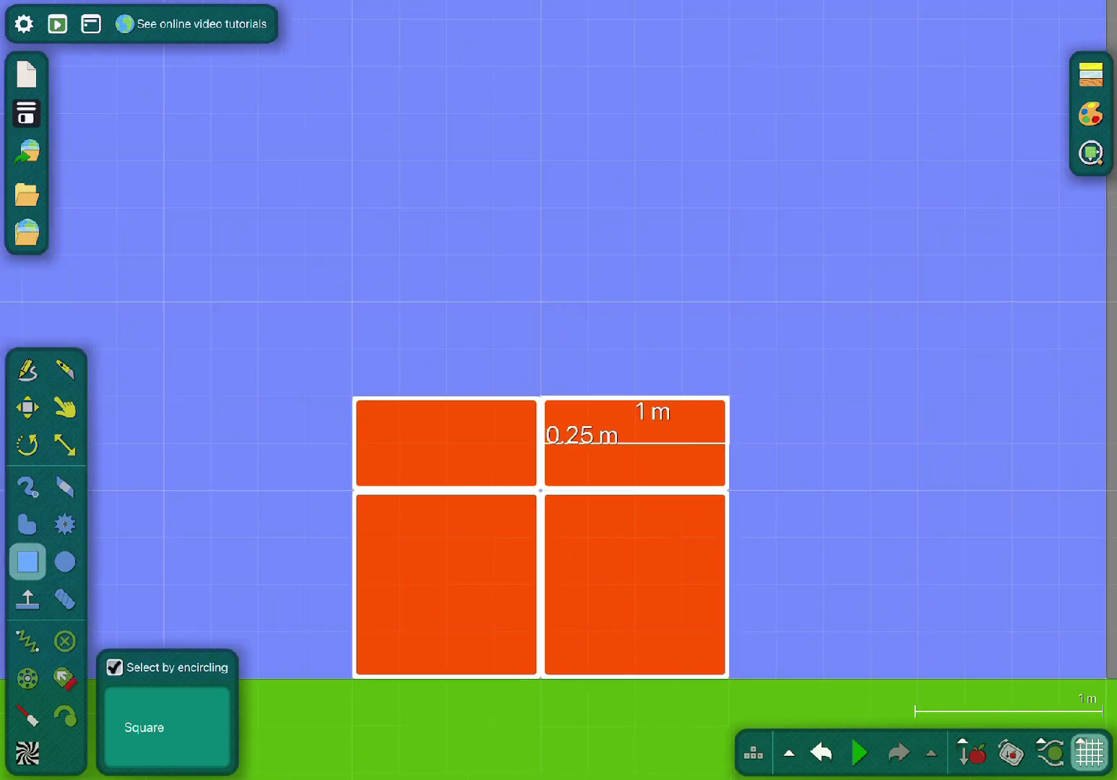
left_click_drag(634, 538, 682, 538)
key("ctrl+z")
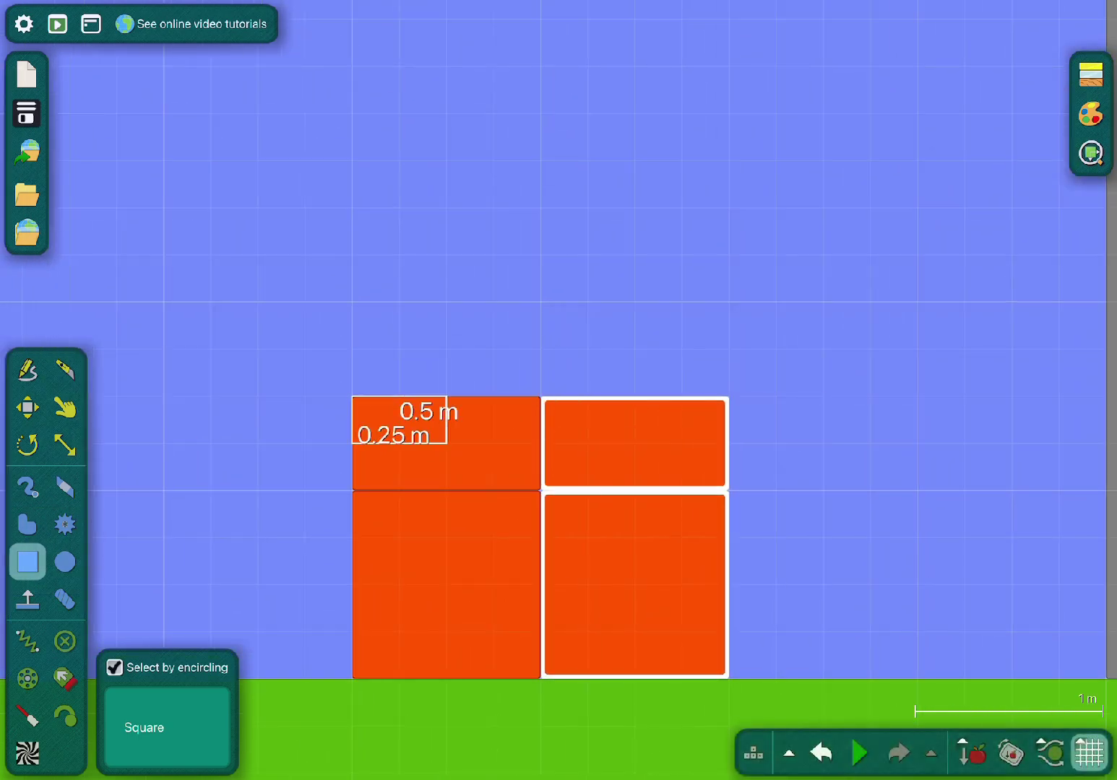
mouse_move(447, 539)
left_mouse_down()
mouse_move(446, 494)
mouse_move(540, 538)
mouse_move(496, 494)
mouse_move(447, 538)
left_mouse_up()
left_click_drag(681, 537, 776, 679)
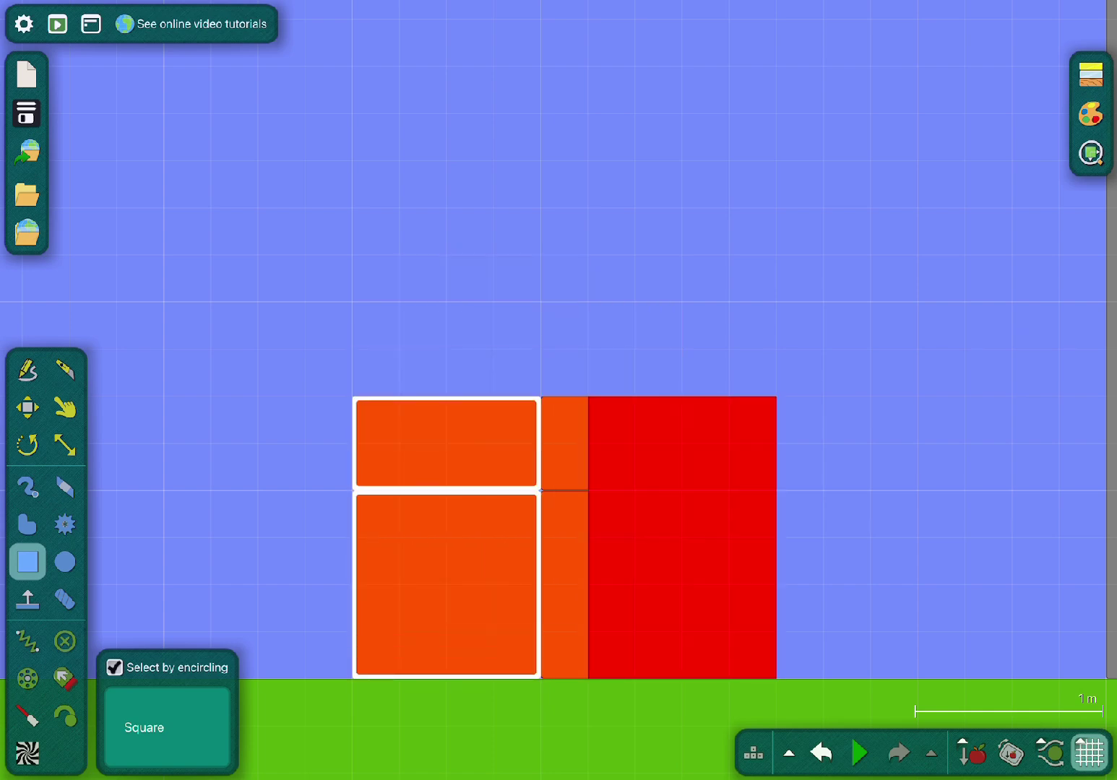
key("ctrl+z")
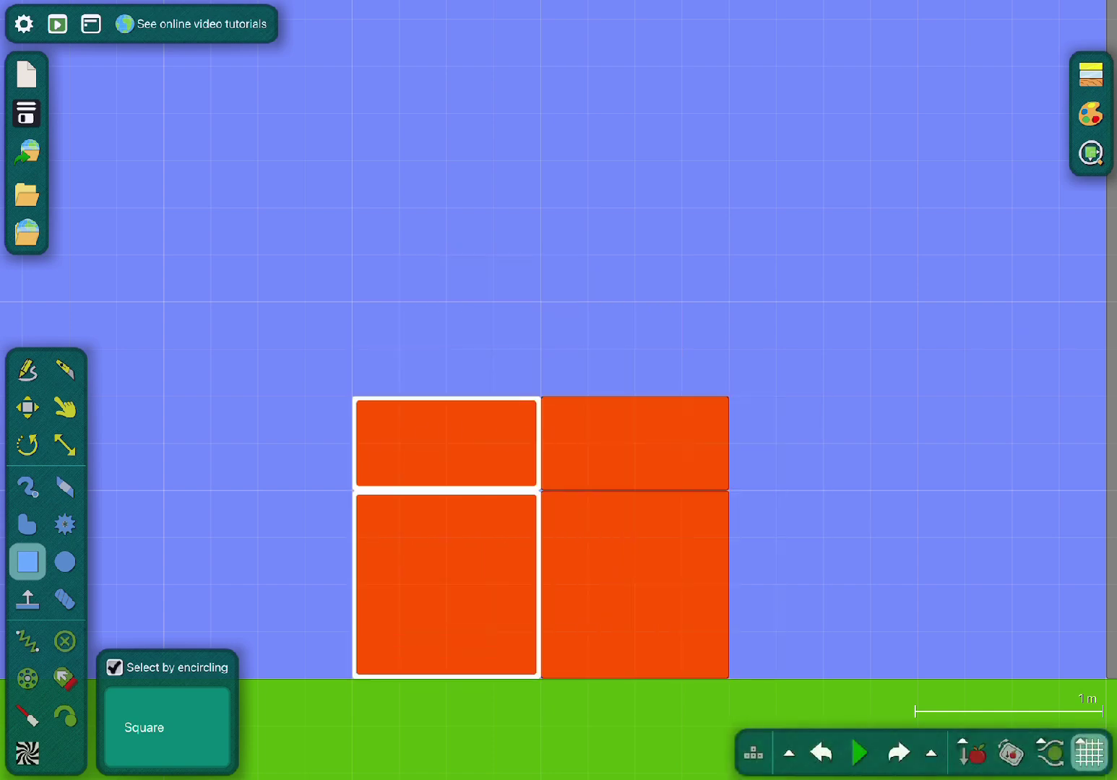
- Highlight the left and right columns of the orange-red block in turn to compare its two equal halves
mouse_move(447, 433)
left_mouse_down()
mouse_move(685, 766)
mouse_move(446, 433)
mouse_move(447, 387)
mouse_move(446, 434)
left_mouse_up()
left_click(634, 538)
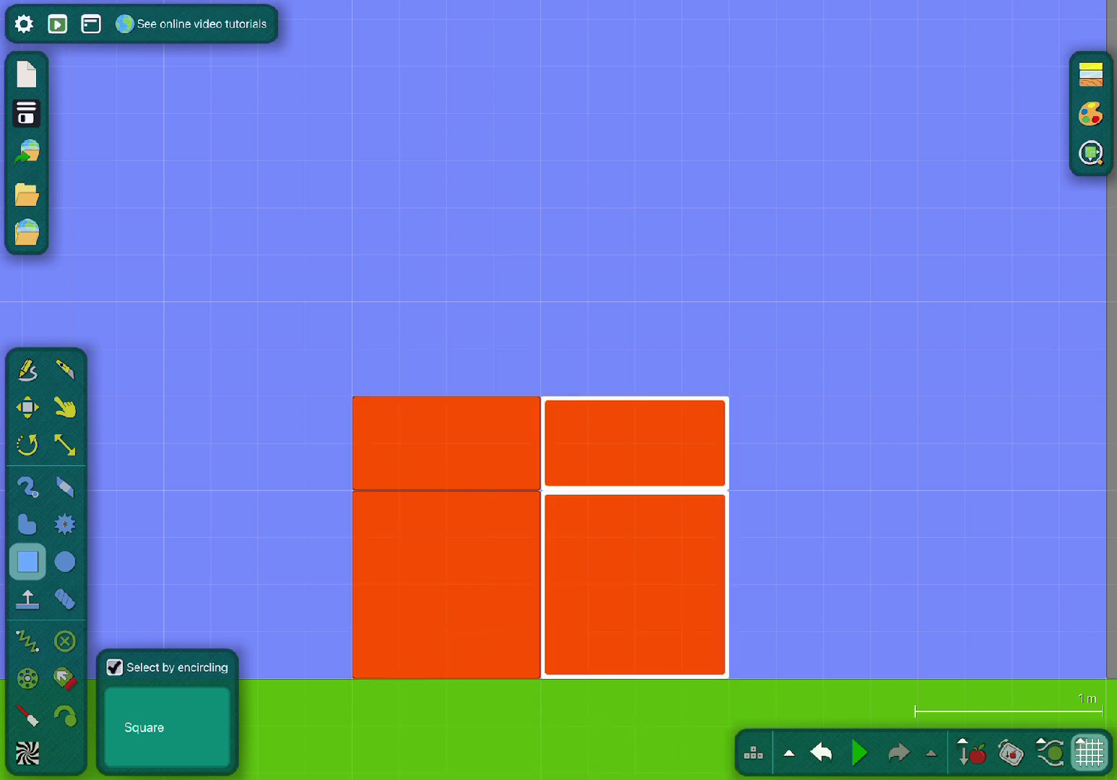
mouse_move(634, 538)
left_mouse_down()
mouse_move(729, 446)
mouse_move(634, 538)
mouse_move(634, 491)
mouse_move(634, 538)
left_mouse_up()
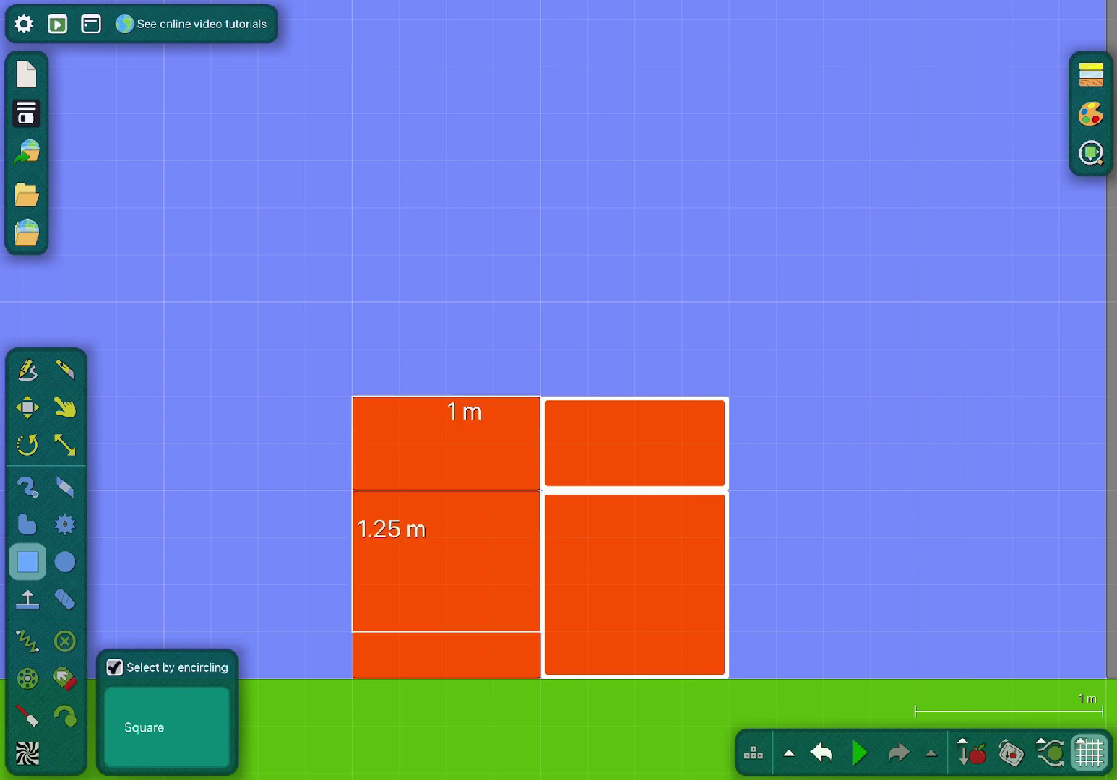
left_click(446, 538)
mouse_move(446, 538)
left_mouse_down()
mouse_move(446, 493)
mouse_move(541, 493)
mouse_move(635, 350)
mouse_move(589, 351)
mouse_move(304, 444)
mouse_move(444, 491)
mouse_move(399, 588)
mouse_move(447, 541)
mouse_move(635, 731)
mouse_move(446, 494)
mouse_move(447, 541)
left_mouse_up()
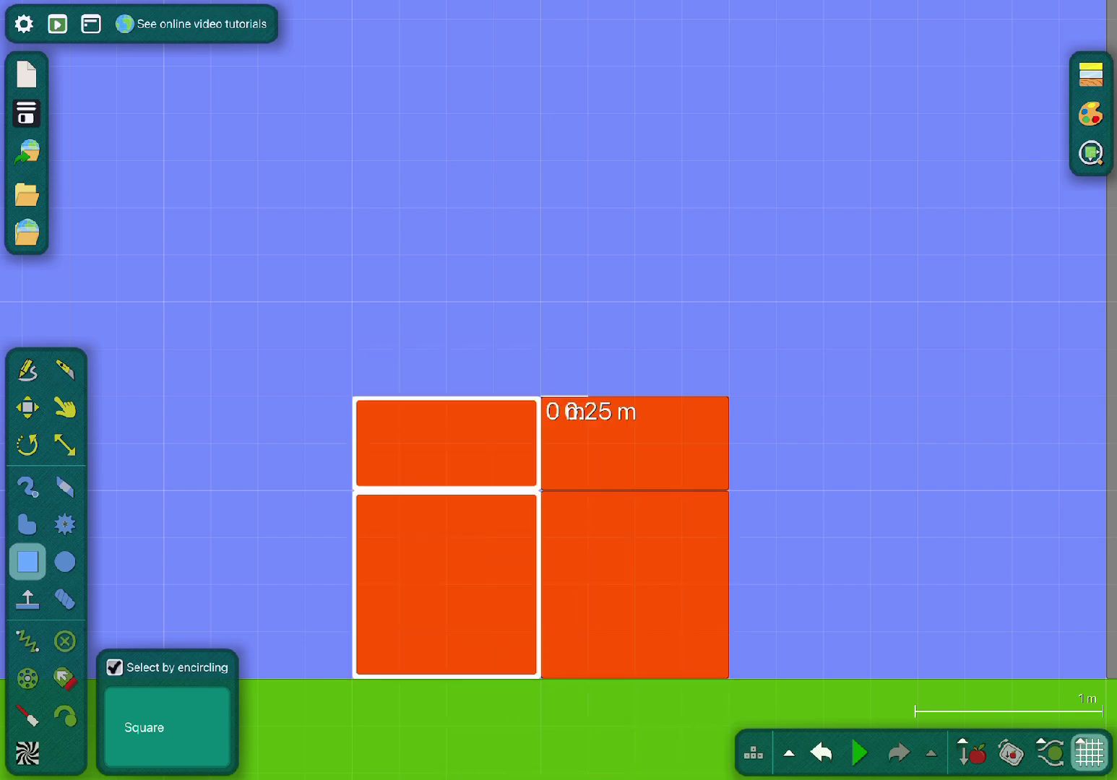
left_click(634, 538)
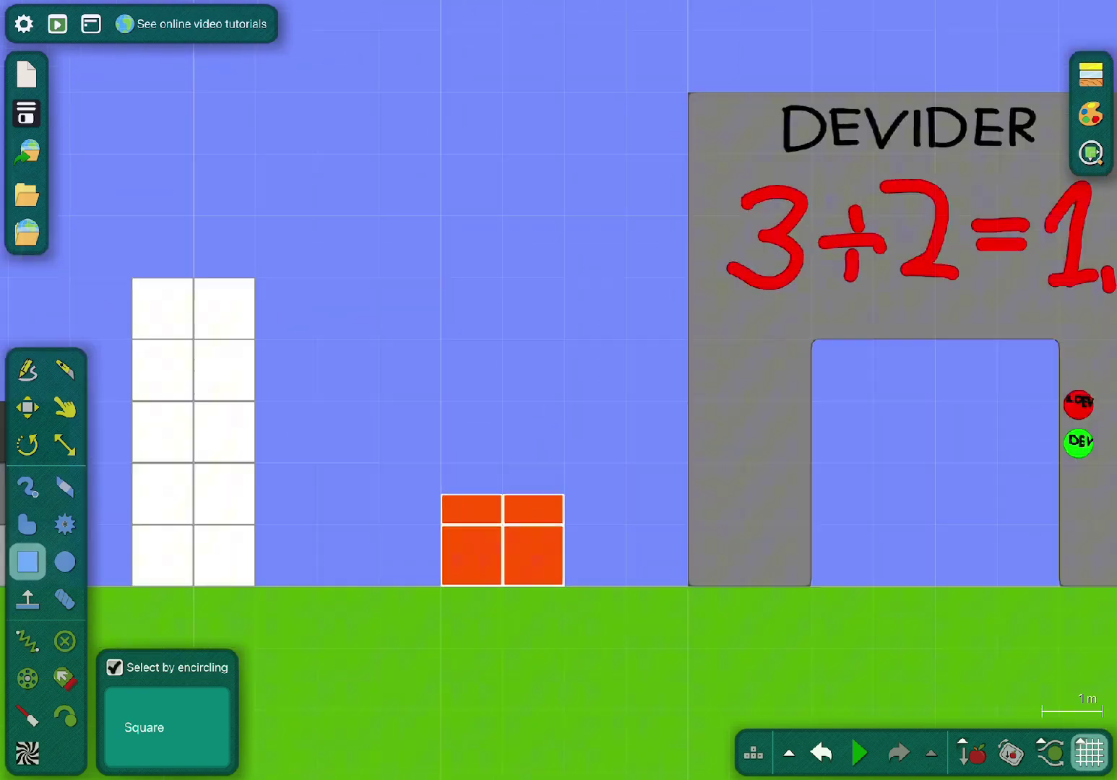
- Carry the whole orange-red block past the gate and set it back against the end of the red-and-green row
scroll(559, 390, "down", 3)
left_click_drag(455, 531, 845, 460)
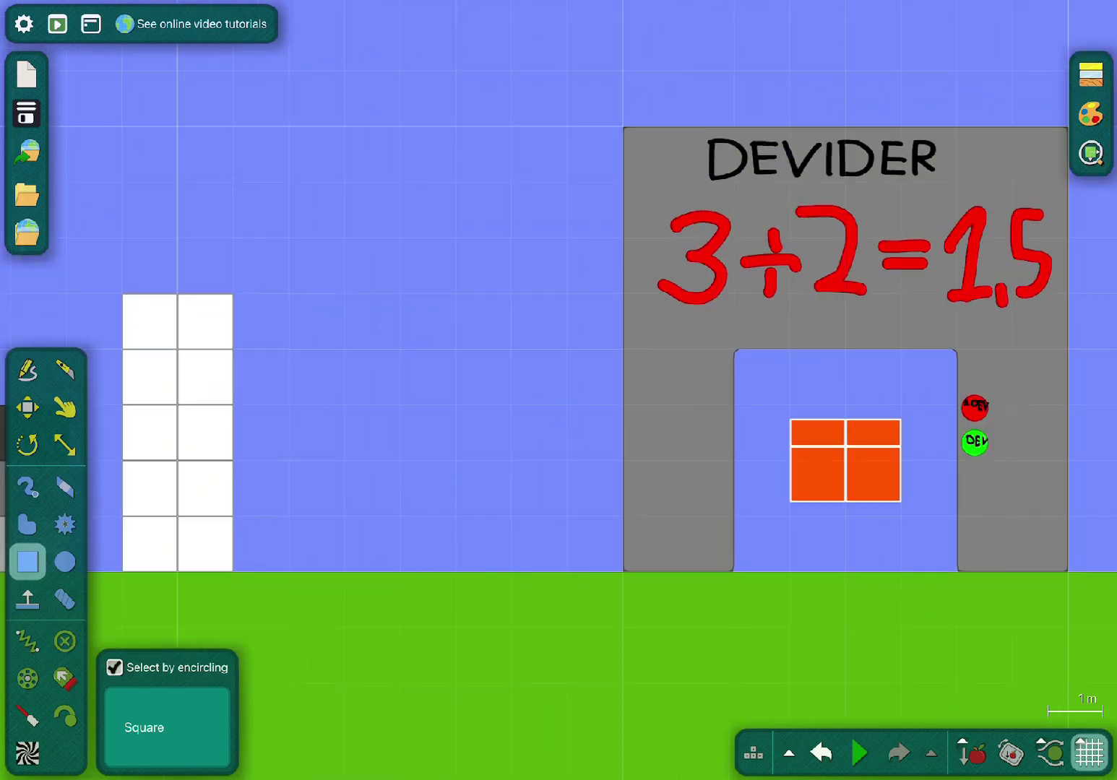
scroll(558, 390, "down", 2)
left_click_drag(586, 461, 892, 361)
scroll(558, 390, "right", 3)
scroll(558, 390, "up", 2)
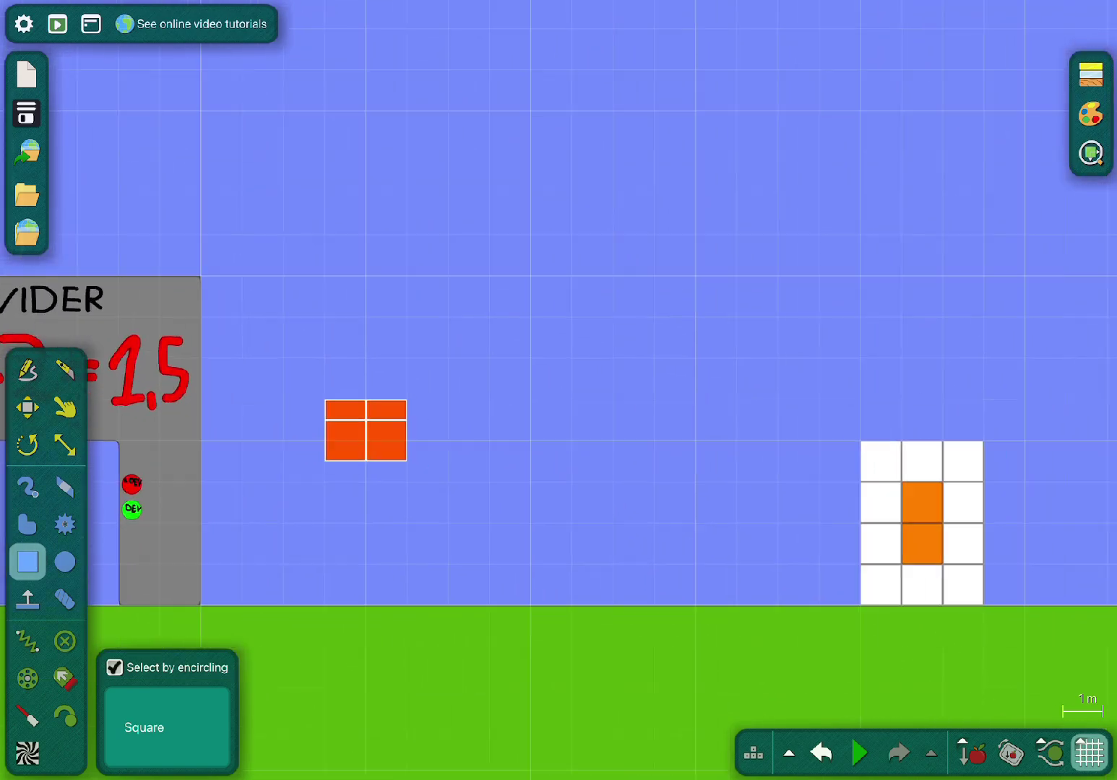
left_click_drag(365, 429, 817, 346)
scroll(558, 390, "right", 3)
scroll(559, 390, "down", 1)
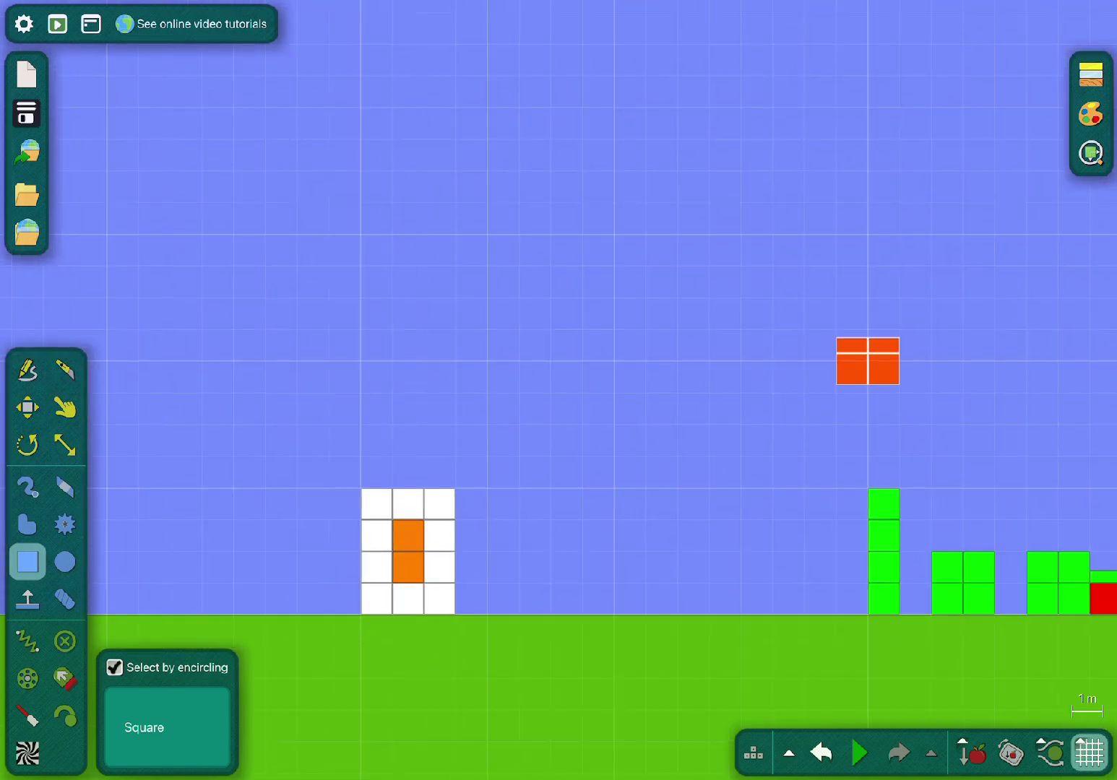
scroll(558, 390, "right", 3)
scroll(558, 390, "down", 1)
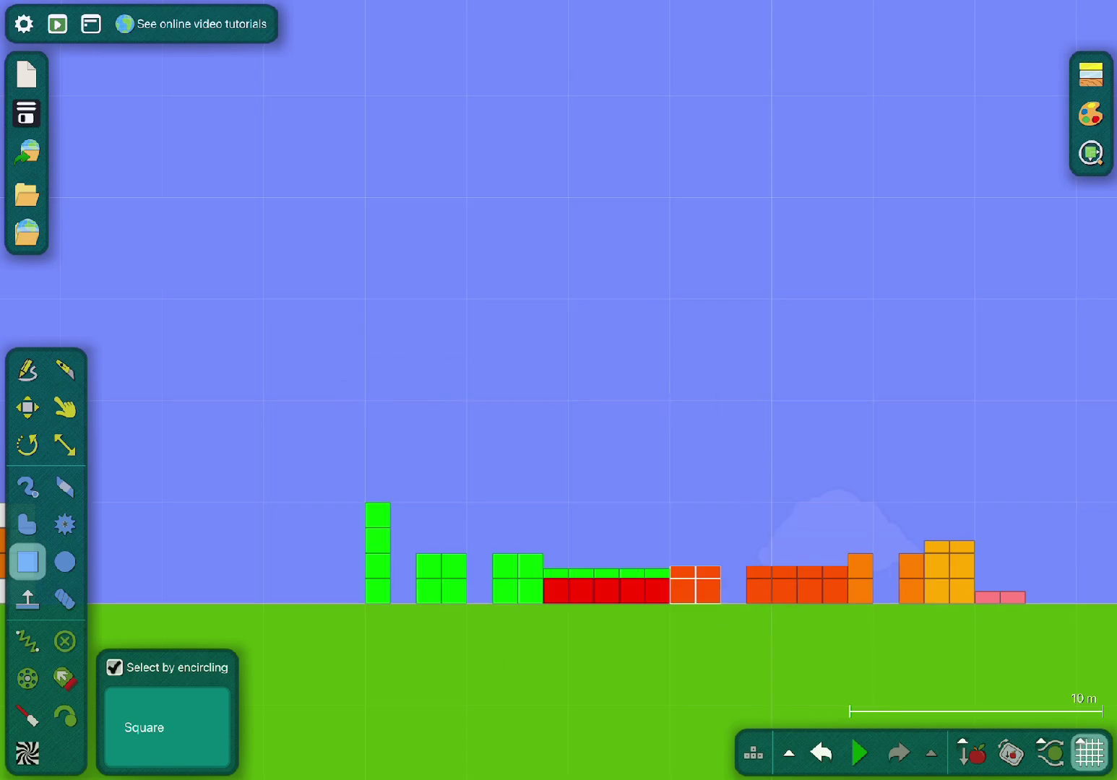
scroll(807, 604, "up", 2)
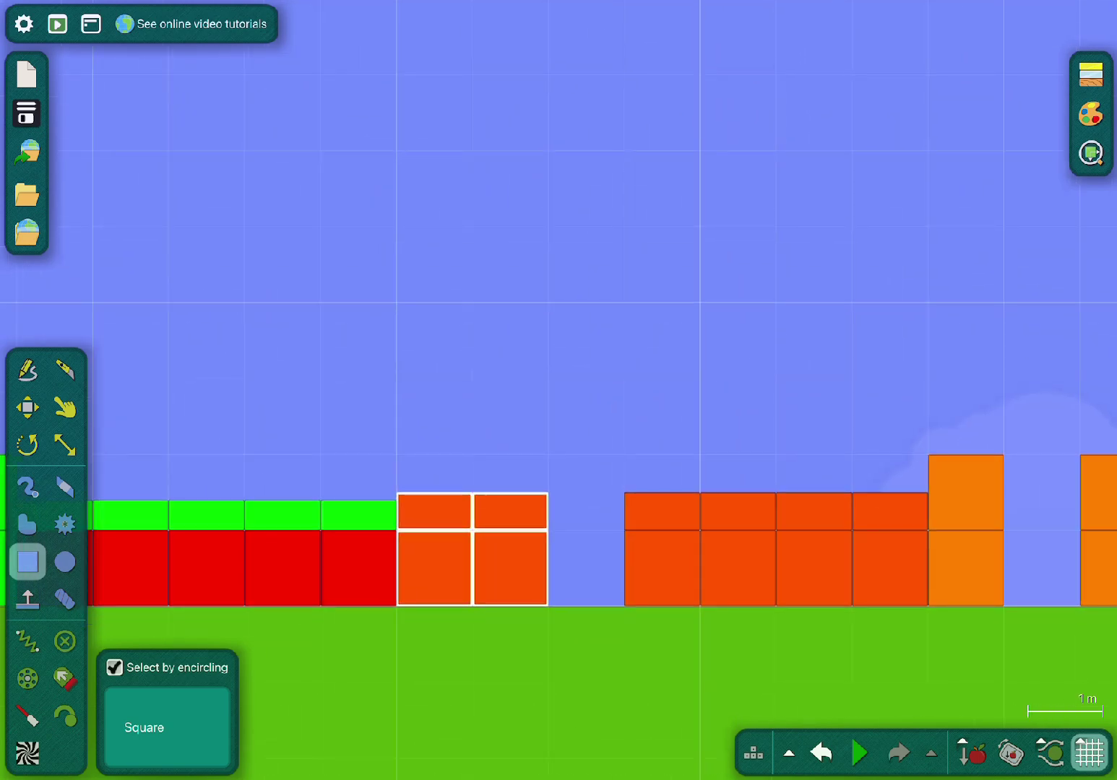
- Select the purple six-block and carry it over the pink, grey and white blocks to above the DEVIDER gate
scroll(558, 390, "down", 2)
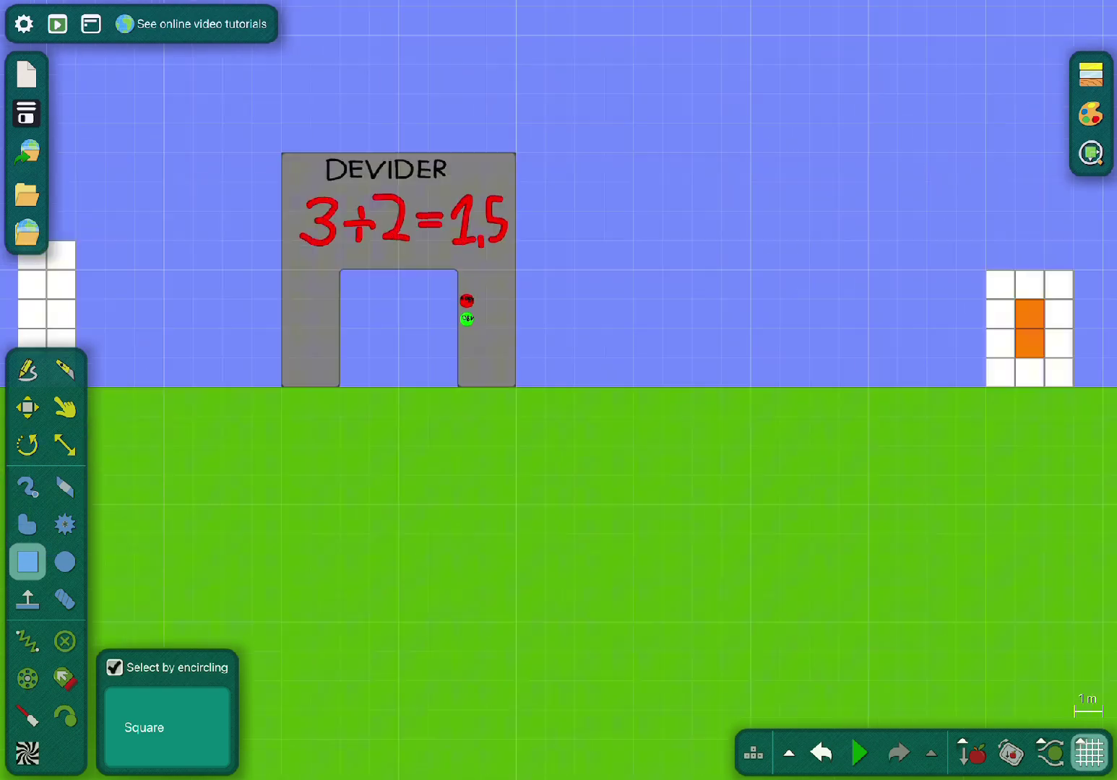
scroll(558, 390, "down", 2)
scroll(654, 257, "up", 3)
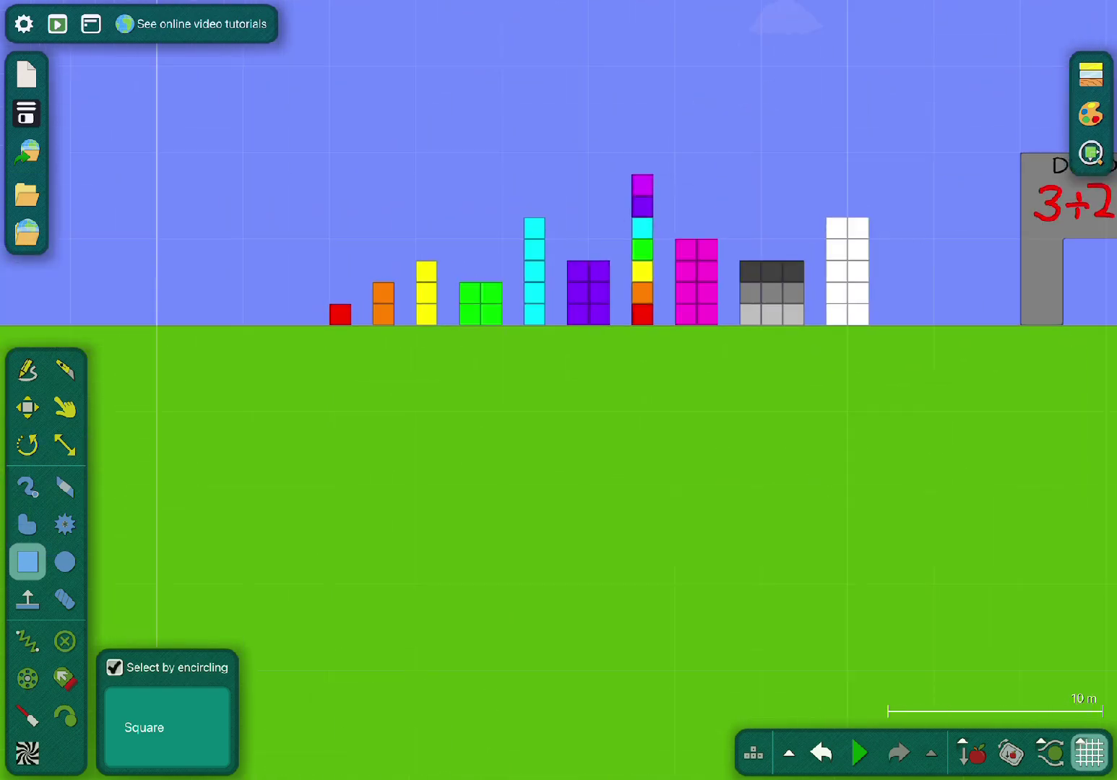
scroll(453, 190, "up", 2)
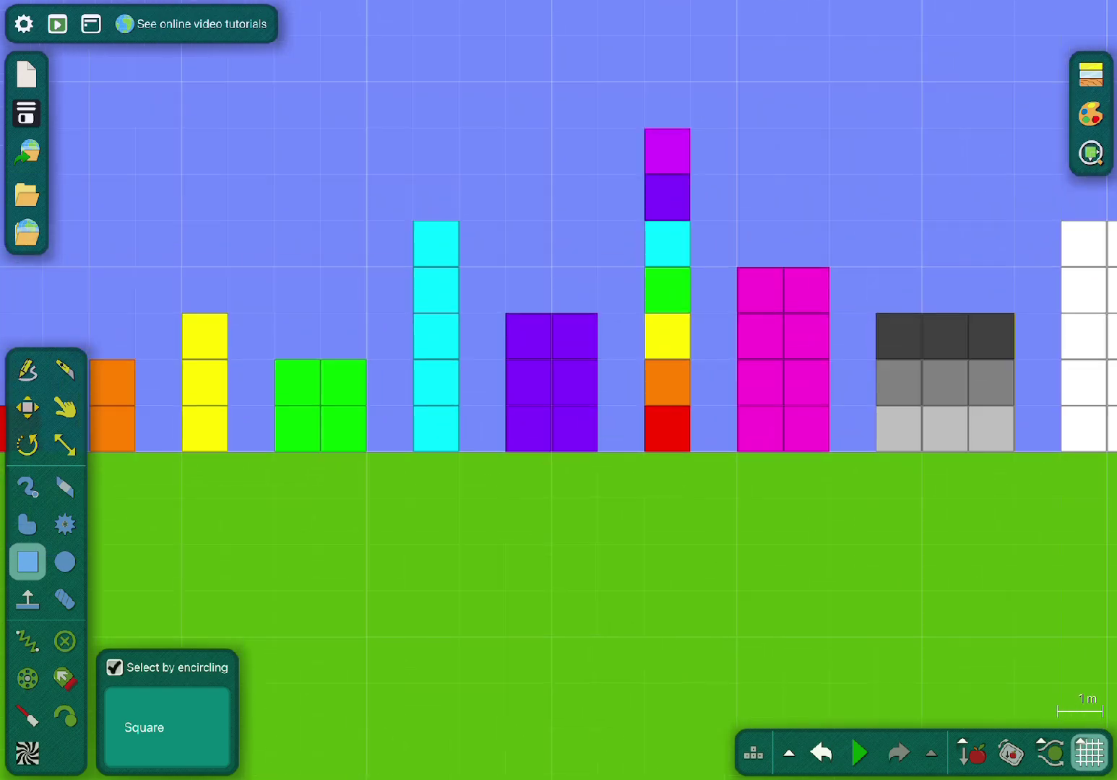
left_click_drag(634, 547, 634, 547)
scroll(558, 390, "down", 1)
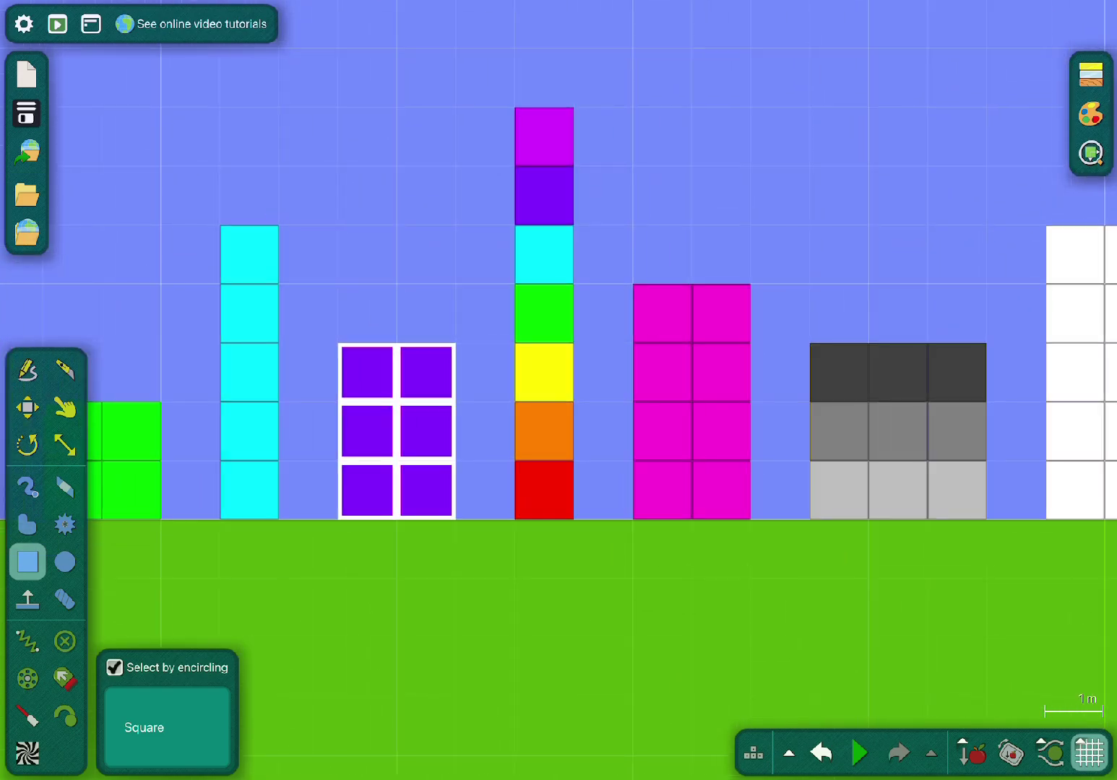
left_click_drag(397, 431, 690, 166)
scroll(690, 166, "down", 1)
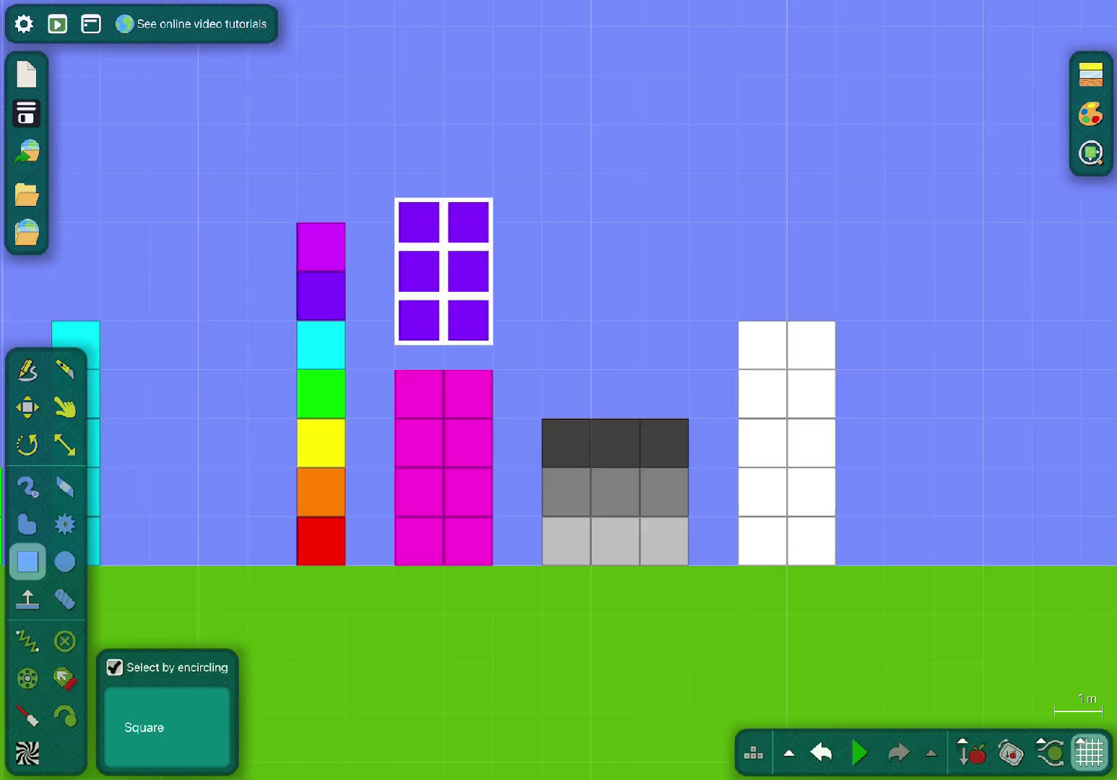
left_click_drag(388, 296, 917, 275)
scroll(558, 390, "down", 1)
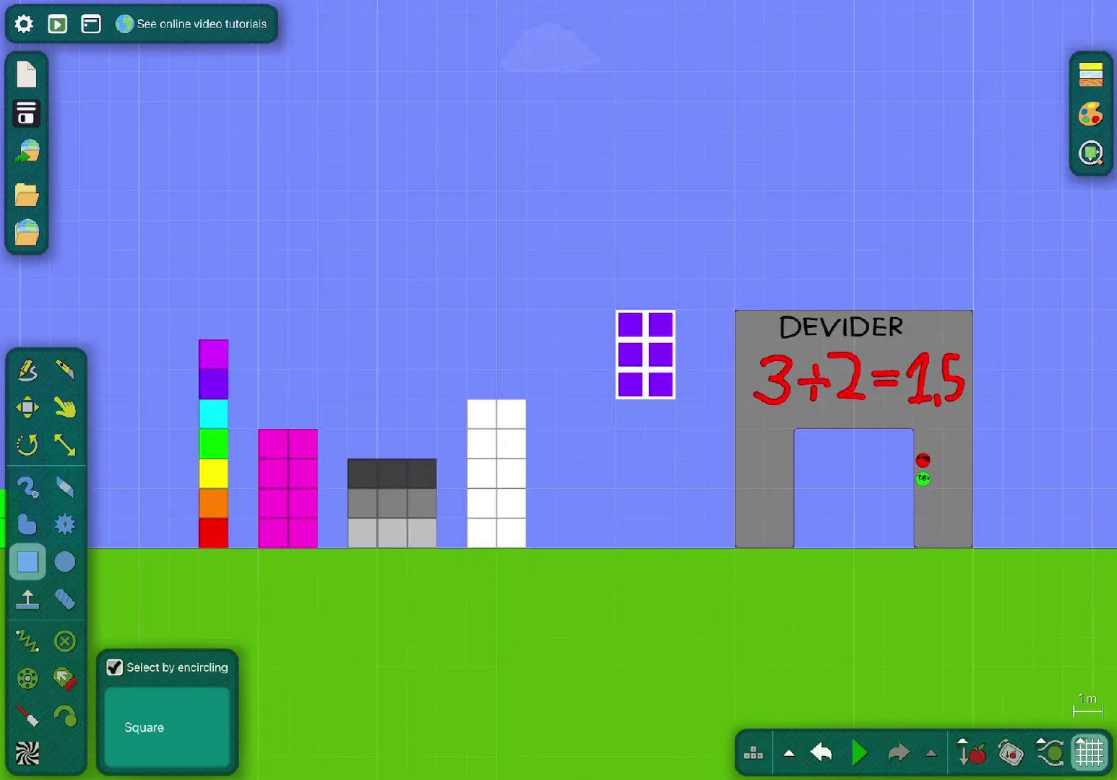
left_click_drag(643, 355, 853, 220)
- Stand the purple six-block on the ground, centred inside the gate's opening
scroll(559, 390, "down", 1)
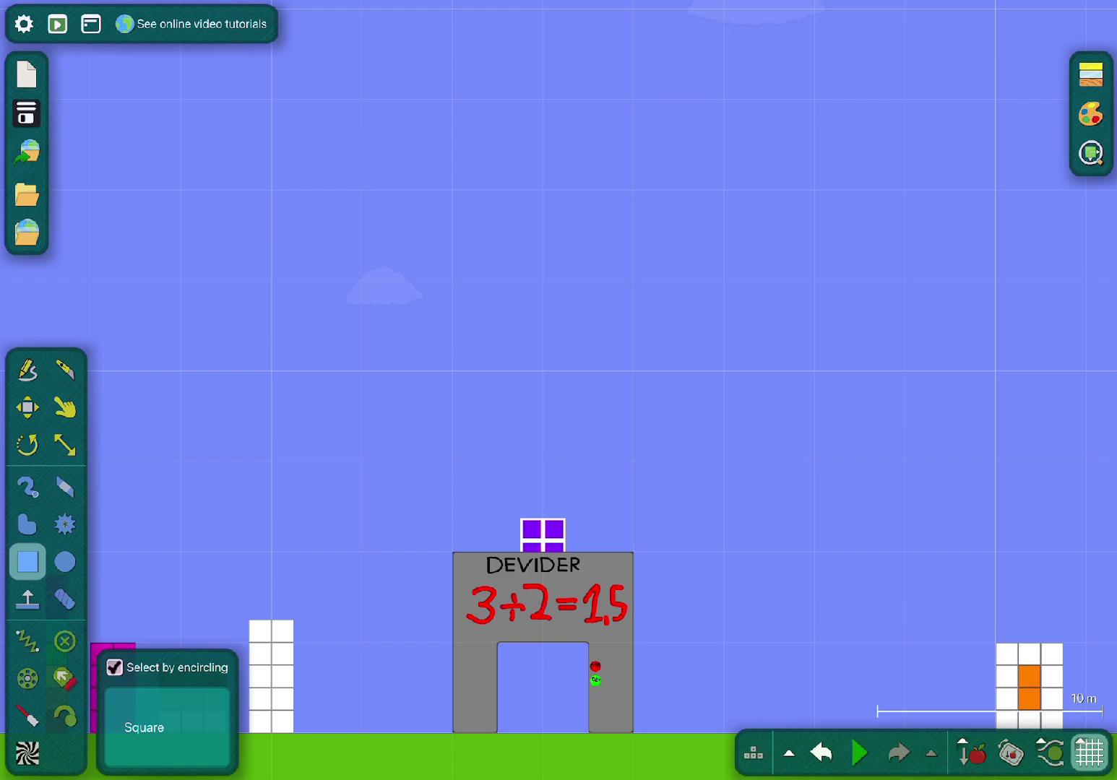
scroll(558, 390, "down", 1)
left_click_drag(476, 509, 719, 415)
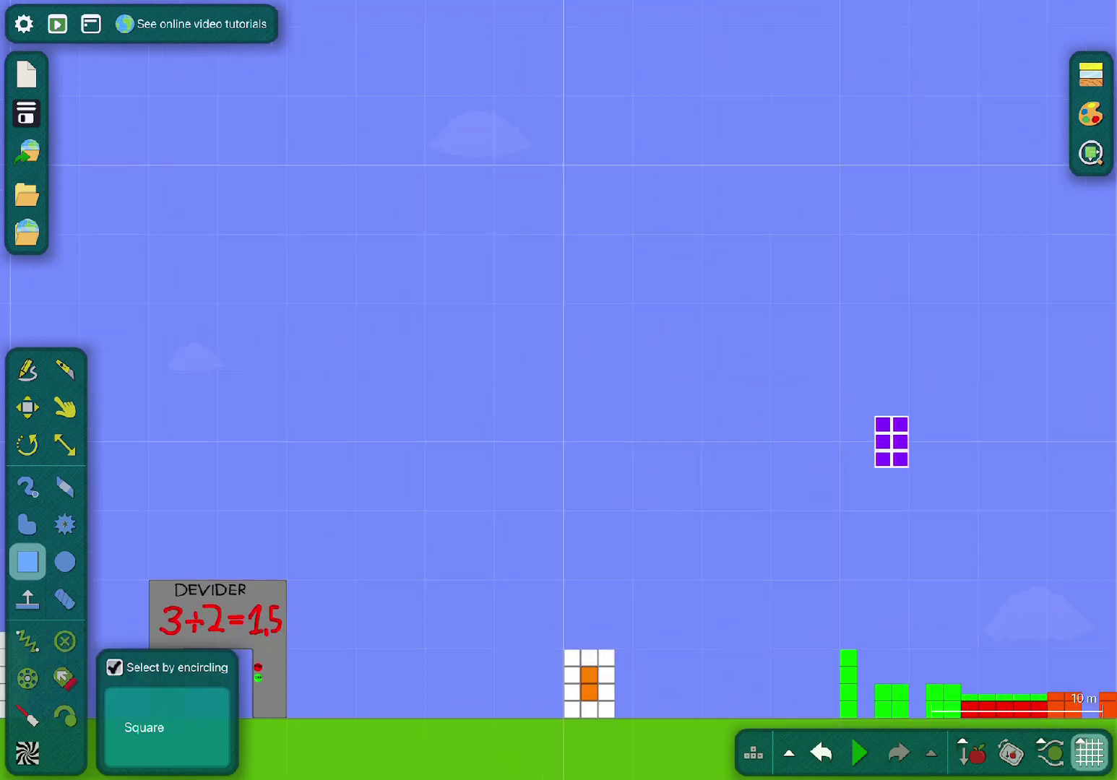
scroll(559, 390, "up", 1)
scroll(559, 390, "down", 2)
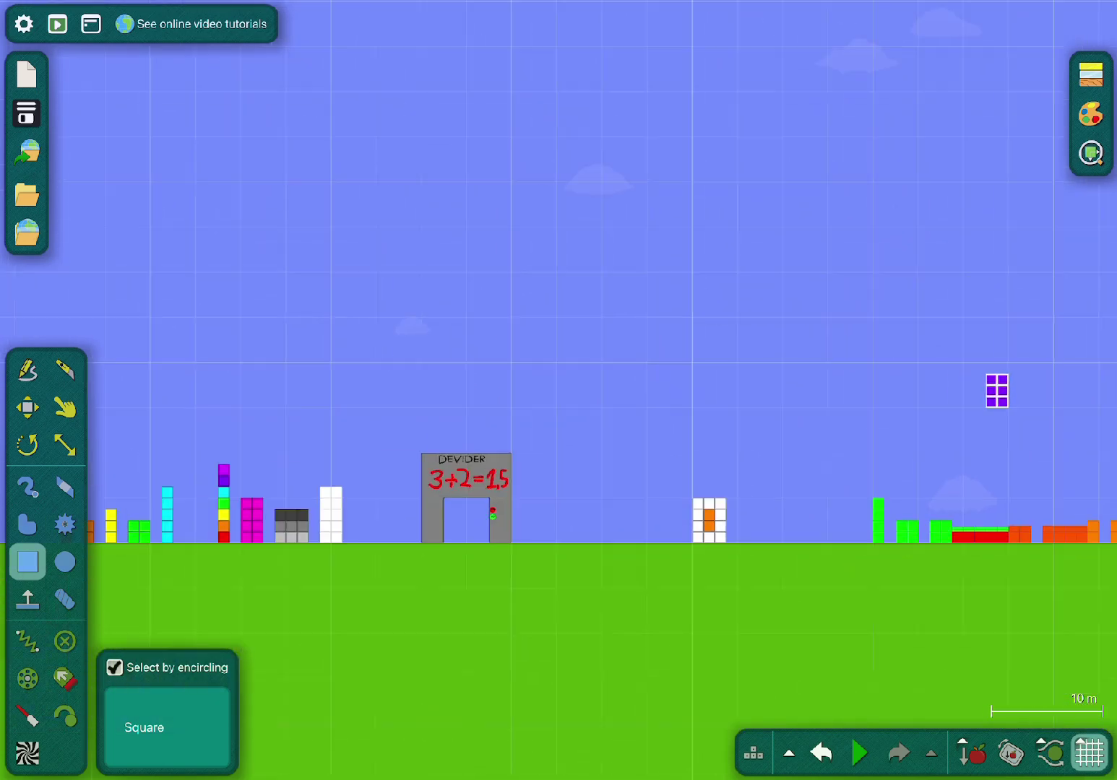
scroll(454, 537, "up", 4)
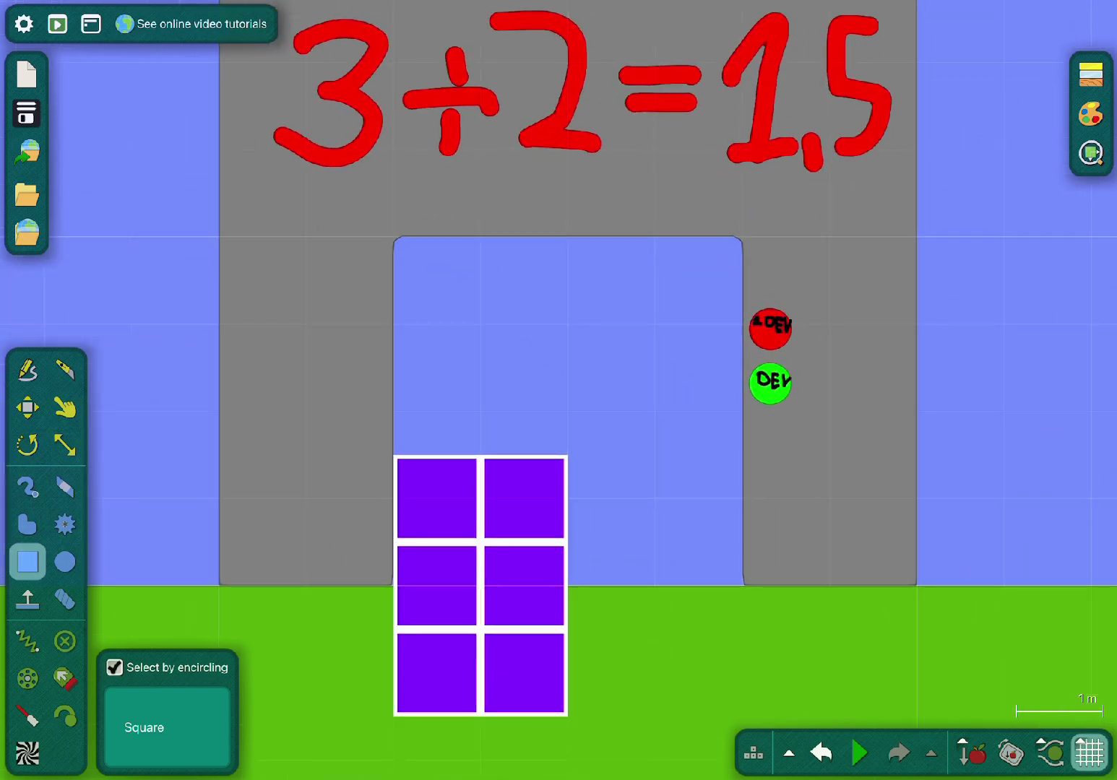
left_click_drag(480, 585, 567, 455)
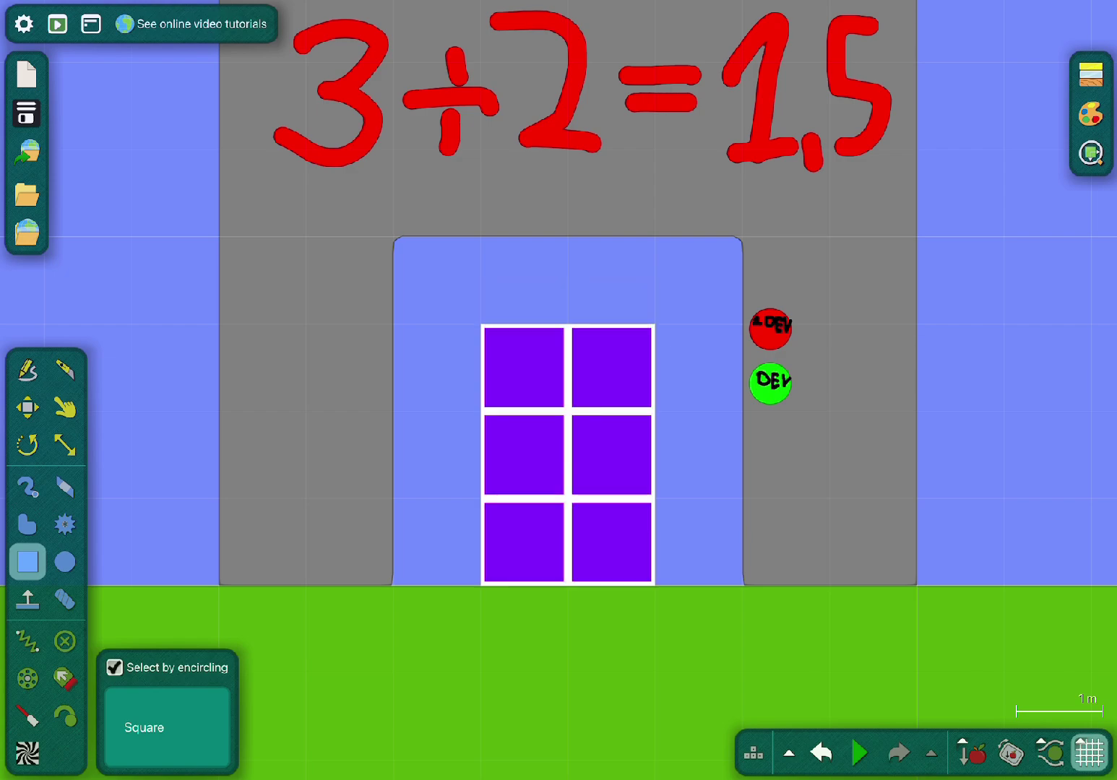
- Erase the whole red equation 3 ÷ 2 = 1,5 from the gate
scroll(903, 585, "down", 3)
scroll(760, 363, "up", 4)
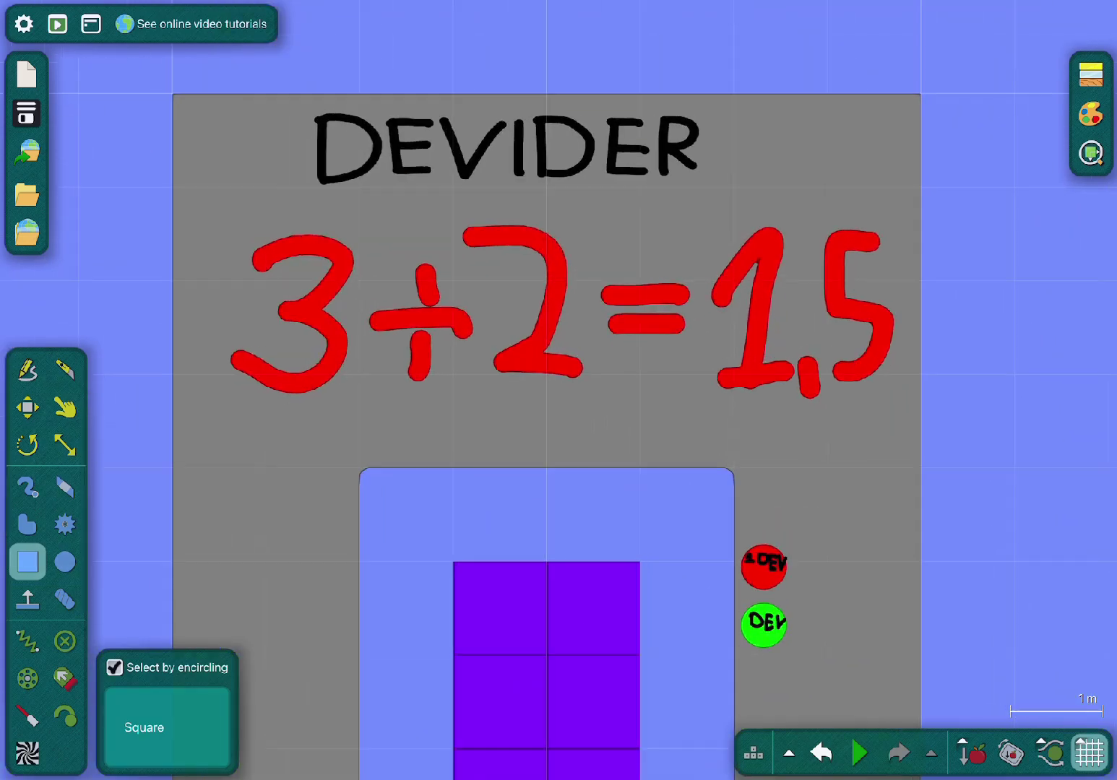
left_click(867, 310)
scroll(930, 308, "up", 2)
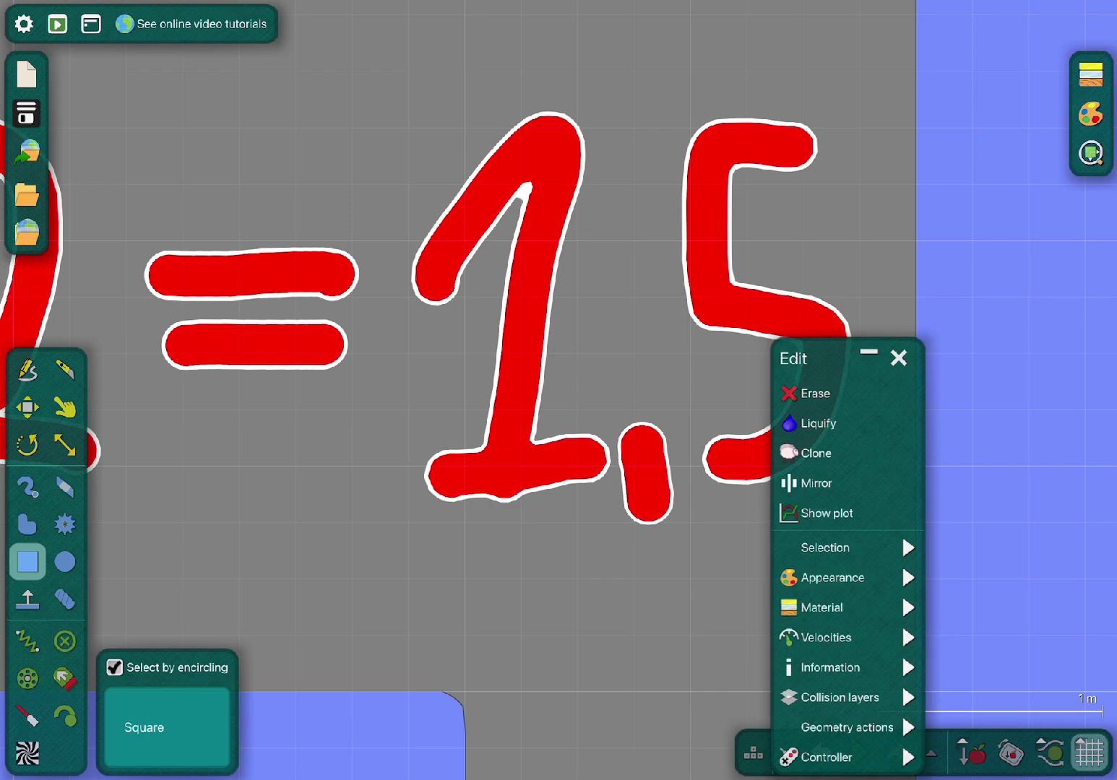
left_click(798, 391)
scroll(1026, 534, "down", 2)
scroll(367, 509, "up", 2)
- Write a red "6 ÷" on the gate under the DEVIDER title with the 0.220 m brush
key("b")
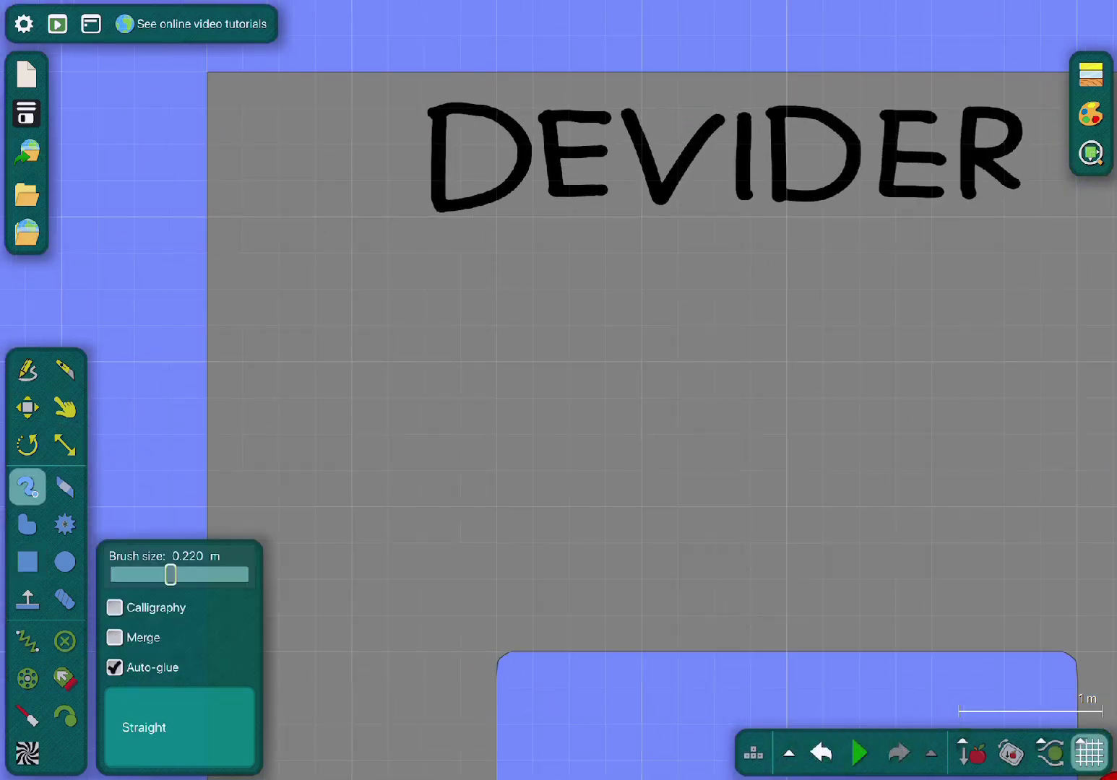
scroll(289, 578, "up", 1)
mouse_move(553, 249)
left_mouse_down()
mouse_move(615, 685)
mouse_move(440, 462)
left_mouse_up()
scroll(559, 390, "down", 1)
left_click_drag(507, 444, 758, 461)
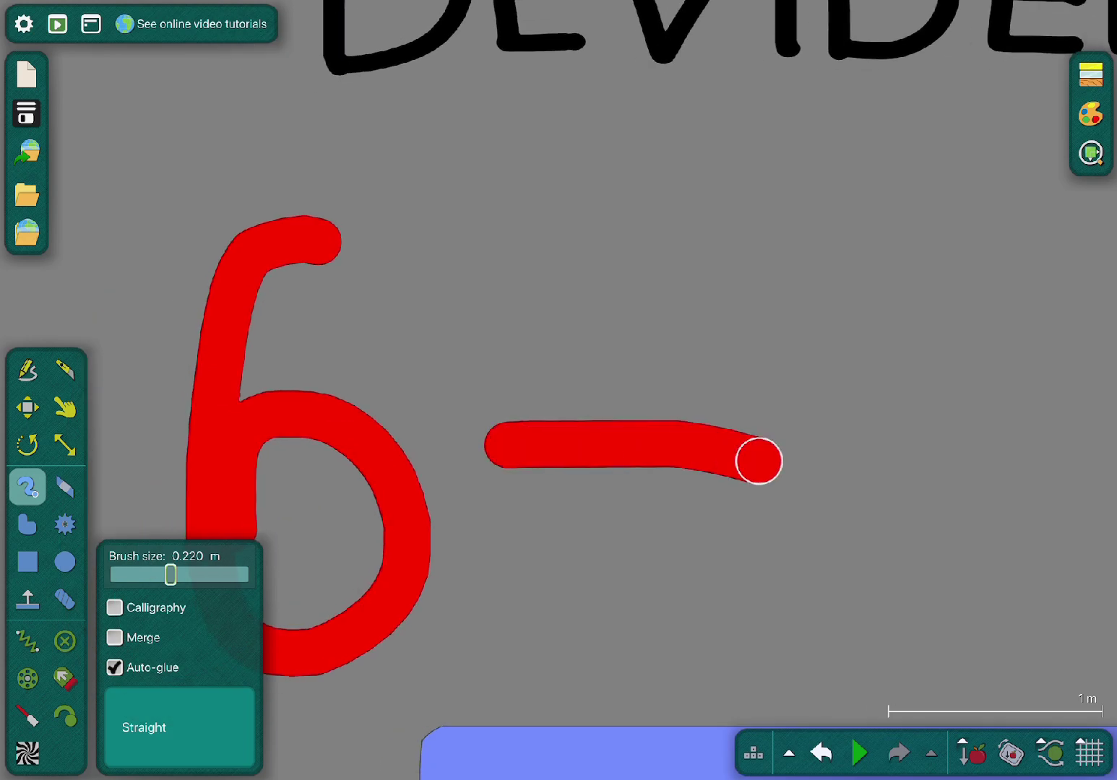
scroll(559, 390, "down", 1)
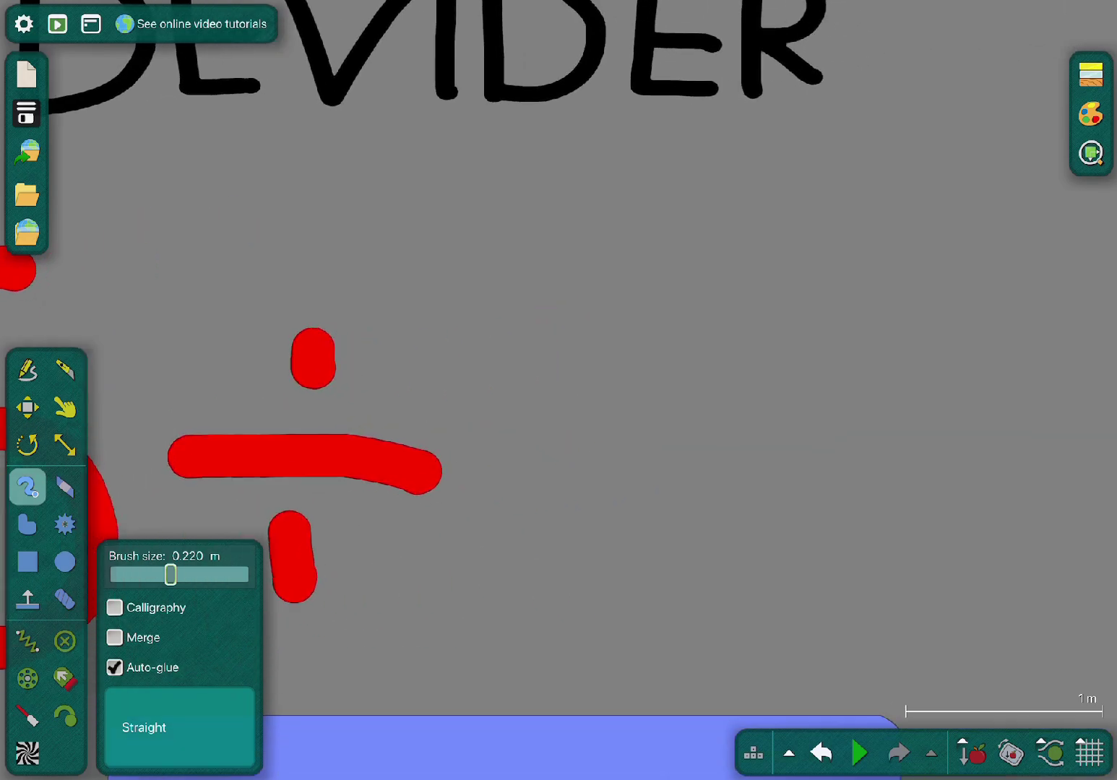
- Write a red "4 =" after the division sign with the 0.220 m brush
left_click_drag(529, 246, 503, 409)
key("b")
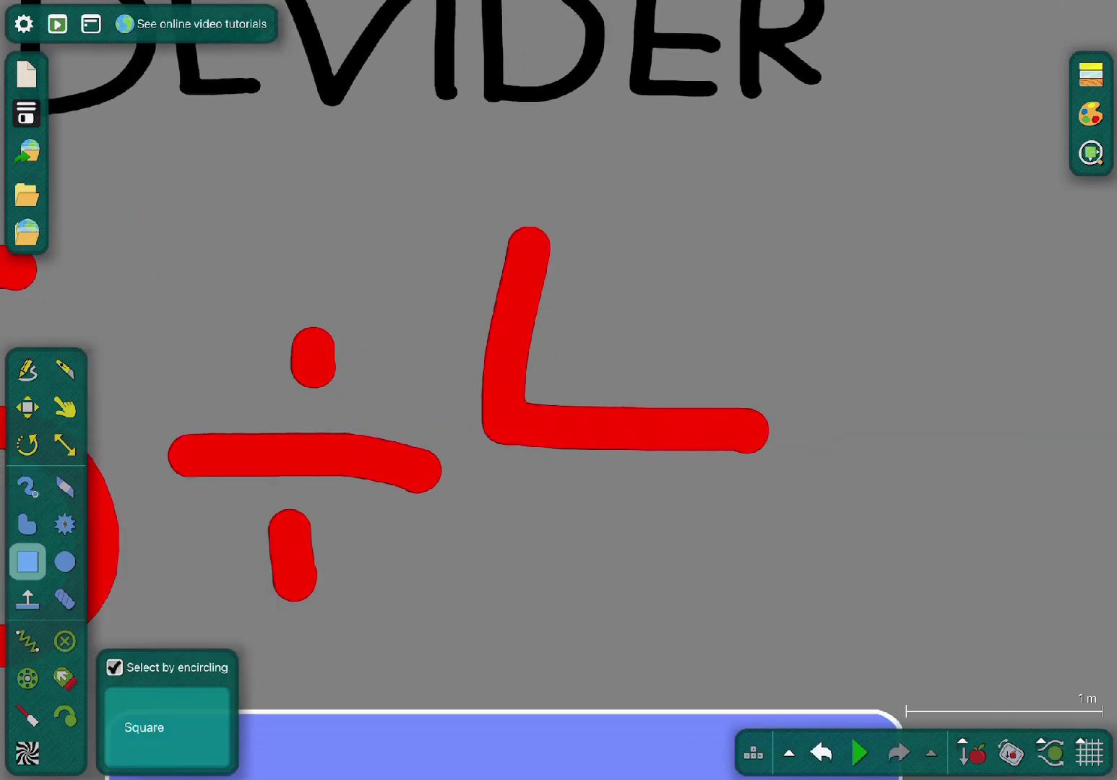
key("d")
left_click_drag(677, 221, 650, 598)
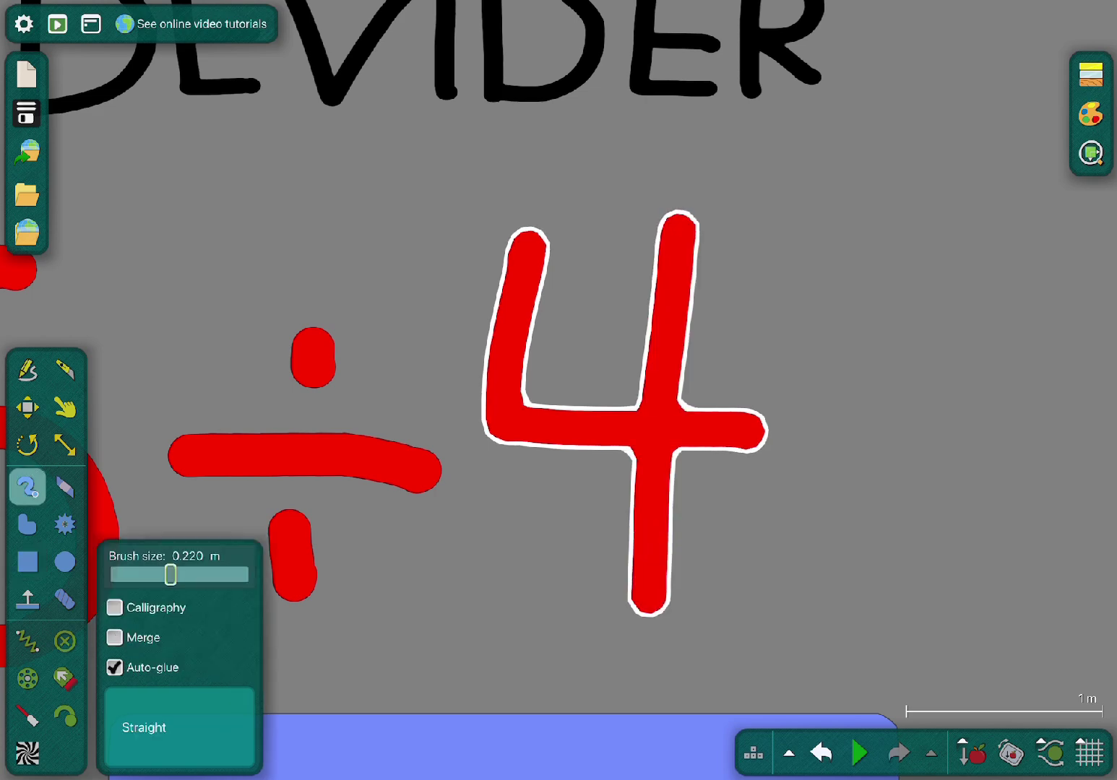
scroll(202, 446, "down", 4)
key("b")
scroll(527, 462, "up", 3)
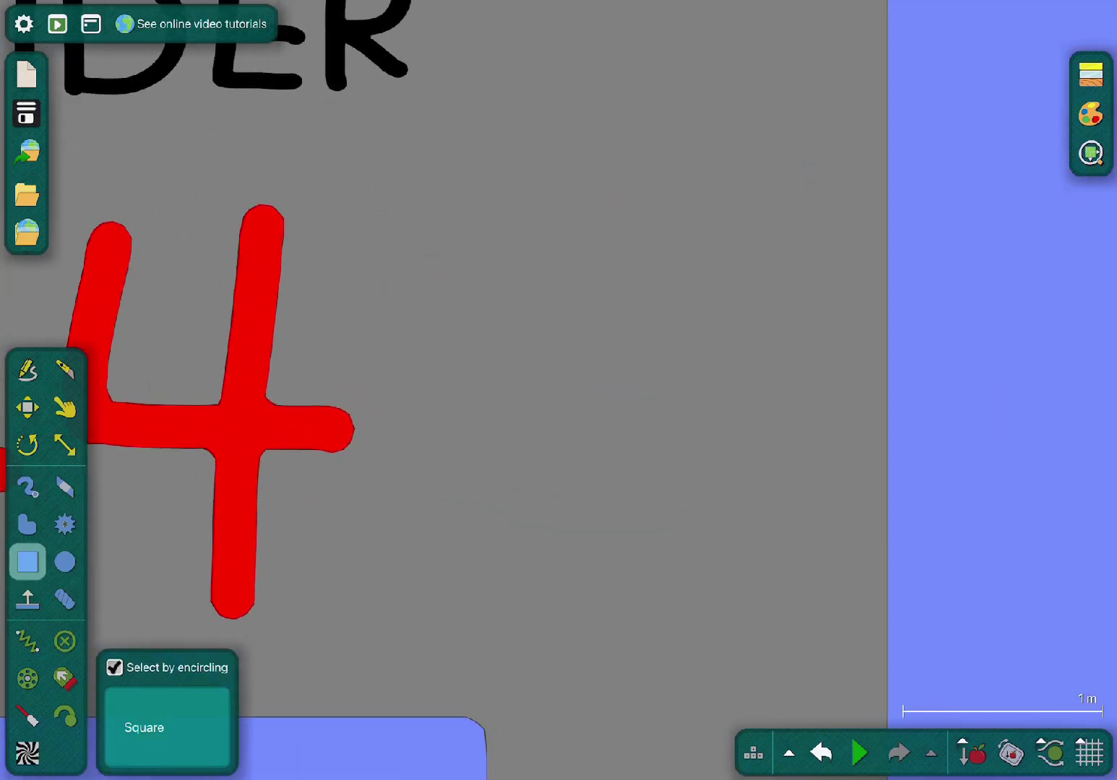
key("d")
left_click_drag(378, 478, 582, 478)
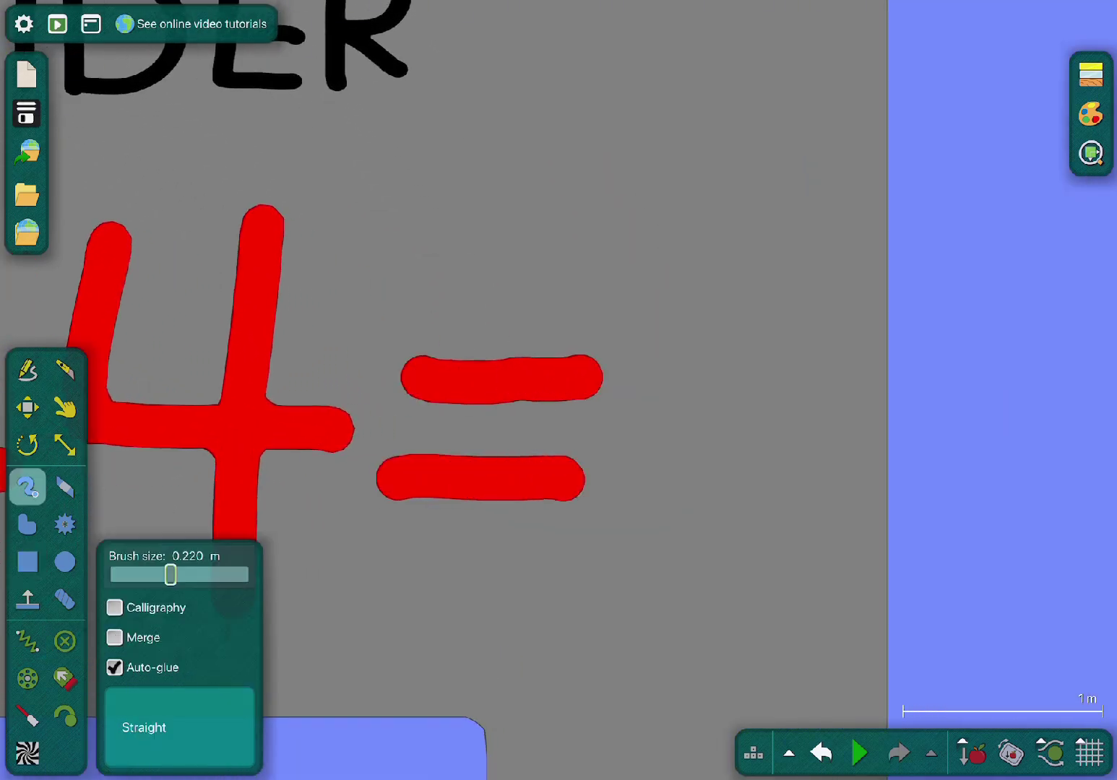
key("b")
scroll(928, 484, "down", 5)
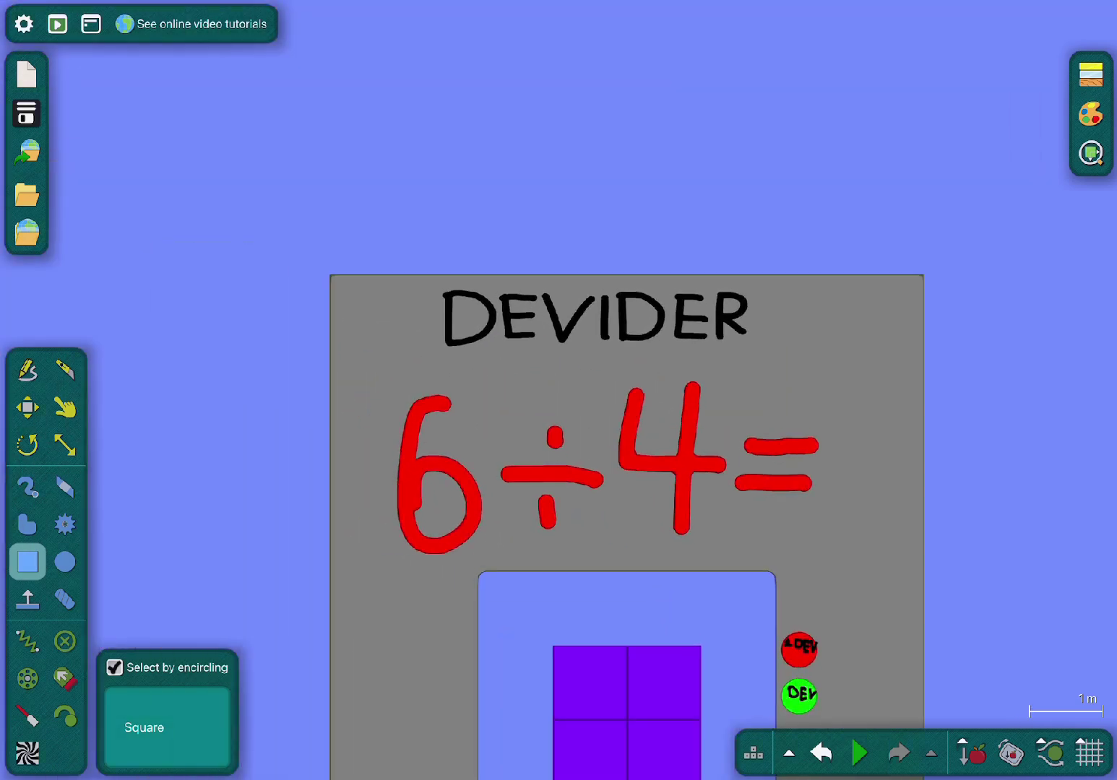
- Select the whole "6 ÷ 4 =" lettering and narrow it horizontally to about 5 m wide
left_click_drag(522, 431, 903, 574)
scroll(610, 433, "up", 4)
key("s")
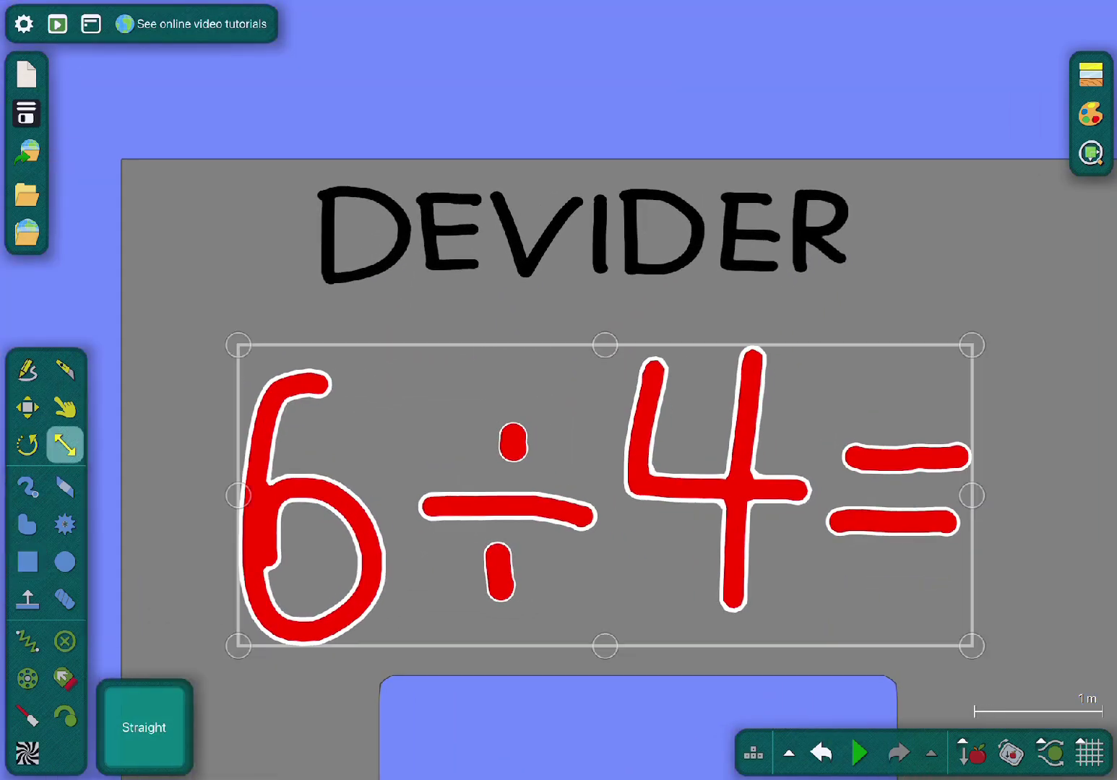
left_click_drag(972, 496, 878, 495)
key("b")
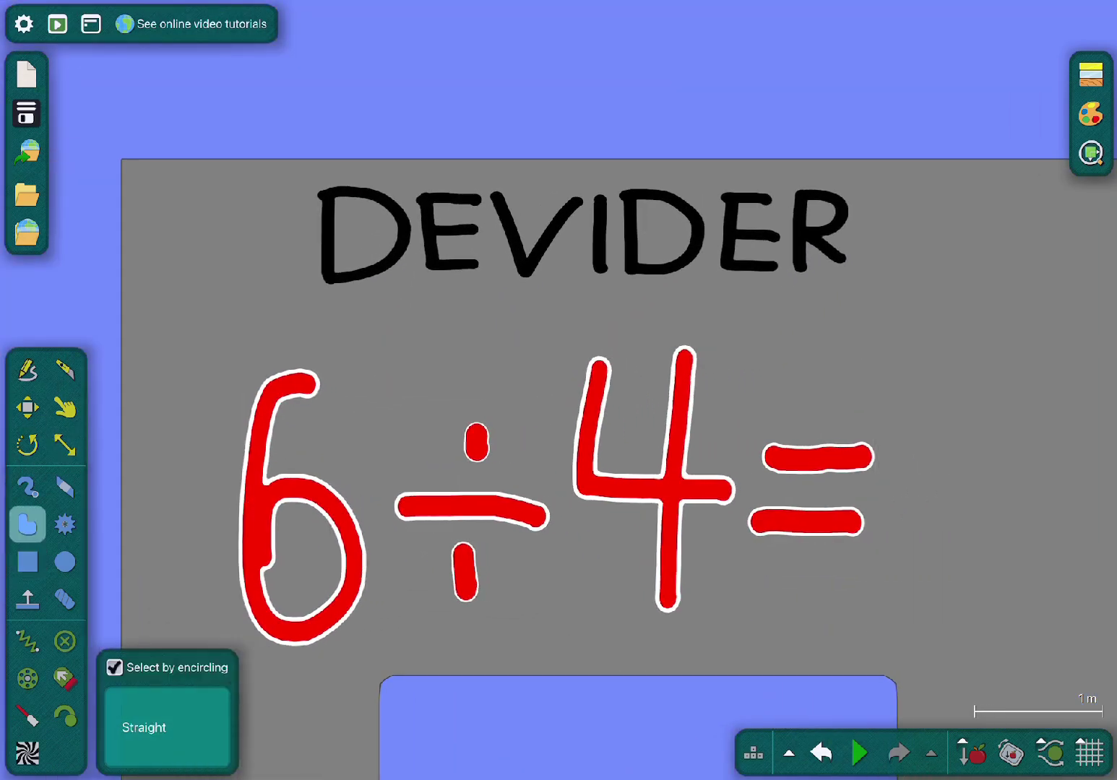
- Write the red result "1.5" after the equals sign on the gate with the 0.220 m brush
scroll(505, 434, "down", 3)
scroll(361, 433, "up", 6)
key("b")
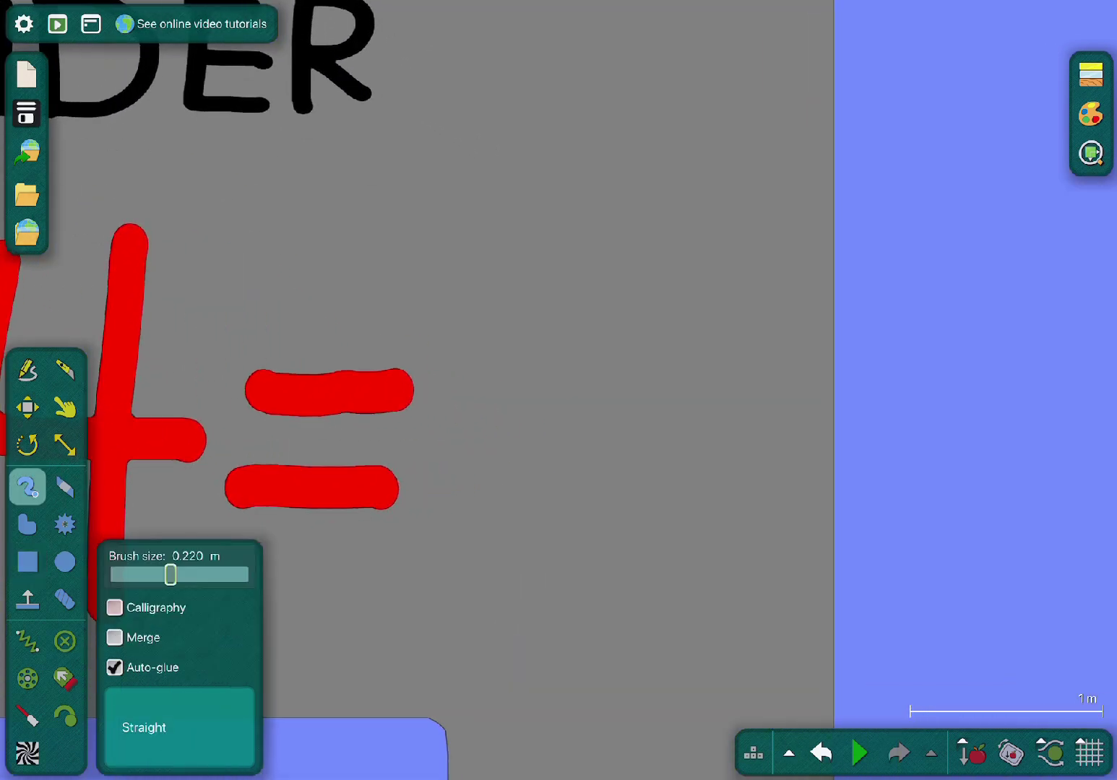
scroll(552, 597, "up", 1)
left_click_drag(592, 596, 551, 597)
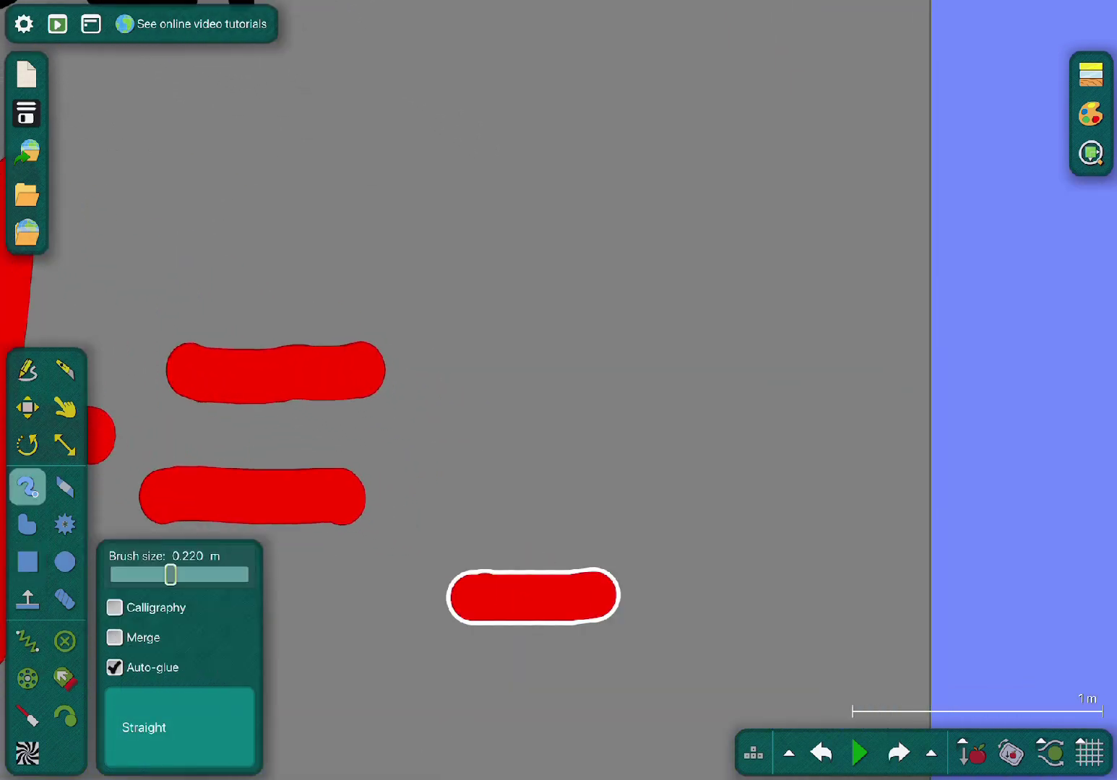
mouse_move(516, 575)
left_mouse_down()
mouse_move(515, 415)
mouse_move(416, 354)
left_mouse_up()
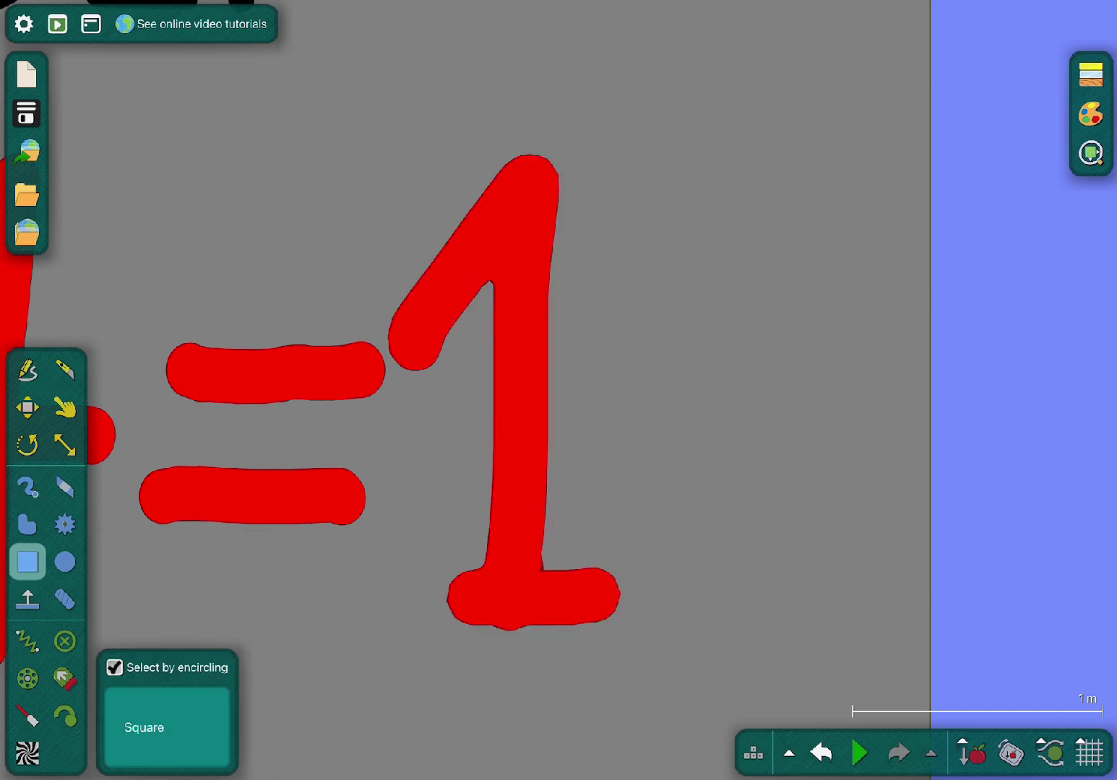
scroll(506, 398, "up", 2)
mouse_move(571, 643)
left_mouse_down()
mouse_move(663, 565)
mouse_move(541, 342)
mouse_move(656, 96)
left_mouse_up()
scroll(740, 422, "down", 10)
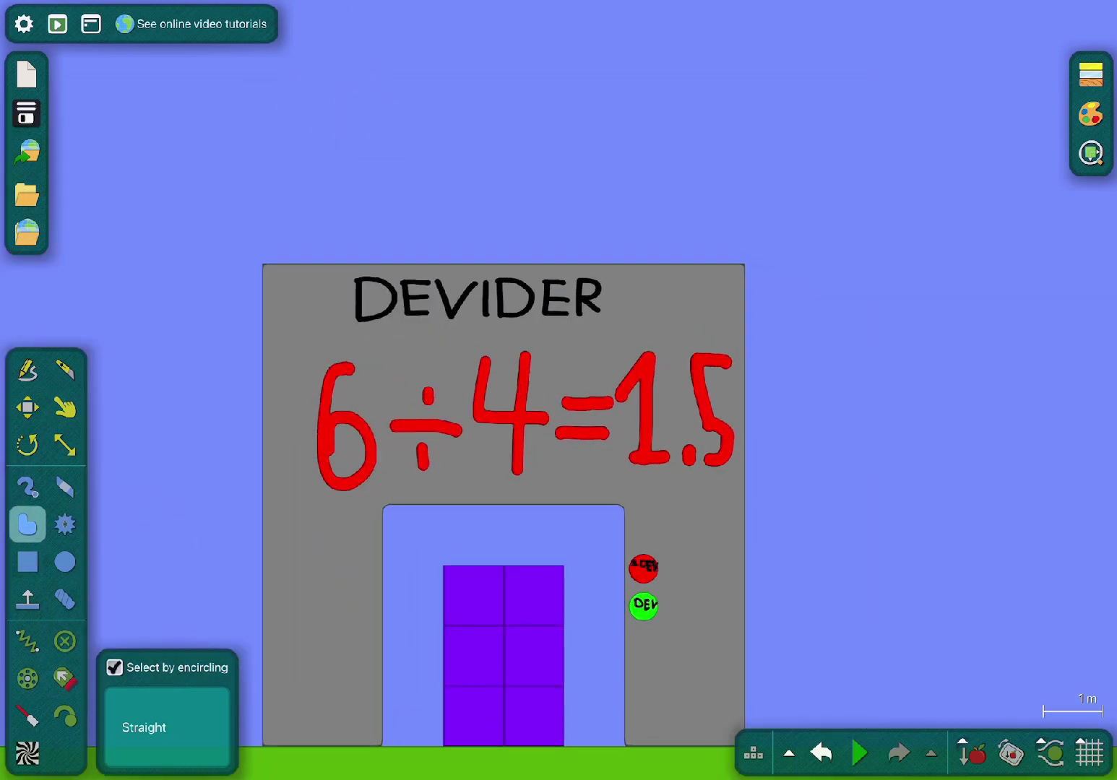
- Turn on the grid and return the purple six-block to the gap between the cyan five-block and the multicoloured seven-block
key("g")
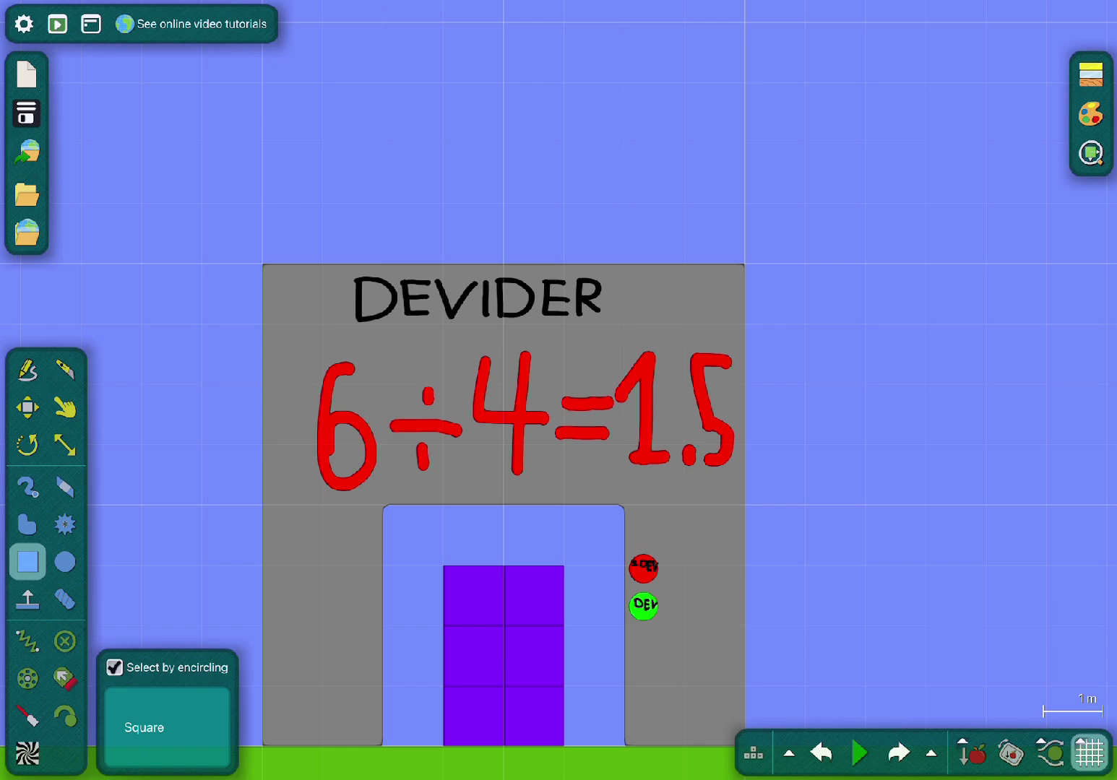
scroll(916, 549, "down", 5)
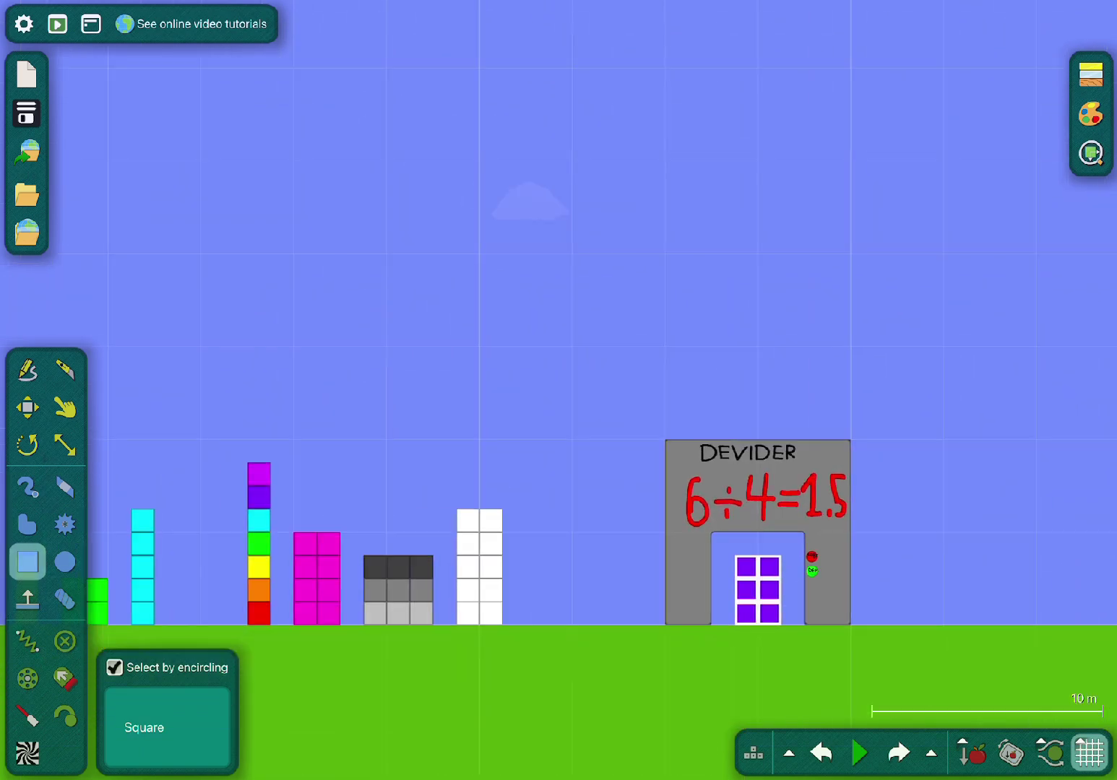
scroll(663, 479, "down", 2)
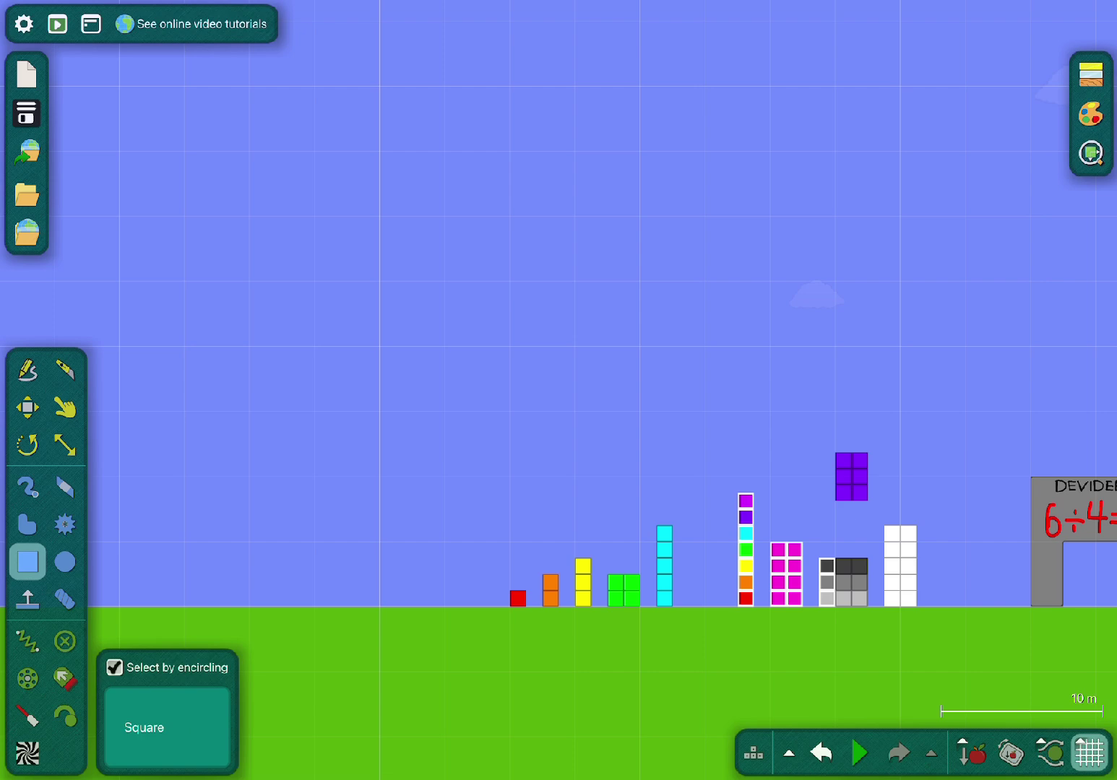
scroll(885, 469, "up", 3)
left_click_drag(819, 482, 562, 643)
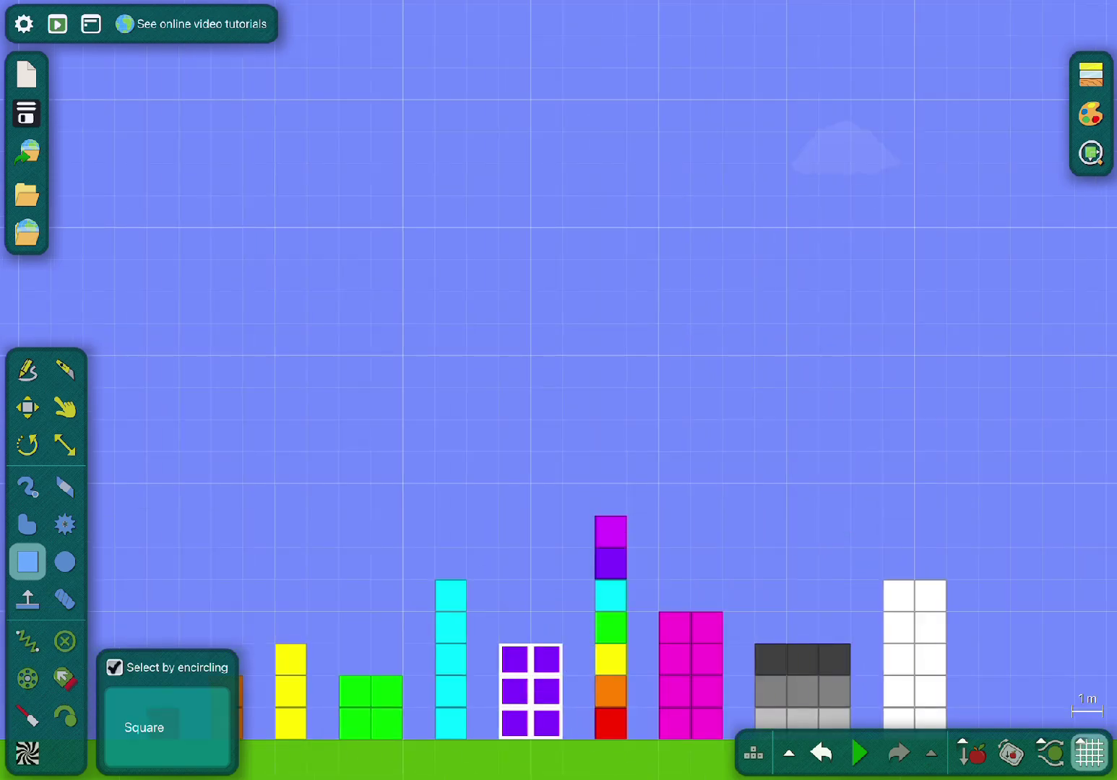
- Select the four-column orange-red block and carry it through the air to between the gate and the white-and-orange twelve-block
scroll(558, 390, "down", 5)
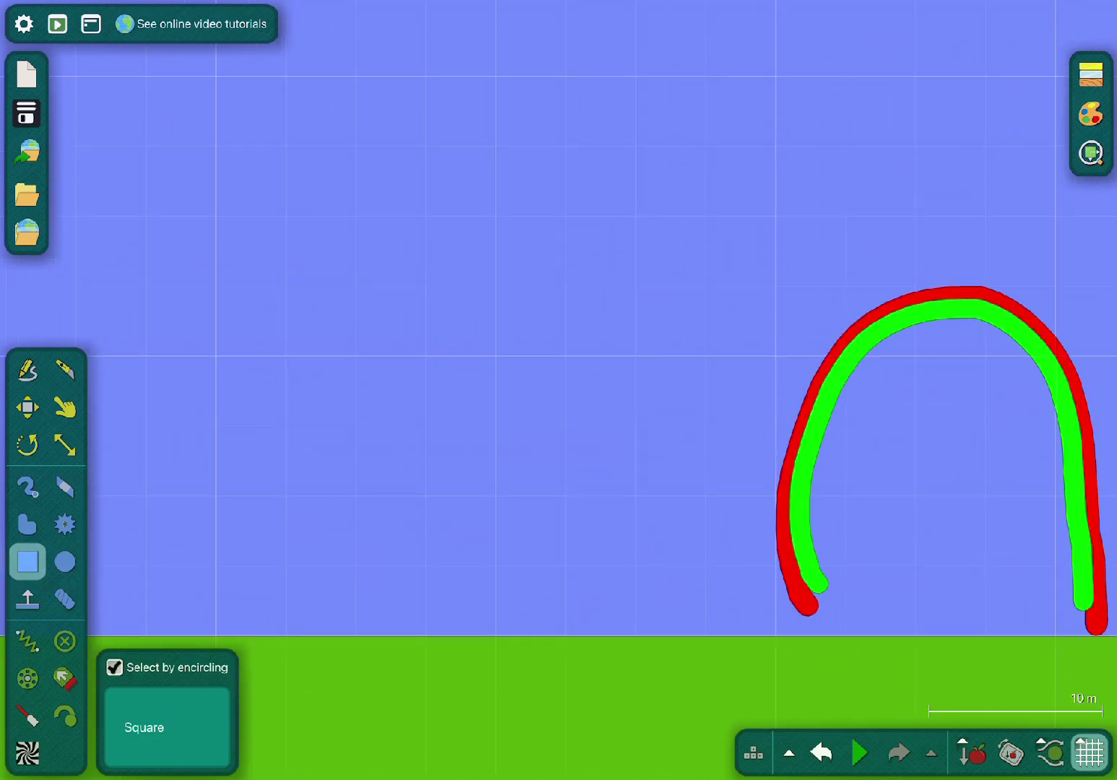
scroll(560, 484, "up", 5)
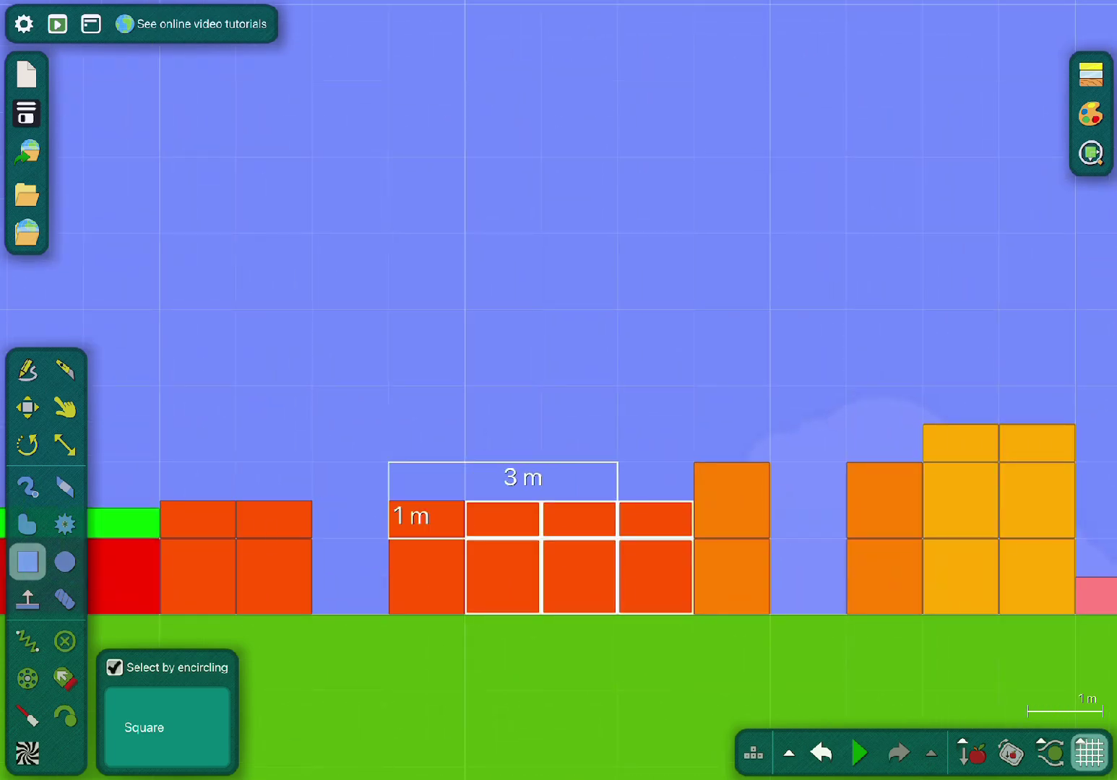
scroll(946, 522, "down", 2)
left_click_drag(743, 540, 257, 394)
left_click_drag(289, 216, 928, 217)
left_click_drag(862, 466, 89, 400)
left_click_drag(289, 289, 1009, 303)
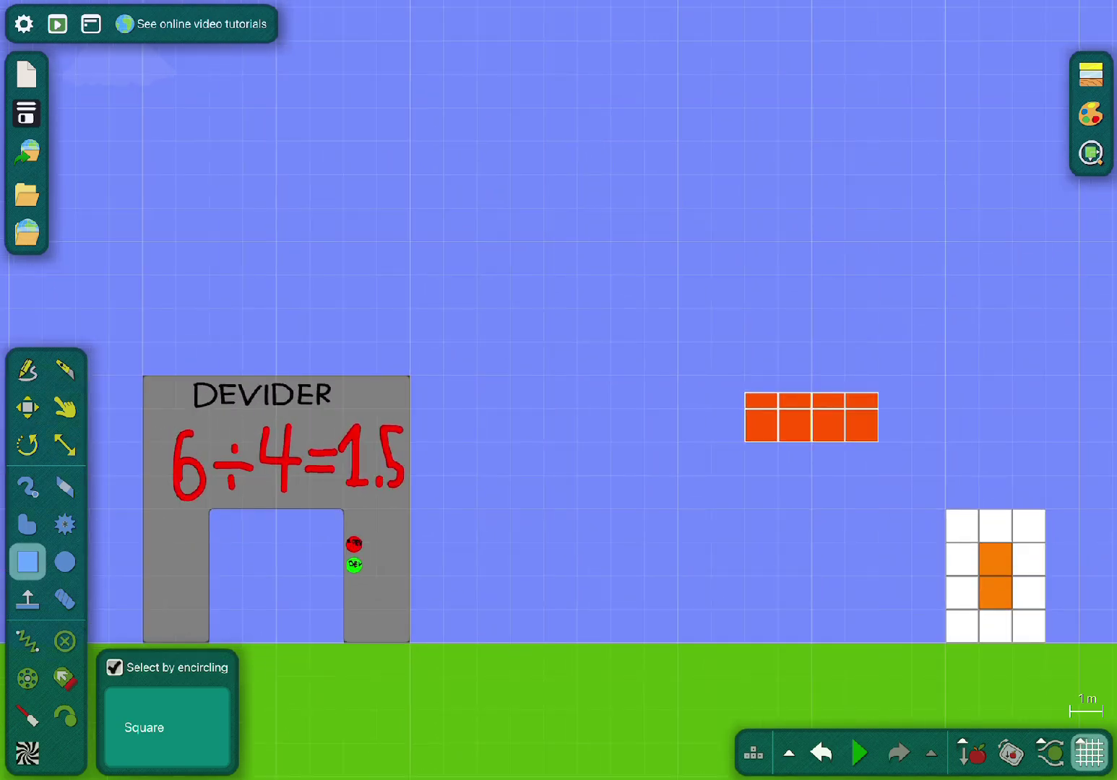
- Carry the four-column orange-red block over the gate and set it on the ground against the gate's left side
left_click_drag(810, 417, 344, 281)
scroll(559, 390, "down", 1)
left_click_drag(253, 289, 822, 289)
left_click_drag(953, 332, 737, 600)
scroll(755, 626, "up", 8)
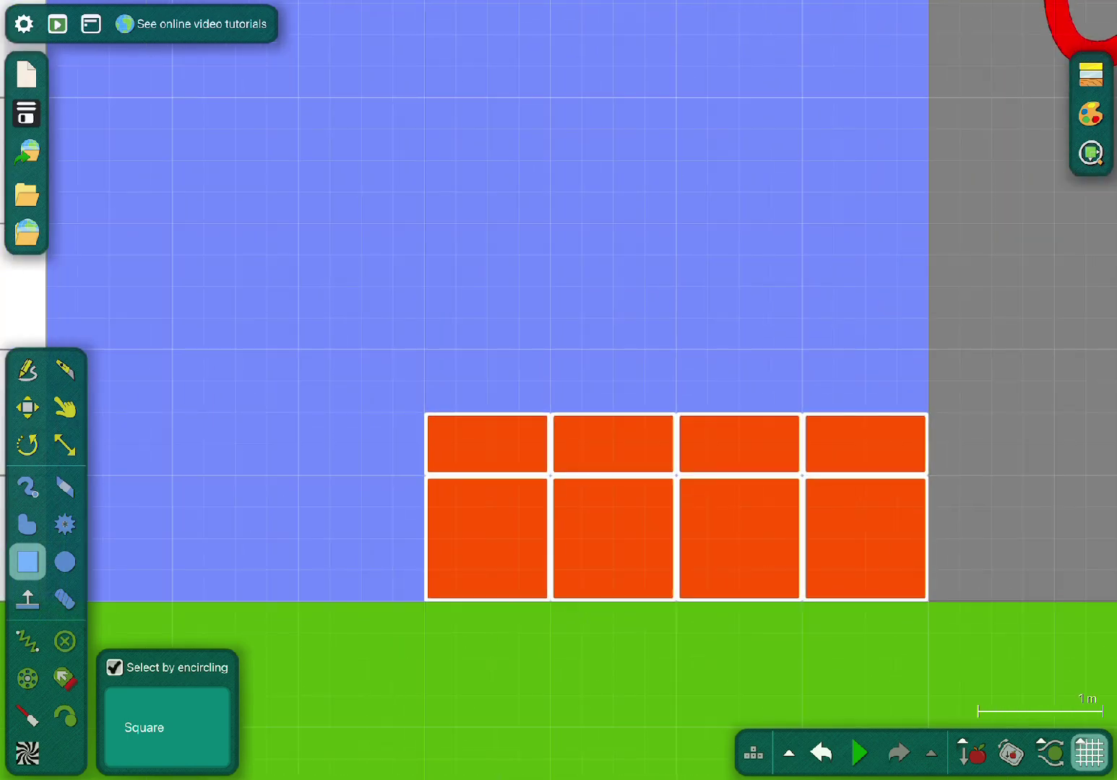
- Pick out the columns of the orange-red block one at a time, then encircle the whole four-column block to select it
scroll(459, 476, "up", 3)
left_click_drag(565, 417, 565, 418)
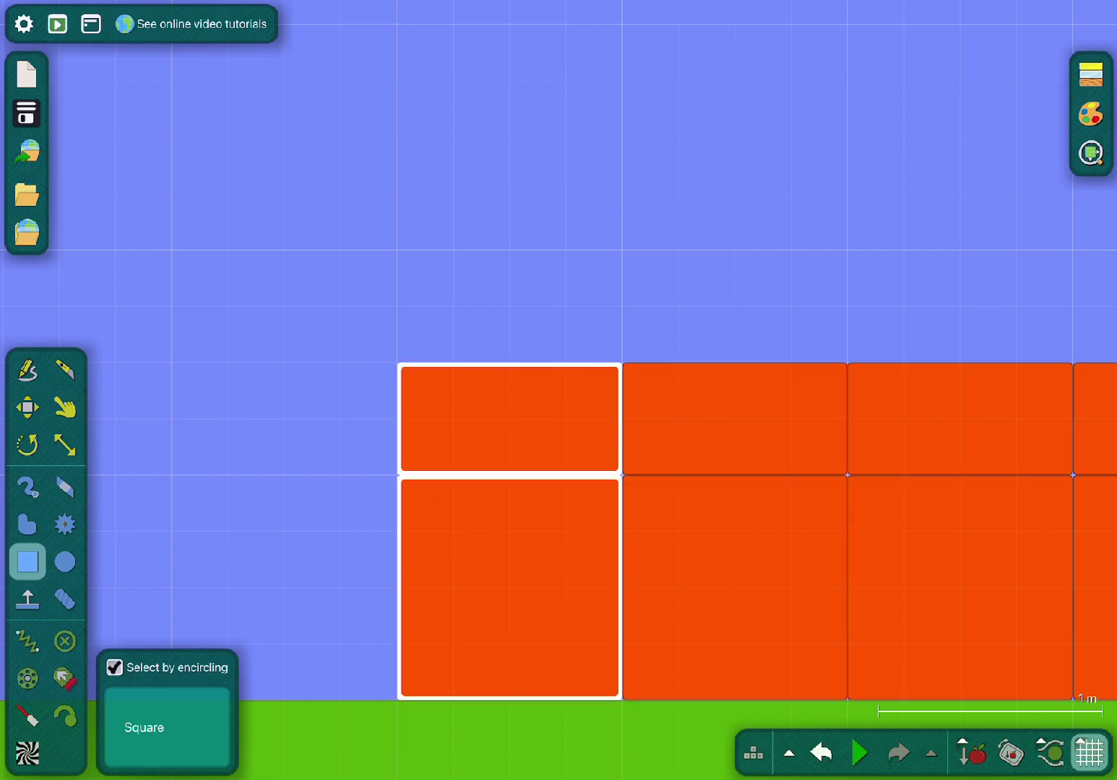
scroll(72, 484, "down", 2)
left_click_drag(580, 651, 580, 651)
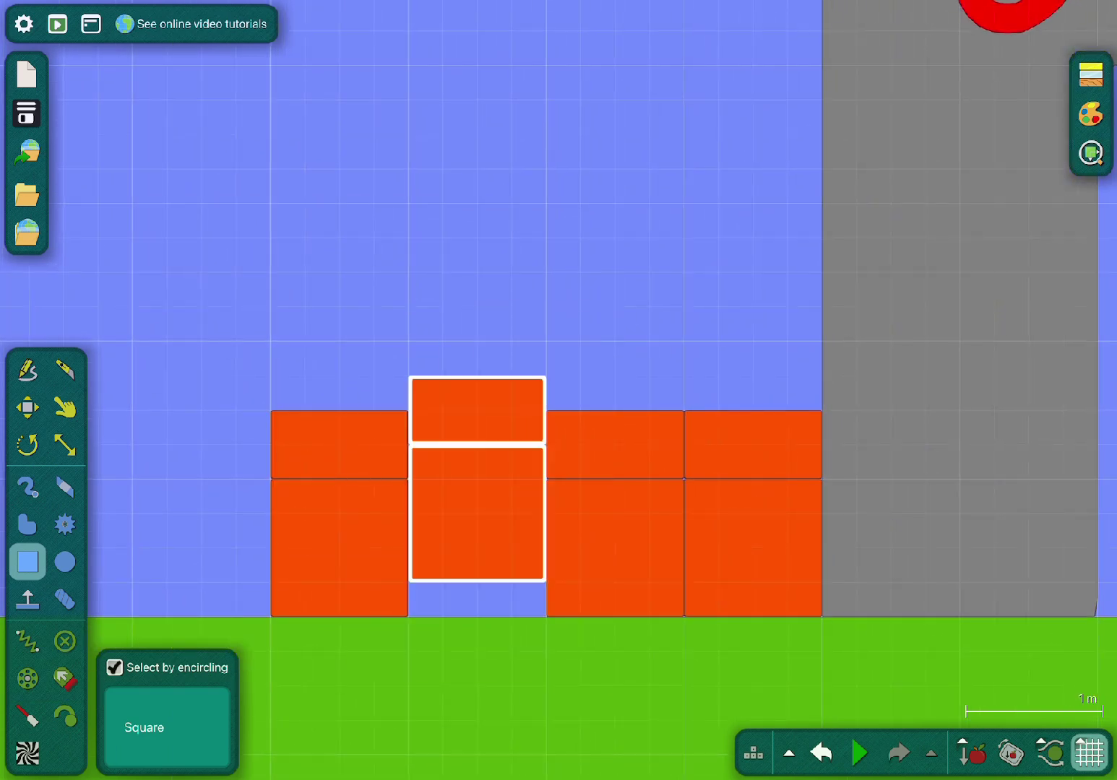
left_click_drag(787, 616, 787, 616)
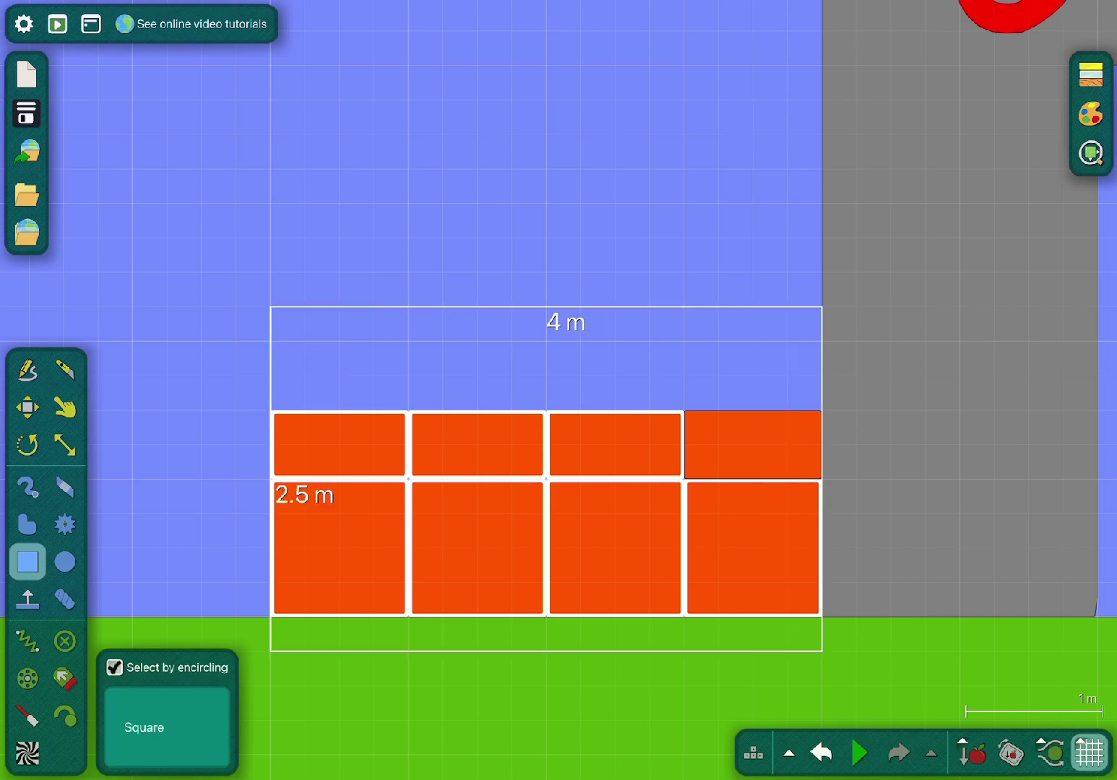
left_click(28, 488)
left_click(28, 445)
left_click_drag(546, 514, 545, 509)
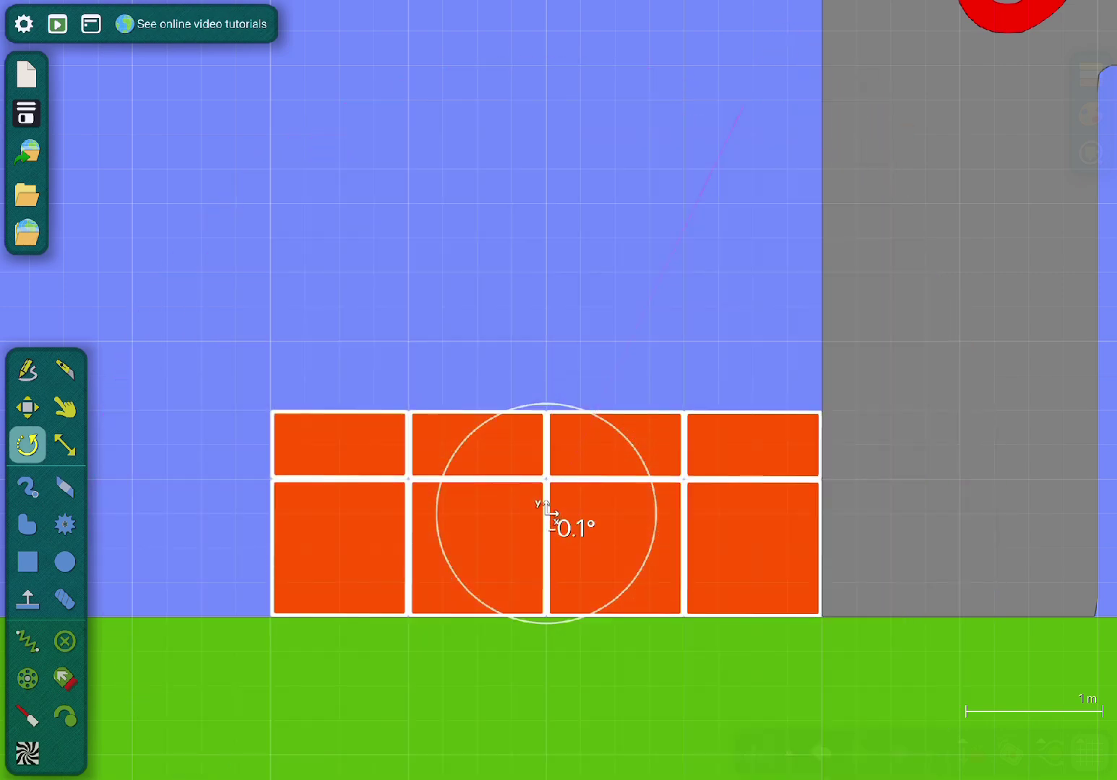
key("b")
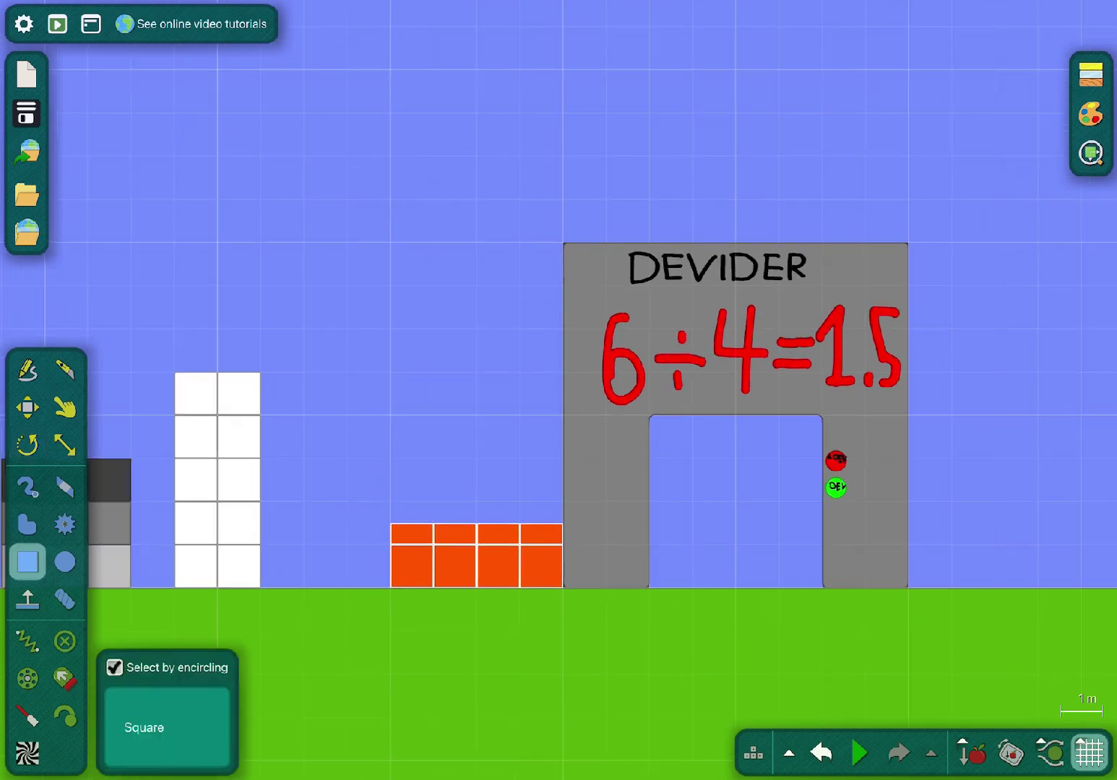
- Carry the four-column orange-red block through the air over the gate and past the white-and-orange twelve-block
left_click_drag(474, 553, 1034, 489)
scroll(558, 390, "down", 2)
left_click_drag(387, 362, 834, 362)
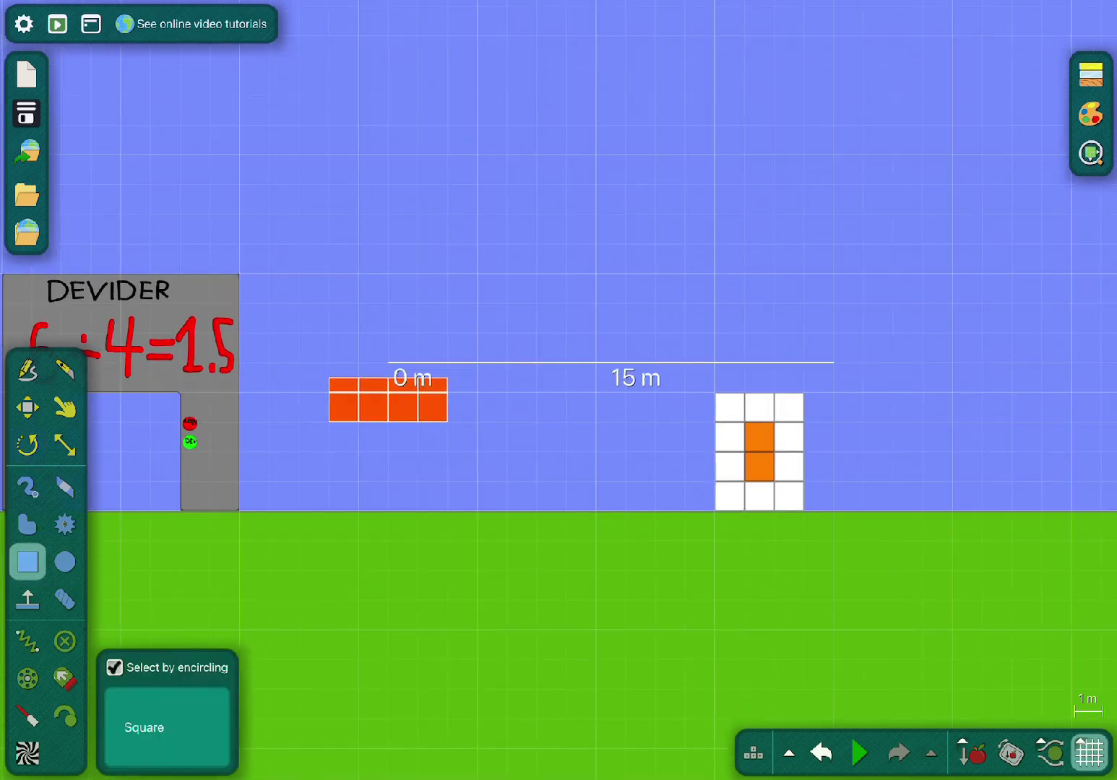
left_click_drag(447, 422, 448, 422)
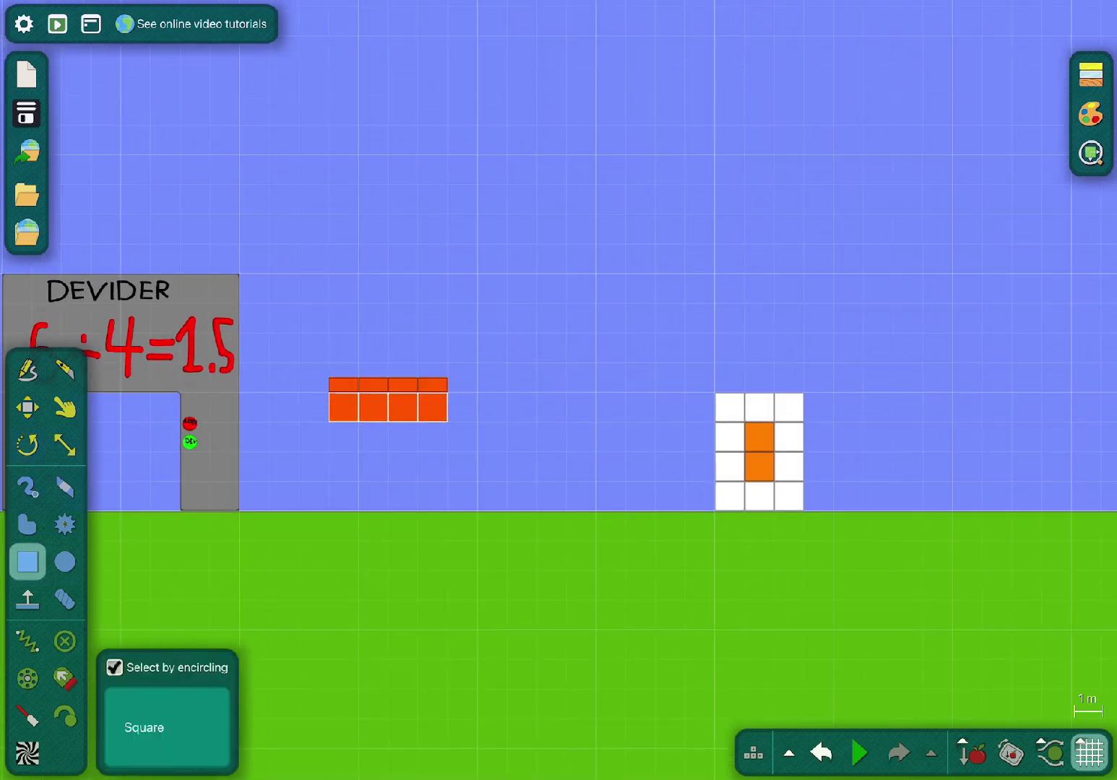
left_click_drag(388, 399, 894, 414)
scroll(558, 390, "down", 2)
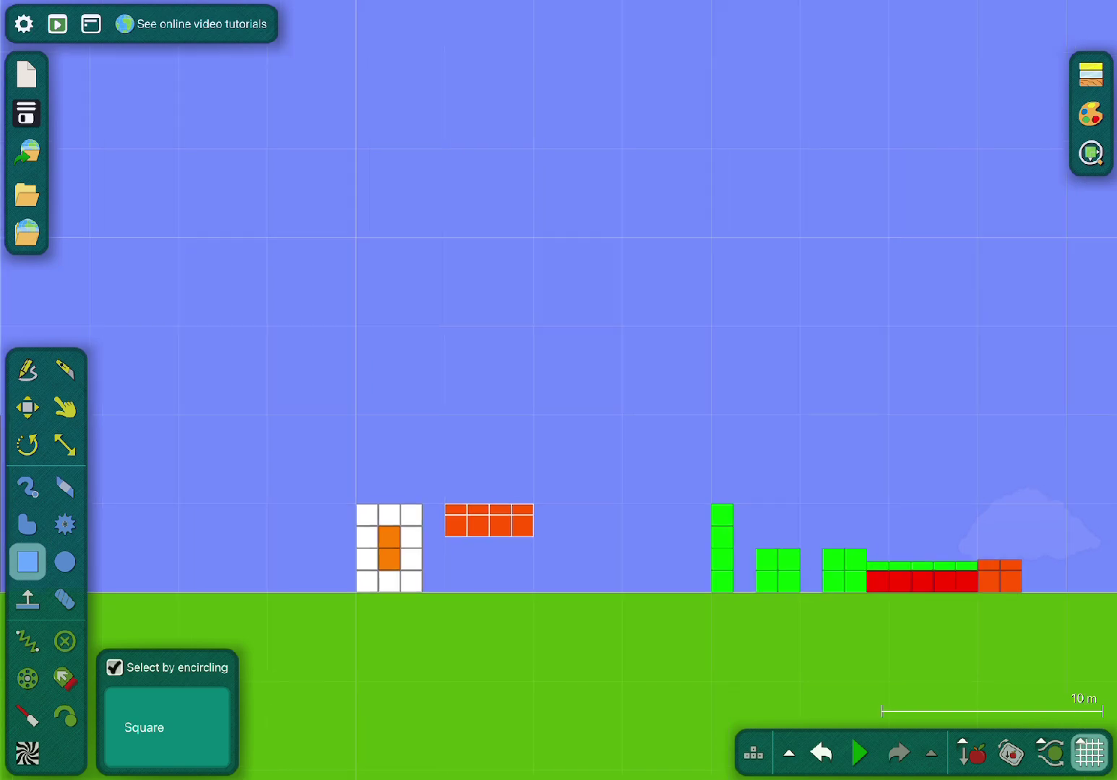
- Set the four-column orange-red block on the ground against the left side of the first orange two-block
left_click_drag(490, 520, 1101, 485)
scroll(519, 502, "up", 3)
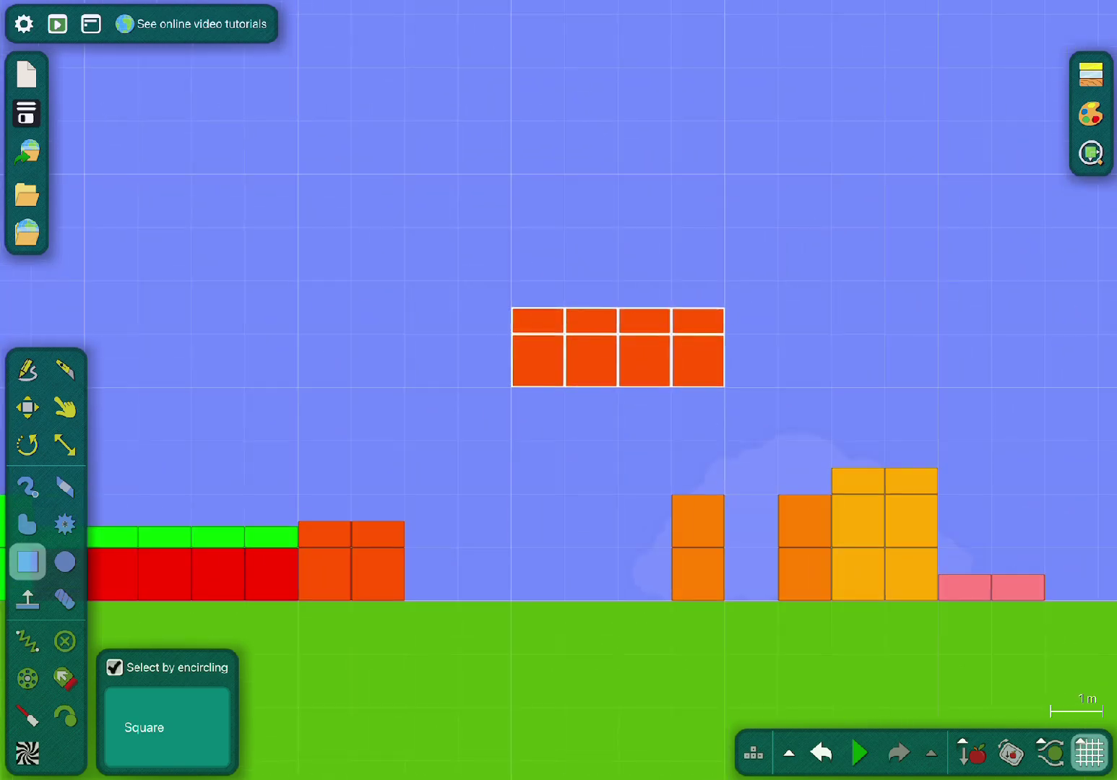
left_click_drag(617, 346, 562, 561)
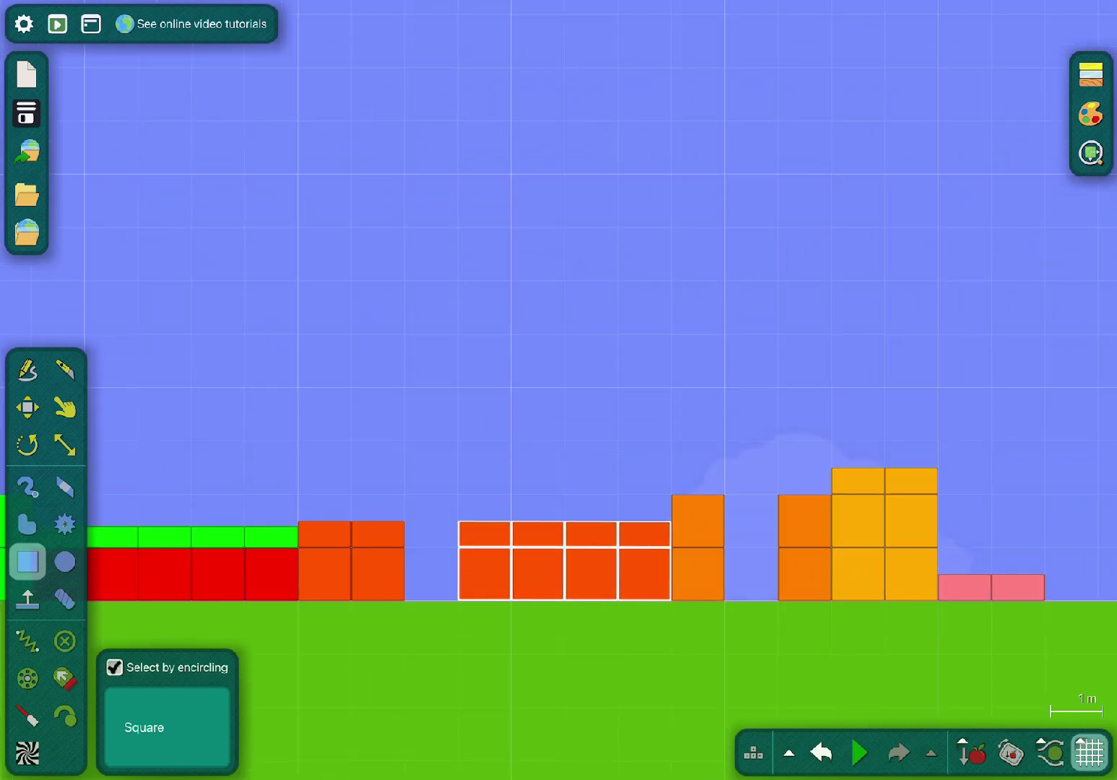
- Select the green four-block between the yellow three-block and the cyan five-block and lift it above the row of blocks
scroll(558, 505, "up", 1)
scroll(559, 505, "down", 2)
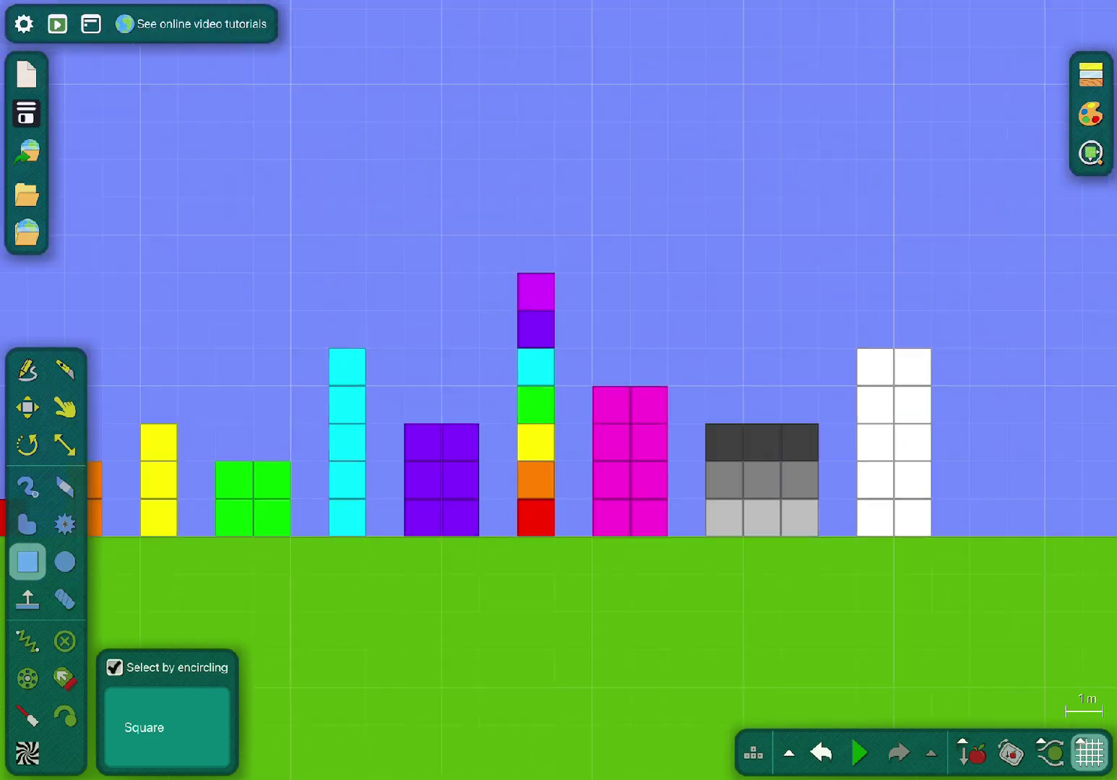
scroll(558, 506, "down", 1)
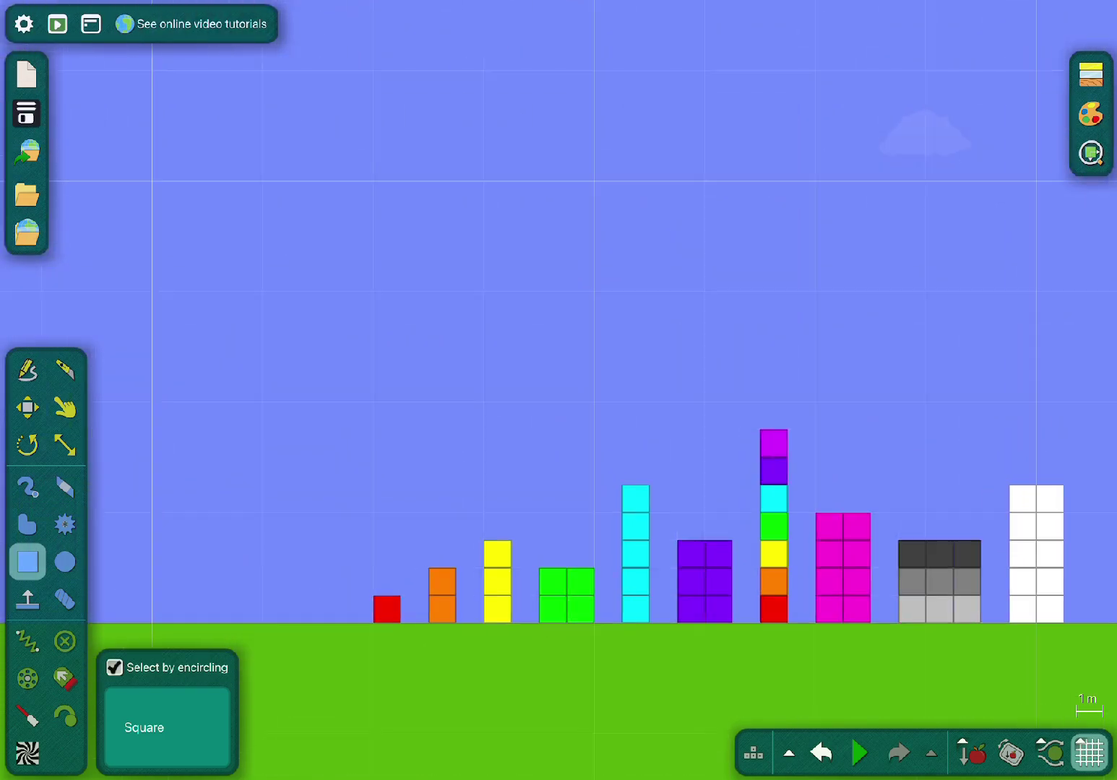
scroll(559, 506, "up", 3)
left_click(615, 601)
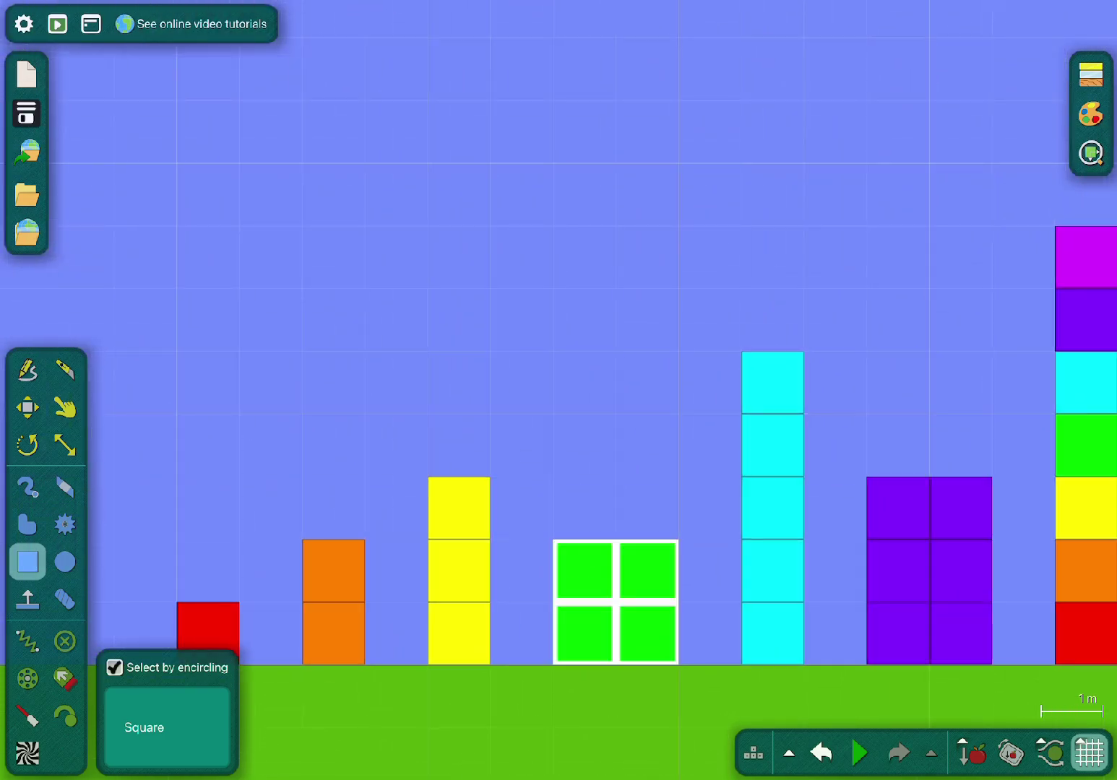
scroll(464, 639, "down", 2)
left_click_drag(464, 638, 662, 327)
scroll(662, 326, "down", 1)
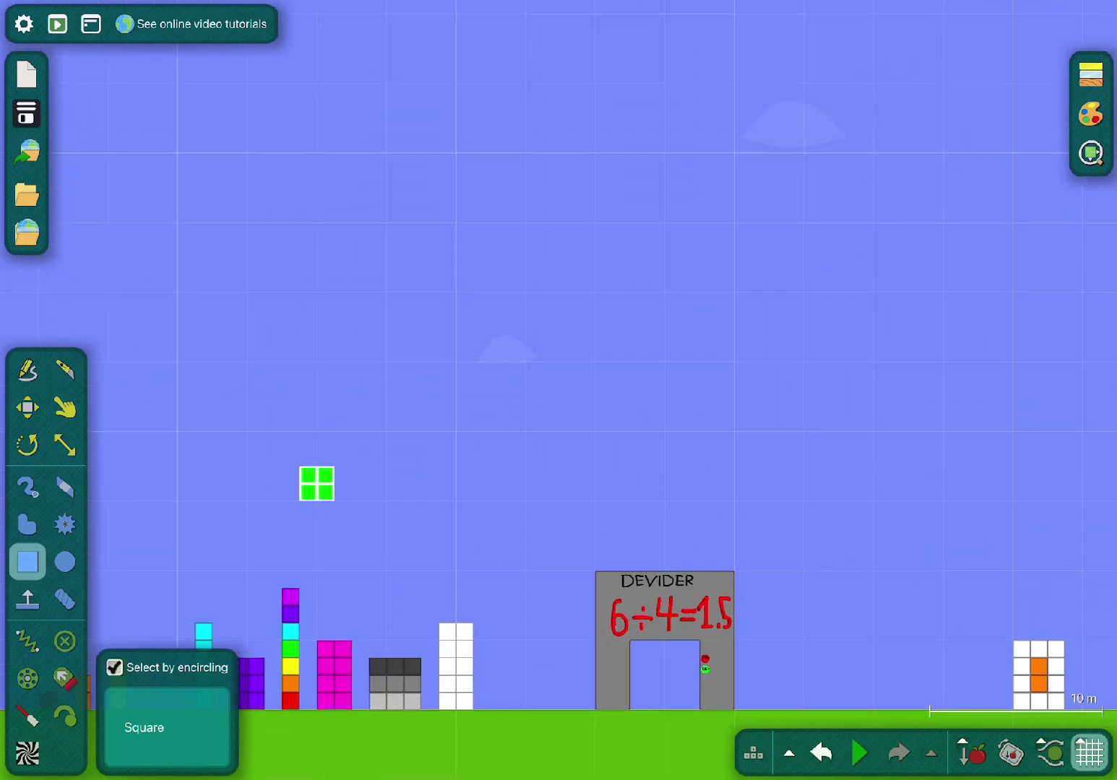
- Carry the green four-block into the middle of the gate's opening, set it on the ground and deselect it
left_click_drag(316, 431, 387, 570)
left_click_drag(456, 500, 326, 483)
left_click_drag(316, 483, 516, 502)
scroll(486, 629, "up", 6)
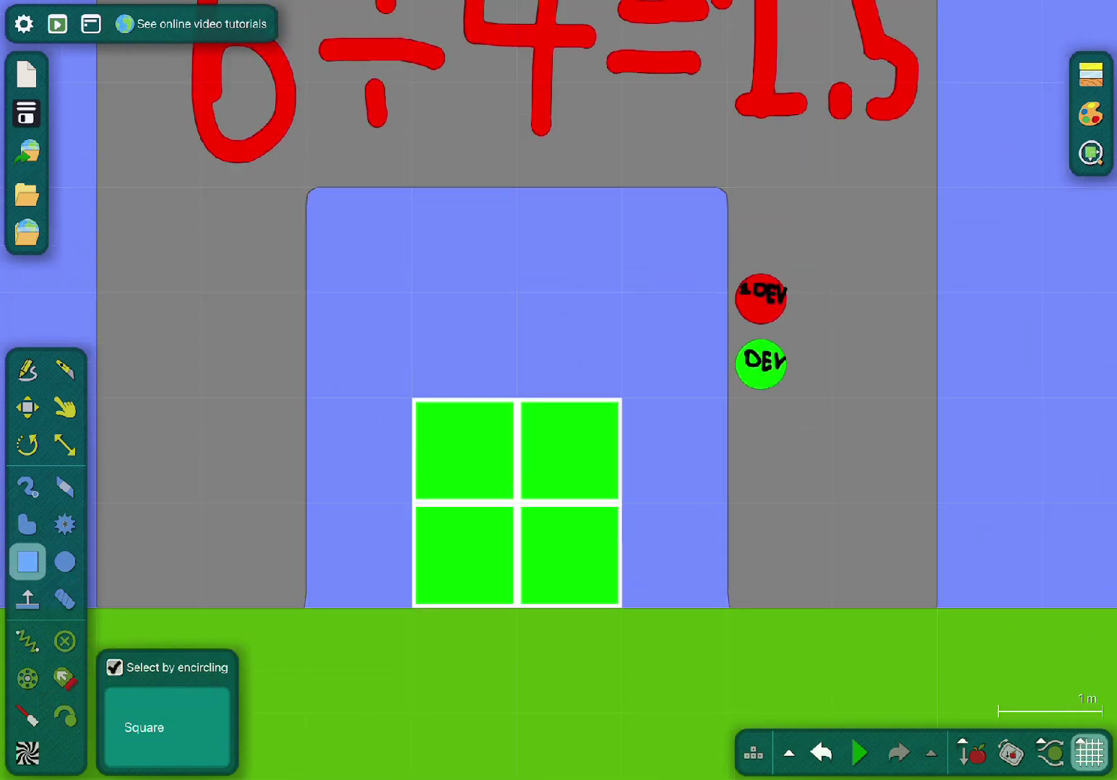
key("Escape")
- Encircle the red "6 ÷ 4 = 1.5" on the gate and delete it
scroll(734, 333, "up", 3)
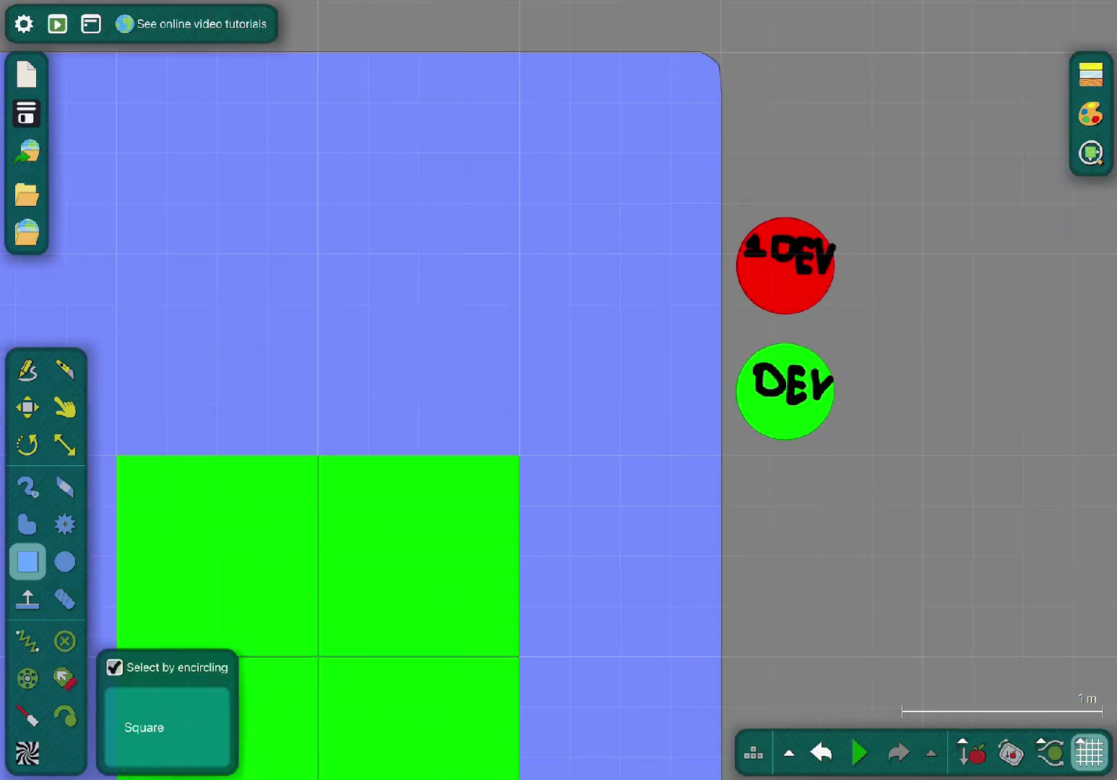
scroll(558, 390, "down", 4)
scroll(559, 390, "up", 2)
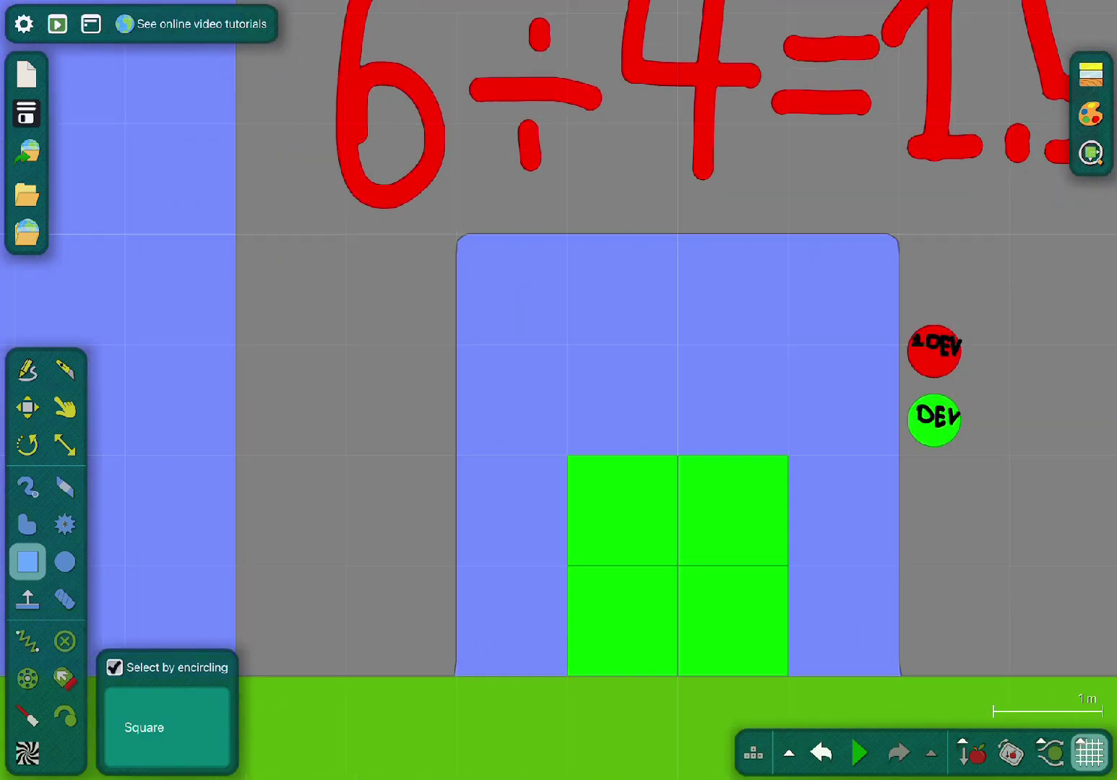
scroll(558, 390, "down", 2)
scroll(558, 390, "up", 1)
left_click_drag(162, 187, 656, 282)
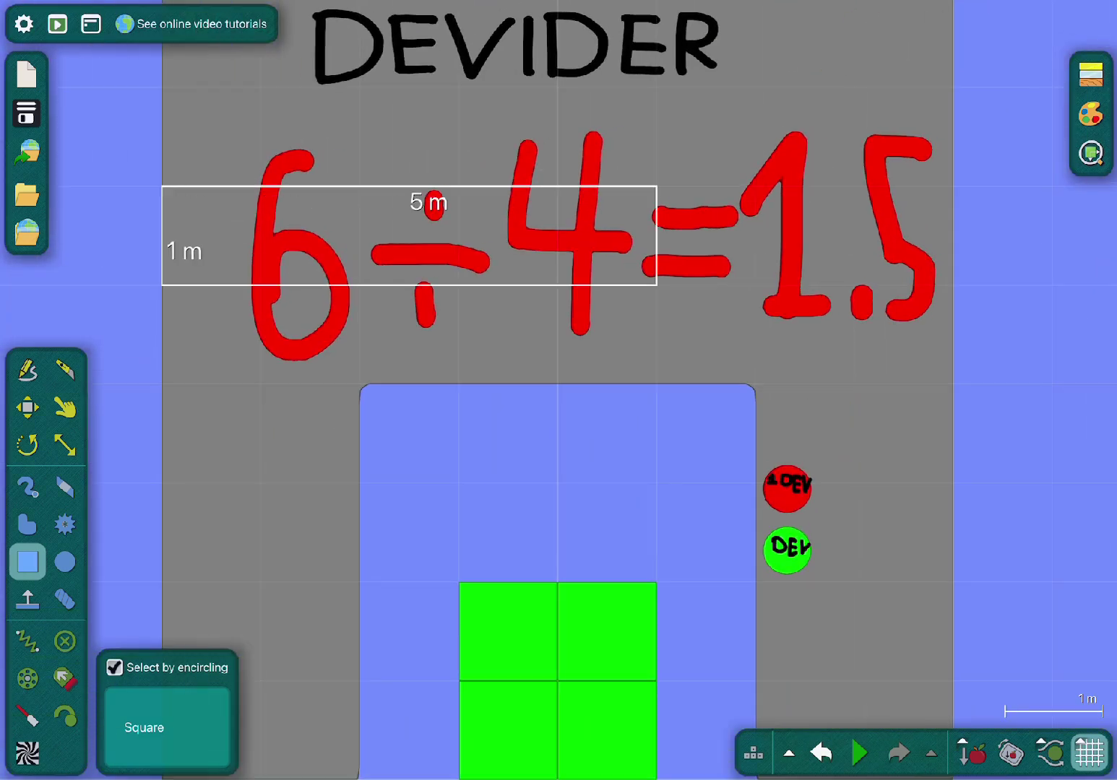
left_click_drag(161, 187, 360, 87)
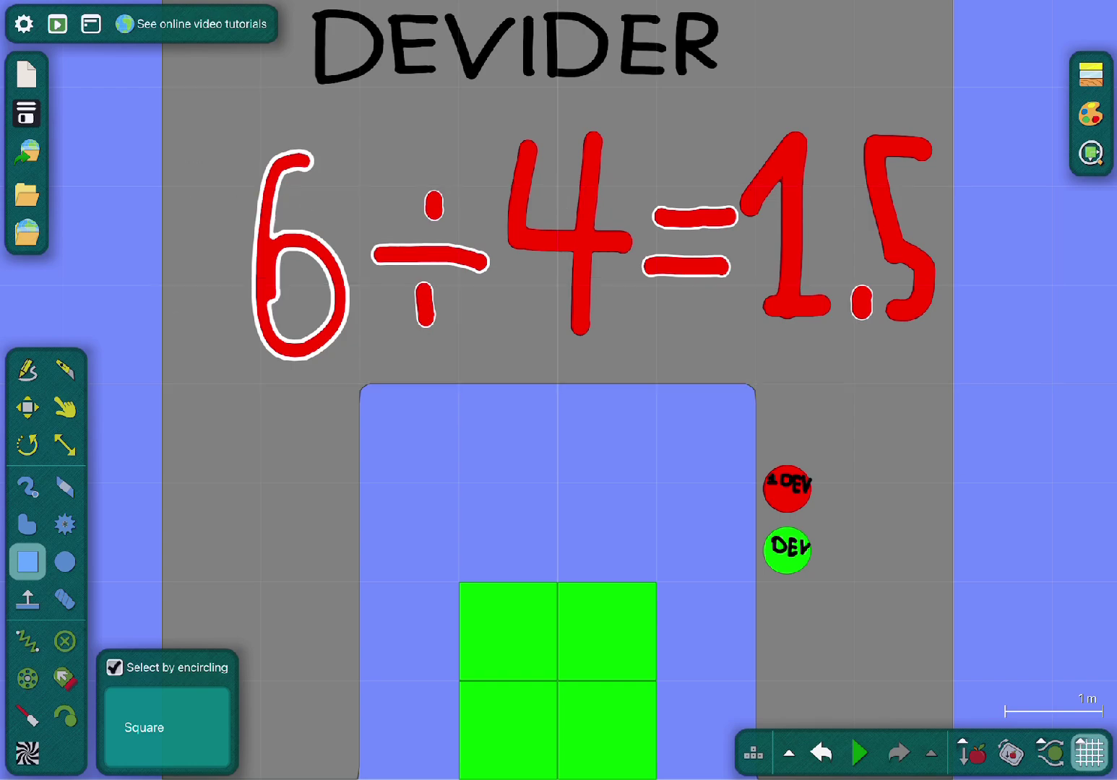
left_click_drag(162, 83, 1048, 386)
scroll(1025, 202, "up", 4)
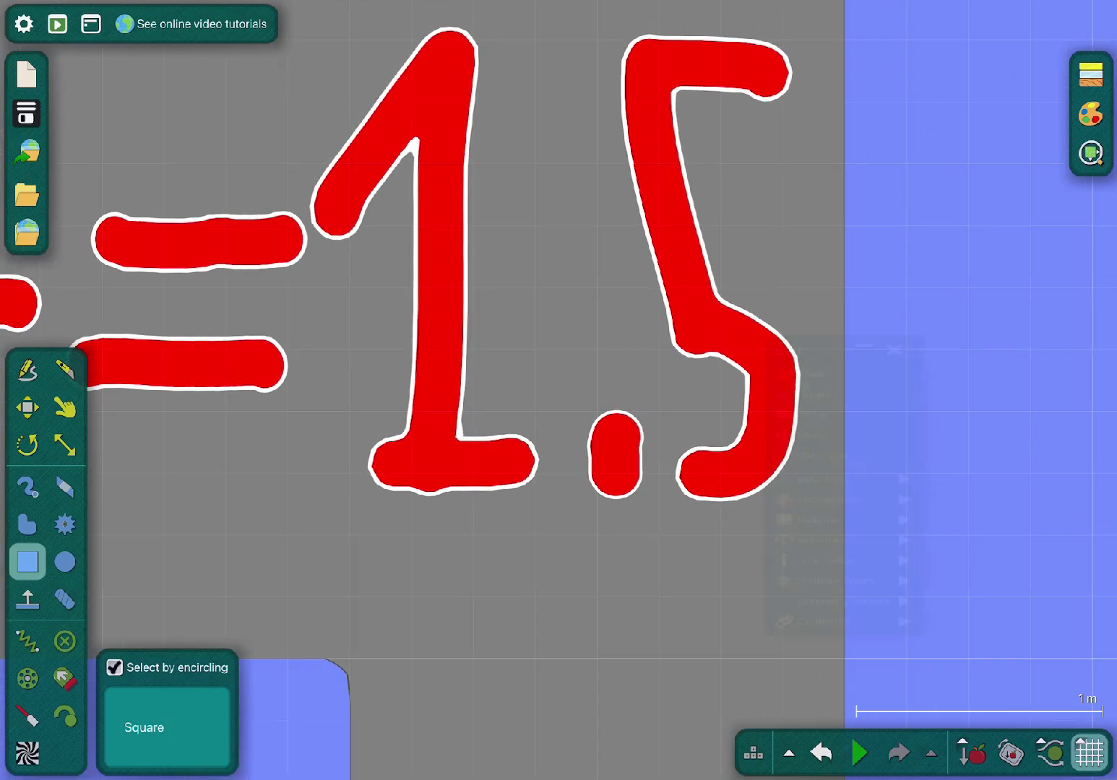
key("Delete")
- Write a red "4" below the DEVIDER title at the gate's left side with the 0.220 m brush
scroll(903, 477, "down", 7)
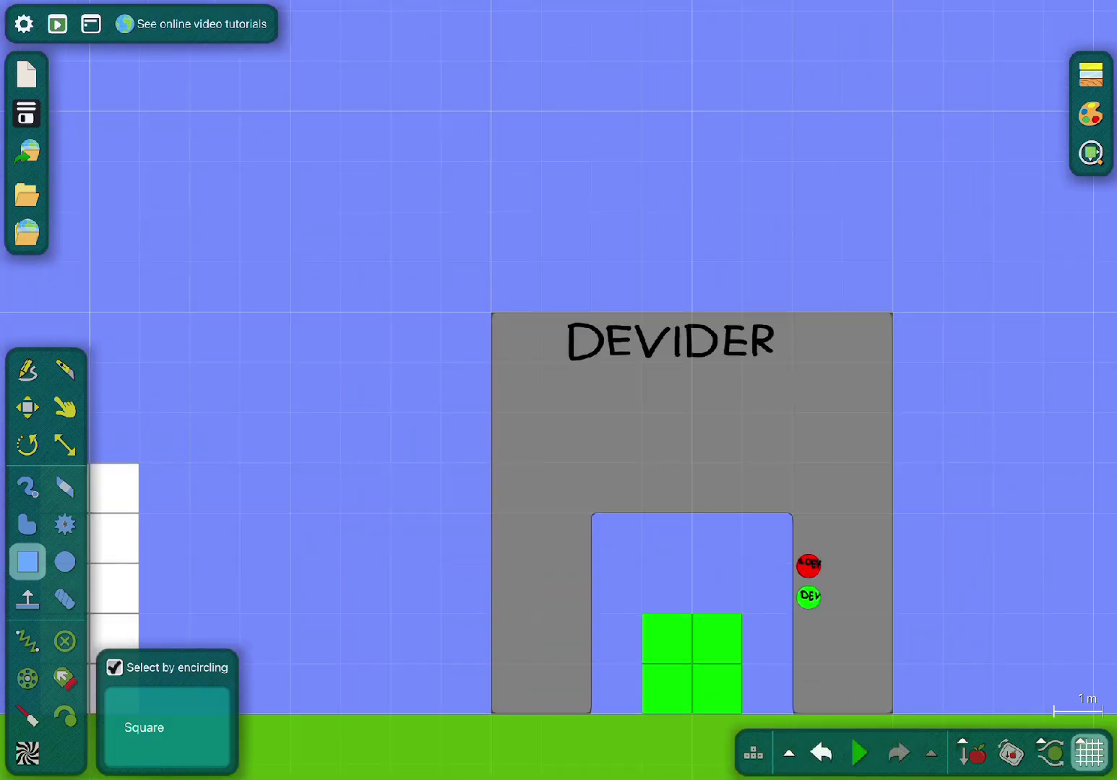
scroll(629, 464, "up", 5)
key("b")
mouse_move(338, 278)
left_mouse_down()
mouse_move(338, 423)
mouse_move(586, 436)
left_mouse_up()
scroll(506, 412, "up", 2)
key("b")
key("b")
mouse_move(449, 225)
left_mouse_down()
mouse_move(462, 405)
mouse_move(535, 726)
left_mouse_up()
- Draw a red division sign after the 4 with the 0.220 m brush
scroll(506, 614, "down", 4)
key("p")
key("b")
scroll(650, 433, "up", 3)
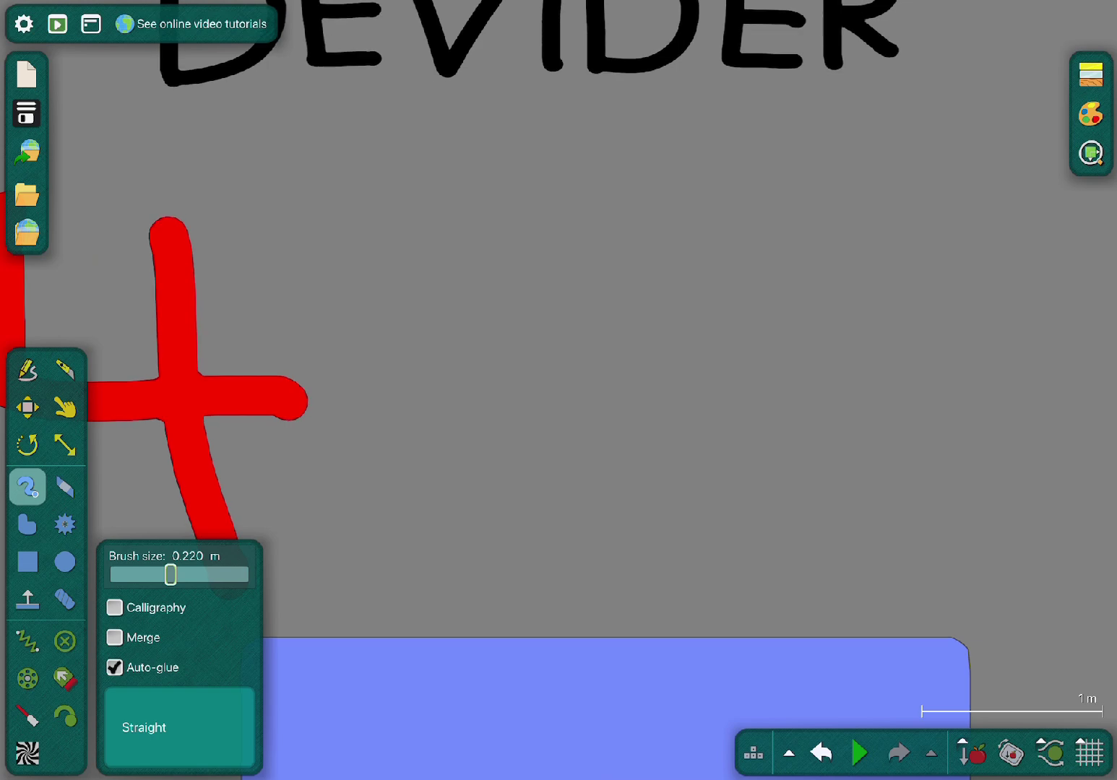
left_click_drag(365, 423, 598, 399)
left_click_drag(482, 451, 500, 543)
left_click_drag(459, 278, 468, 327)
- Write "2 = 2" in red after the division sign, then switch from the brush to the box tool
scroll(468, 327, "down", 1)
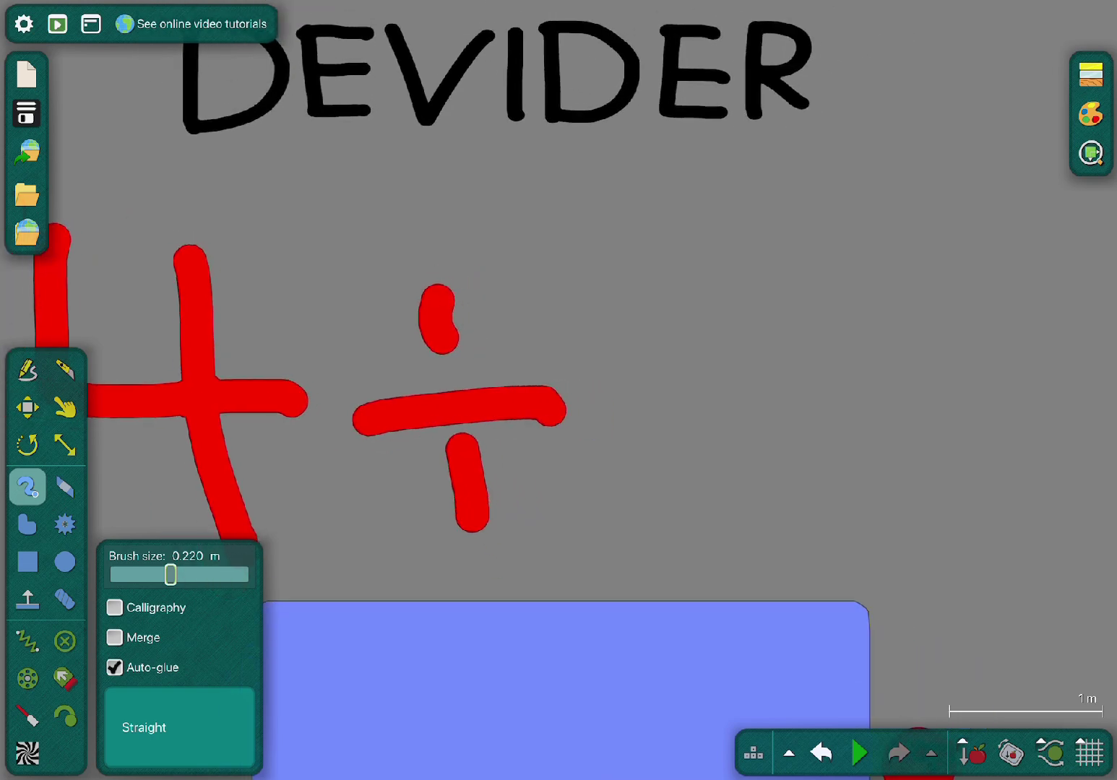
mouse_move(558, 238)
left_mouse_down()
mouse_move(768, 346)
mouse_move(822, 498)
left_mouse_up()
scroll(823, 498, "up", 2)
left_click_drag(496, 482, 633, 483)
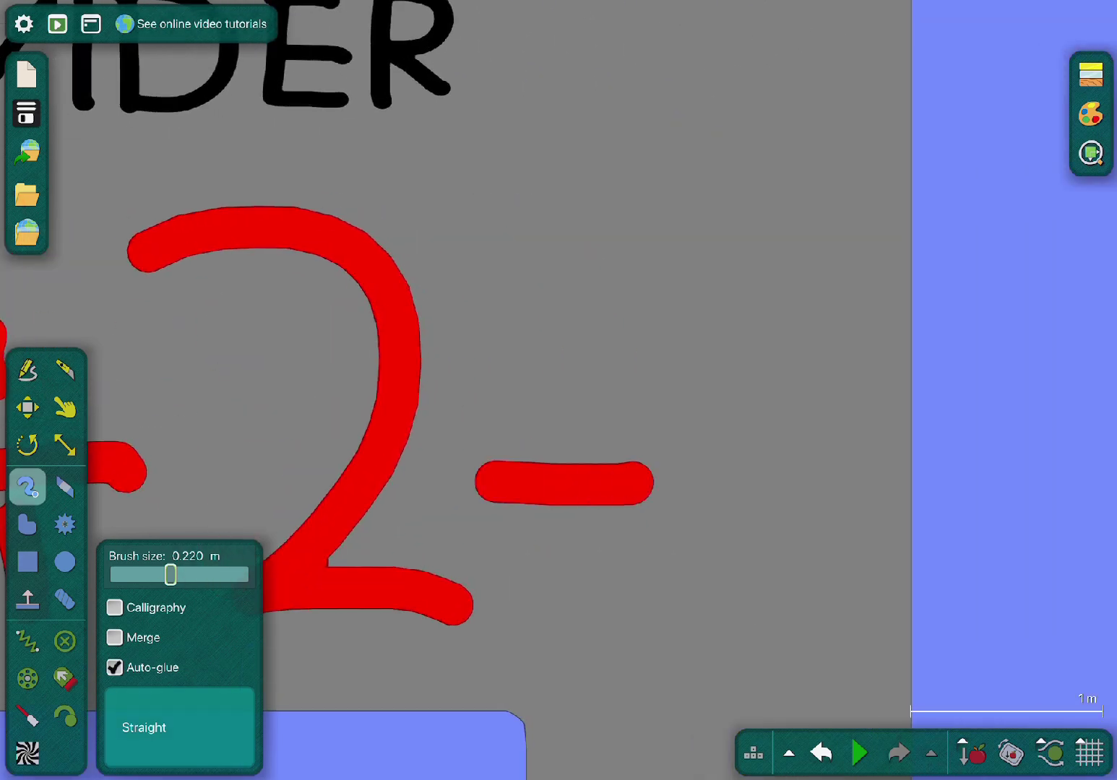
left_click_drag(499, 413, 594, 396)
mouse_move(668, 257)
left_mouse_down()
mouse_move(820, 431)
mouse_move(816, 593)
left_mouse_up()
key("r")
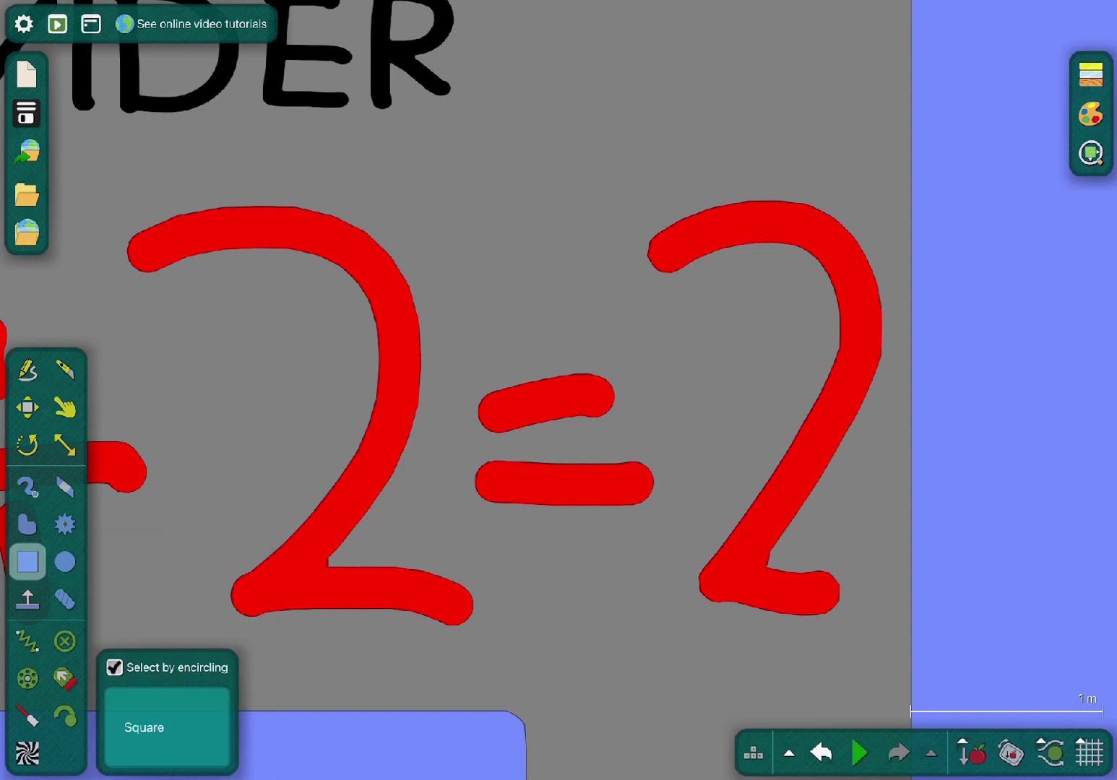
- Turn on the grid and return the green four-block from the gate to the gap between the yellow three-block and the cyan five-block
scroll(795, 347, "down", 5)
scroll(708, 498, "up", 3)
scroll(505, 469, "down", 3)
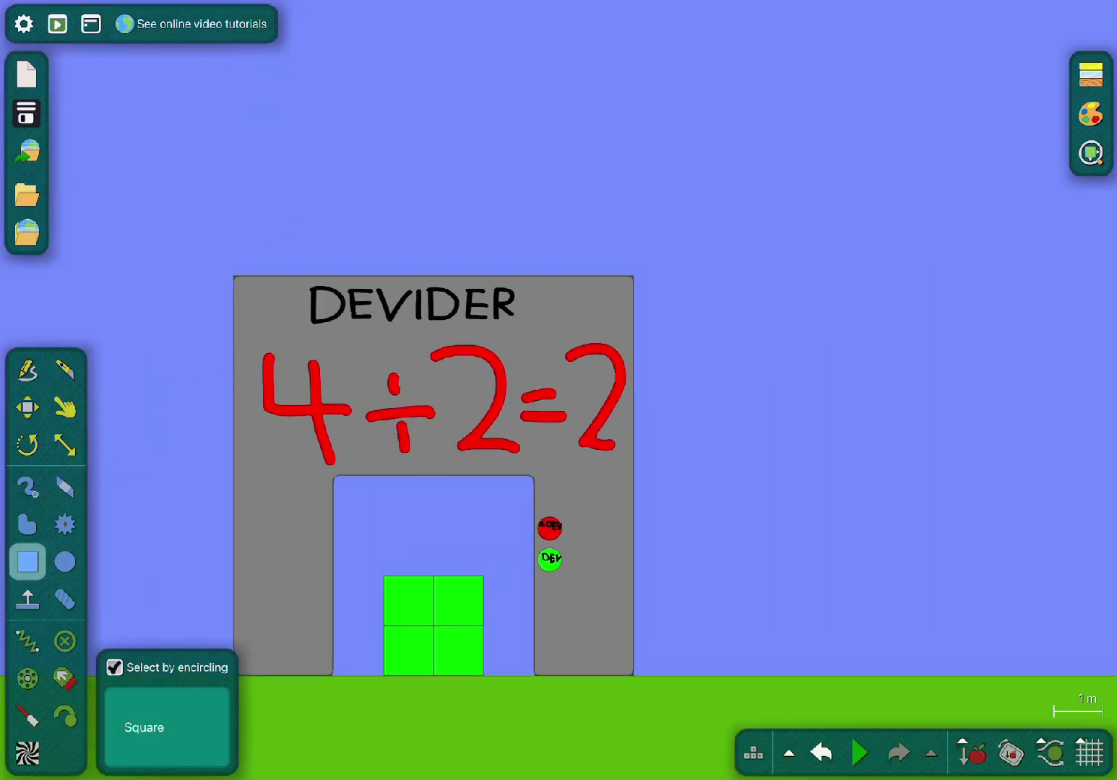
key("g")
left_click(433, 626)
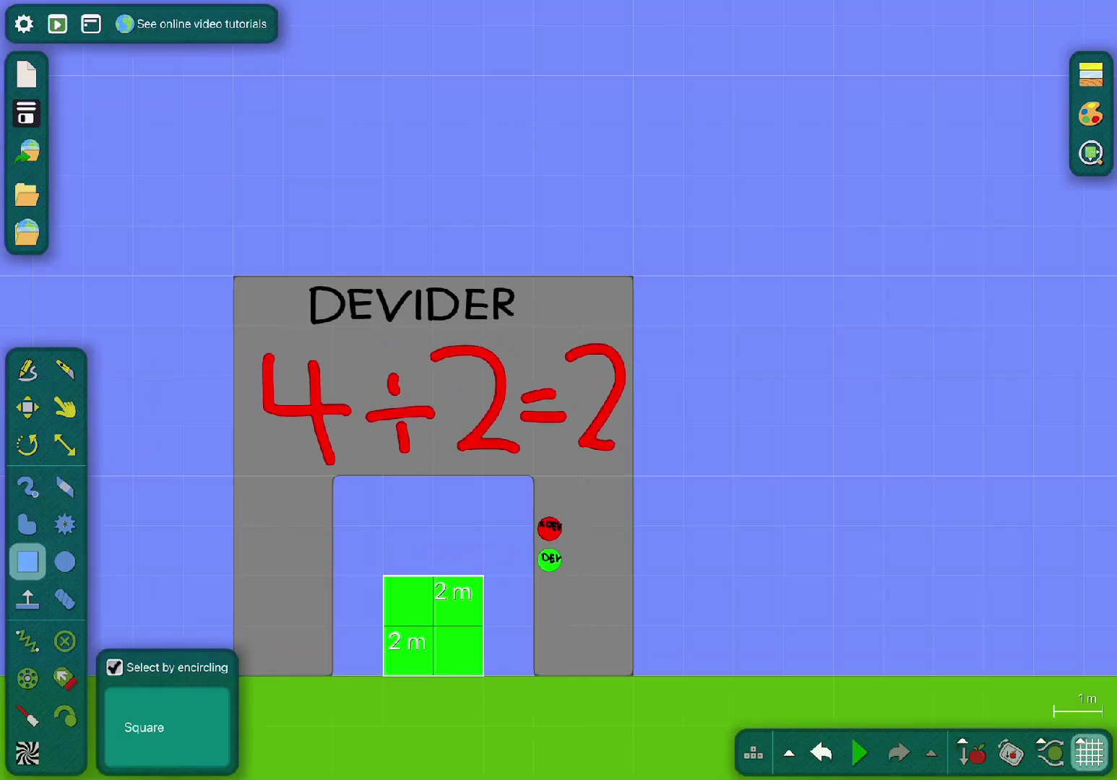
scroll(506, 470, "down", 3)
left_click_drag(680, 576, 357, 427)
scroll(357, 427, "down", 3)
left_click_drag(883, 441, 637, 491)
scroll(637, 490, "up", 5)
left_click_drag(529, 429, 478, 579)
- Encircle the two orange two-blocks beside the amber block and lift them together above the orange-red blocks
scroll(559, 390, "down", 3)
scroll(558, 390, "down", 2)
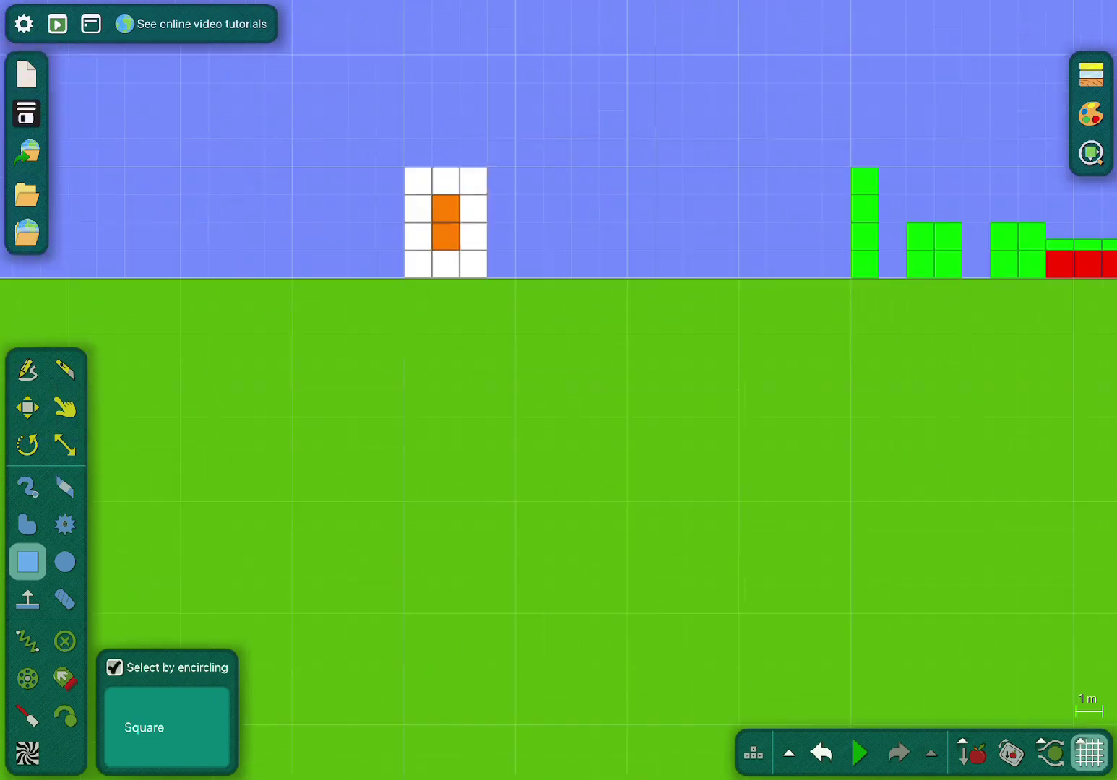
scroll(558, 390, "up", 2)
scroll(558, 390, "right", 10)
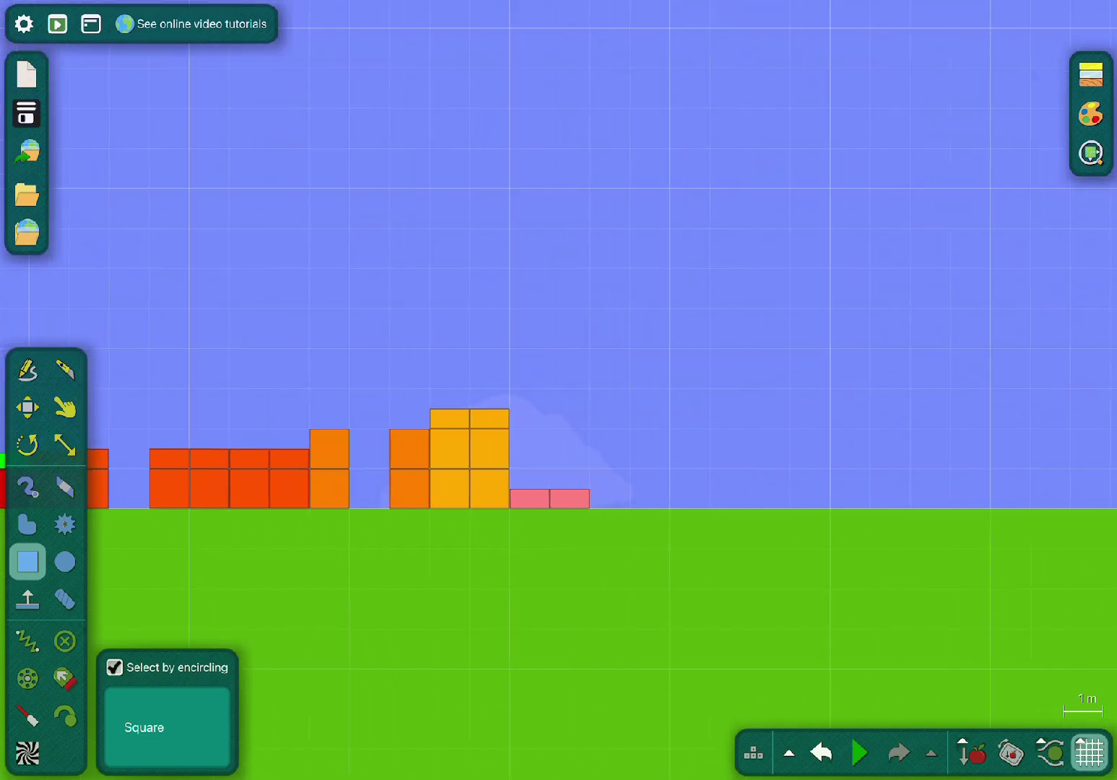
scroll(558, 390, "up", 4)
left_click_drag(321, 455, 709, 694)
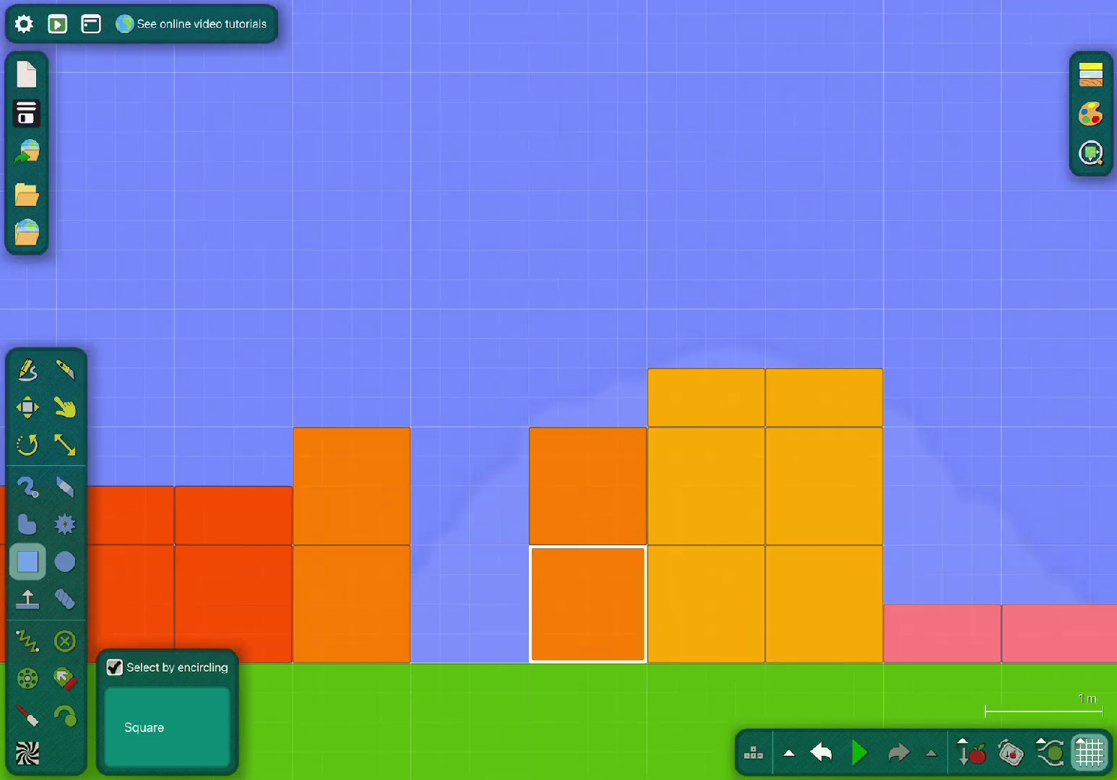
left_click_drag(292, 426, 679, 724)
scroll(924, 671, "down", 4)
left_click_drag(797, 632, 836, 594)
scroll(804, 676, "up", 4)
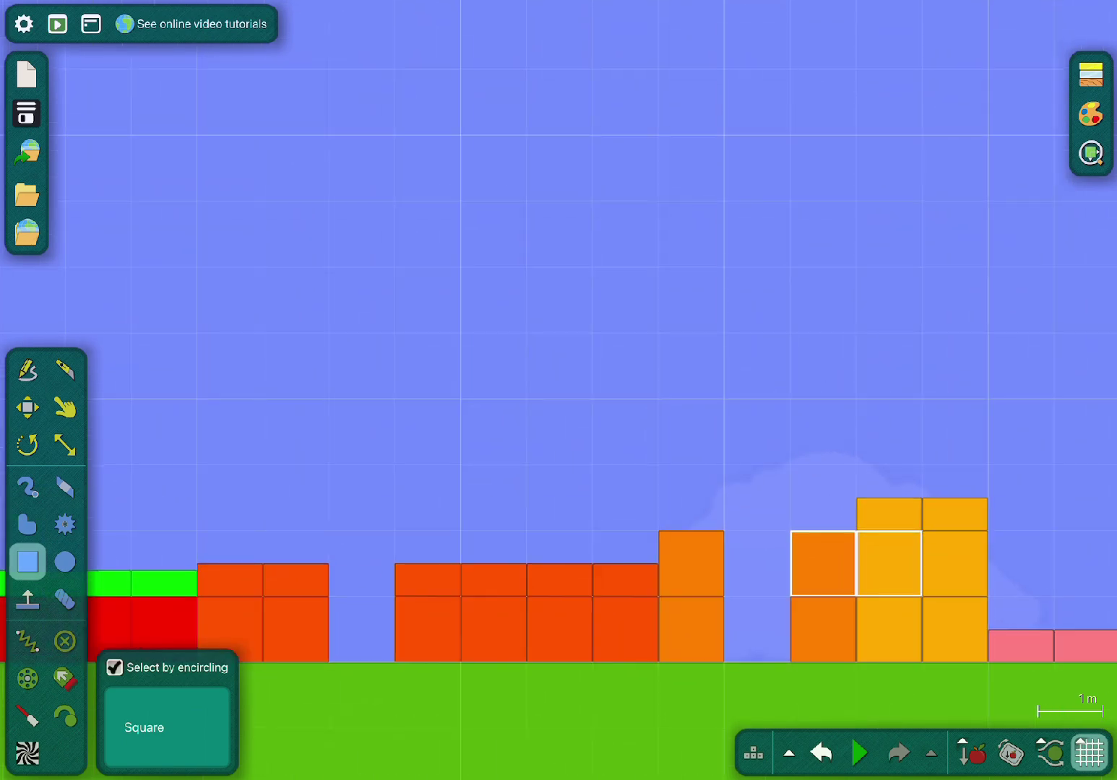
left_click_drag(657, 530, 858, 665)
left_click_drag(757, 596, 431, 343)
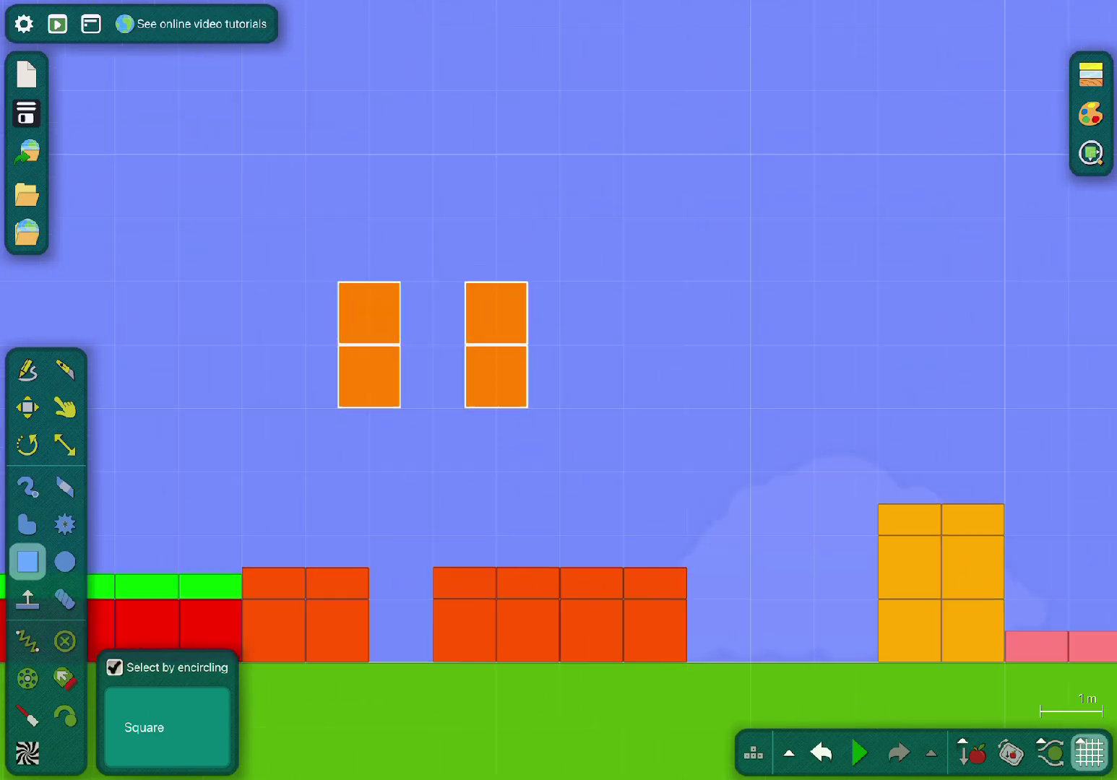
- Move the two orange two-blocks together onto the ground between the white ten-block and the DEVIDER gate
scroll(431, 344, "down", 2)
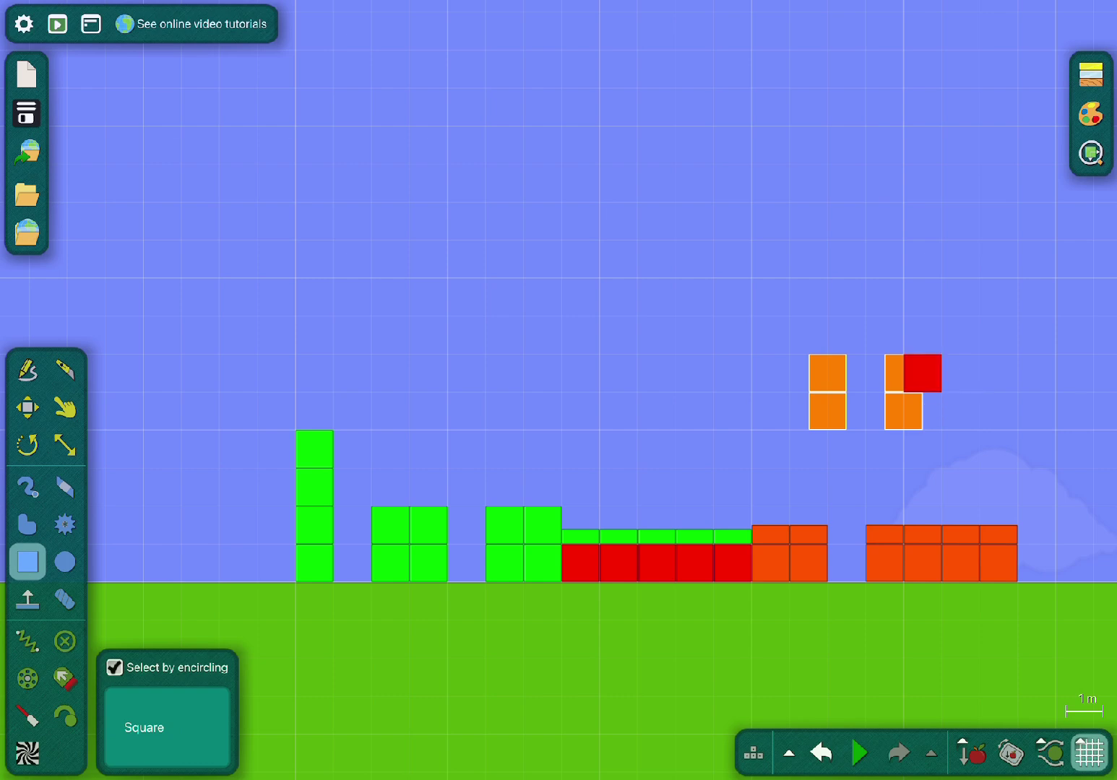
left_click_drag(865, 392, 50, 390)
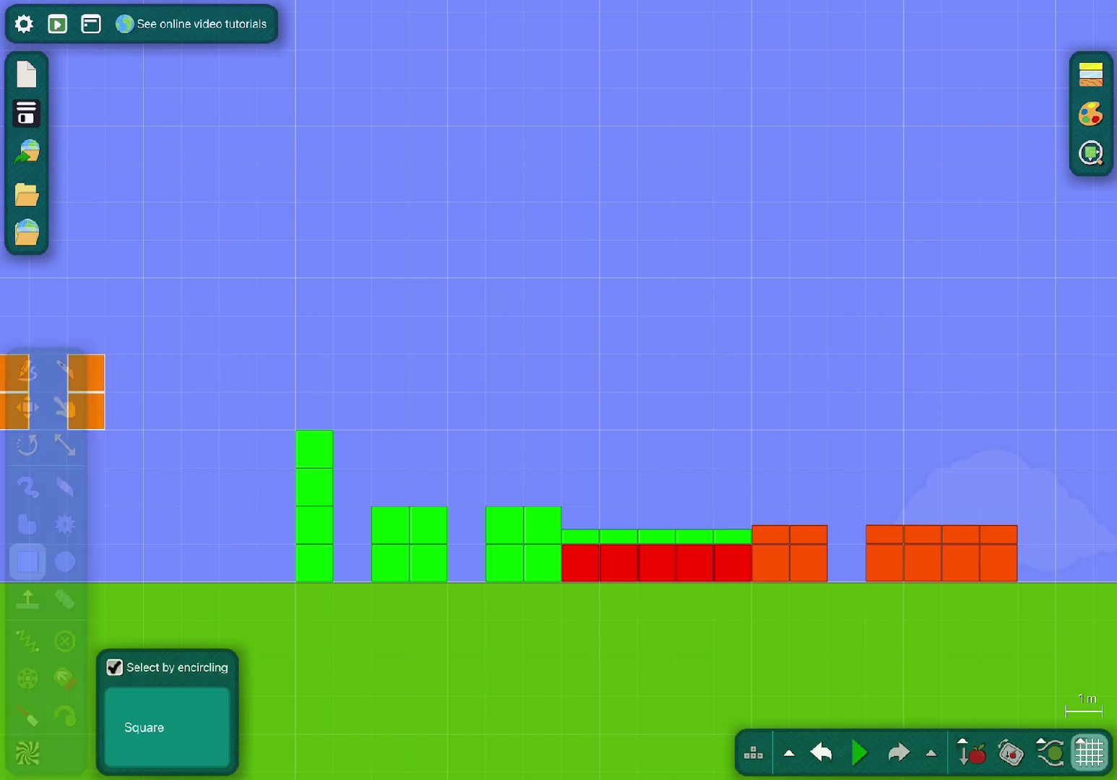
scroll(559, 390, "down", 2)
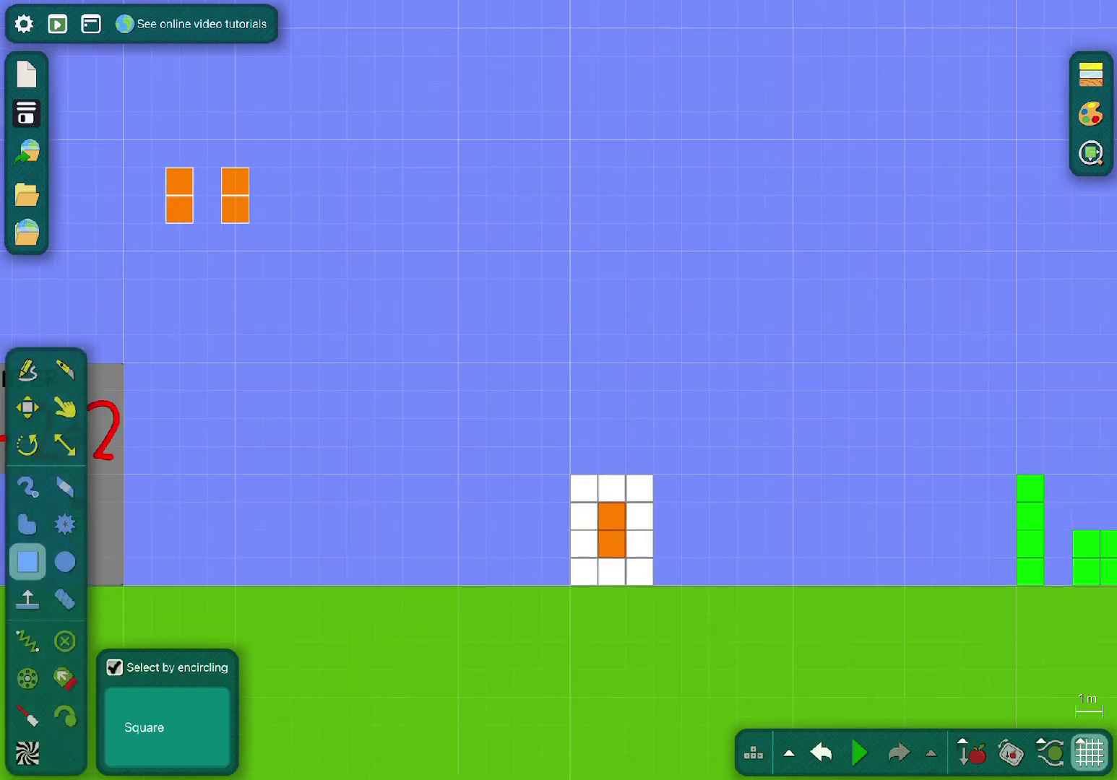
scroll(558, 390, "down", 2)
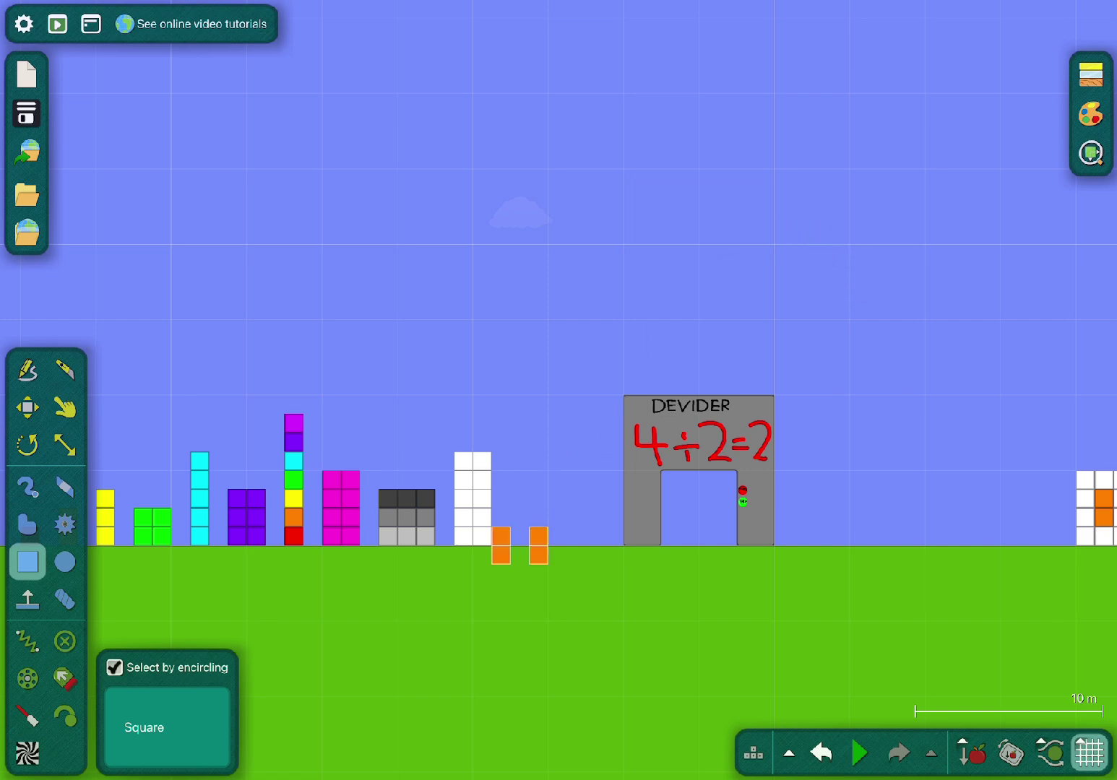
scroll(583, 525, "up", 5)
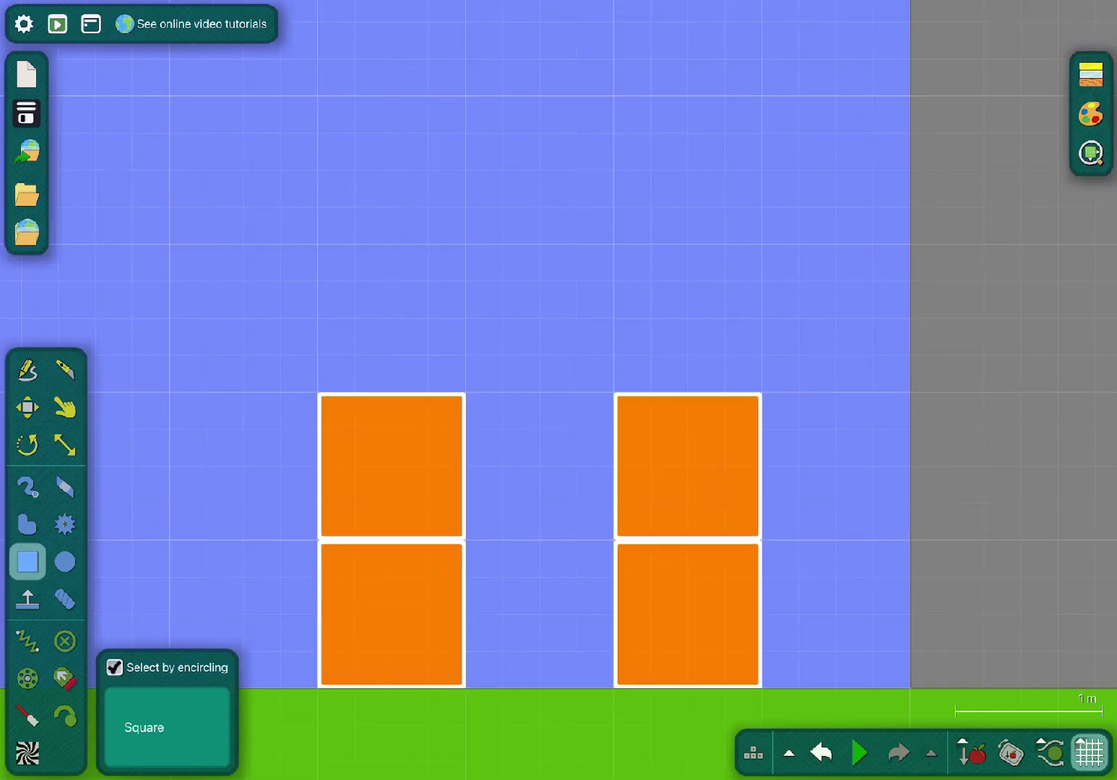
scroll(681, 542, "down", 1)
left_click_drag(572, 470, 572, 470)
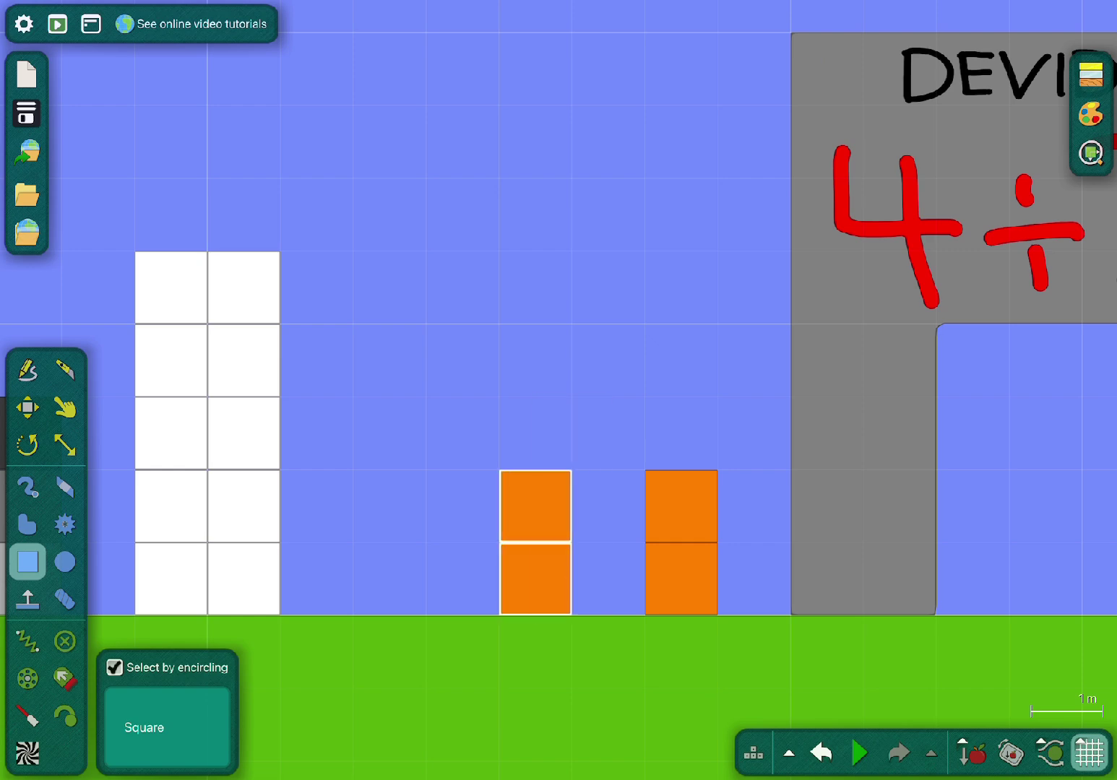
mouse_move(682, 542)
left_mouse_down()
mouse_move(716, 540)
mouse_move(644, 540)
mouse_move(681, 542)
left_mouse_up()
left_click_drag(499, 615, 571, 470)
mouse_move(535, 541)
left_mouse_down()
mouse_move(573, 541)
mouse_move(536, 542)
left_mouse_up()
- Cut the upper square of the orange two-block nearer the white block horizontally, 0.25 m below its top and 0.25 m above its bottom
scroll(567, 507, "up", 5)
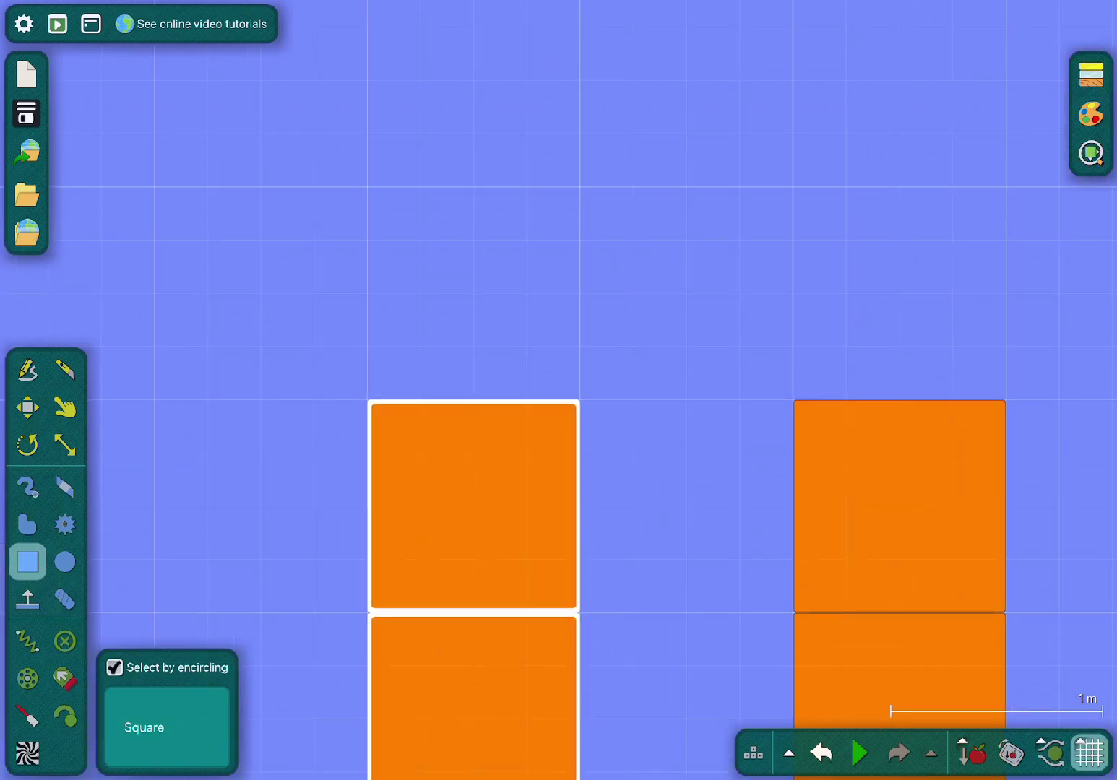
key("k")
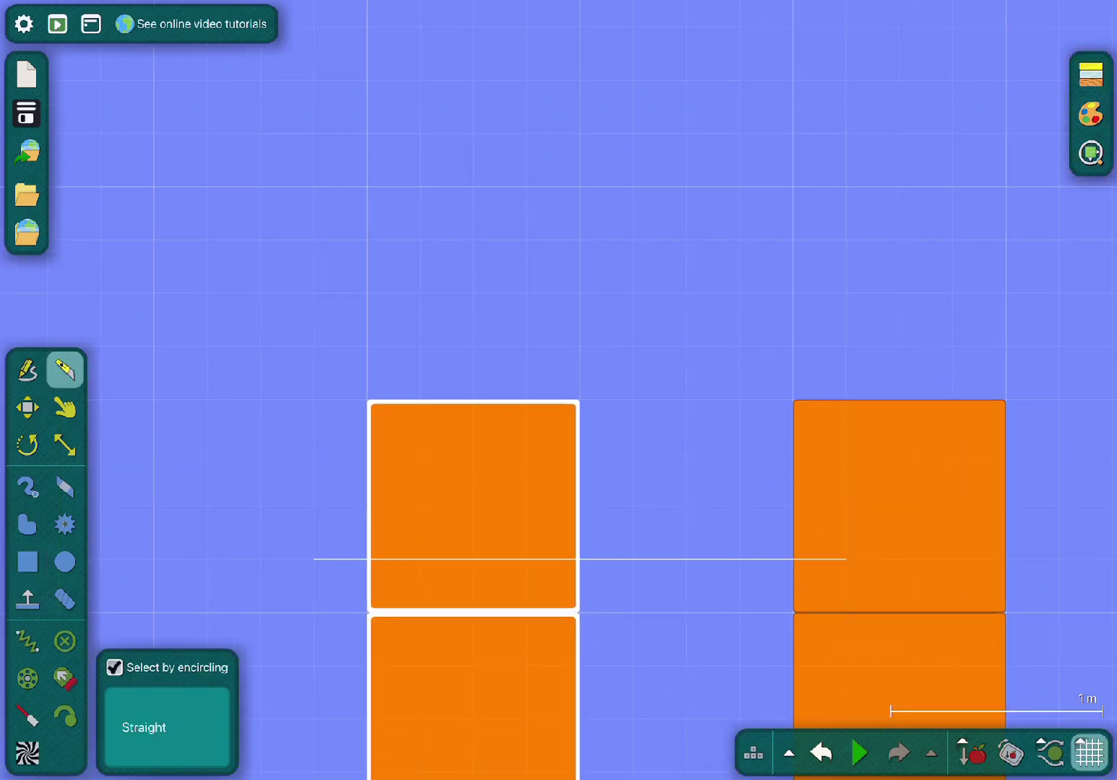
left_click_drag(846, 558, 1059, 558)
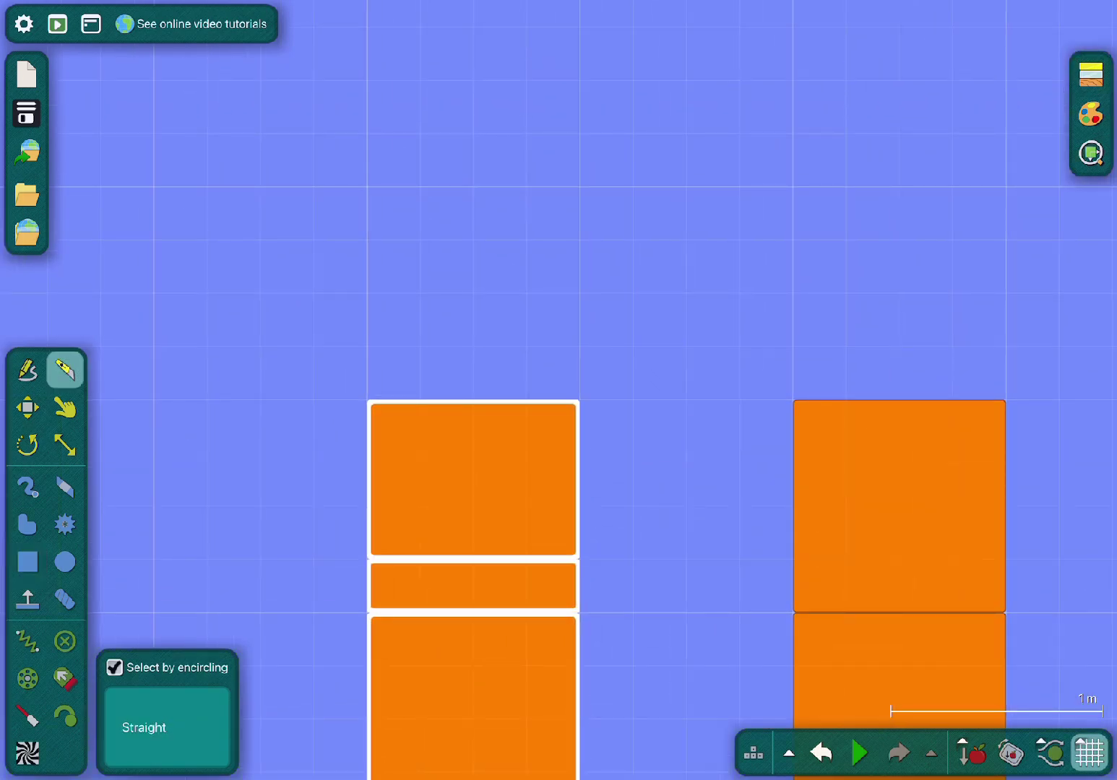
key("ctrl+z")
left_click_drag(314, 453, 739, 505)
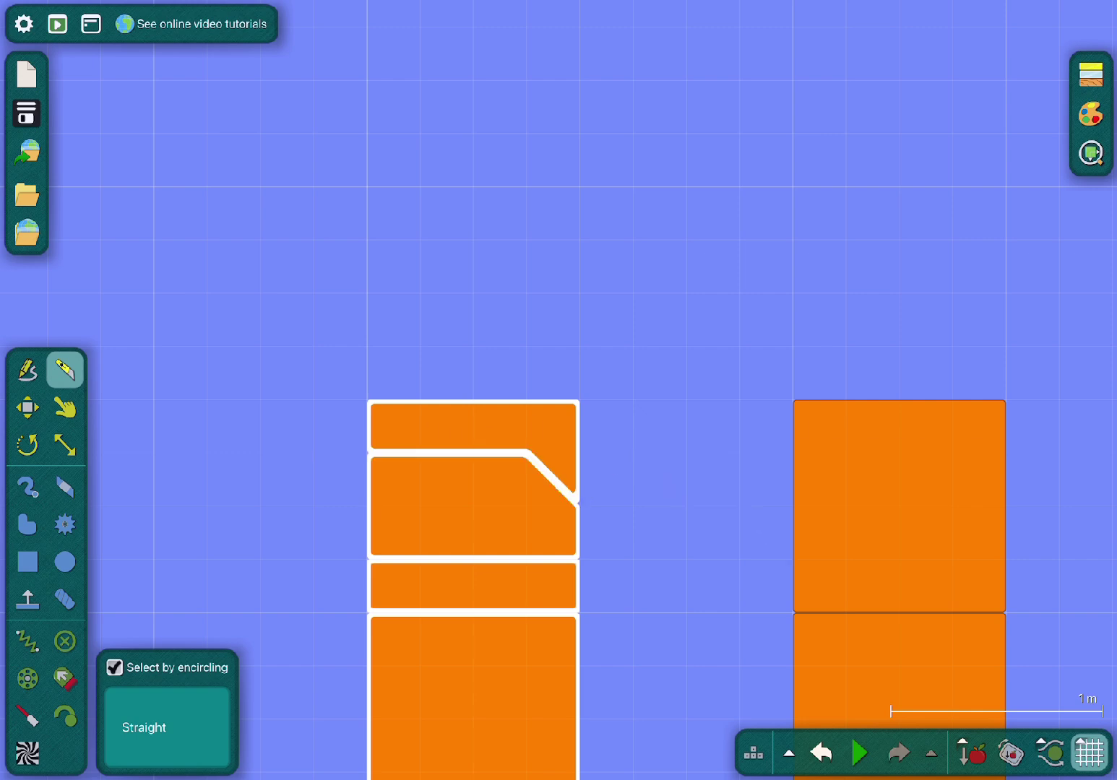
key("ctrl+z")
scroll(404, 529, "up", 3)
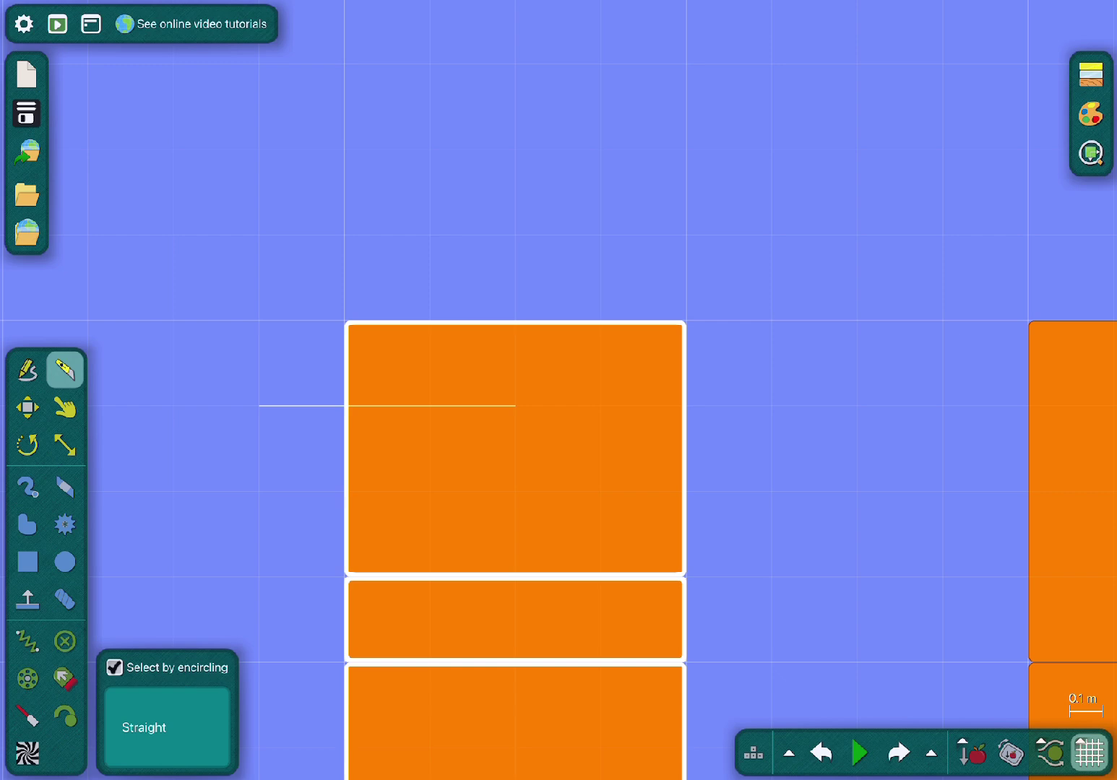
scroll(559, 390, "down", 1)
scroll(904, 614, "up", 3)
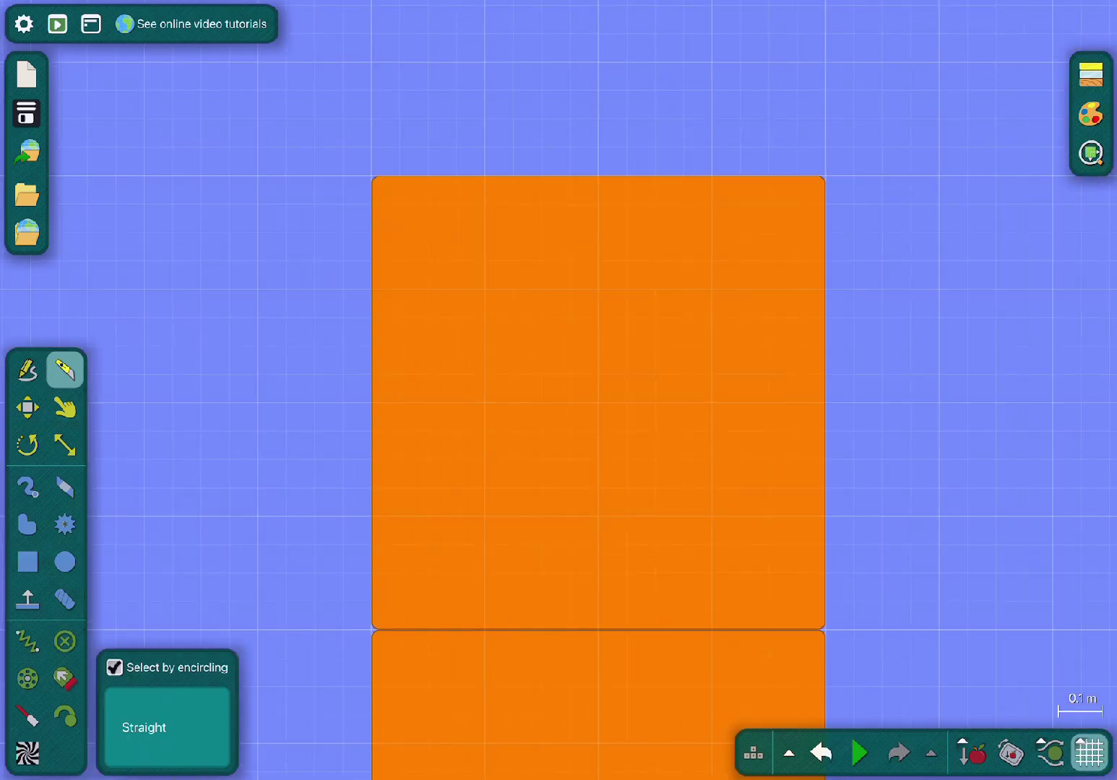
- Cut the upper square of the orange two-block nearer the gate into the same three horizontal bands as its neighbour
left_click_drag(286, 544, 882, 546)
scroll(778, 639, "down", 2)
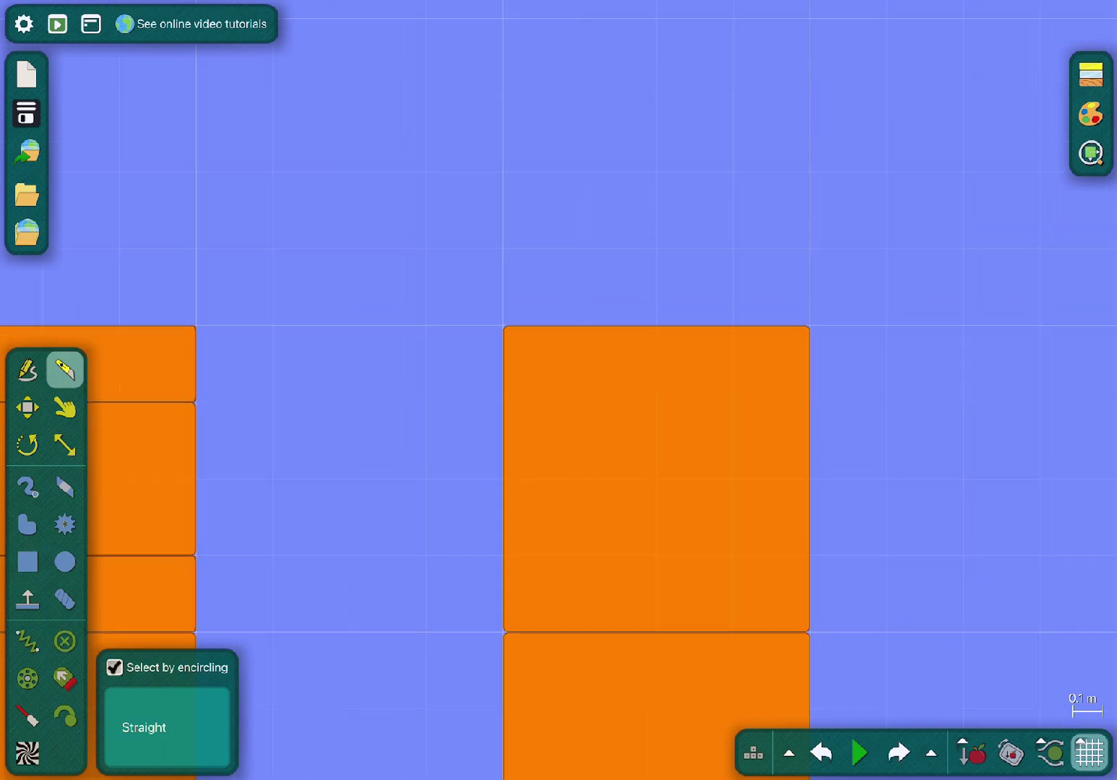
left_click_drag(886, 555, 1039, 556)
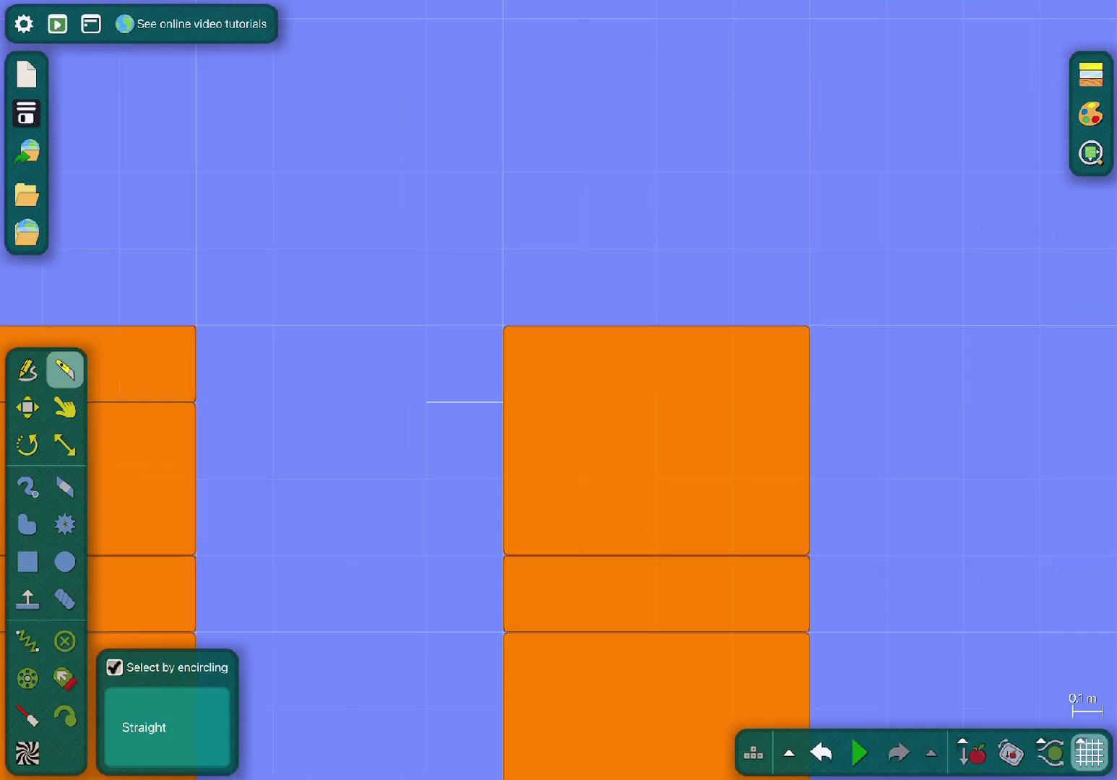
left_click_drag(426, 402, 1040, 401)
scroll(558, 390, "down", 5)
- Recolour the middle band of the orange two-block nearer the white block light purple, with hue 270° and saturation 48%
left_click(28, 561)
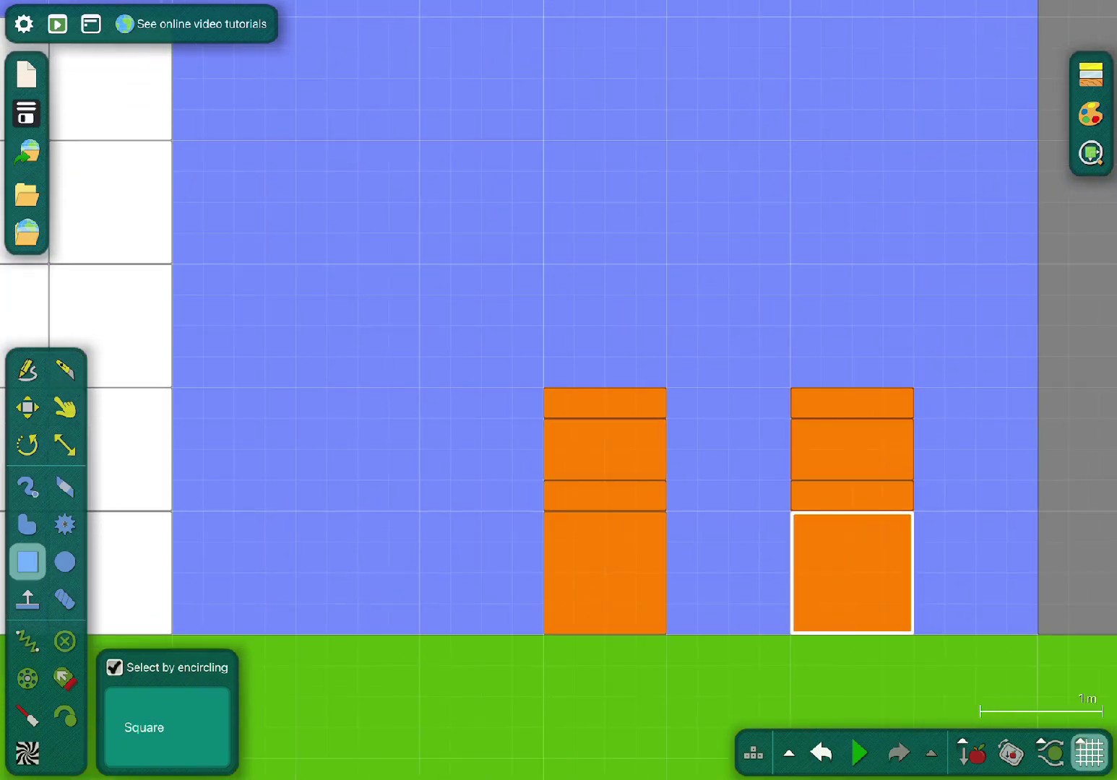
left_click(605, 448)
scroll(656, 471, "up", 5)
left_click(1090, 113)
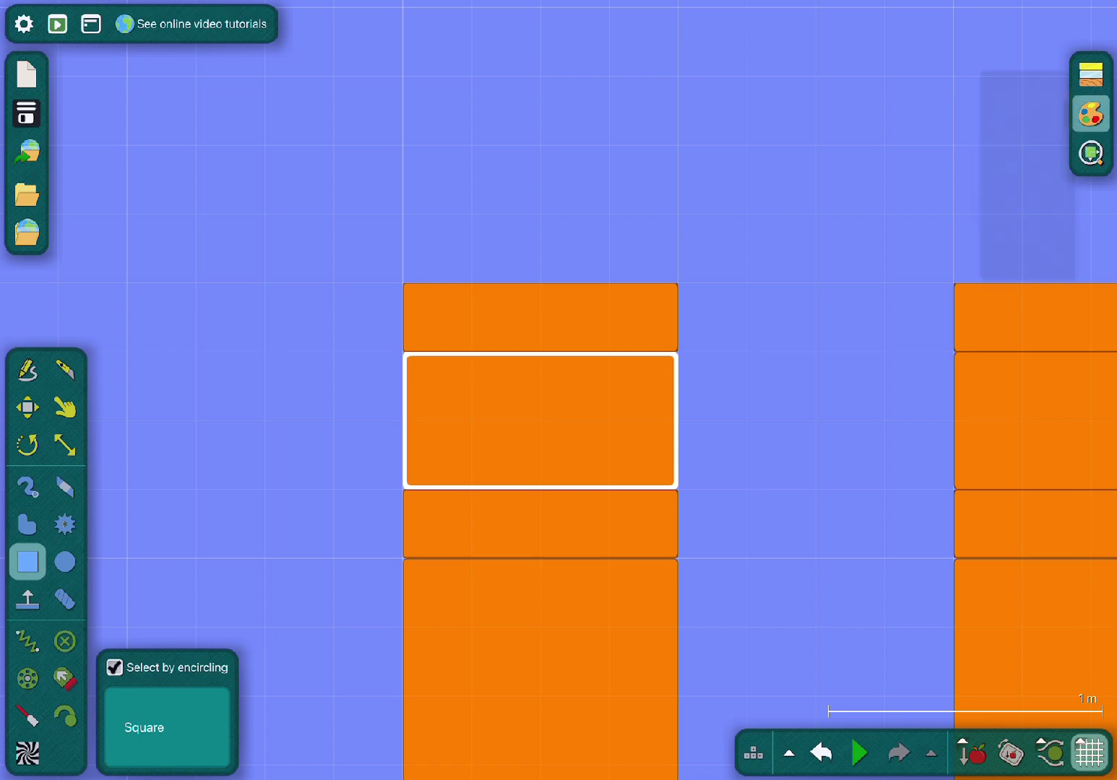
left_click_drag(849, 197, 899, 217)
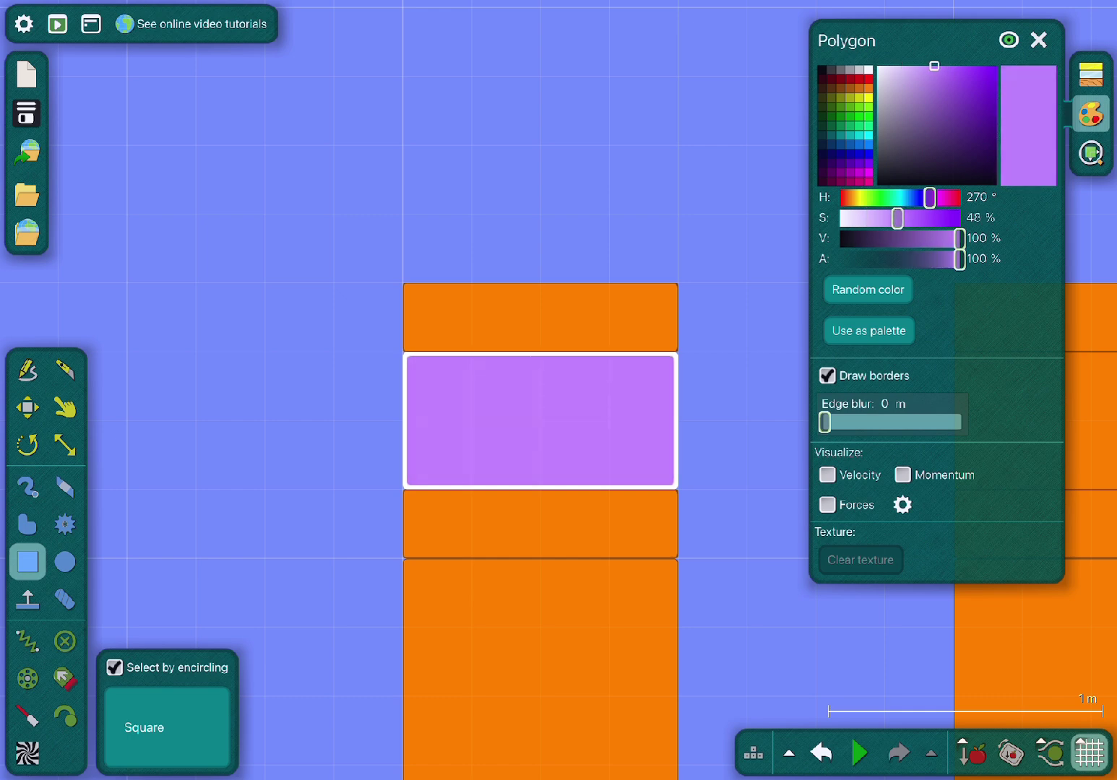
left_click(325, 145)
- Recolour the middle band of the orange two-block nearer the gate light cyan, with hue 185° and saturation 50%
scroll(558, 390, "down", 3)
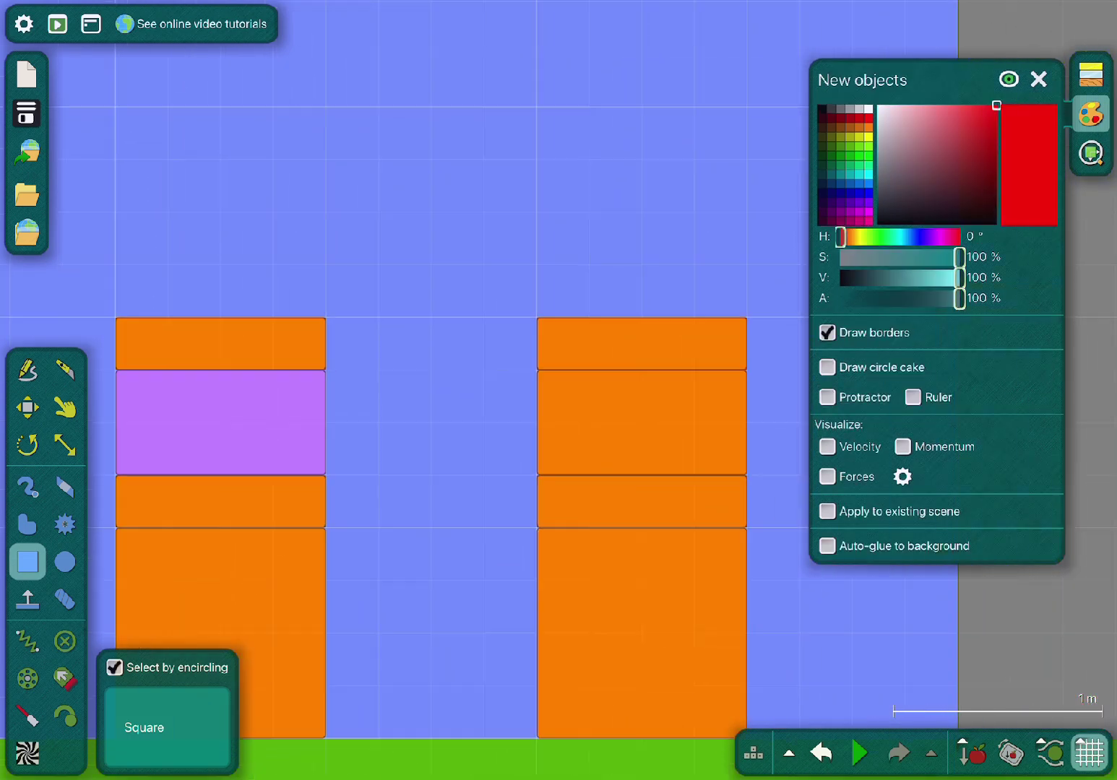
scroll(723, 433, "up", 3)
left_click(592, 416)
left_click_drag(849, 196, 903, 197)
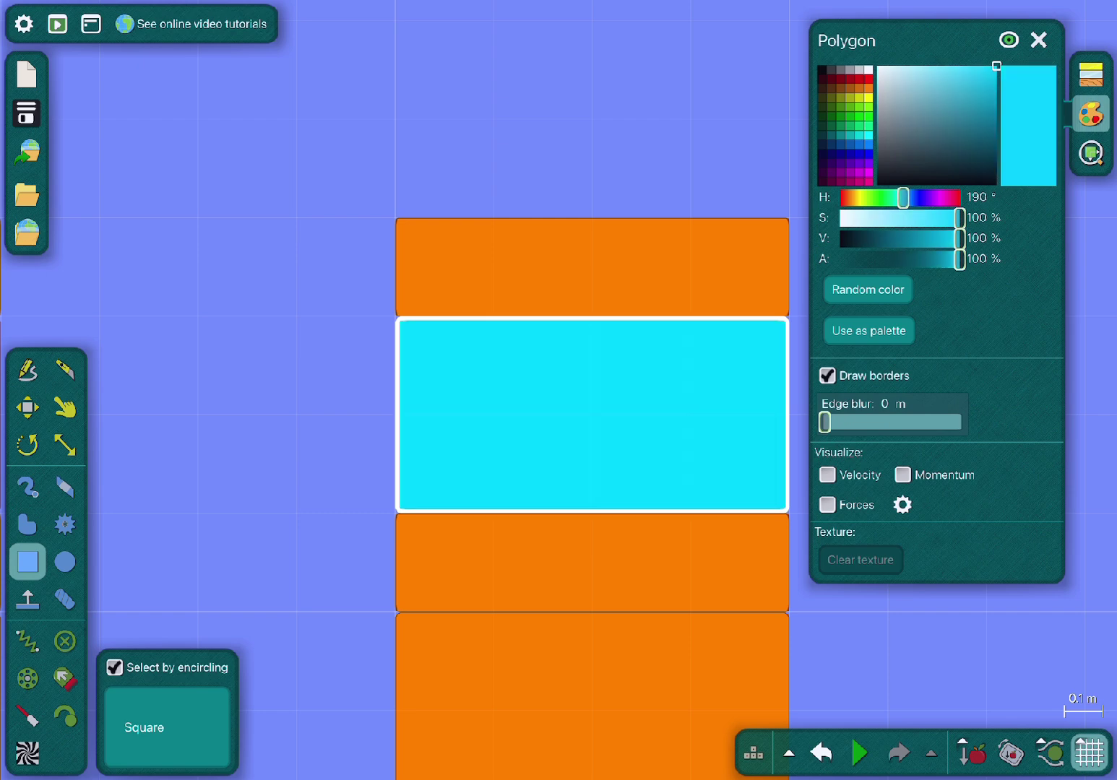
mouse_move(903, 197)
left_mouse_down()
mouse_move(873, 218)
mouse_move(906, 217)
left_mouse_up()
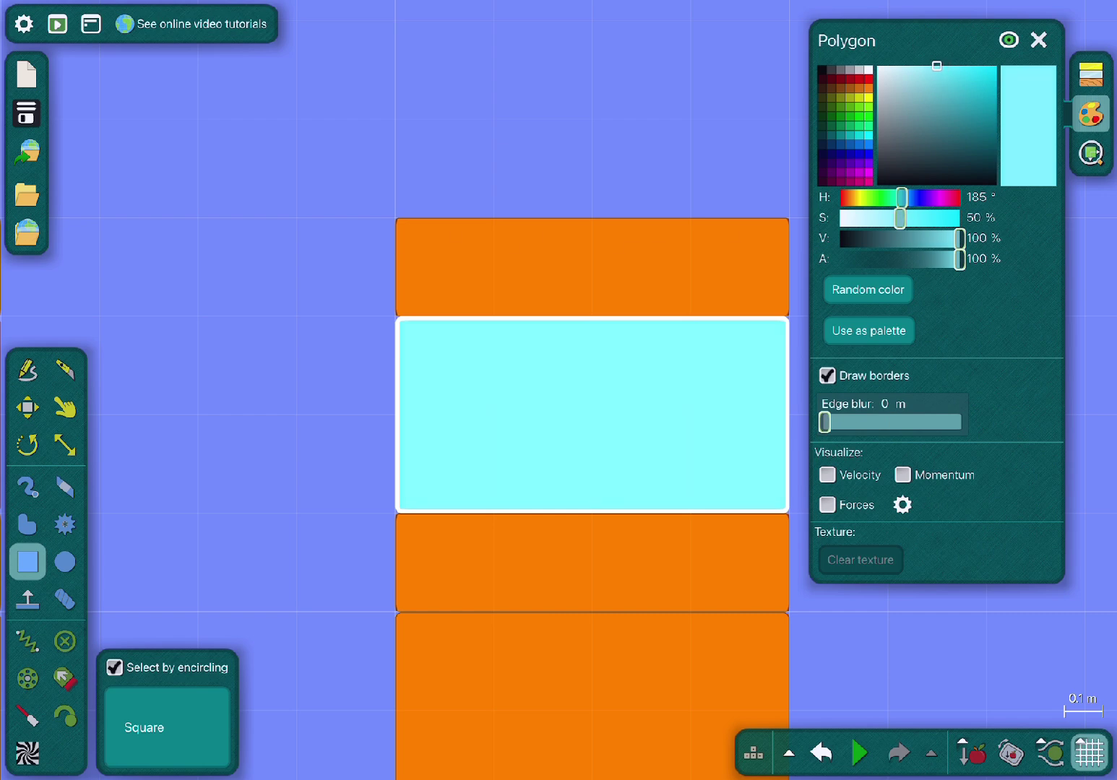
key("Escape")
scroll(752, 549, "down", 9)
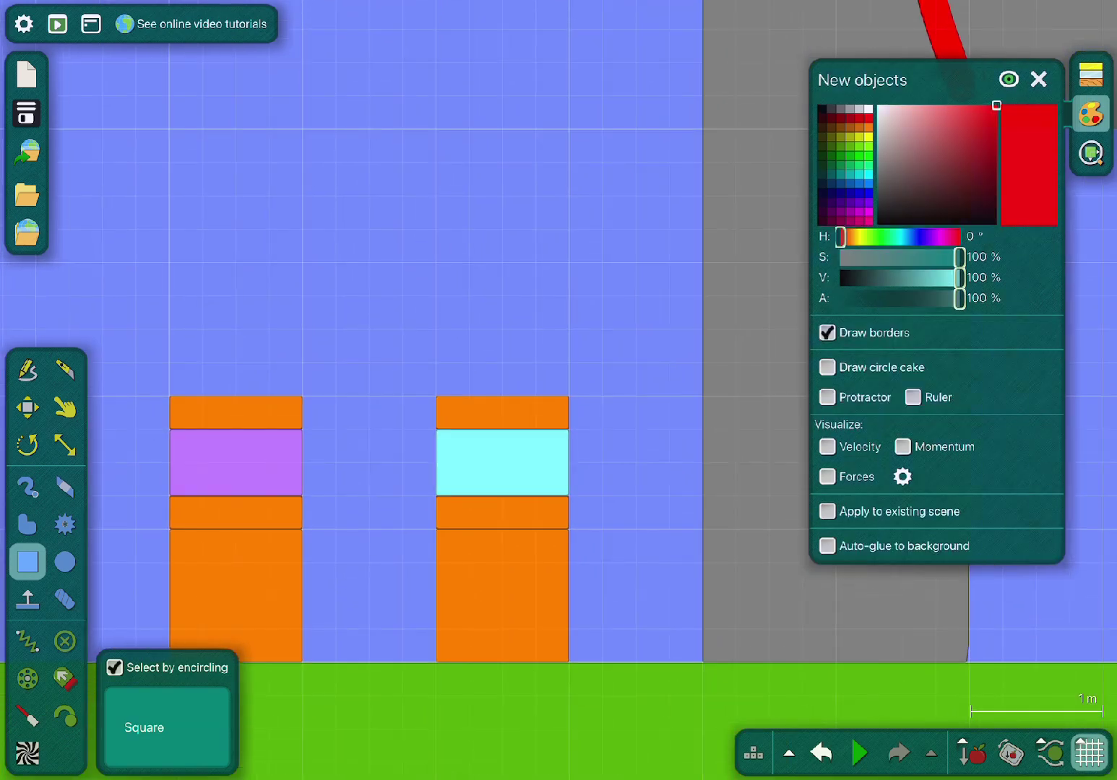
- Move the cyan-banded two-block flush against the purple-banded one and select both blocks together
scroll(708, 514, "up", 3)
left_click_drag(731, 586, 610, 586)
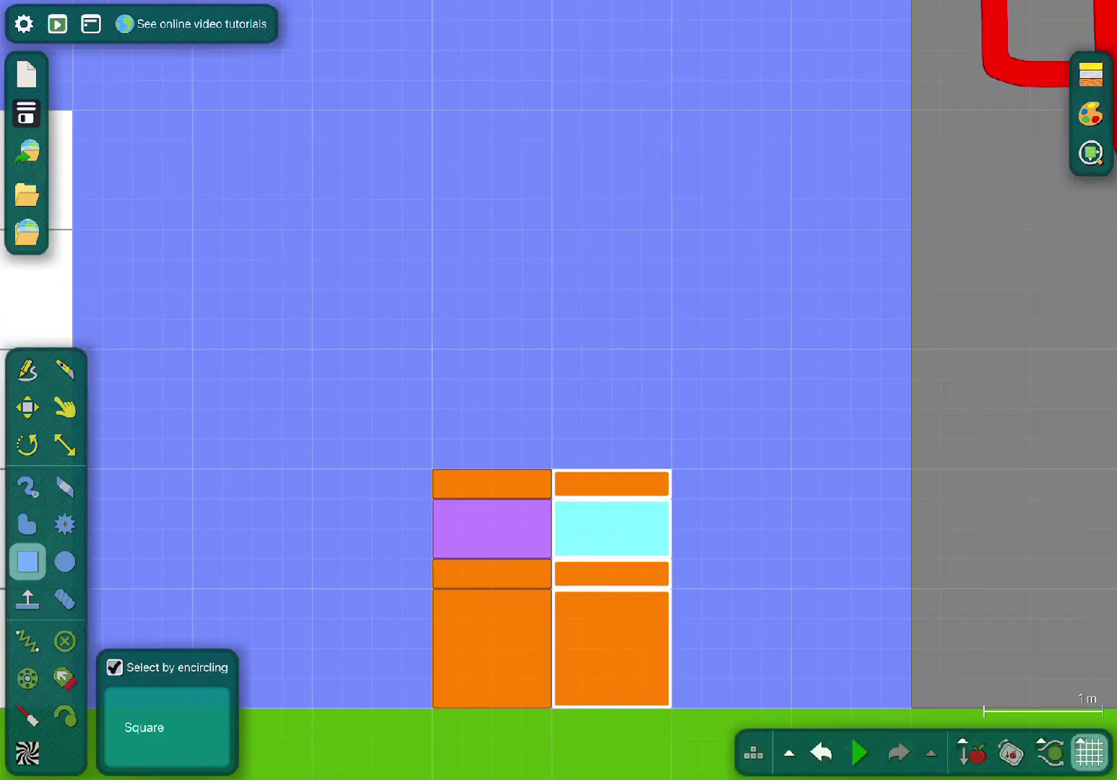
scroll(764, 608, "down", 4)
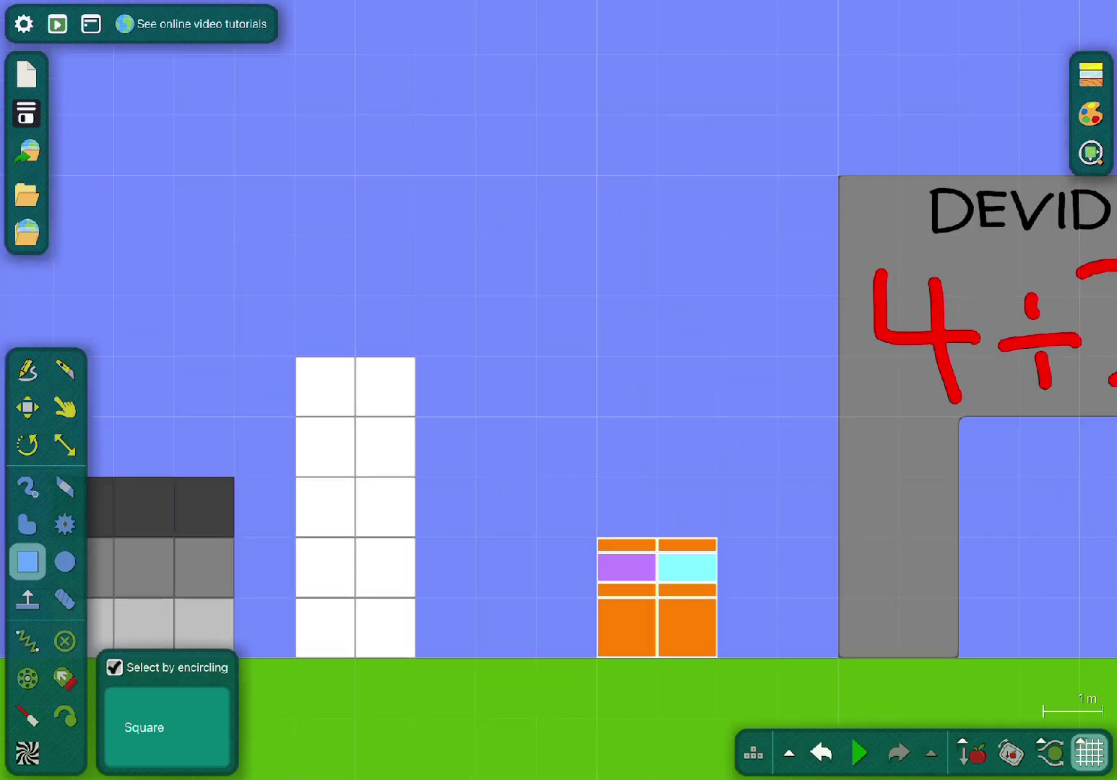
mouse_move(354, 506)
left_mouse_down()
mouse_move(416, 476)
mouse_move(354, 505)
left_mouse_up()
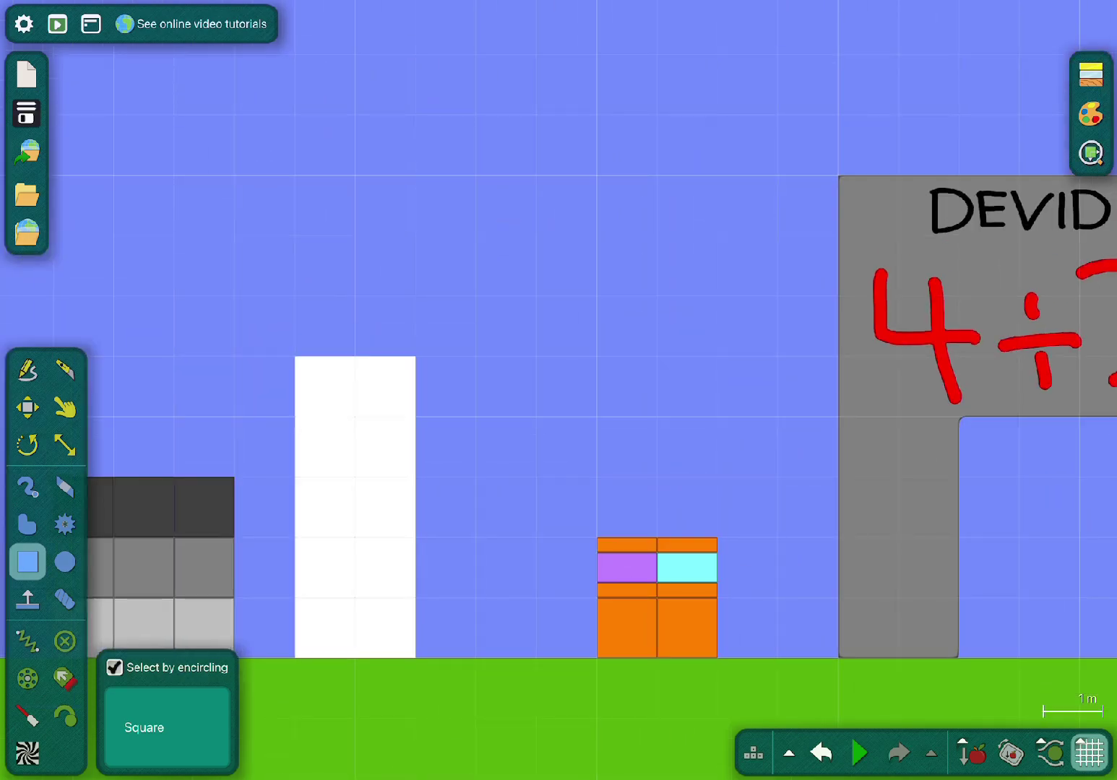
scroll(912, 568, "down", 5)
left_click_drag(650, 361, 650, 614)
left_click_drag(710, 722, 711, 472)
scroll(710, 472, "up", 3)
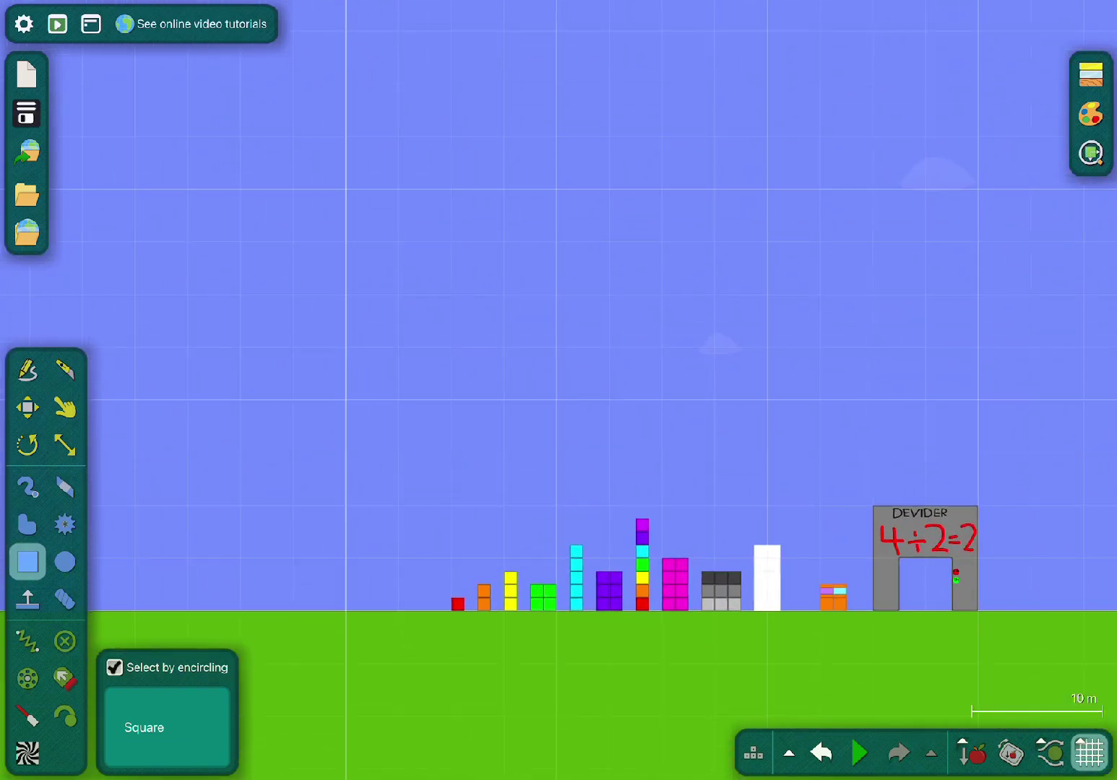
left_click_drag(451, 453, 767, 610)
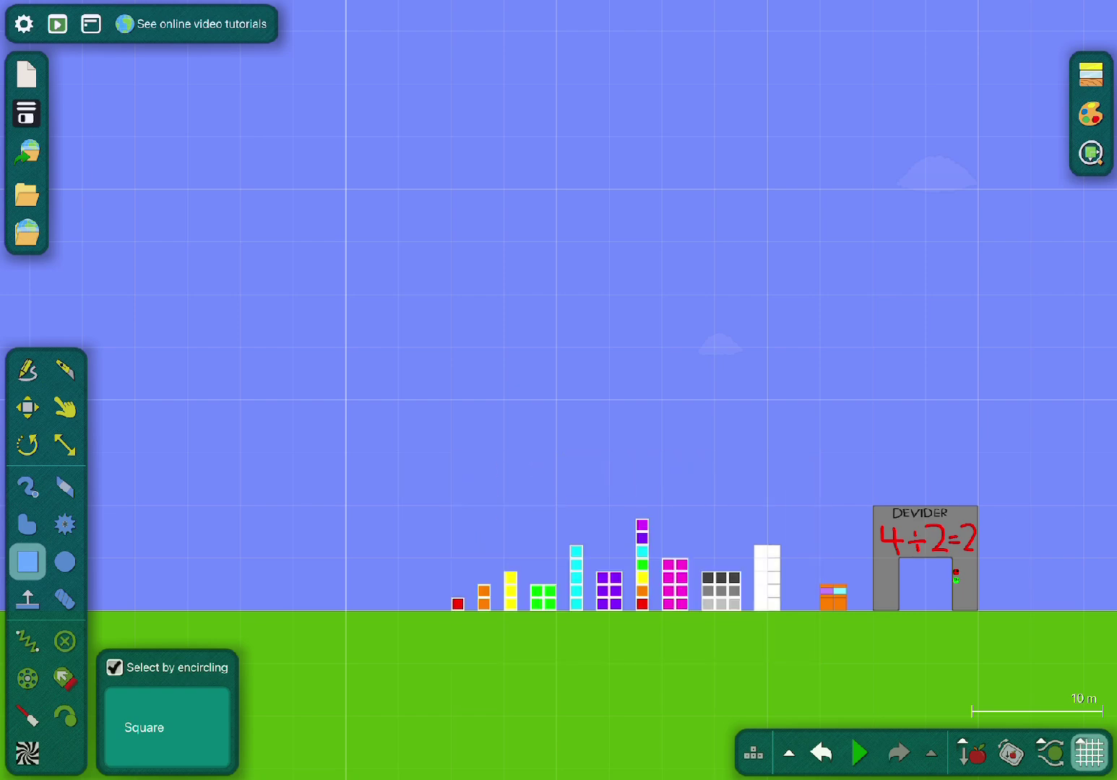
left_click_drag(450, 453, 820, 611)
scroll(636, 534, "up", 3)
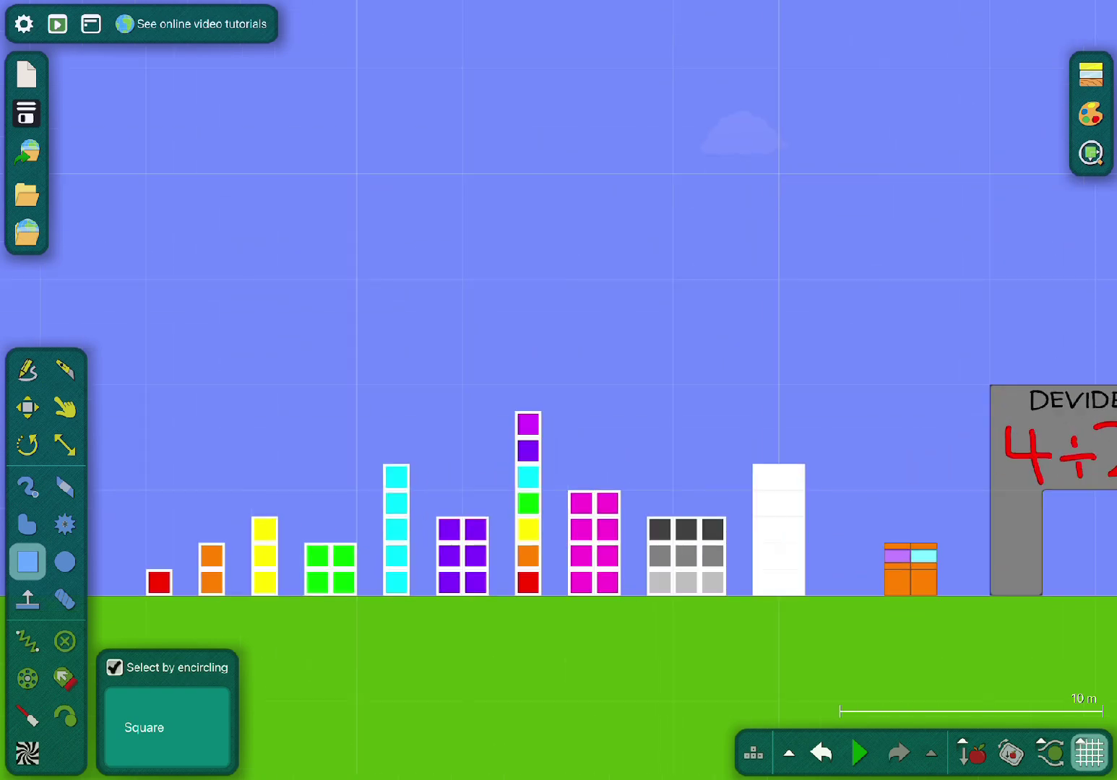
mouse_move(506, 506)
left_mouse_down()
mouse_move(506, 454)
mouse_move(531, 560)
mouse_move(532, 456)
mouse_move(481, 456)
mouse_move(532, 560)
mouse_move(531, 481)
mouse_move(506, 508)
mouse_move(531, 563)
mouse_move(507, 458)
mouse_move(506, 511)
left_mouse_up()
- Select the joined two-blocks and scale them to 2× in width and height, reaching the edge of the gate
scroll(978, 576, "up", 5)
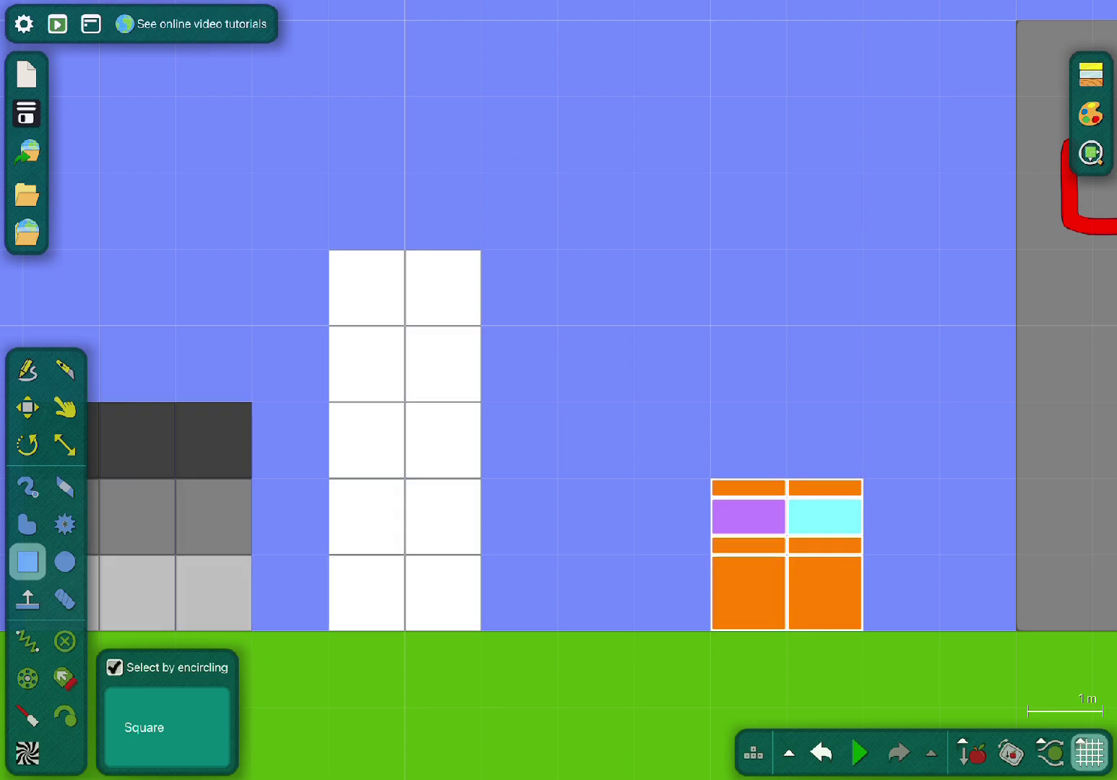
scroll(471, 630, "down", 6)
key("s")
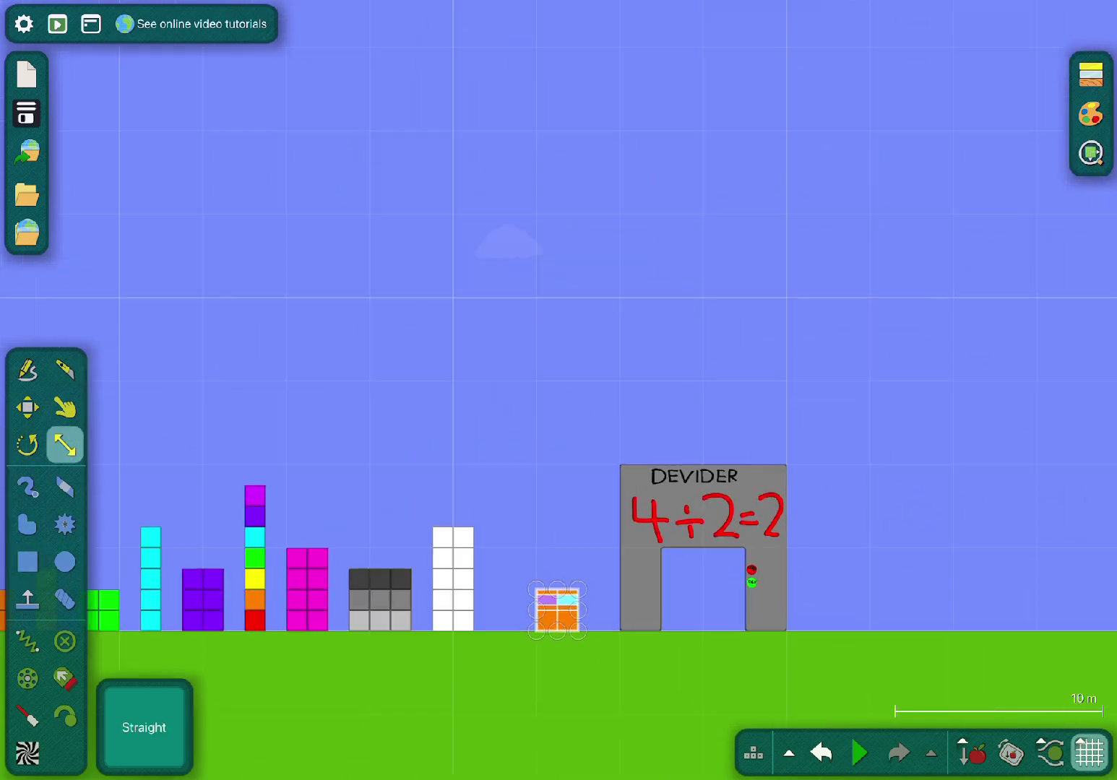
left_click_drag(578, 588, 619, 548)
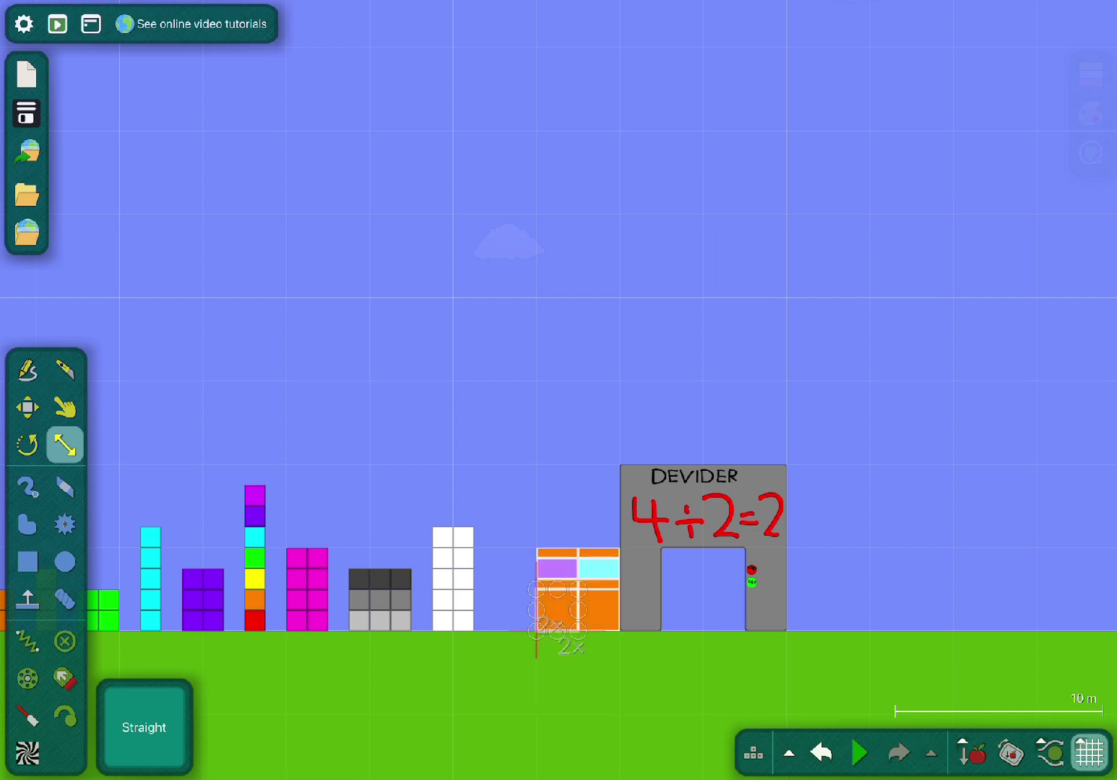
- Scale the enlarged pair of two-blocks down to half its height, then reselect it and halve its width
scroll(565, 632, "up", 5)
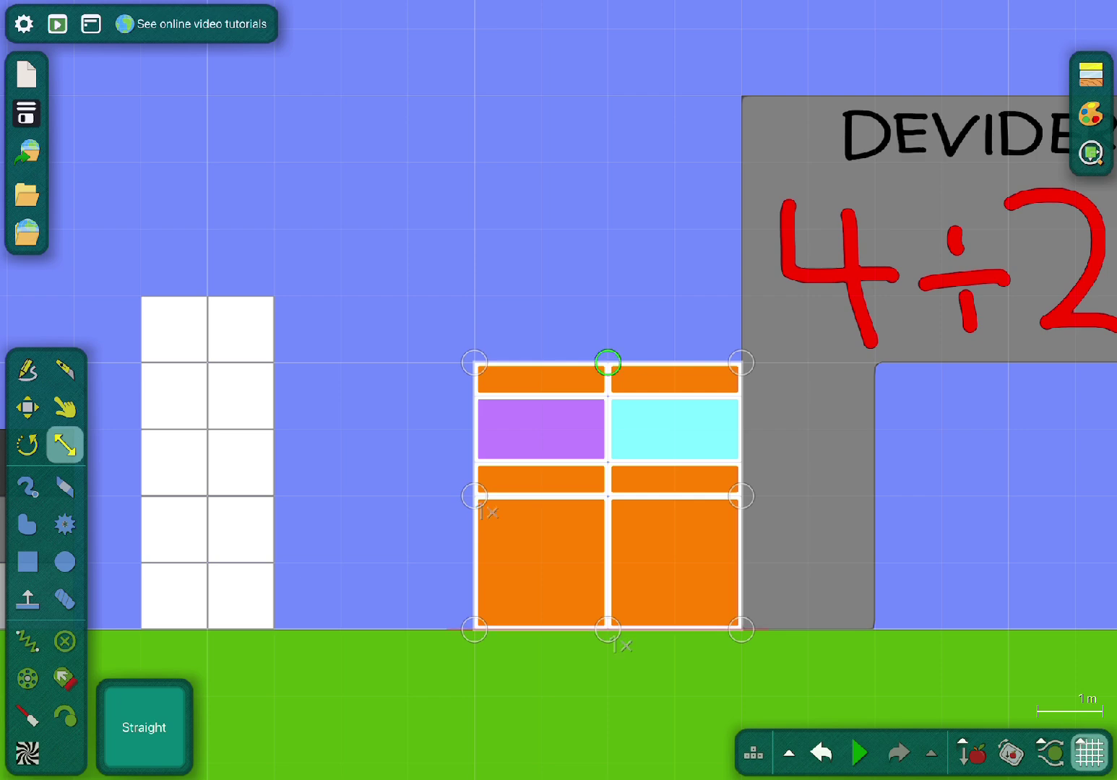
left_click_drag(607, 362, 607, 496)
left_click(805, 491)
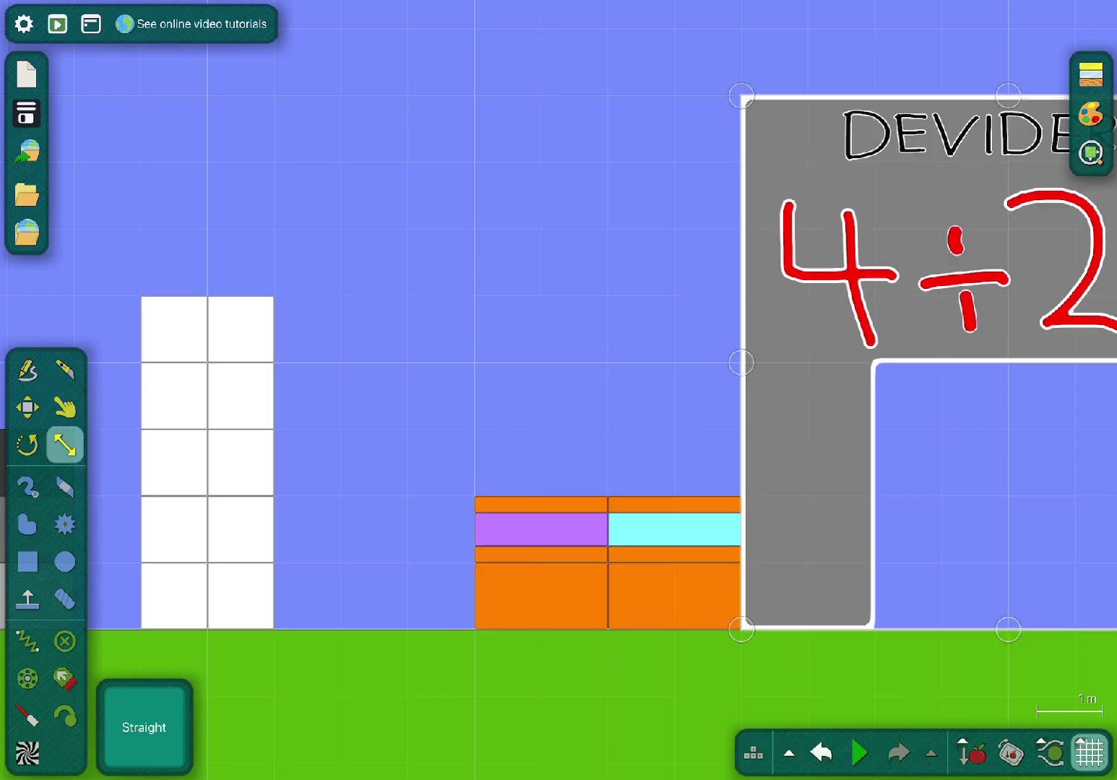
key("b")
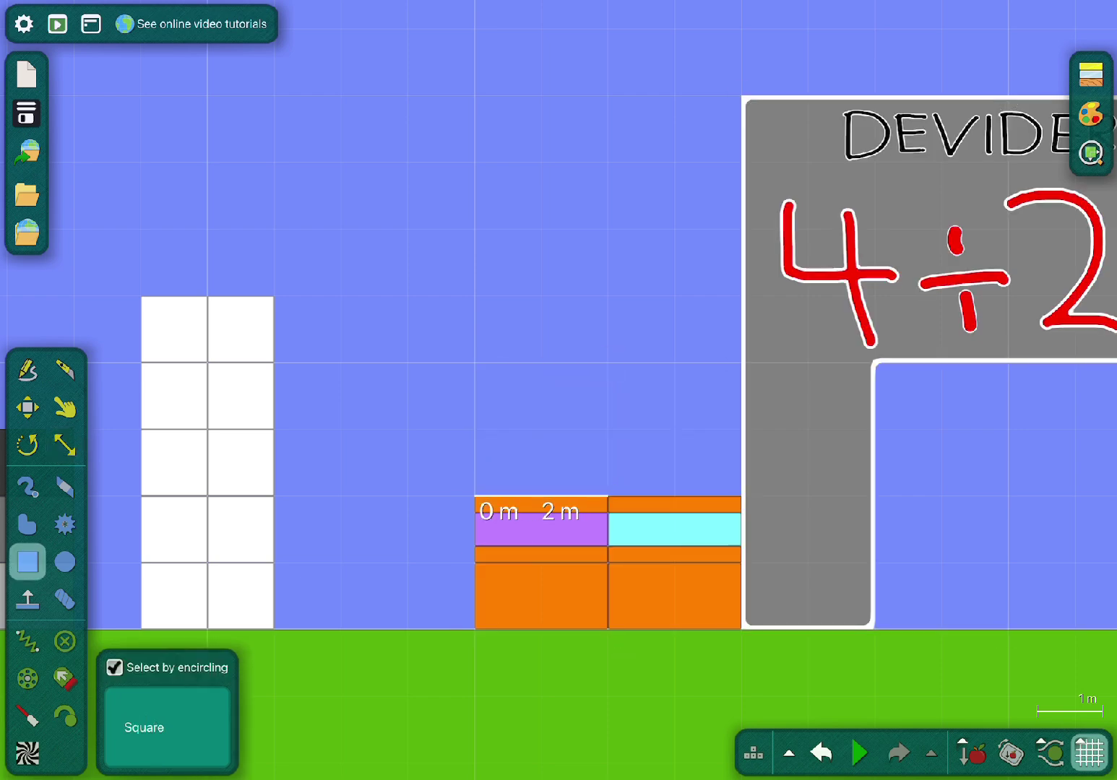
scroll(622, 594, "up", 5)
key("s")
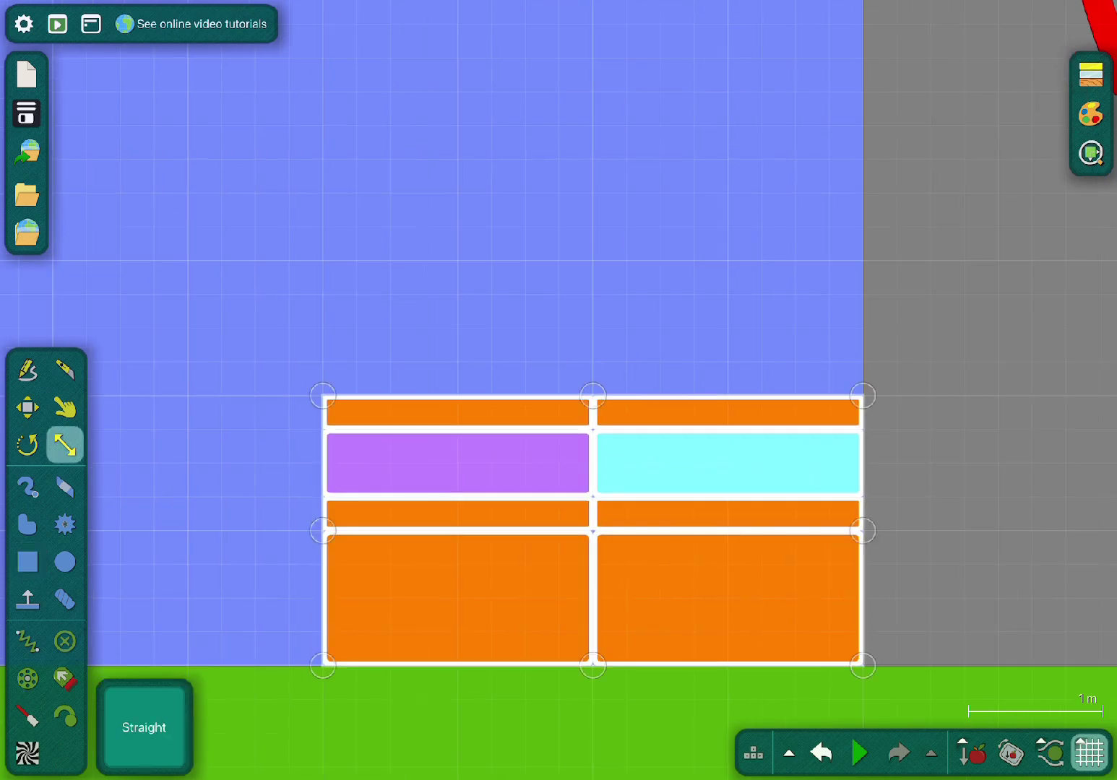
left_click_drag(863, 530, 586, 532)
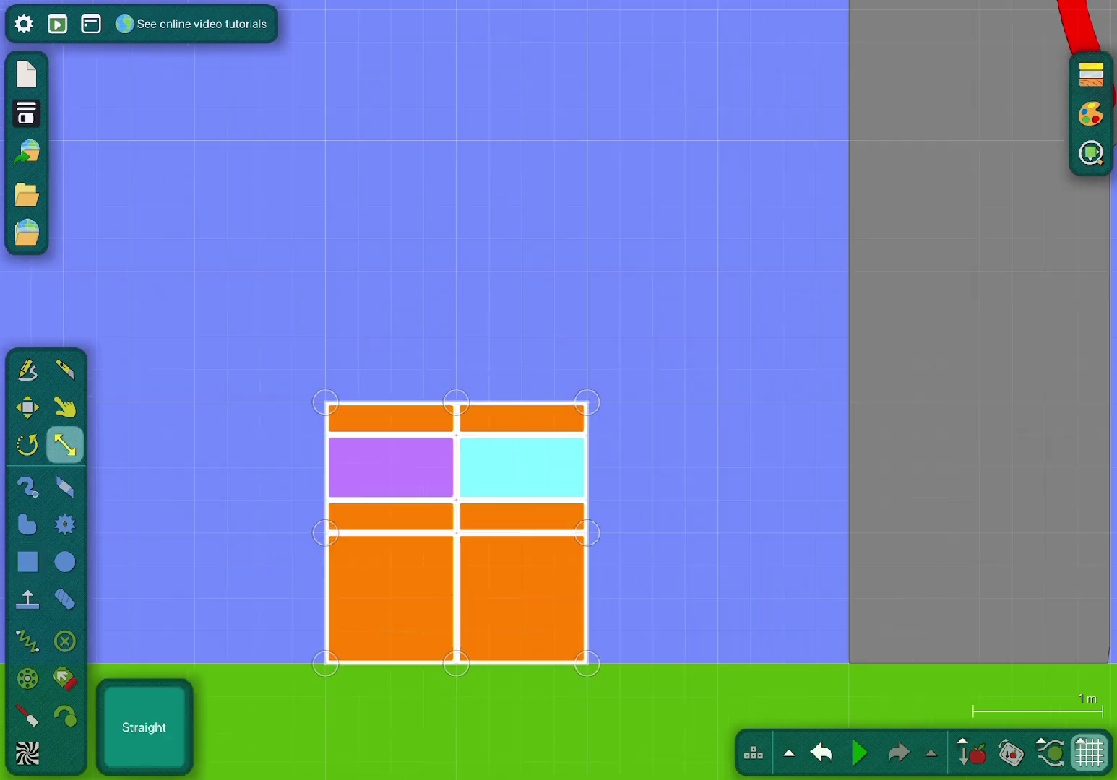
- Move the banded pair of two-blocks beyond the gate and set it on the ground flush against the amber blocks
scroll(342, 611, "down", 5)
key("p")
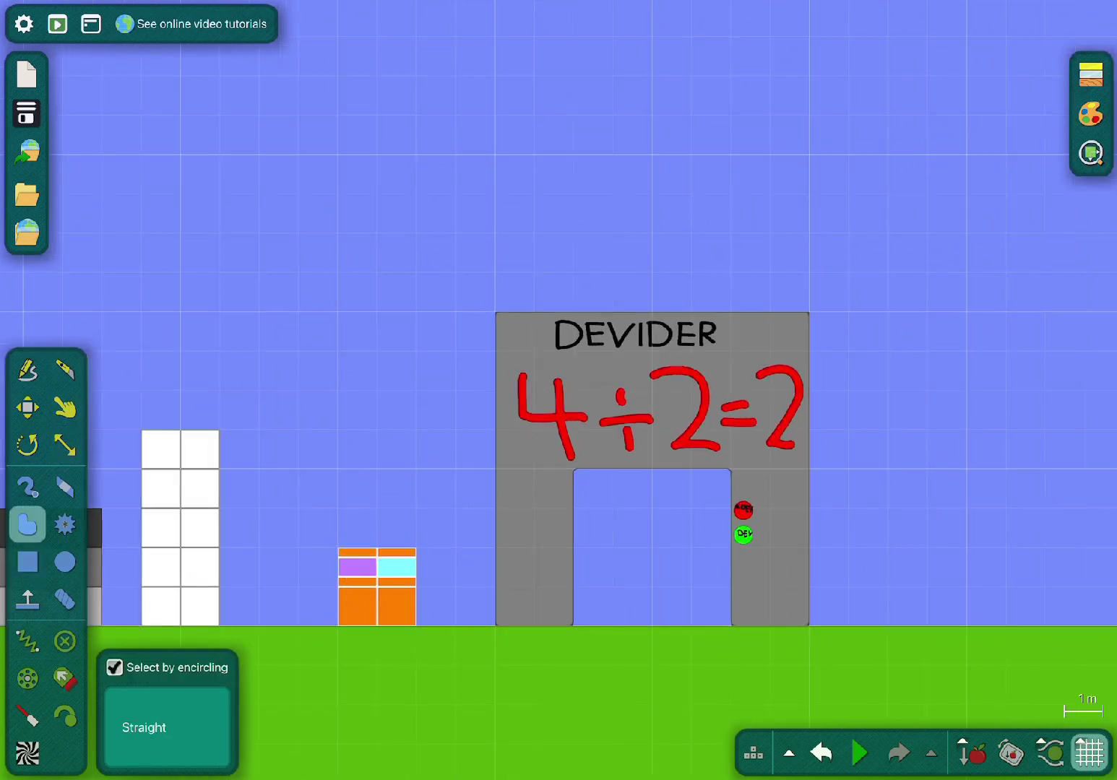
left_click_drag(377, 587, 926, 506)
scroll(558, 390, "down", 2)
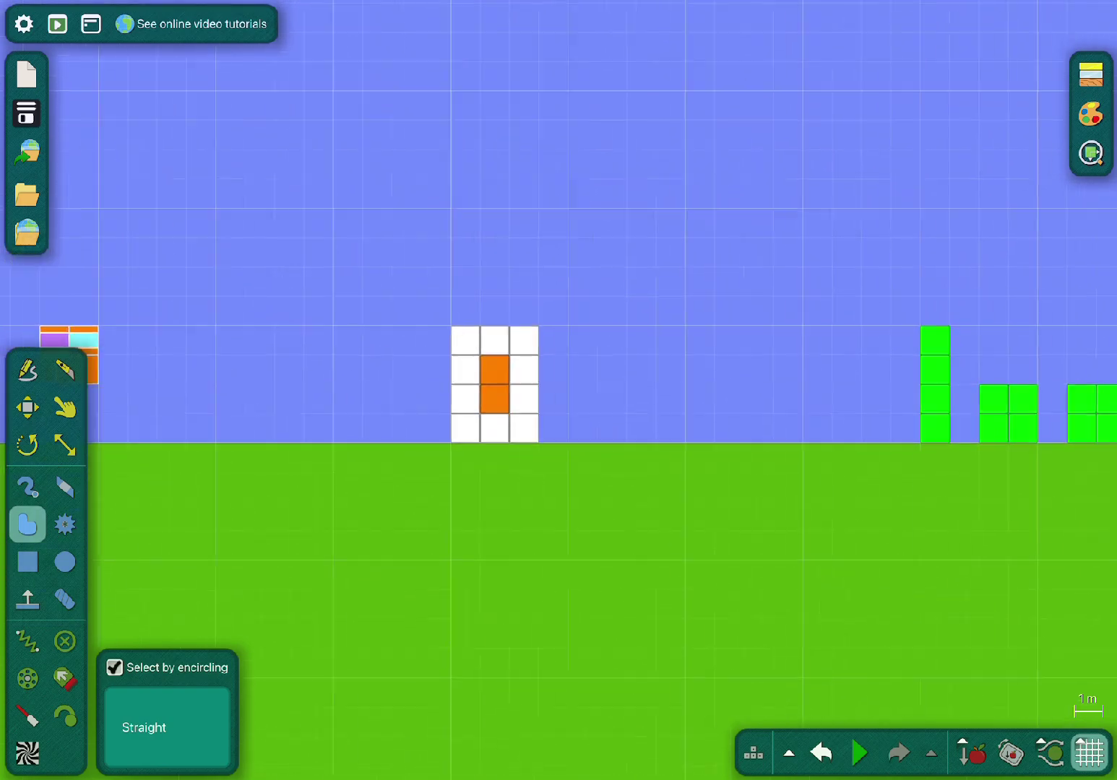
left_click_drag(303, 422, 363, 423)
scroll(558, 390, "down", 2)
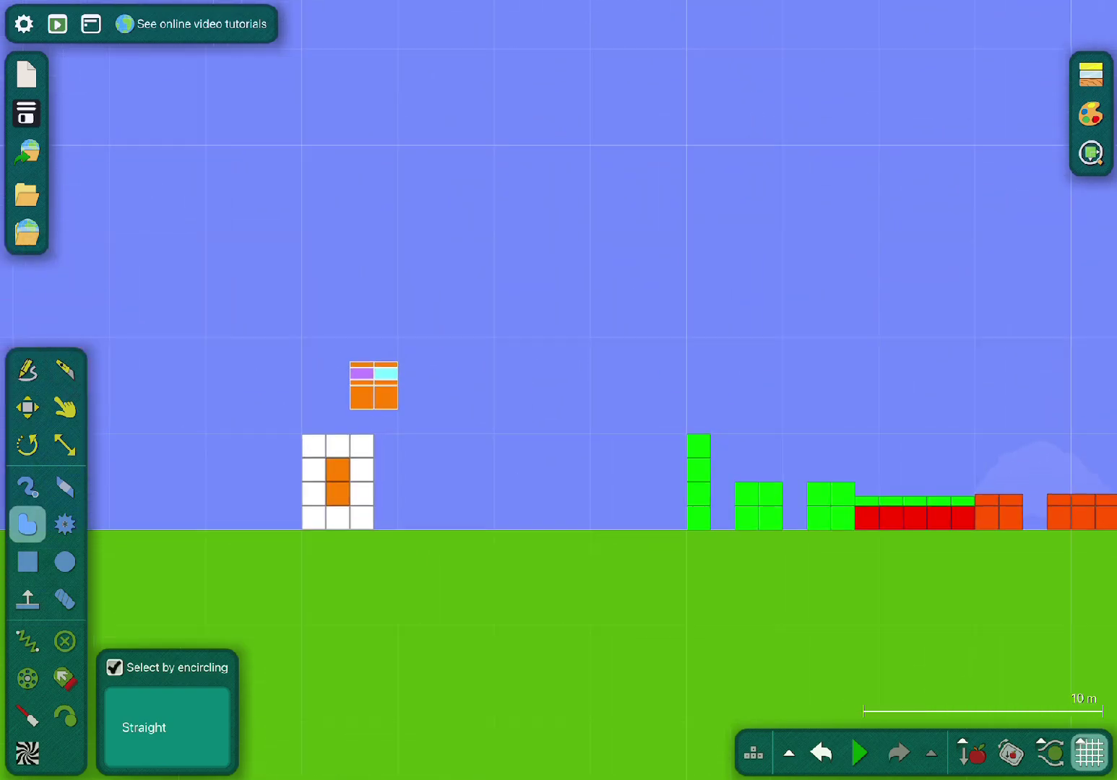
scroll(558, 390, "up", 2)
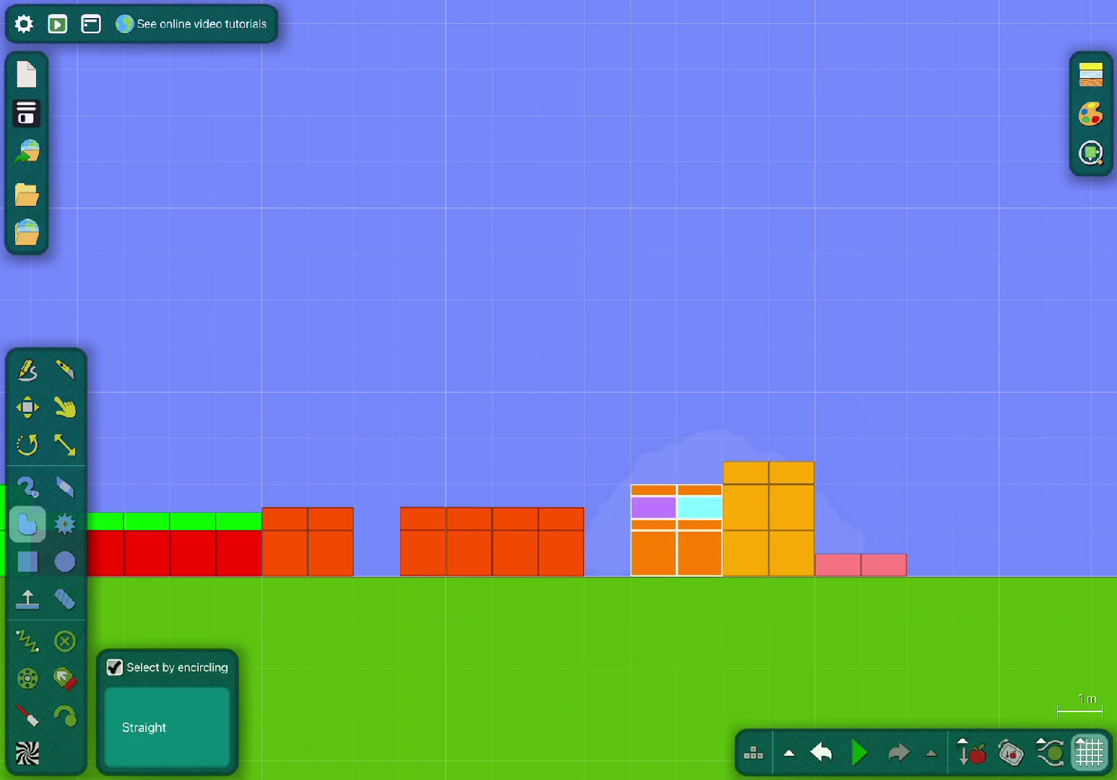
scroll(558, 390, "up", 2)
- Select the stray red sliver shape on the cyan five-block and move it above the purple six-block
scroll(558, 390, "down", 4)
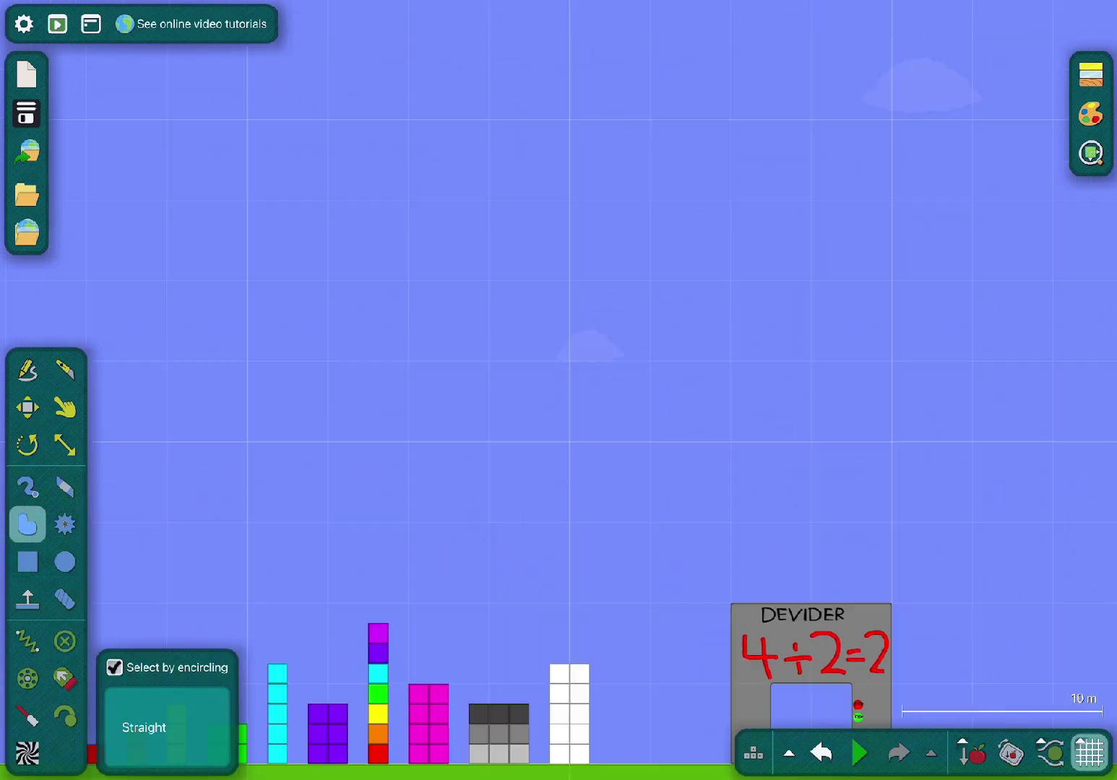
scroll(583, 536, "up", 3)
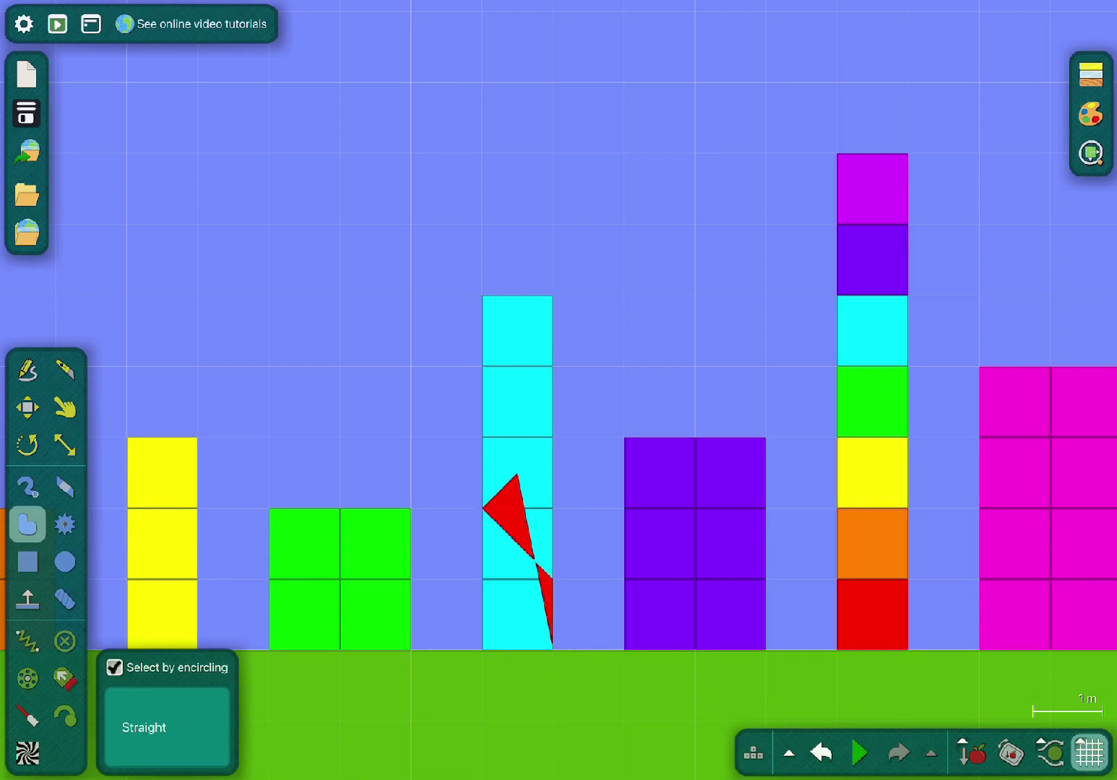
scroll(590, 562, "up", 2)
key("b")
left_click_drag(505, 434, 570, 328)
left_click_drag(519, 383, 824, 44)
scroll(559, 390, "down", 1)
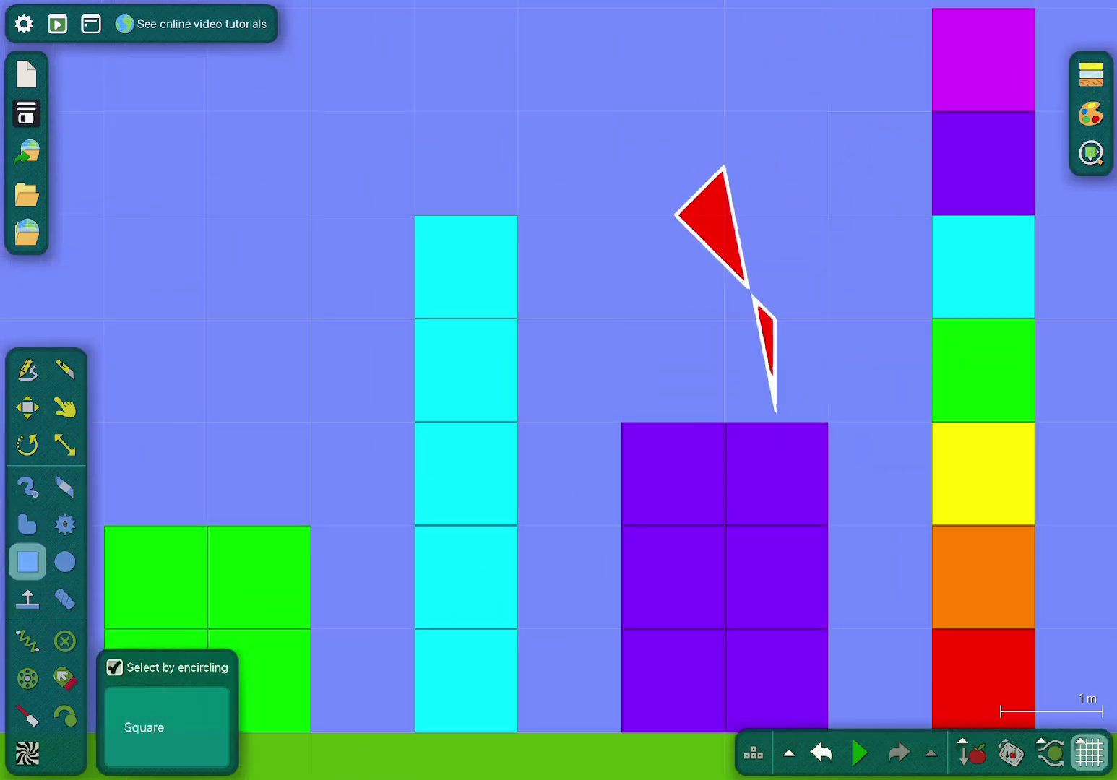
- Rotate the red sliver shape counter-clockwise until it lies nearly horizontal above the purple six-block
scroll(743, 275, "up", 3)
key("r")
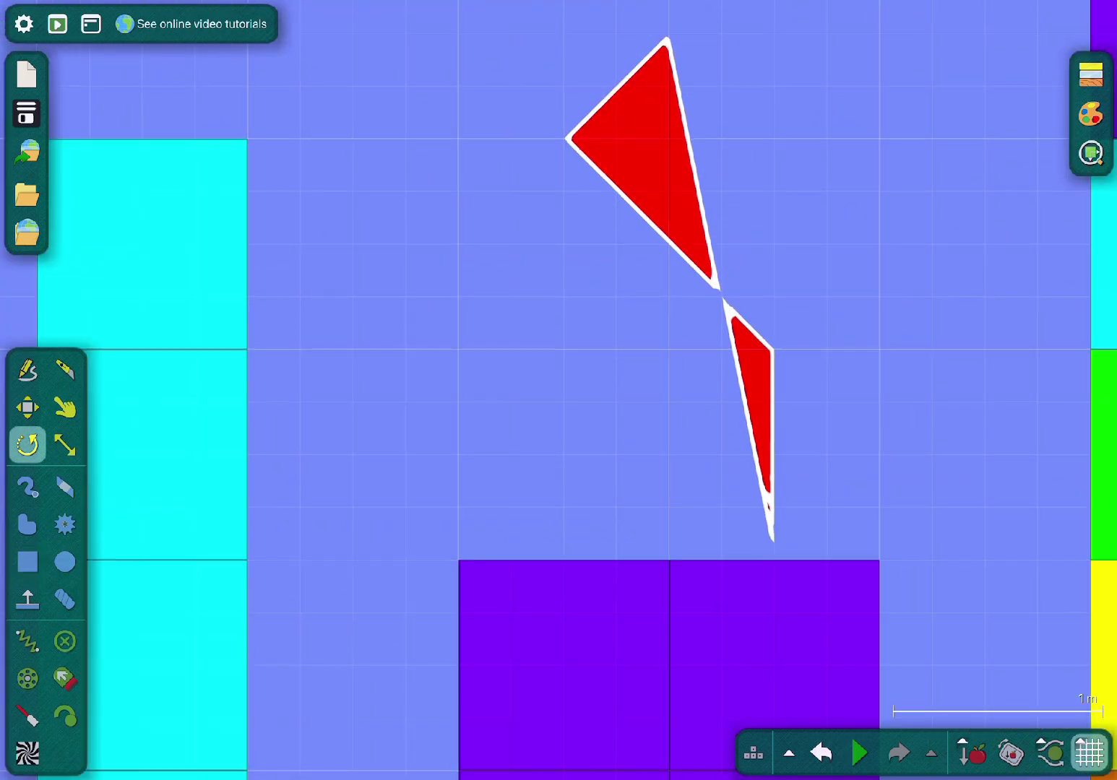
left_click_drag(758, 433, 954, 230)
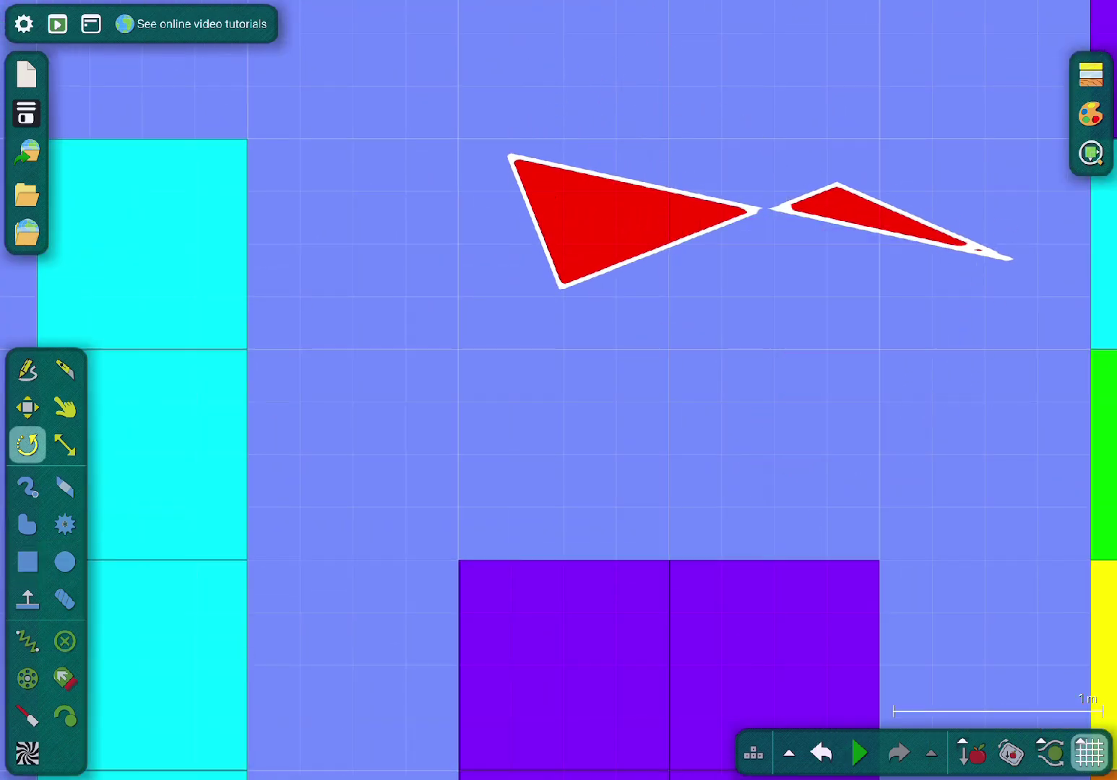
- Move the red sliver shape out of the number-block row to just above the ground well beyond the red one-block
scroll(759, 216, "down", 2)
key("p")
scroll(928, 291, "down", 2)
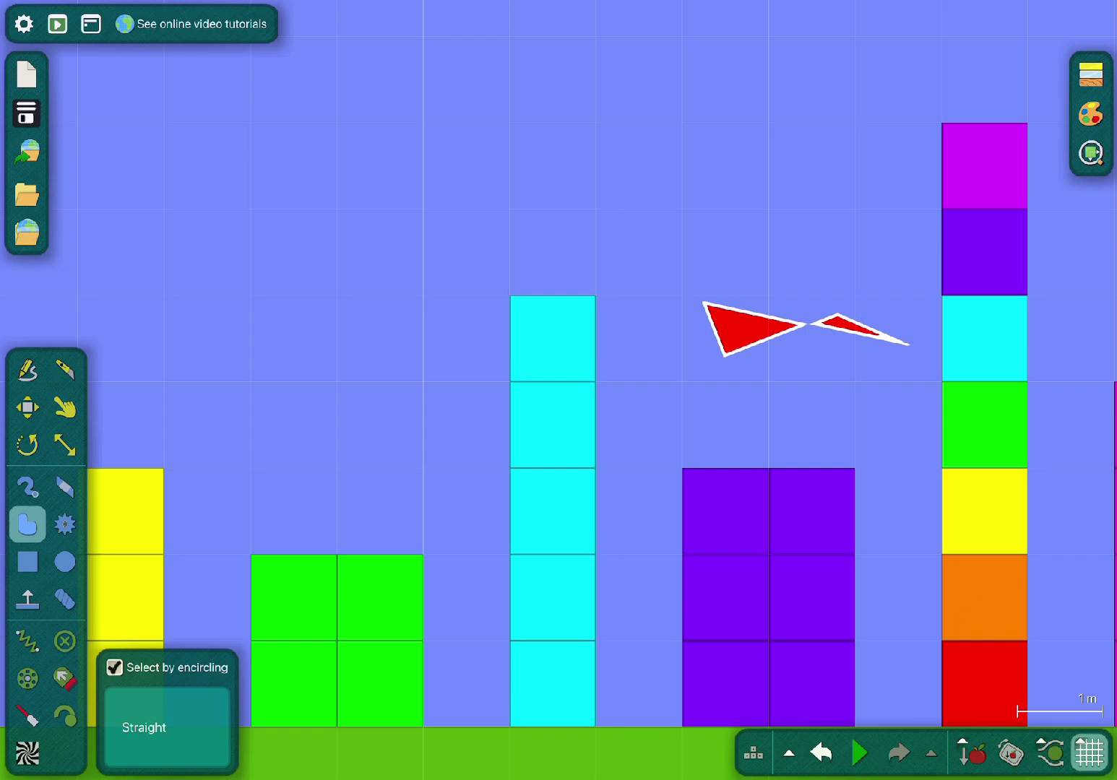
mouse_move(553, 511)
left_mouse_down()
mouse_move(552, 422)
mouse_move(553, 510)
mouse_move(553, 424)
mouse_move(596, 466)
mouse_move(553, 510)
left_mouse_up()
left_click(751, 325)
scroll(173, 560, "down", 4)
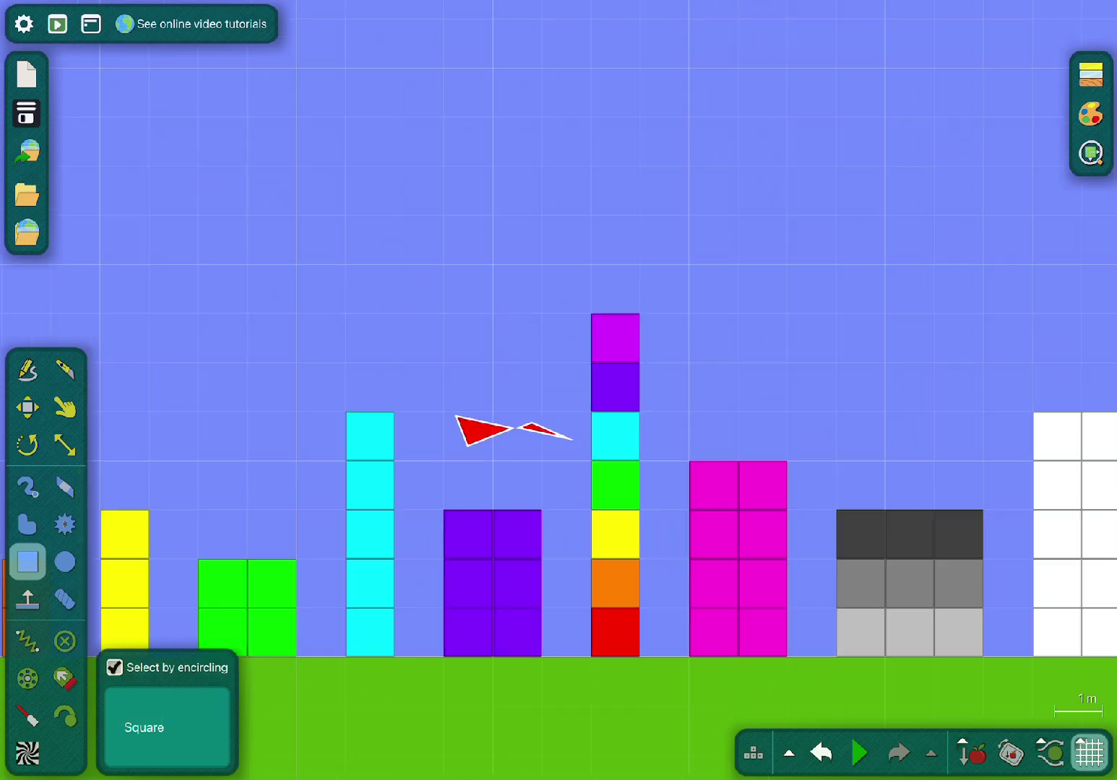
scroll(558, 390, "down", 3)
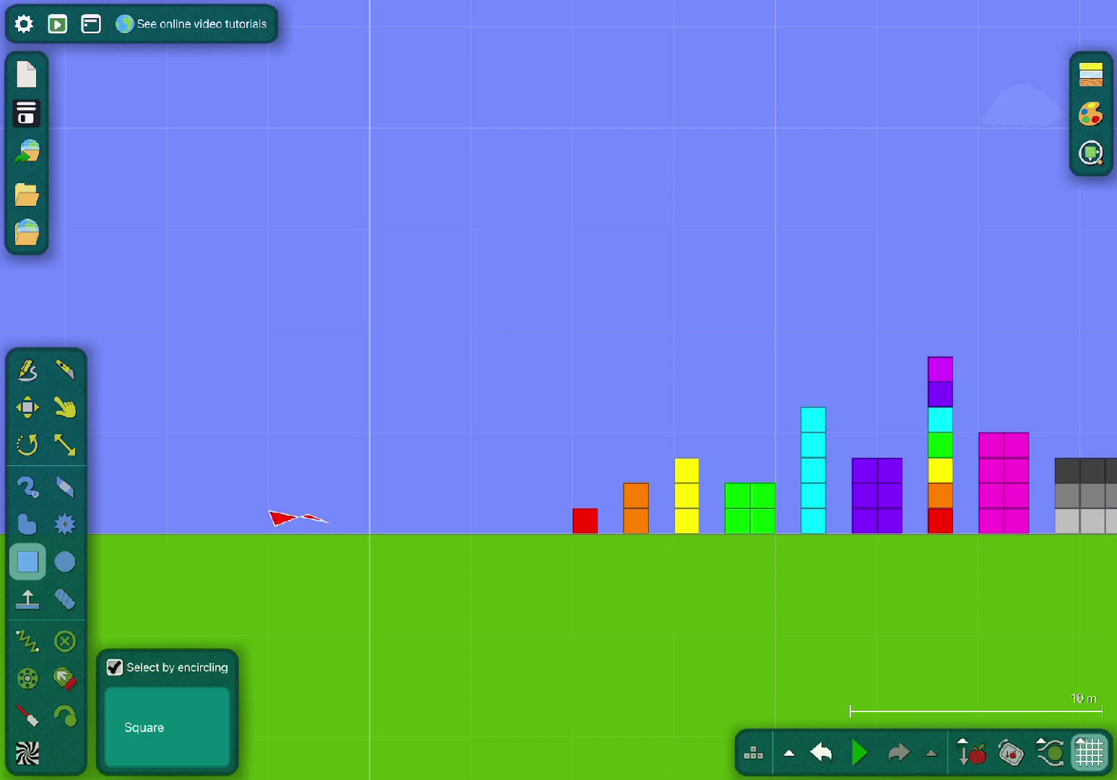
- Lift the cyan five-block out of the row and park it above the magenta eight-block
scroll(558, 390, "up", 5)
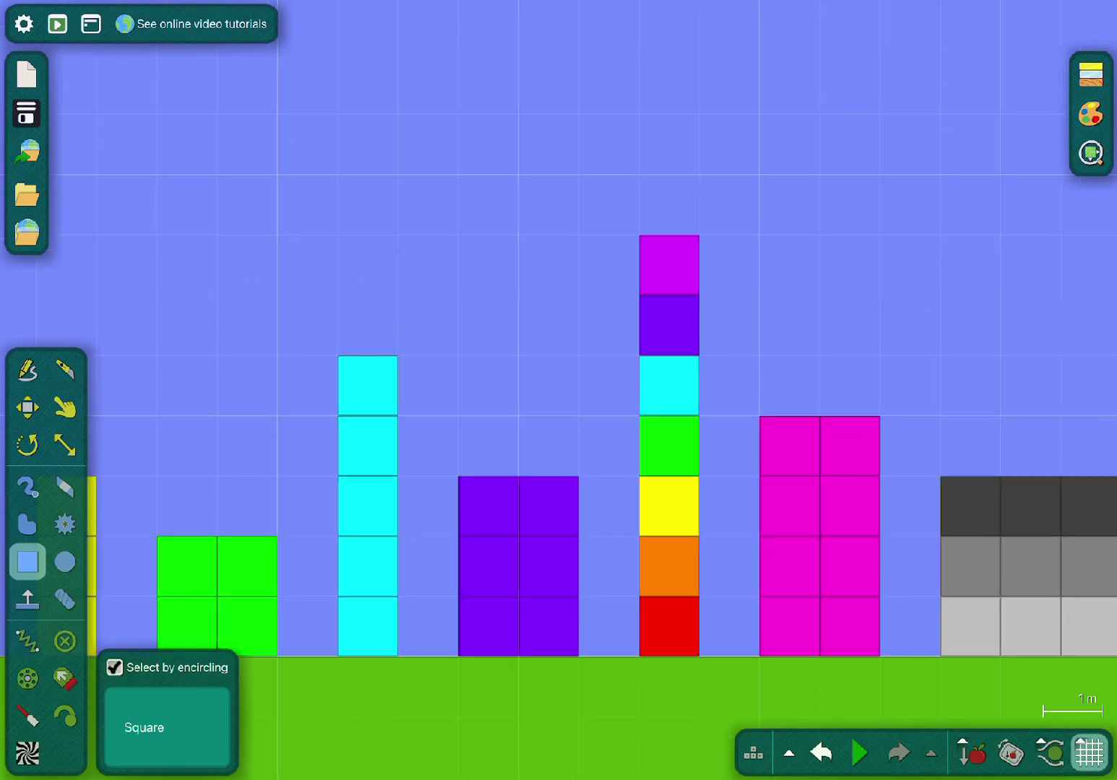
left_click_drag(368, 506, 847, 111)
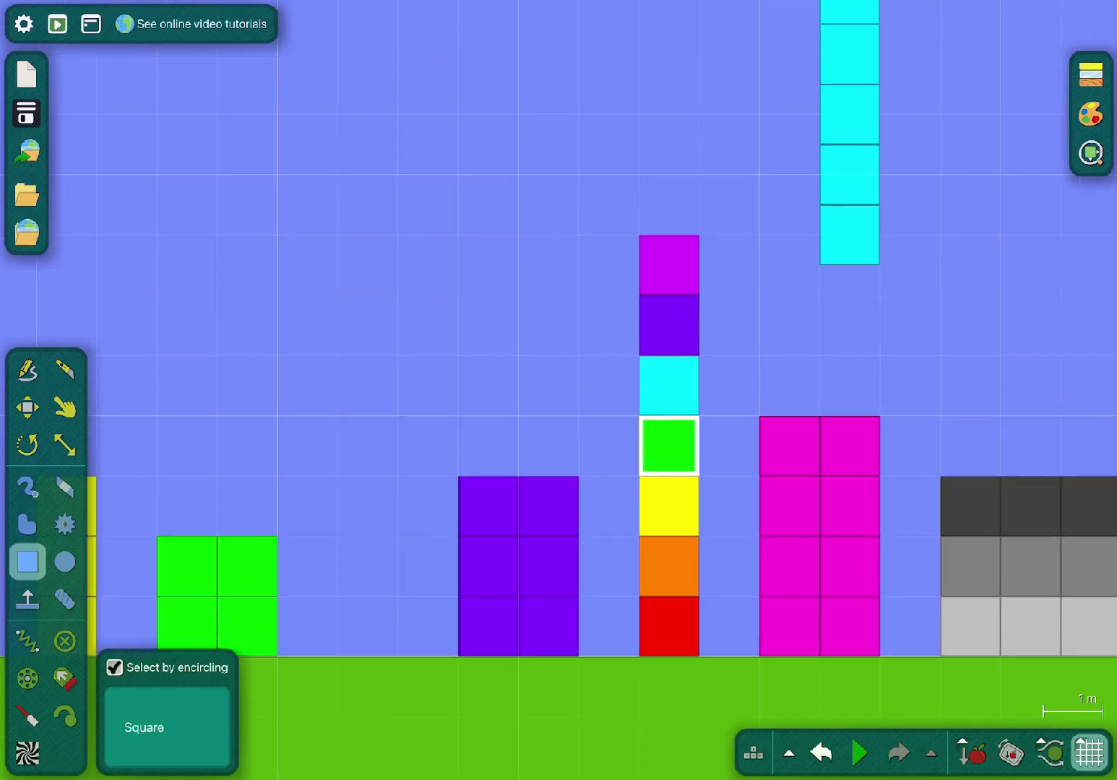
scroll(558, 390, "down", 3)
scroll(558, 390, "up", 3)
scroll(578, 226, "up", 2)
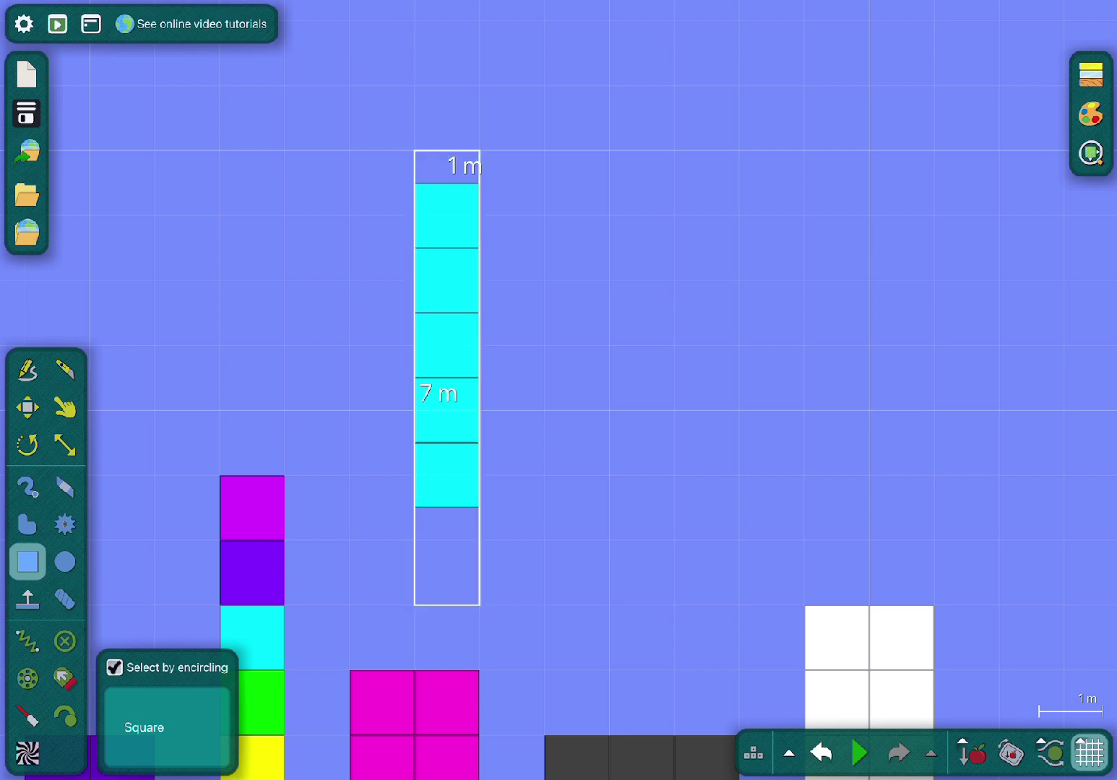
- Select the whole cyan five-block by encircling it and place it on the ground between the white ten-block and the gate
left_click(446, 344)
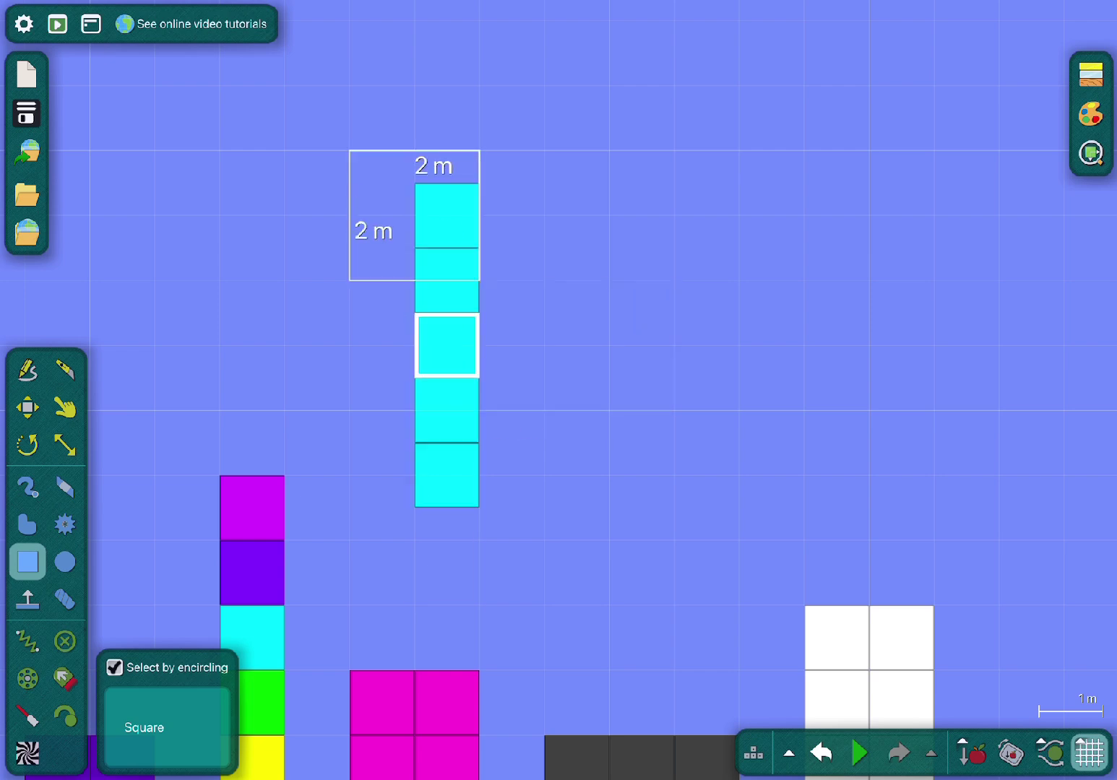
left_click_drag(350, 150, 480, 280)
scroll(452, 520, "down", 3)
left_click_drag(450, 441, 434, 607)
scroll(977, 307, "up", 3)
scroll(903, 629, "down", 1)
scroll(299, 598, "down", 3)
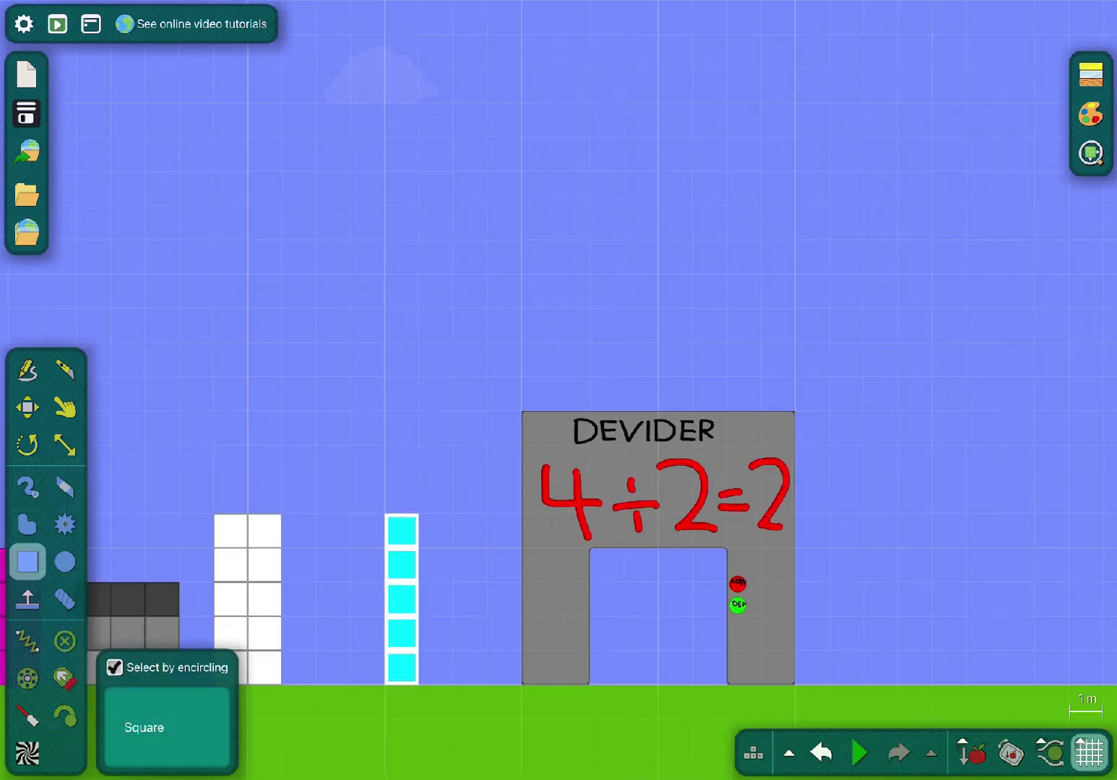
- Select the DEVIDER gate with its lettering and buttons and scale it to 1.5× in width and height
left_click_drag(824, 749, 824, 749)
key("s")
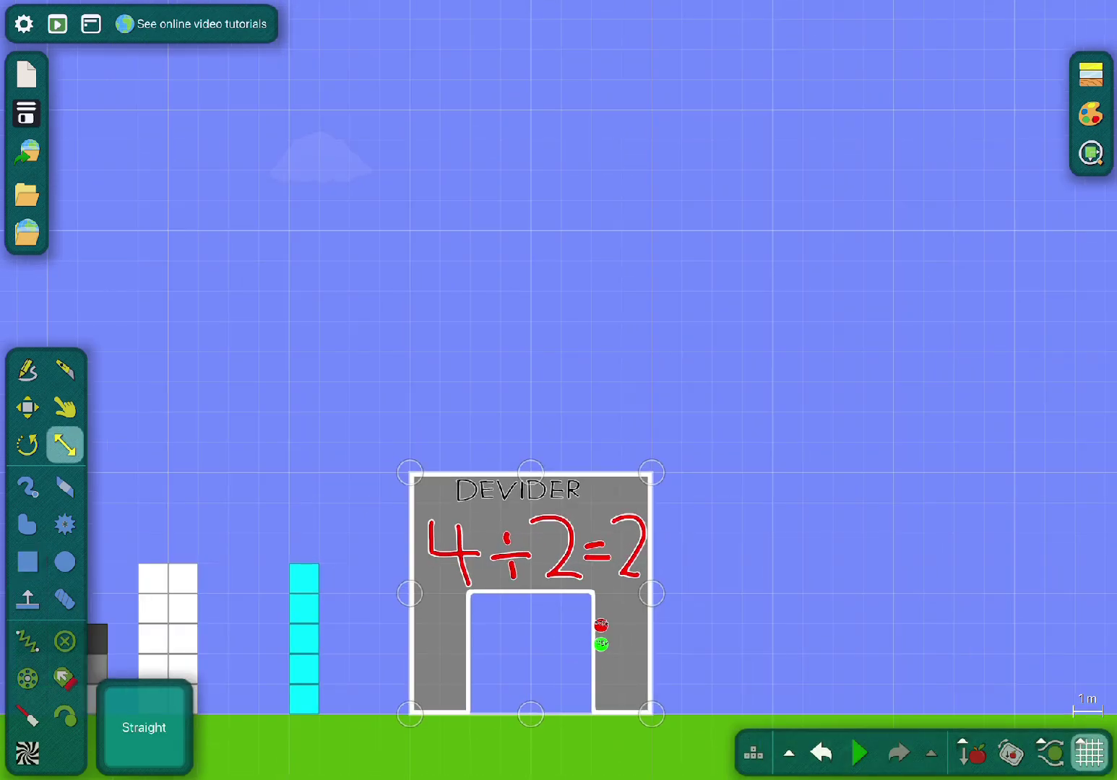
left_click_drag(652, 473, 772, 354)
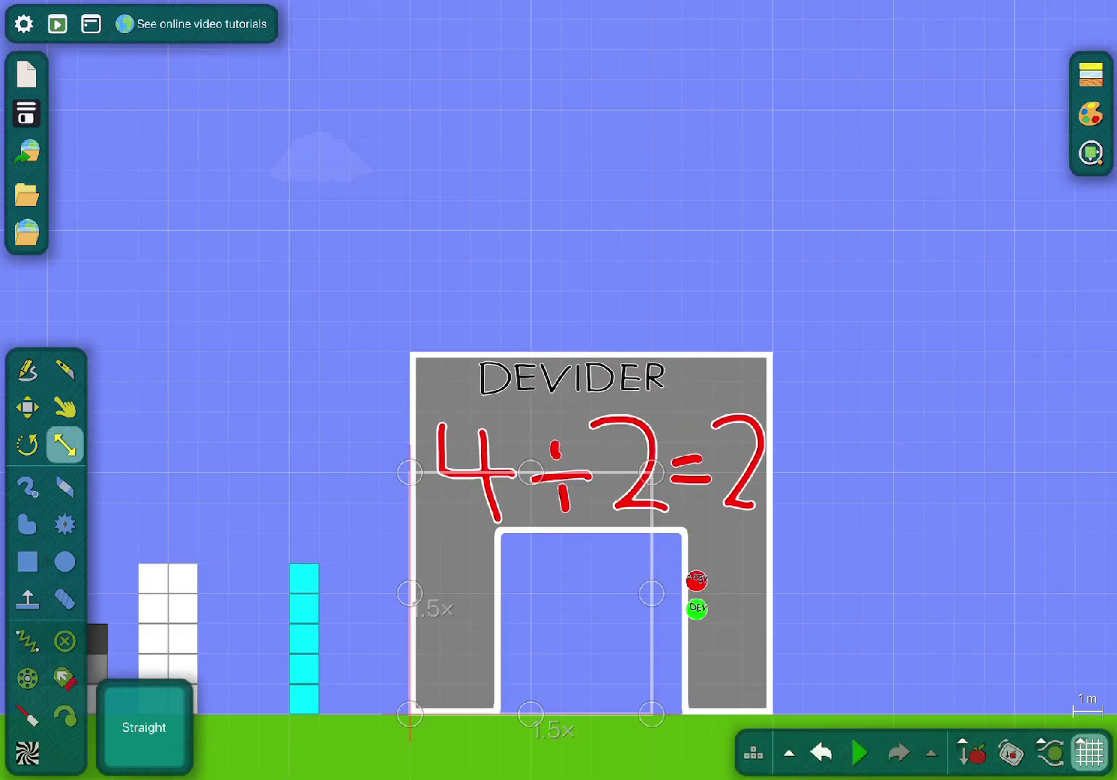
key("Escape")
- Move the cyan five-block into the middle of the enlarged gate's opening, standing on the ground
scroll(558, 390, "up", 3)
key("b")
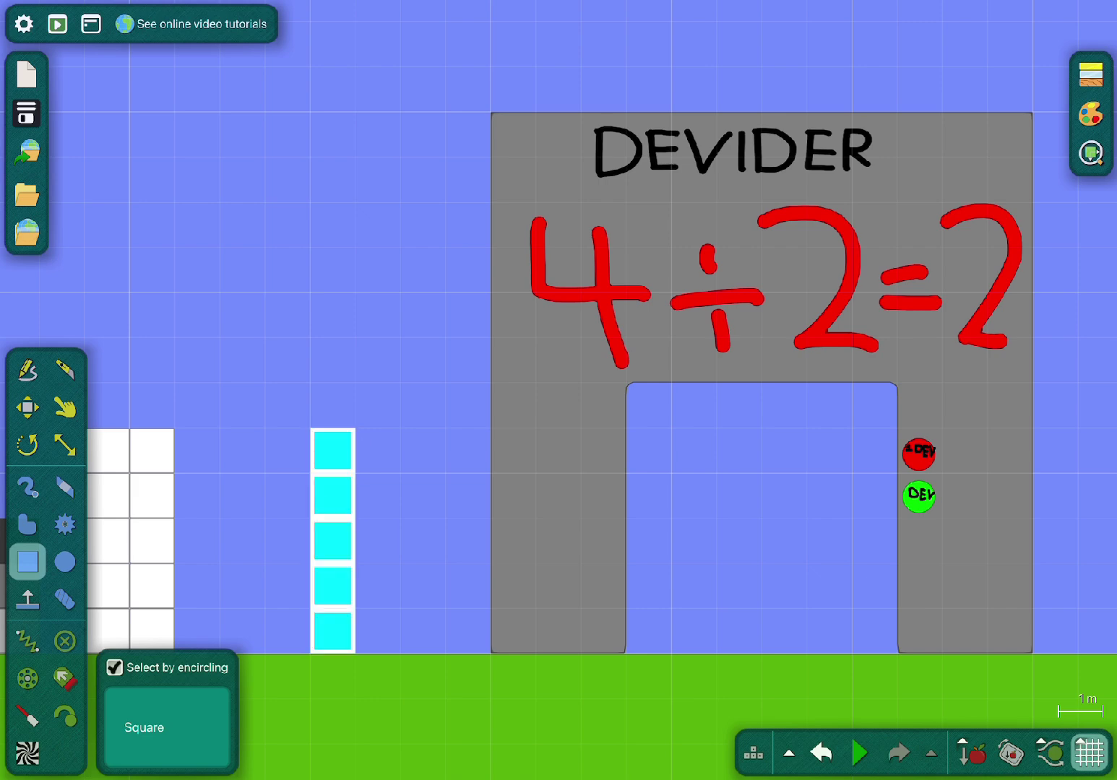
left_click_drag(332, 541, 739, 563)
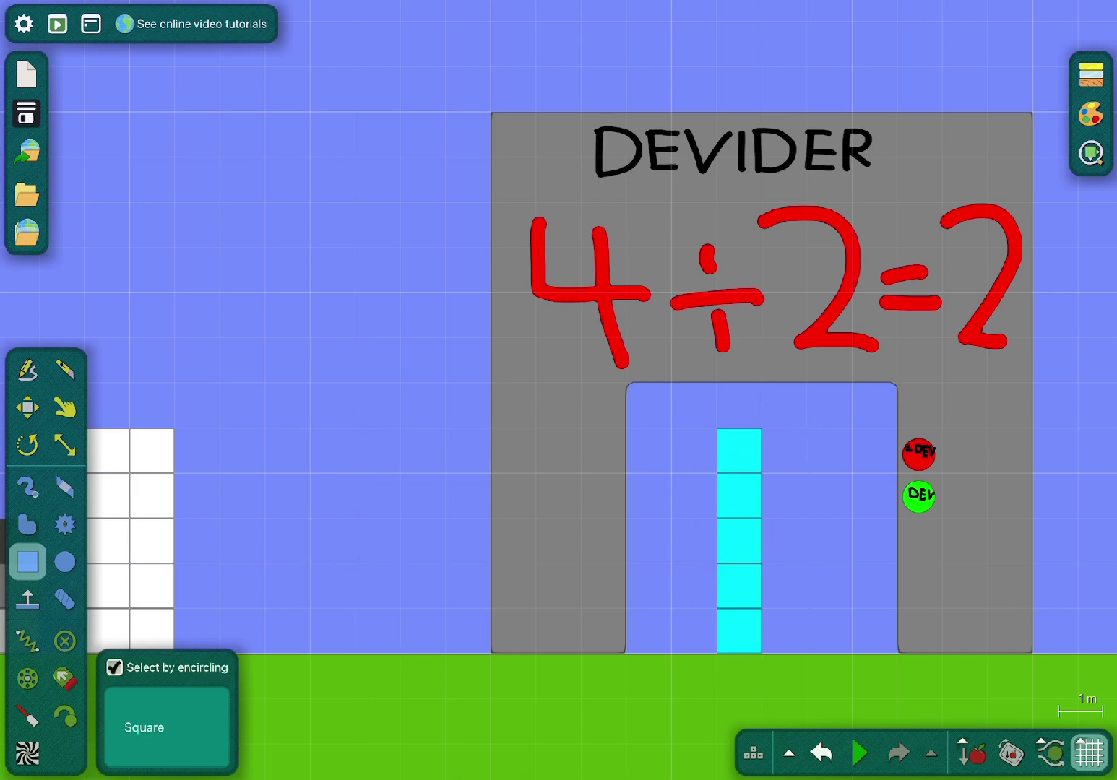
scroll(506, 506, "down", 3)
- Select all strokes of the red 4 ÷ 2 = 2 equation on the gate and erase them
scroll(551, 546, "up", 5)
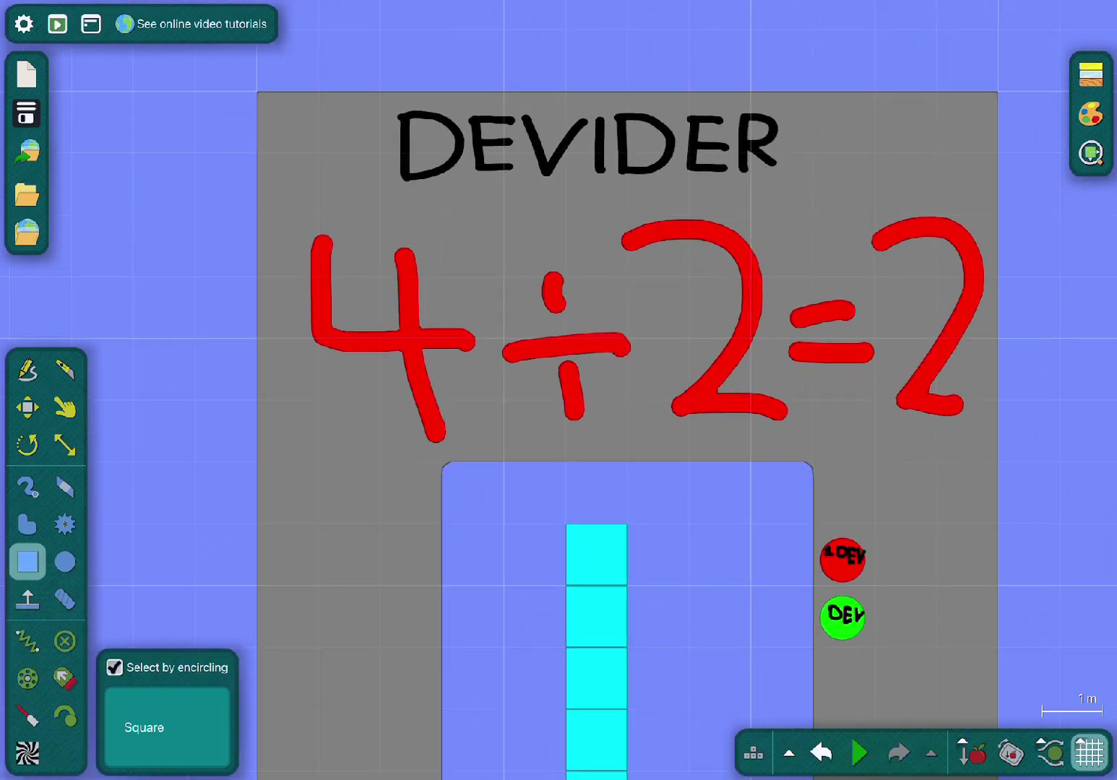
scroll(649, 172, "up", 3)
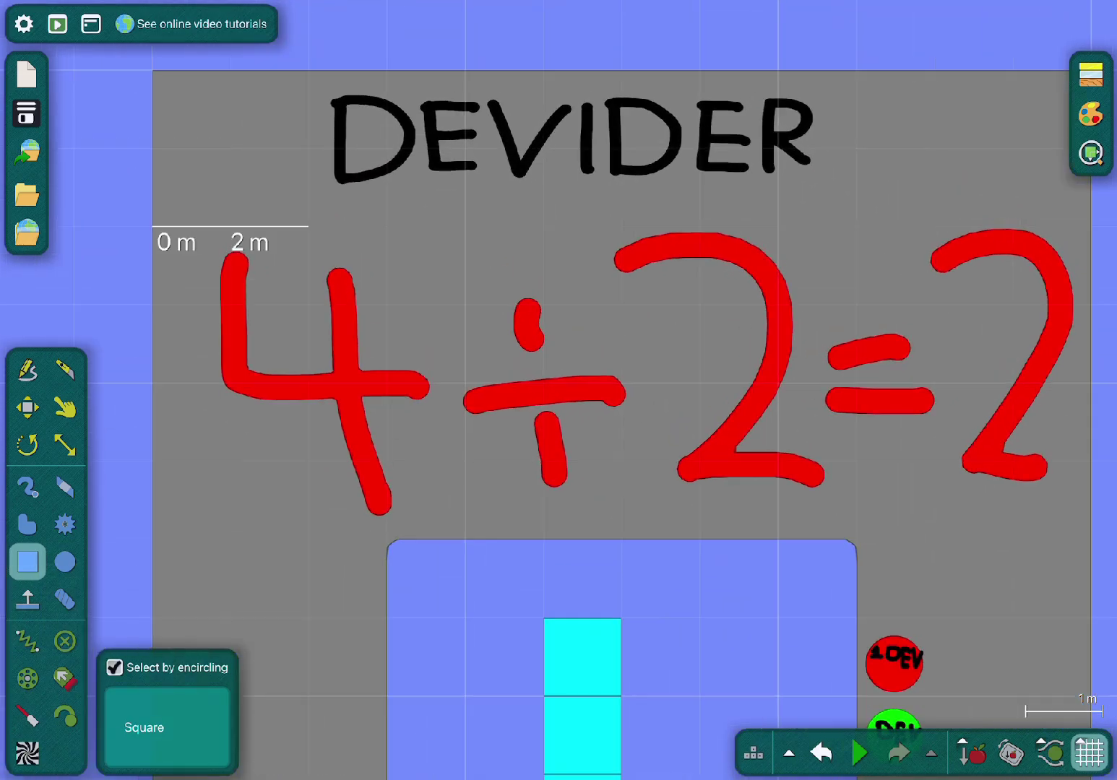
left_click_drag(309, 226, 1013, 539)
left_click_drag(1090, 539, 1091, 539)
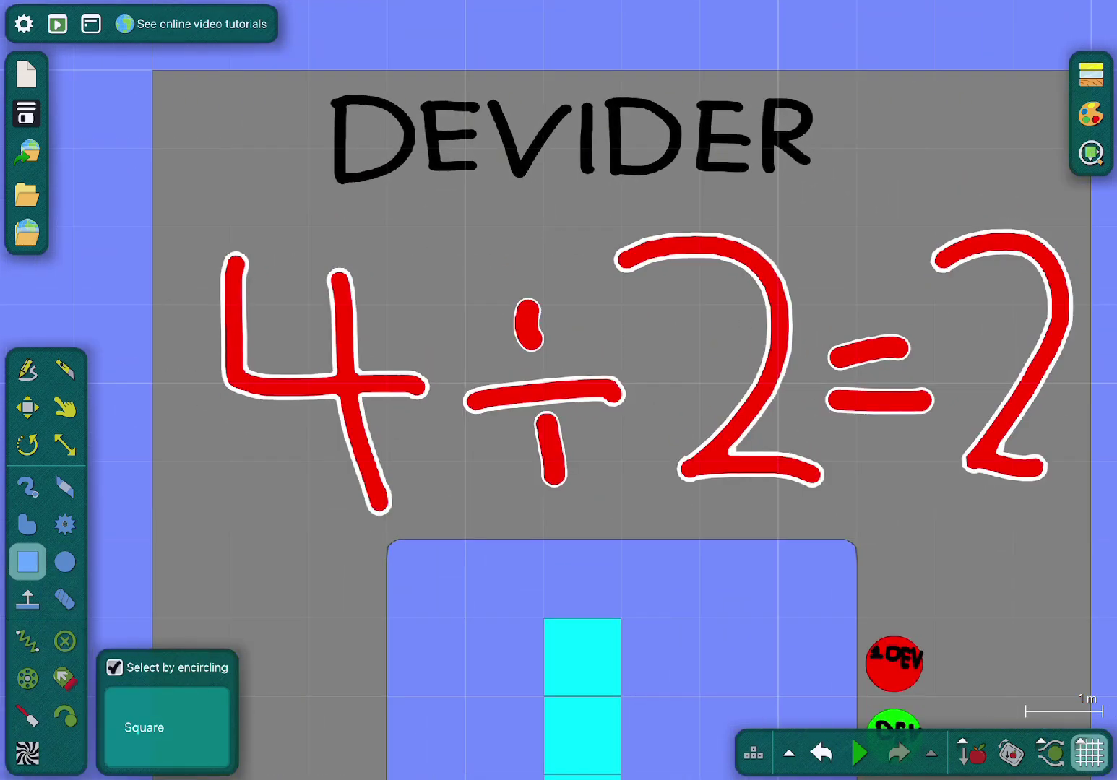
scroll(562, 379, "up", 5)
right_click(578, 311)
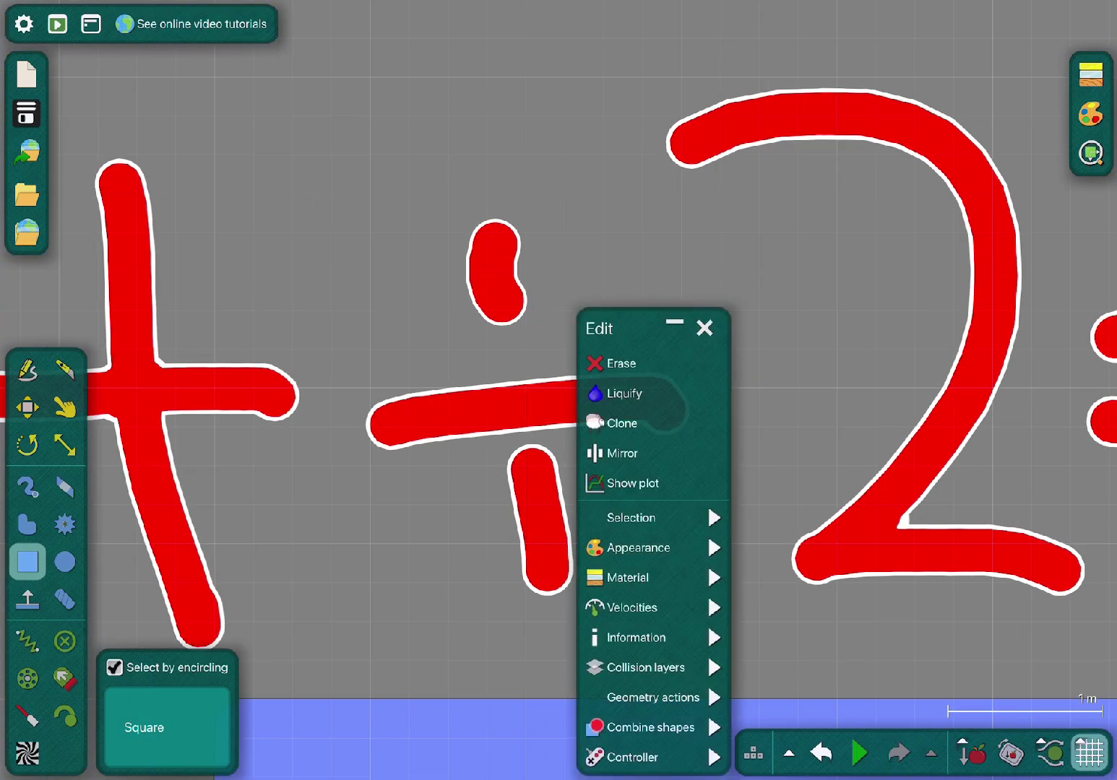
left_click(610, 363)
- With the grid off, write a red 5 ÷ 2 below the DEVIDER title using a 0.220 m brush
scroll(558, 390, "down", 3)
left_click(28, 486)
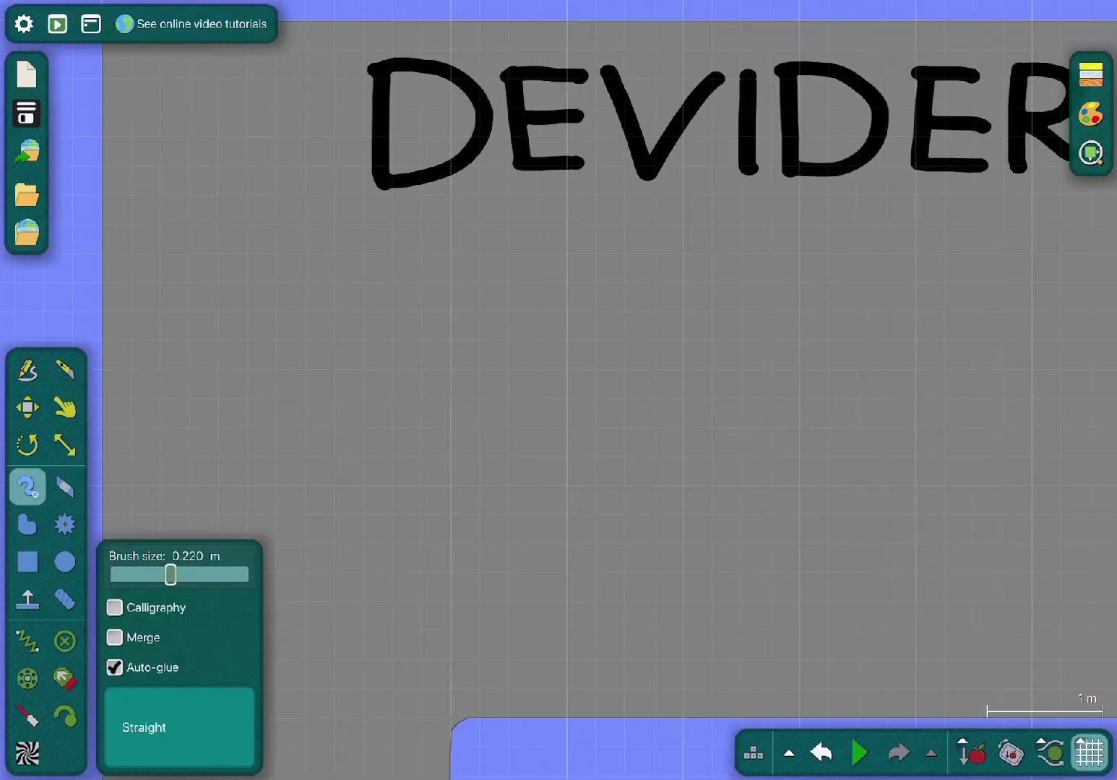
scroll(558, 390, "down", 5)
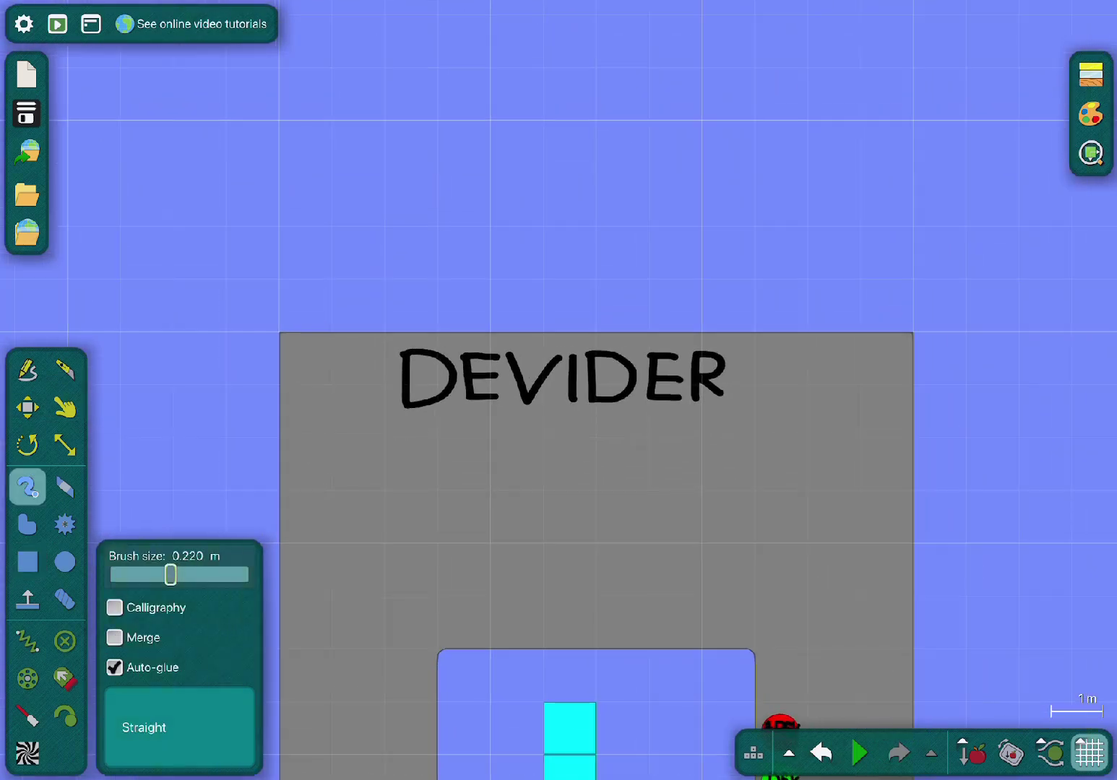
scroll(558, 390, "up", 3)
scroll(558, 390, "down", 1)
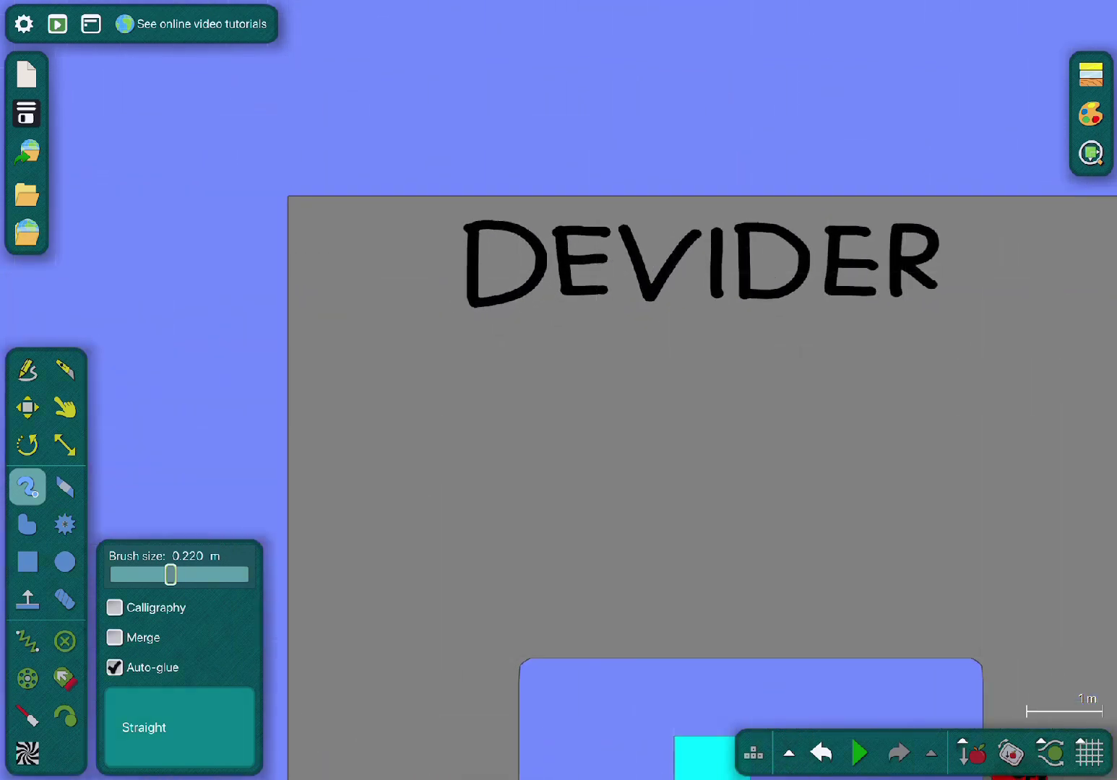
left_click(28, 562)
left_click(27, 486)
scroll(422, 513, "up", 3)
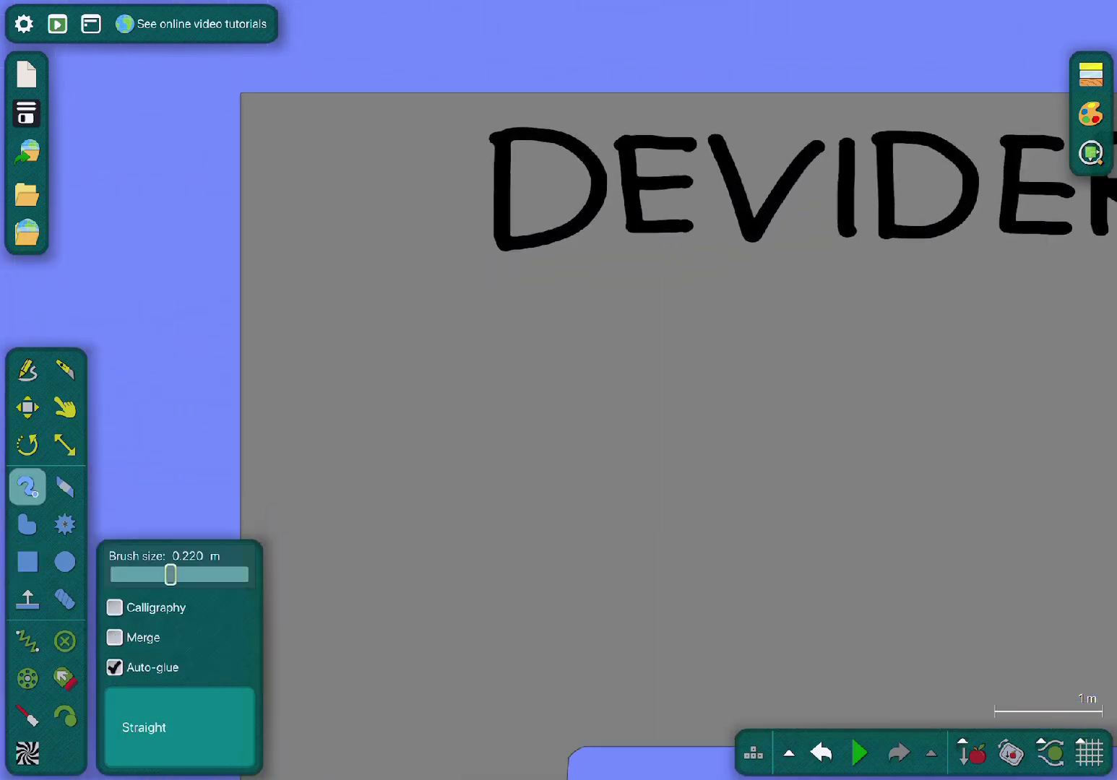
mouse_move(340, 560)
left_mouse_down()
mouse_move(479, 603)
mouse_move(406, 405)
mouse_move(654, 411)
left_mouse_up()
scroll(361, 390, "up", 2)
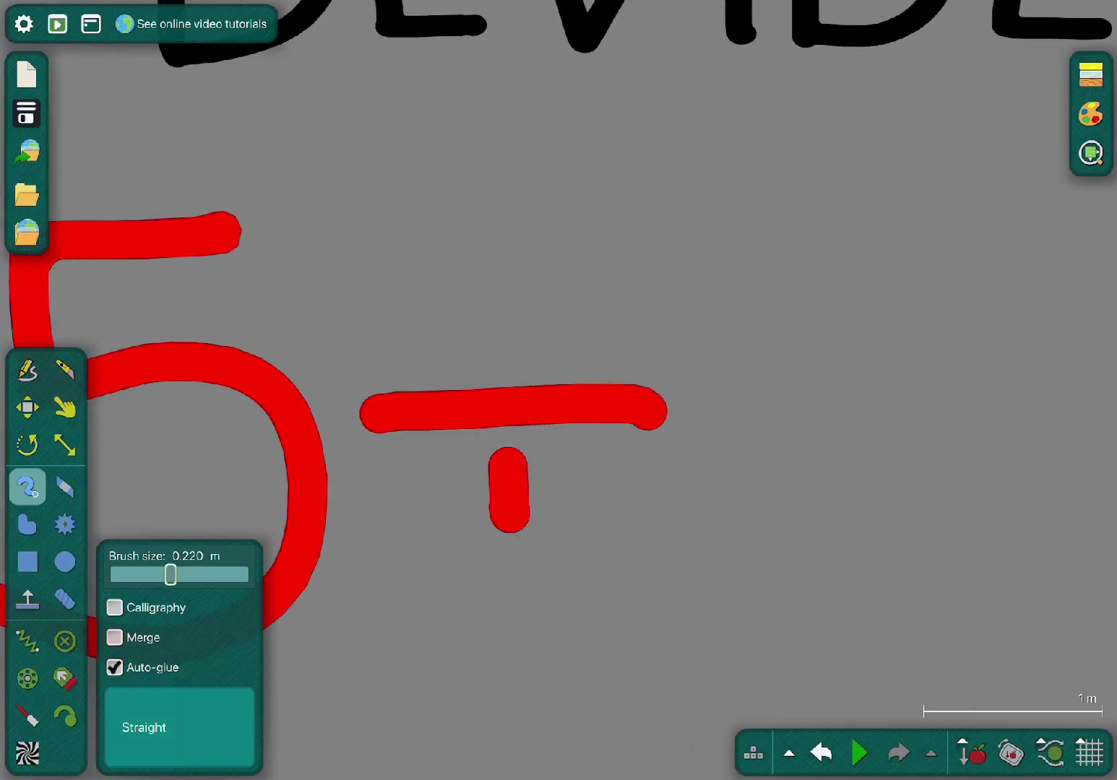
scroll(513, 404, "down", 2)
mouse_move(518, 239)
left_mouse_down()
mouse_move(736, 427)
mouse_move(751, 514)
left_mouse_up()
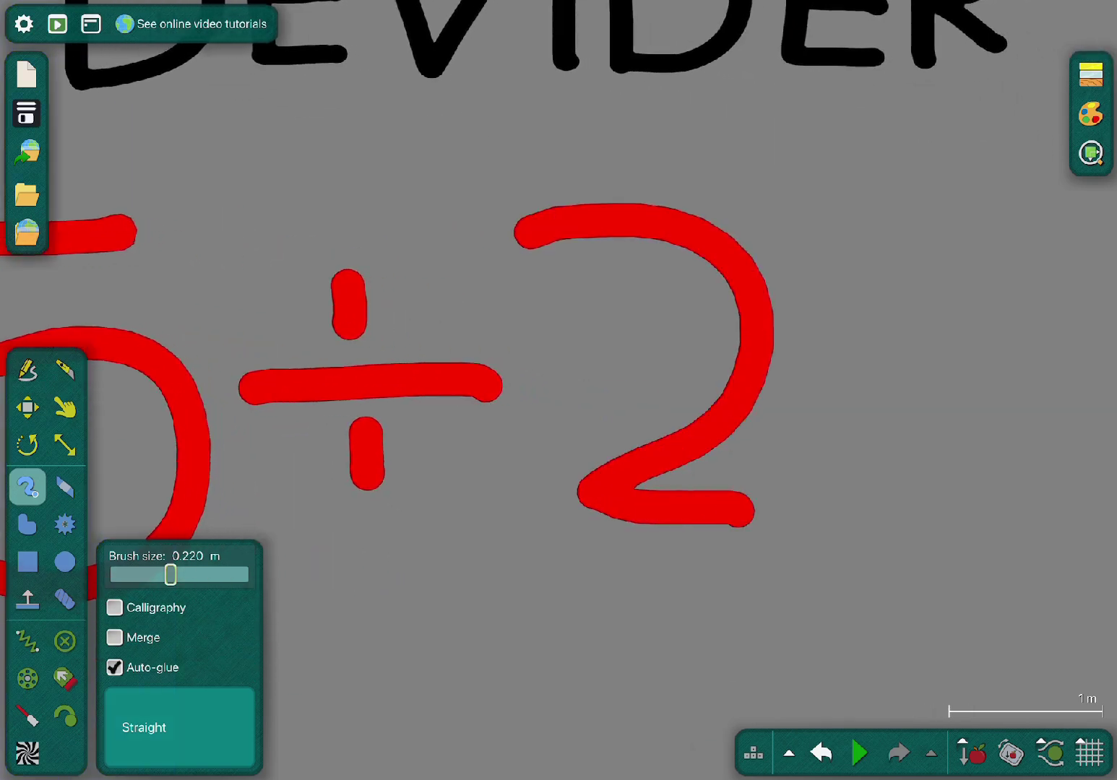
- Complete the gate's equation with a red = 2,5 after the 5 ÷ 2, and turn the grid back on
scroll(751, 514, "up", 2)
scroll(558, 412, "up", 1)
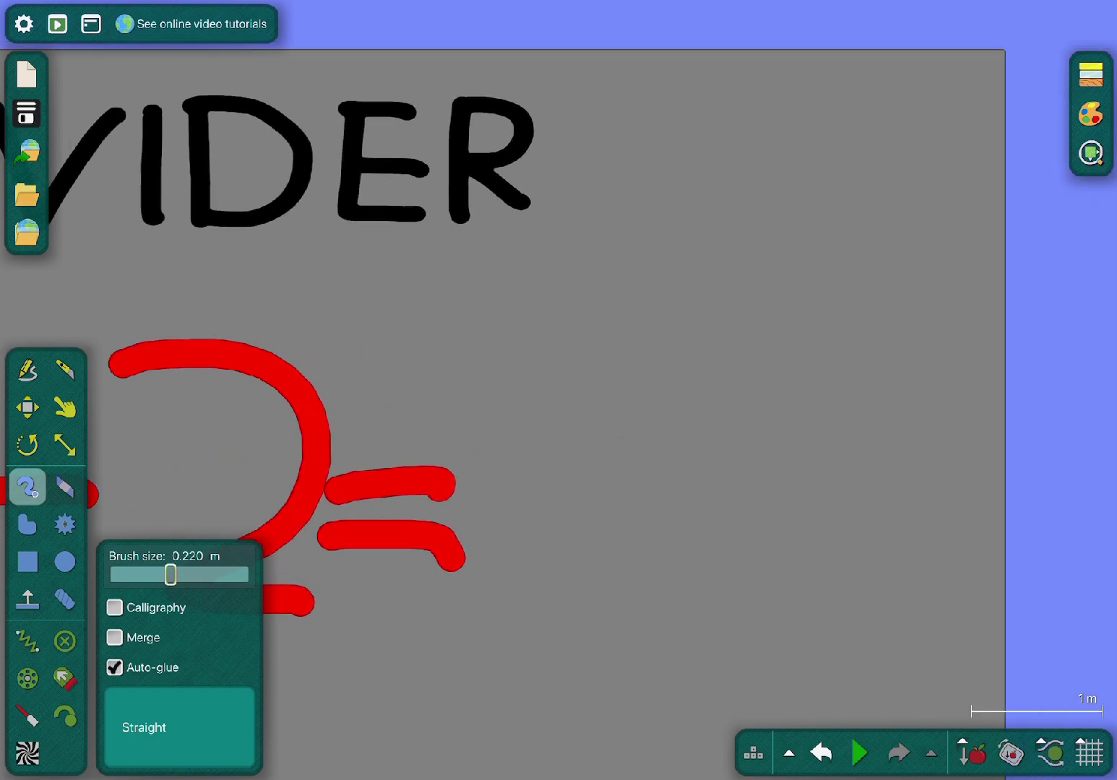
mouse_move(561, 372)
left_mouse_down()
mouse_move(562, 623)
mouse_move(665, 628)
left_mouse_up()
scroll(665, 628, "up", 2)
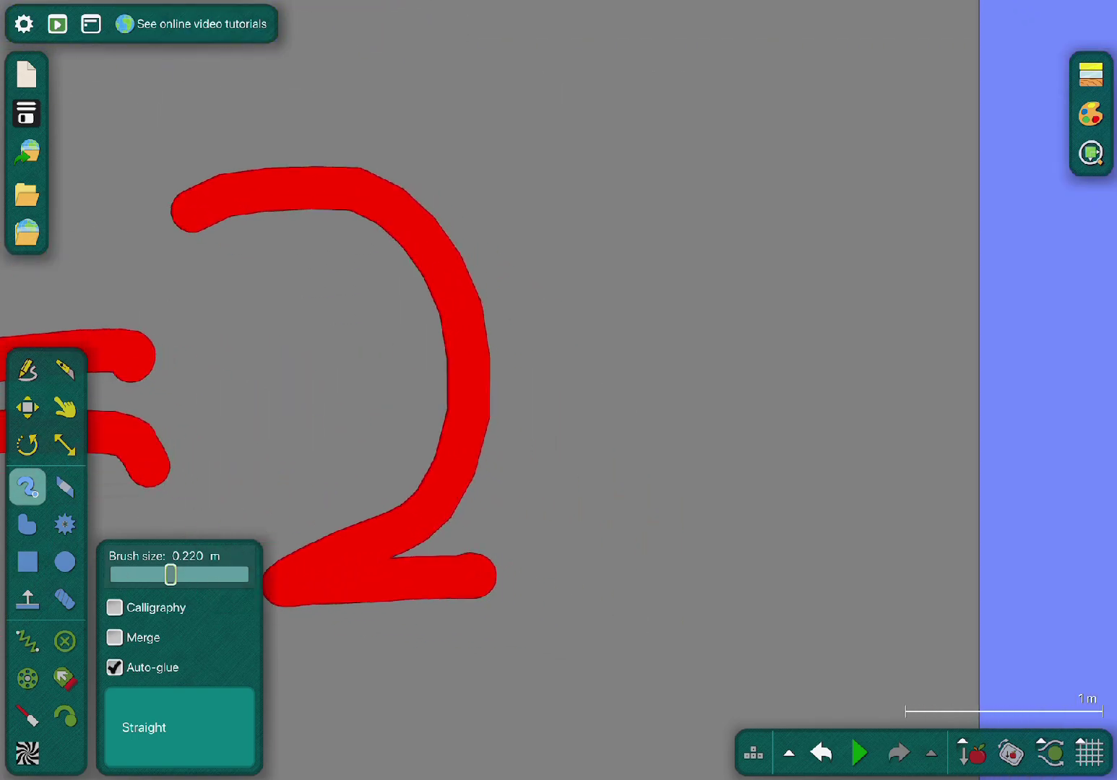
mouse_move(614, 582)
left_mouse_down()
mouse_move(758, 207)
mouse_move(863, 208)
left_mouse_up()
scroll(863, 208, "down", 4)
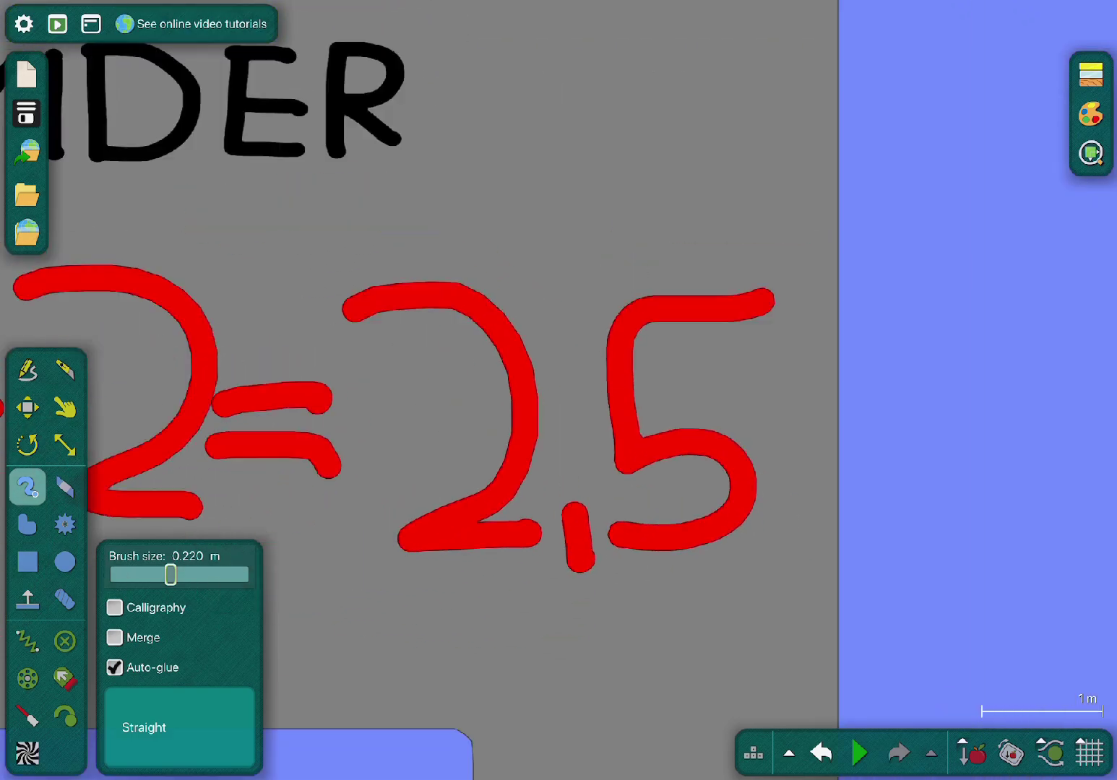
left_click(28, 562)
scroll(834, 430, "down", 2)
scroll(520, 547, "up", 3)
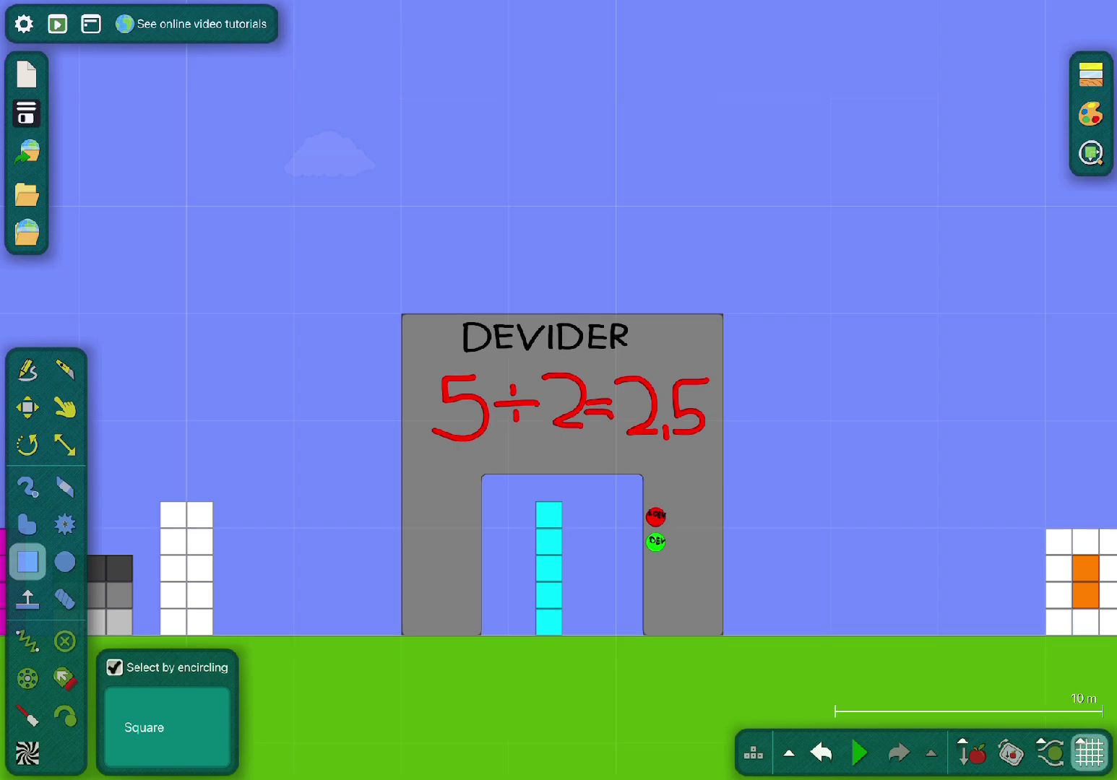
- Return the cyan five-block to the number row, standing on the ground between the green four-block and the purple six-block
scroll(1026, 626, "down", 1)
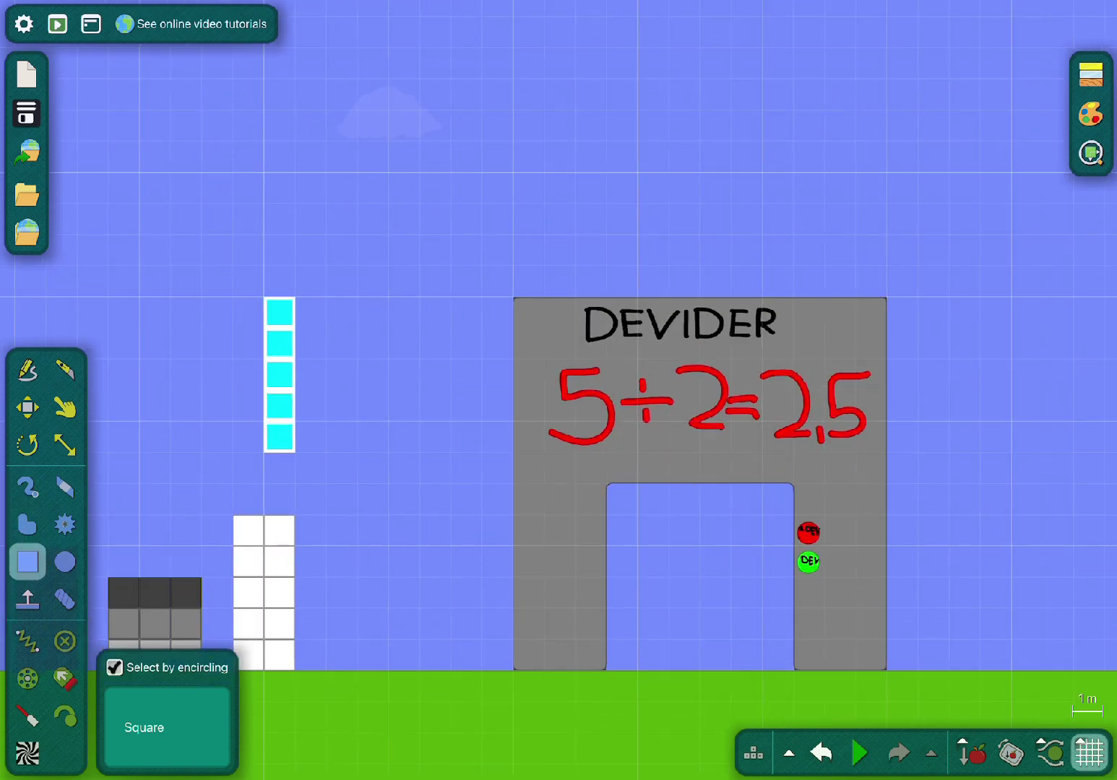
scroll(1083, 442, "down", 2)
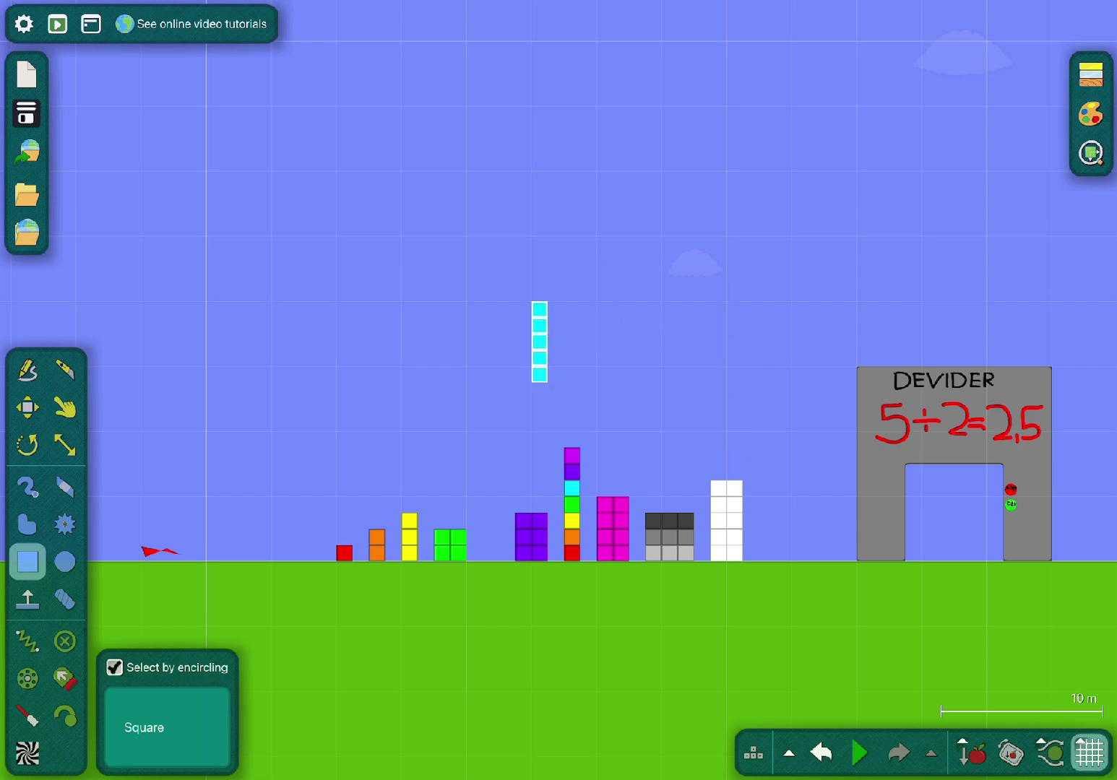
left_click_drag(538, 340, 522, 437)
scroll(507, 542, "up", 3)
left_click_drag(546, 388, 461, 484)
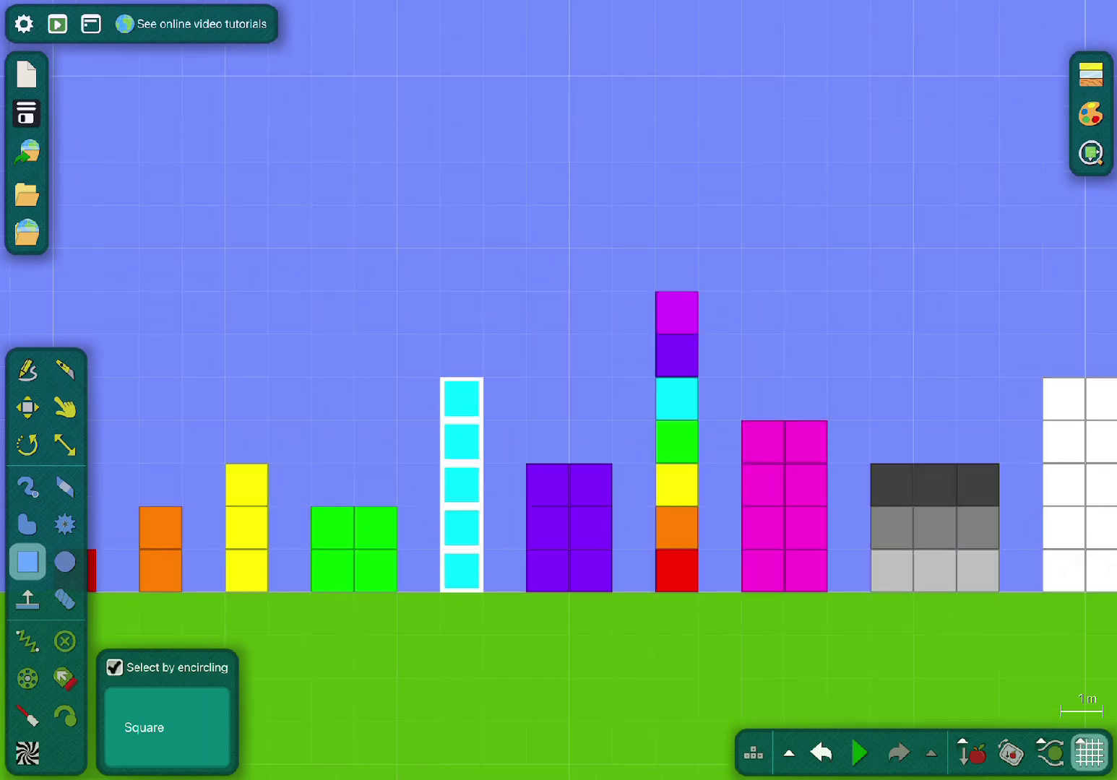
- Move the amber double column beside the orange block in the far result row into the gate's opening, standing on the ground
scroll(558, 289, "down", 3)
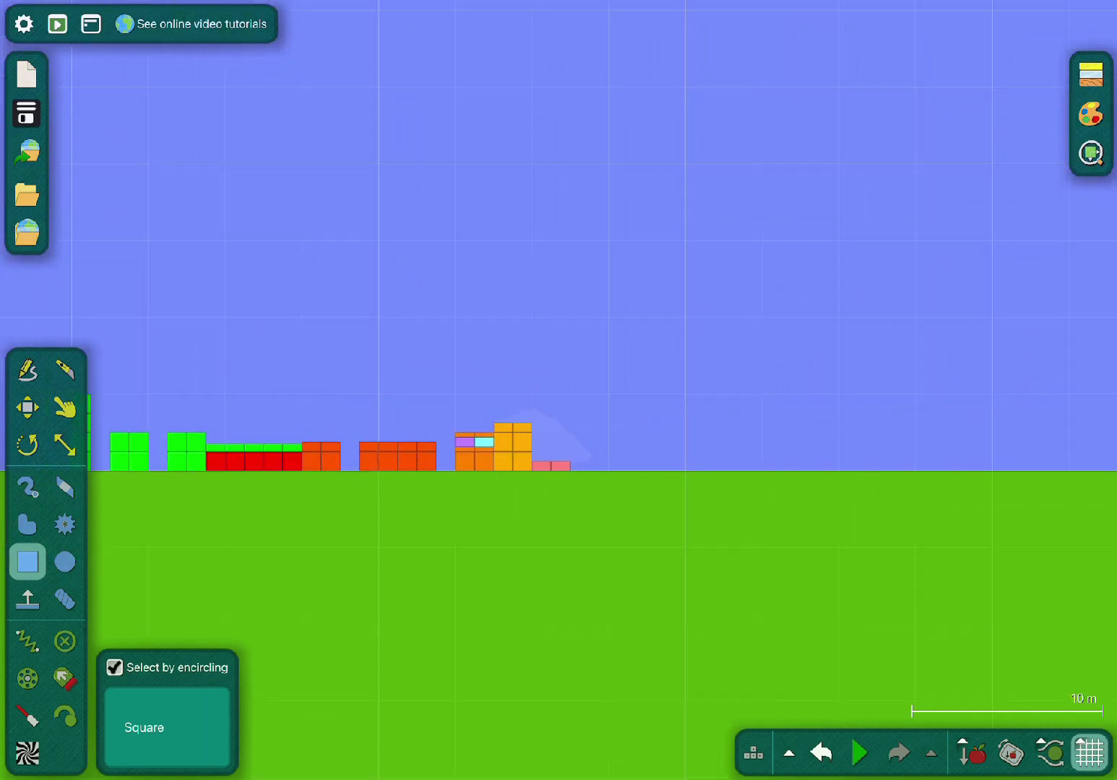
scroll(558, 289, "up", 3)
scroll(695, 420, "up", 3)
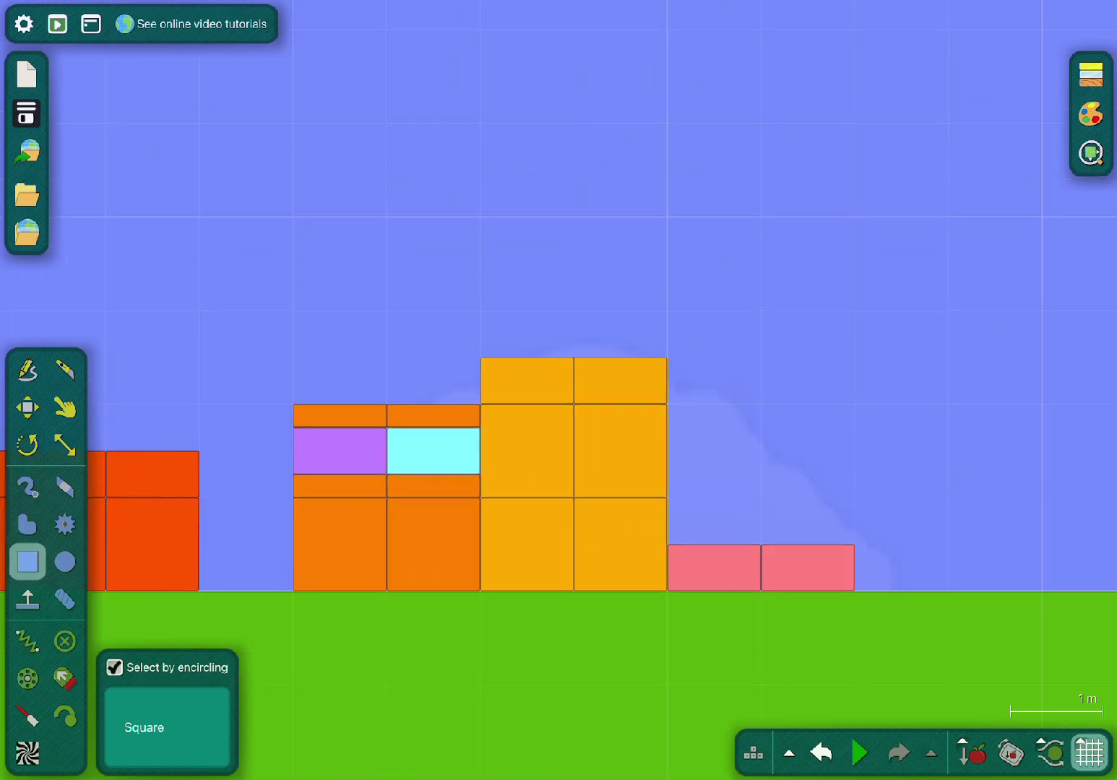
scroll(573, 474, "down", 3)
left_click_drag(807, 541, 245, 331)
scroll(559, 340, "down", 1)
left_click_drag(877, 356, 299, 617)
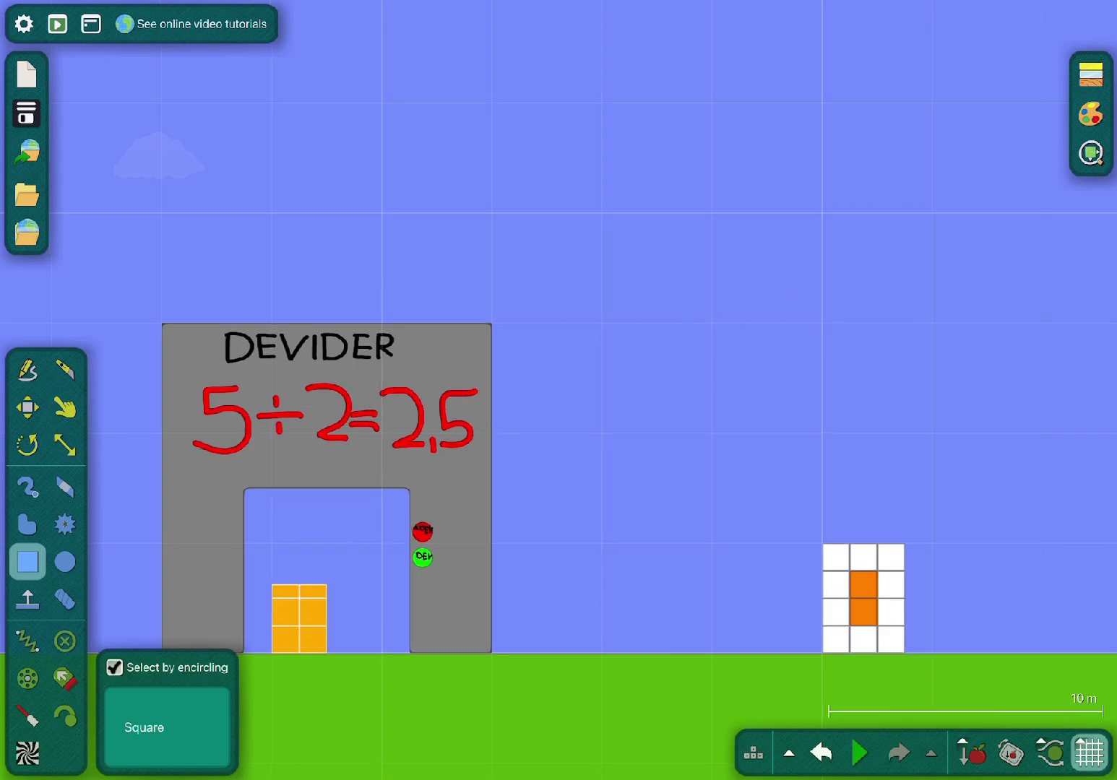
- Place the amber double column on the ground before the gate and shift its right column 1 m away from the other
scroll(558, 390, "down", 2)
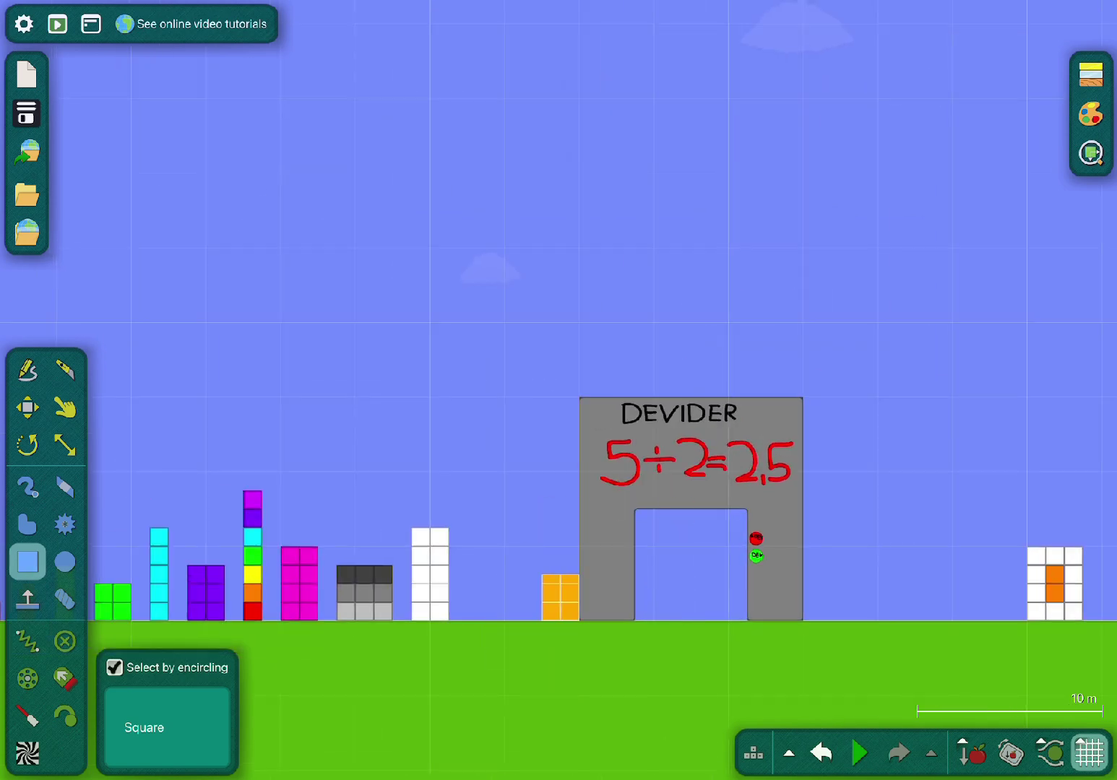
scroll(529, 621, "up", 5)
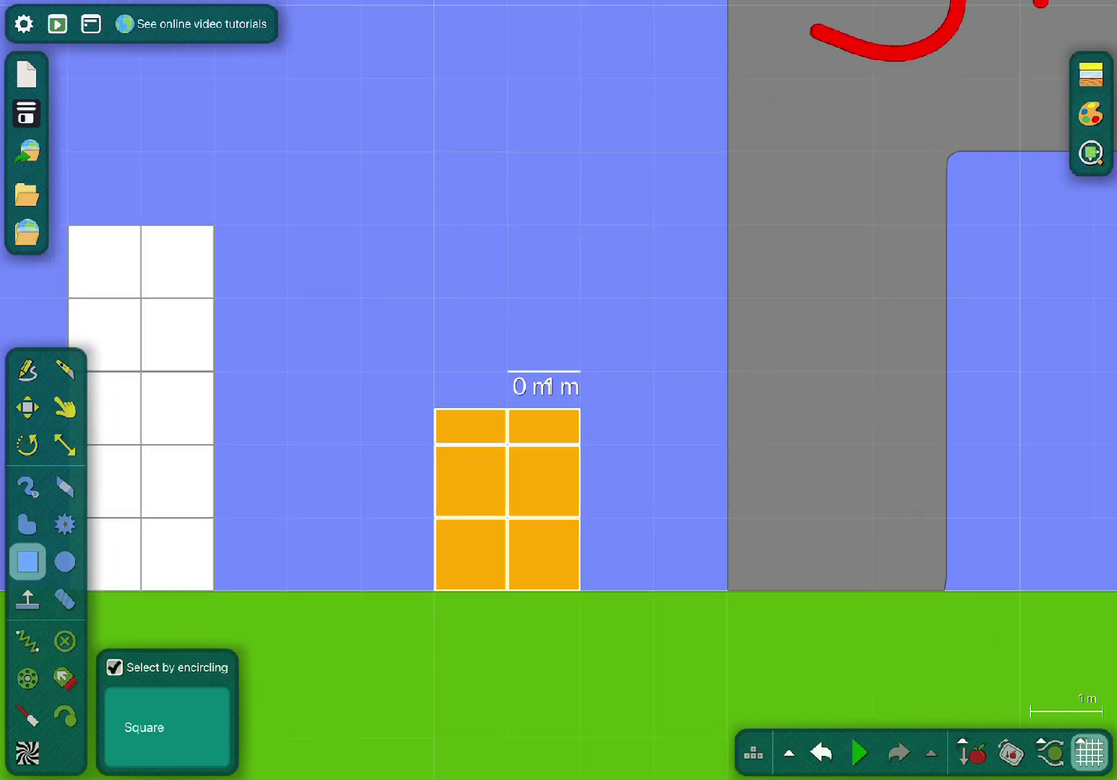
left_click_drag(543, 499, 617, 499)
mouse_move(470, 499)
left_mouse_down()
mouse_move(507, 499)
mouse_move(471, 499)
mouse_move(470, 426)
mouse_move(471, 500)
mouse_move(543, 462)
mouse_move(433, 499)
mouse_move(470, 499)
left_mouse_up()
mouse_move(617, 499)
left_mouse_down()
mouse_move(617, 462)
mouse_move(617, 499)
left_mouse_up()
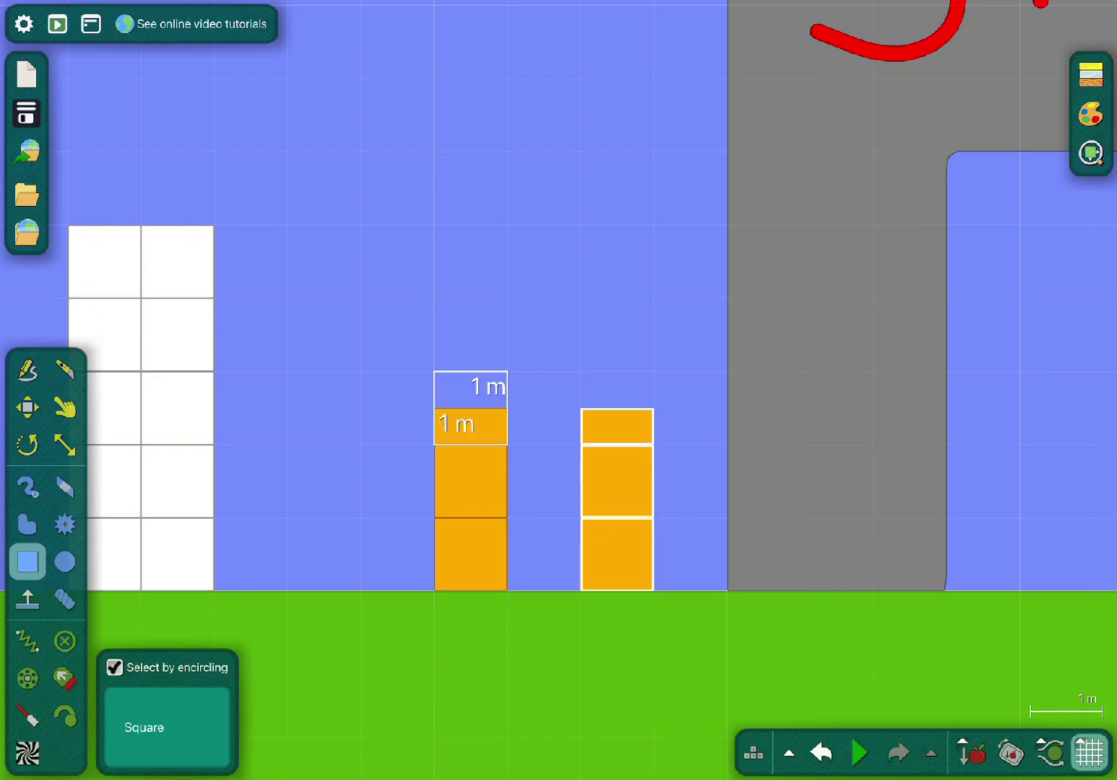
mouse_move(470, 499)
left_mouse_down()
mouse_move(580, 444)
mouse_move(507, 462)
mouse_move(471, 534)
mouse_move(470, 499)
left_mouse_up()
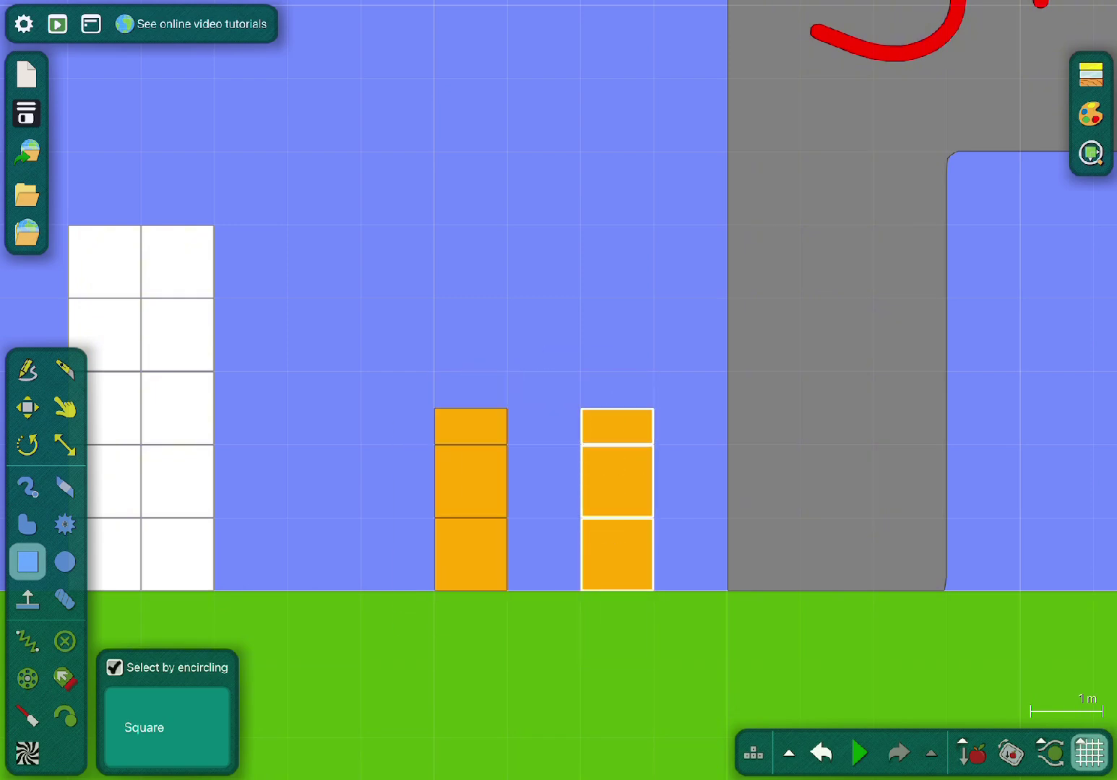
mouse_move(470, 499)
left_mouse_down()
mouse_move(470, 389)
mouse_move(470, 500)
mouse_move(578, 499)
mouse_move(616, 424)
mouse_move(542, 499)
mouse_move(471, 499)
mouse_move(507, 518)
mouse_move(470, 499)
left_mouse_up()
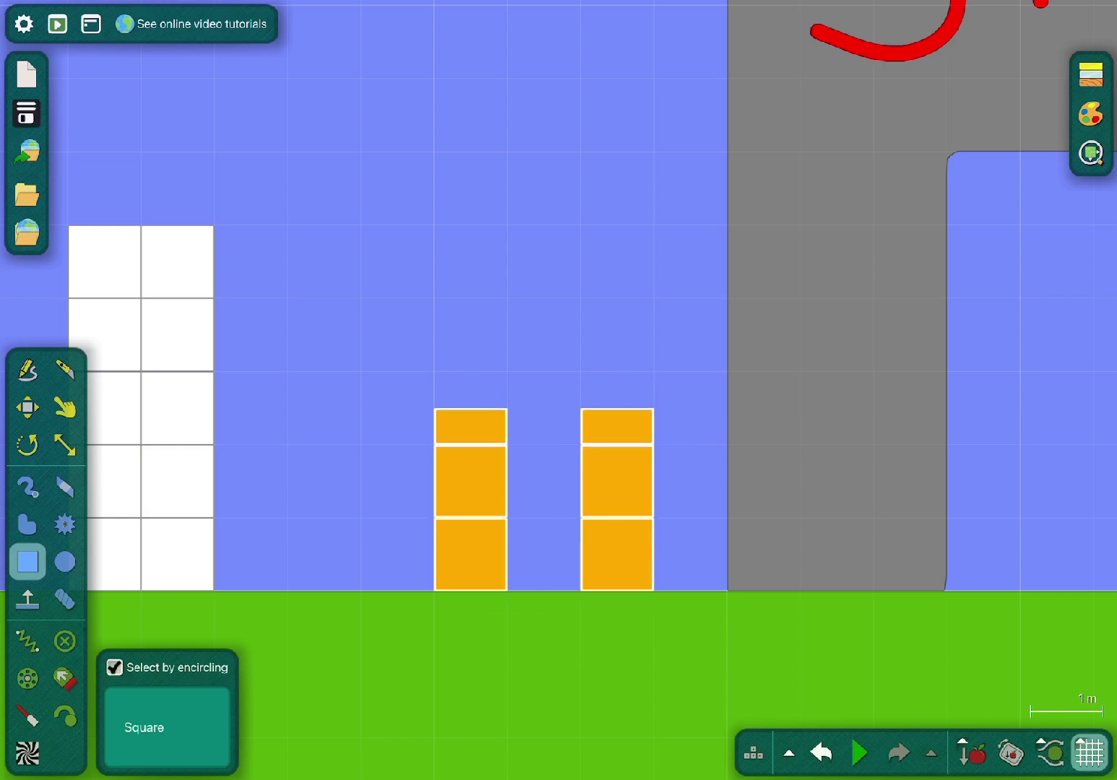
- Carry both amber columns through the gate to the far result row and stand them on the ground directly beside the orange block
scroll(390, 578, "down", 5)
left_click_drag(428, 538, 745, 501)
scroll(559, 361, "down", 2)
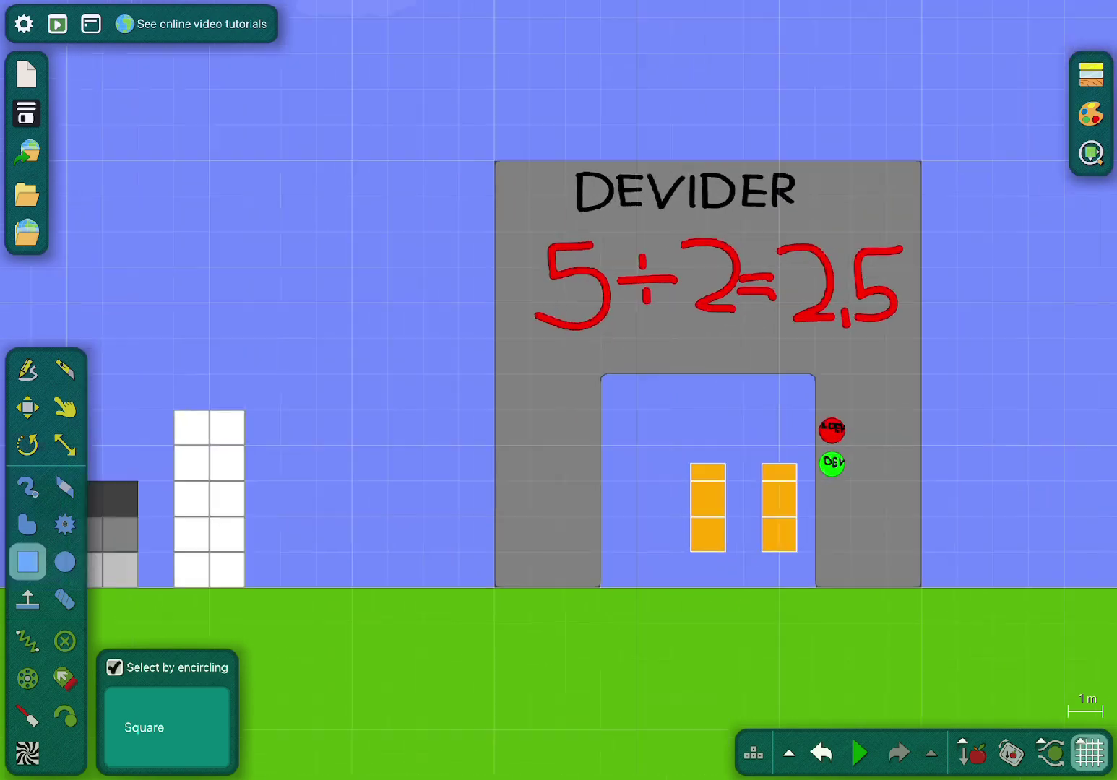
left_click_drag(536, 524, 857, 421)
left_click_drag(939, 216, 462, 324)
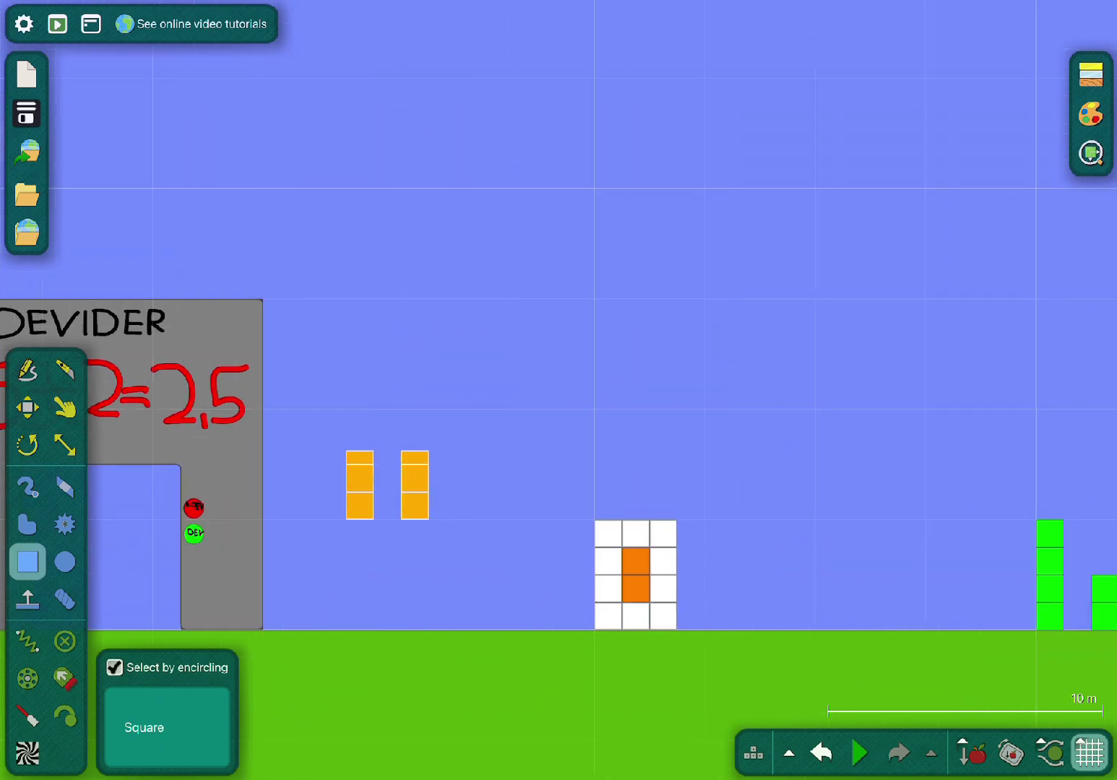
left_click_drag(386, 484, 826, 374)
left_click_drag(723, 217, 393, 271)
scroll(558, 361, "down", 1)
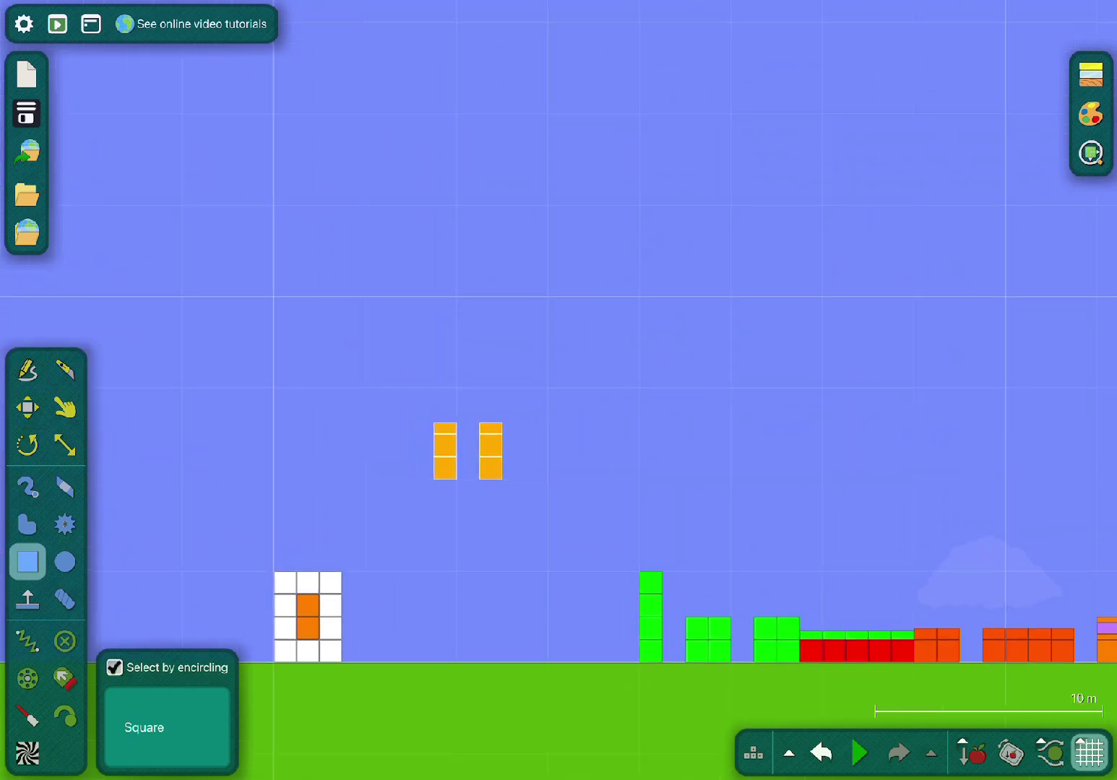
scroll(866, 577, "up", 2)
left_click_drag(939, 361, 419, 339)
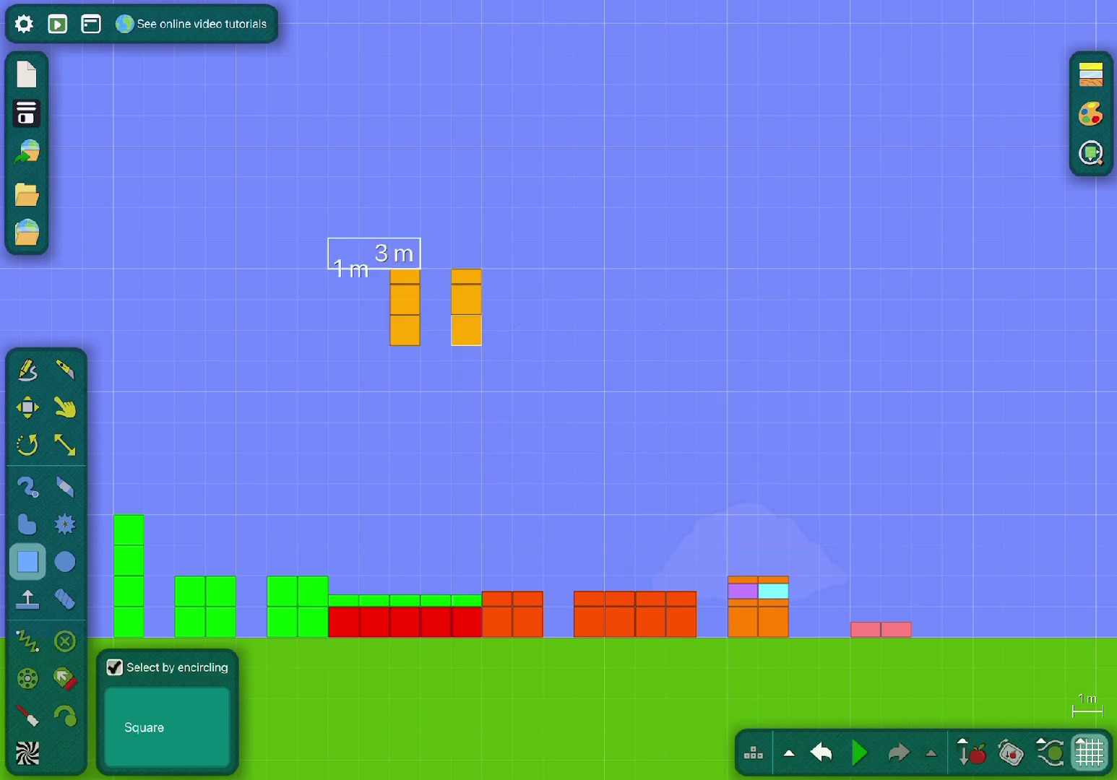
left_click_drag(404, 307, 804, 599)
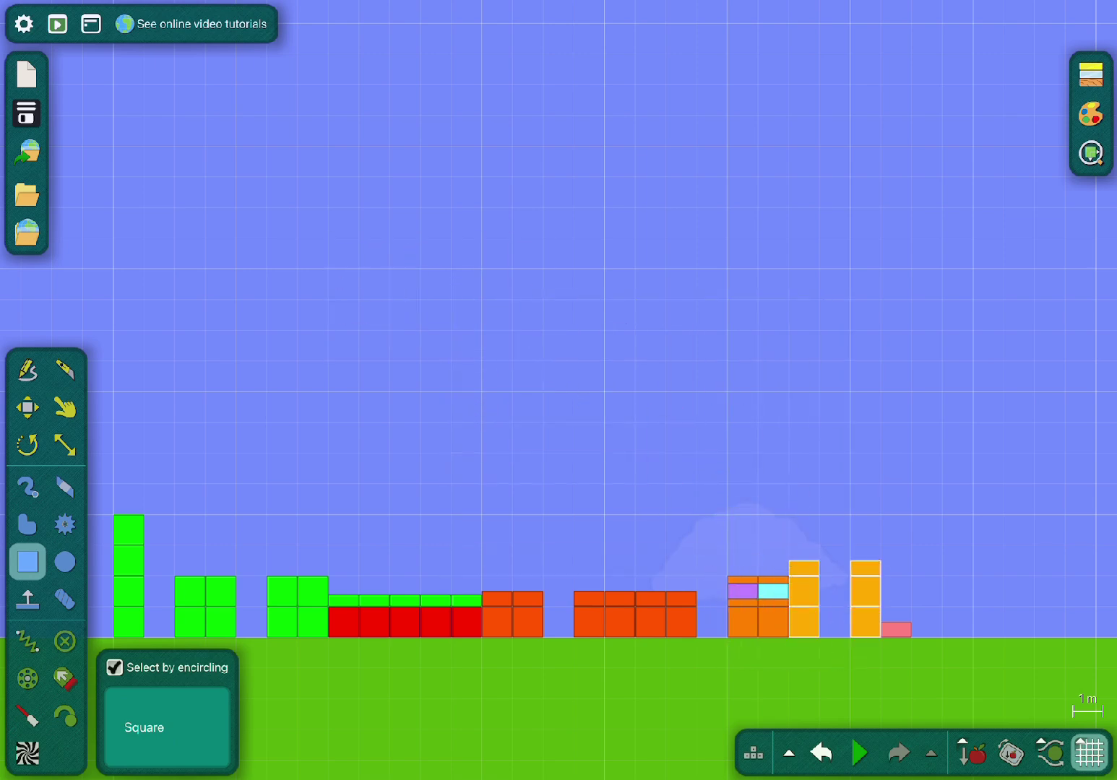
- Shift the three pieces of the right amber column 1 m one by one so they stand against the other column
left_click_drag(1033, 453, 1035, 453)
key("ctrl+z")
scroll(926, 634, "up", 3)
scroll(835, 564, "up", 3)
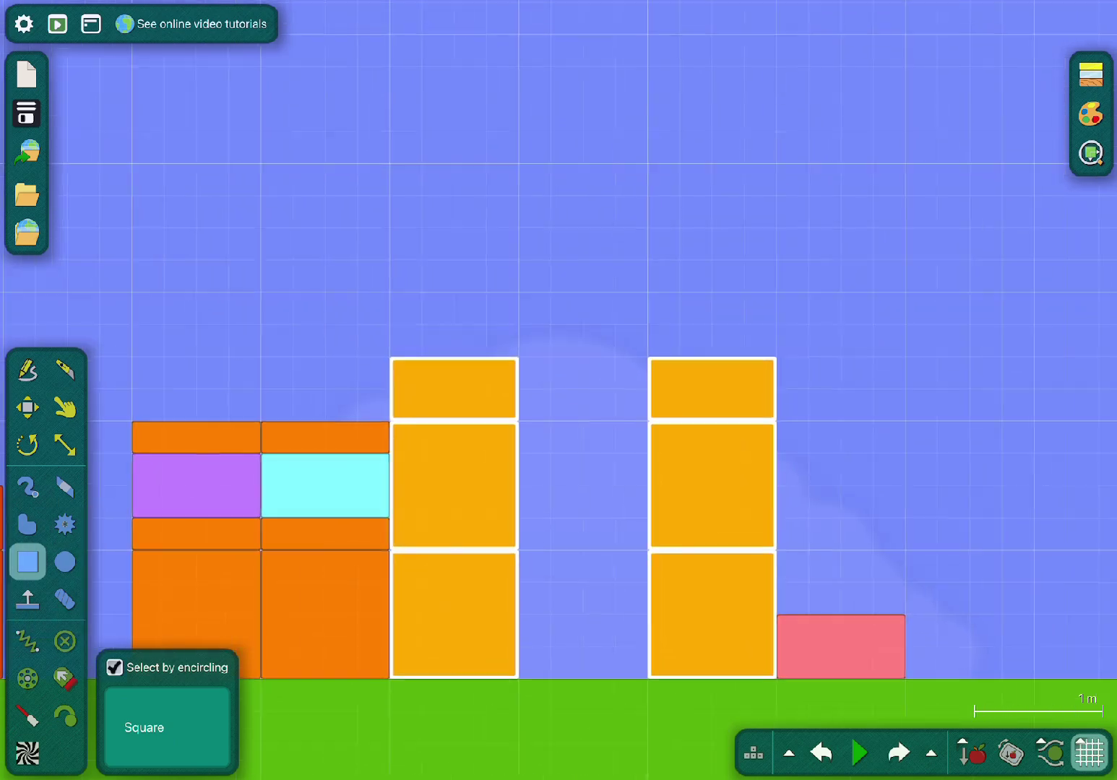
key("s")
key("b")
left_click_drag(713, 618, 583, 618)
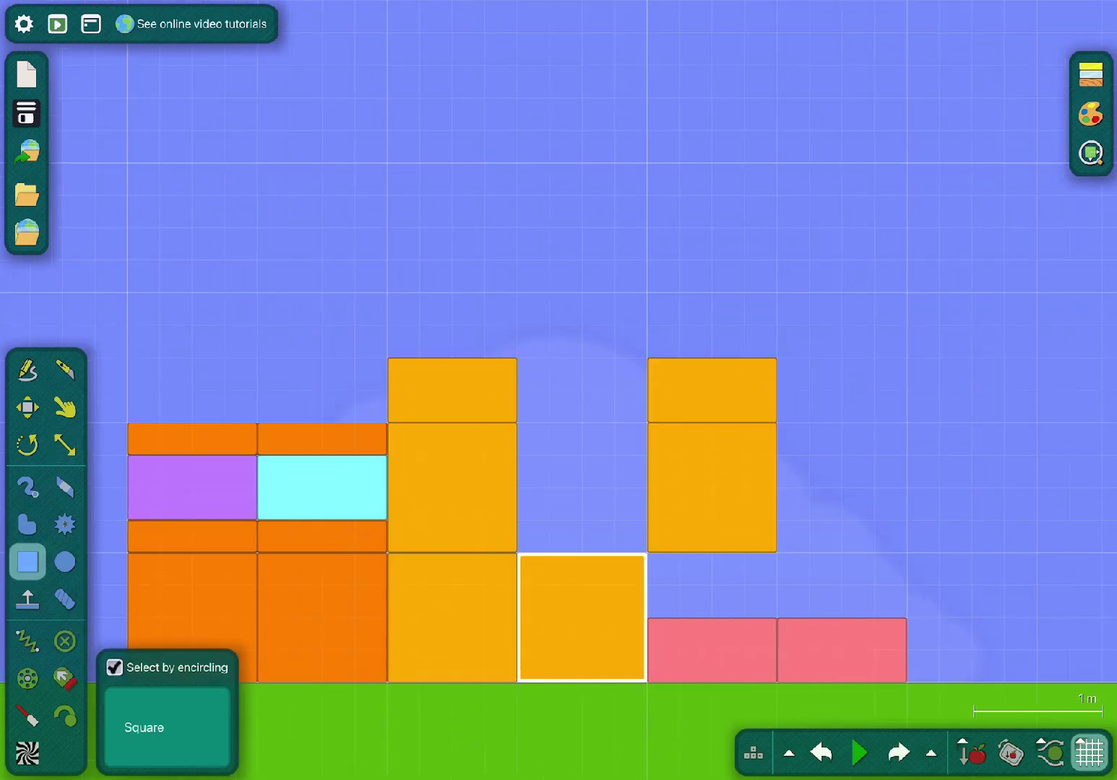
left_click_drag(712, 488, 582, 487)
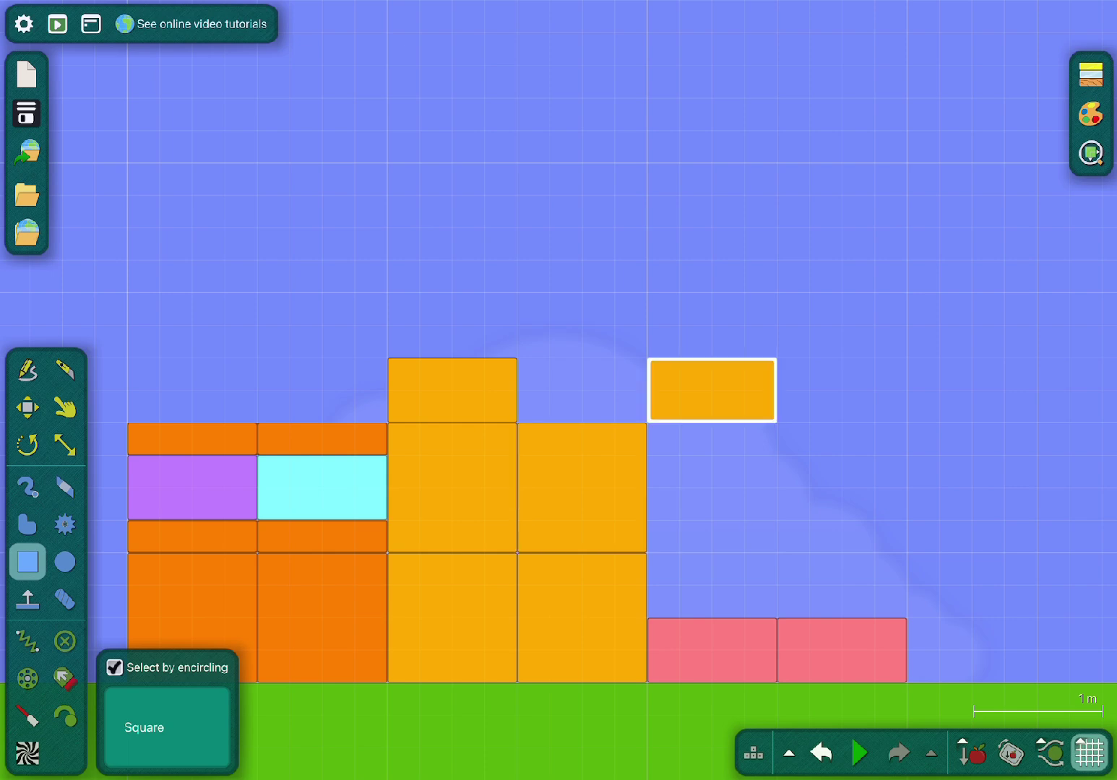
left_click_drag(712, 390, 582, 391)
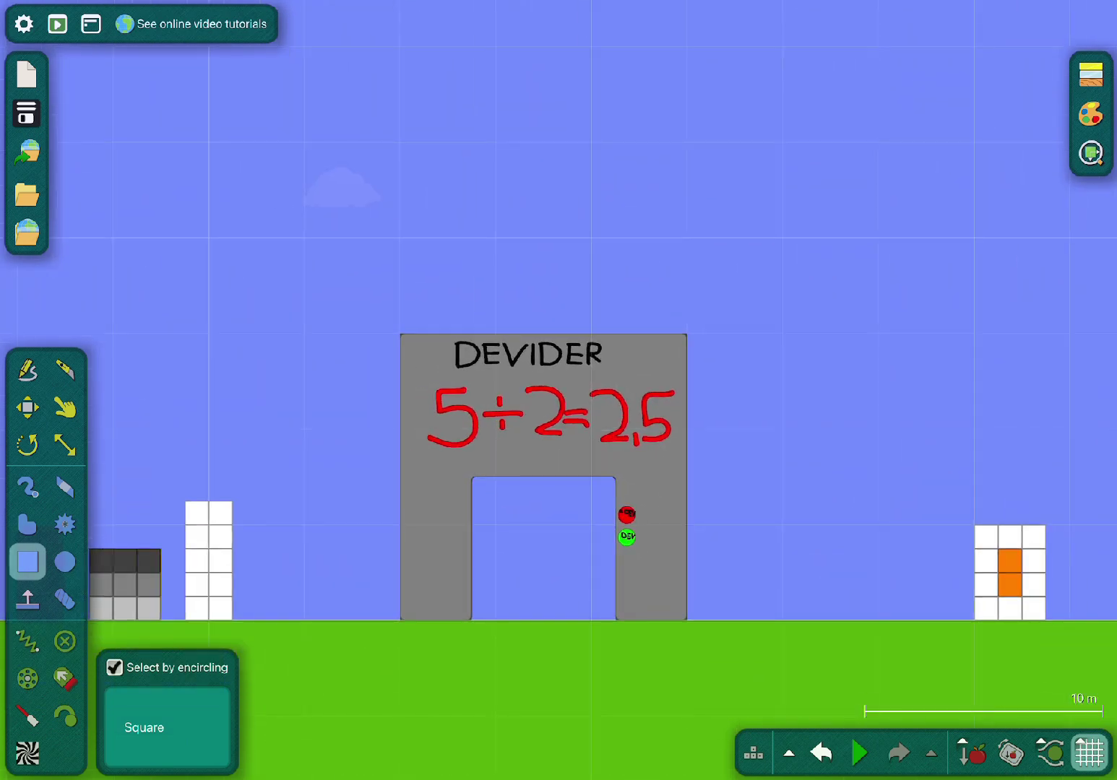
- Undo the whole 5 ÷ 2 staging and the gate's enlargement, back to the smaller gate with the red 4 ÷ 2 = 2 equation
scroll(538, 425, "up", 10)
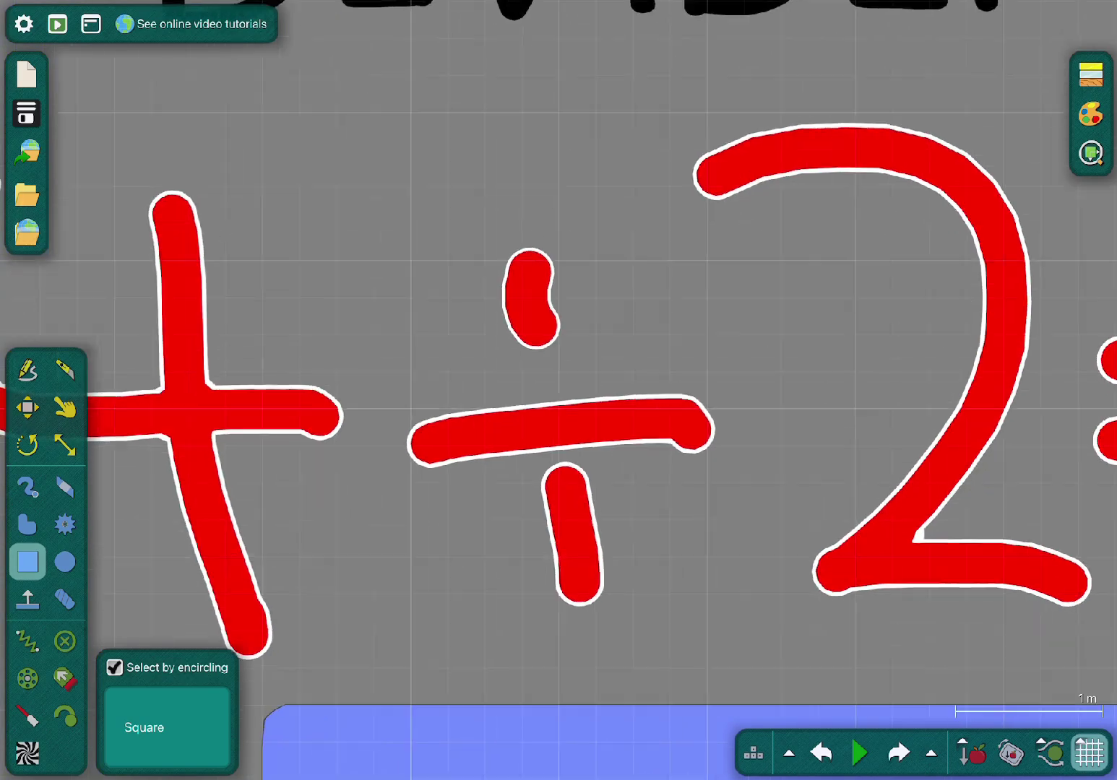
scroll(558, 390, "down", 10)
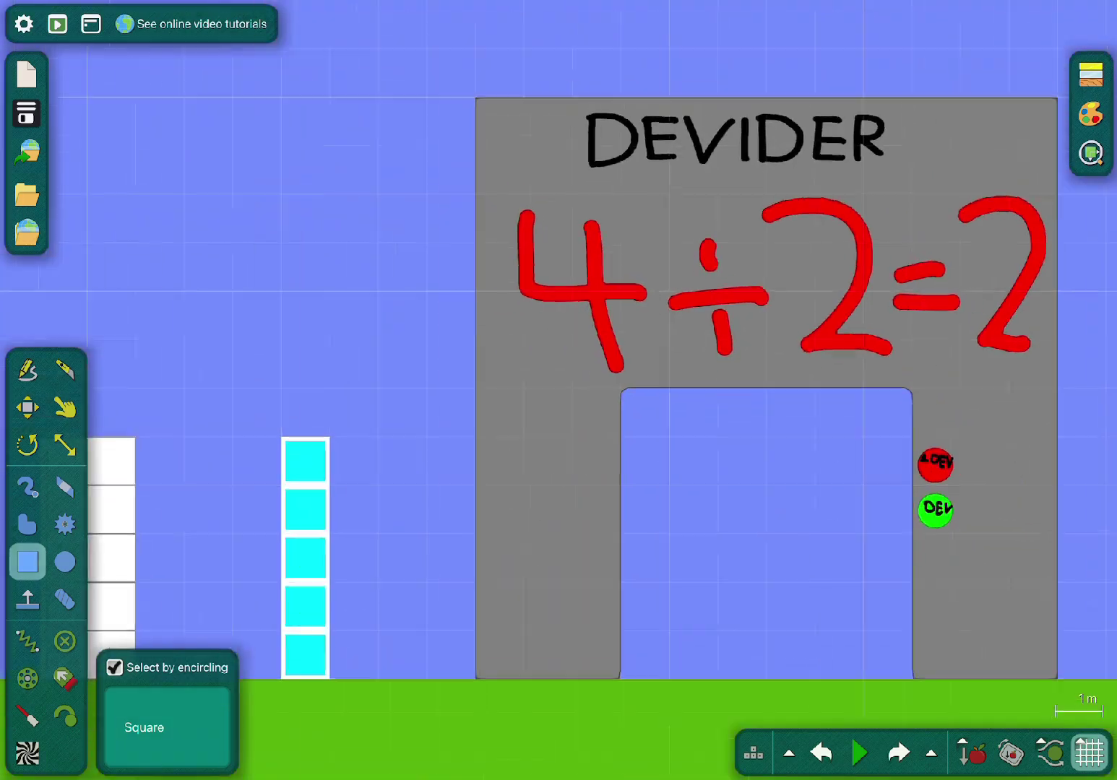
scroll(559, 390, "up", 2)
scroll(379, 722, "down", 5)
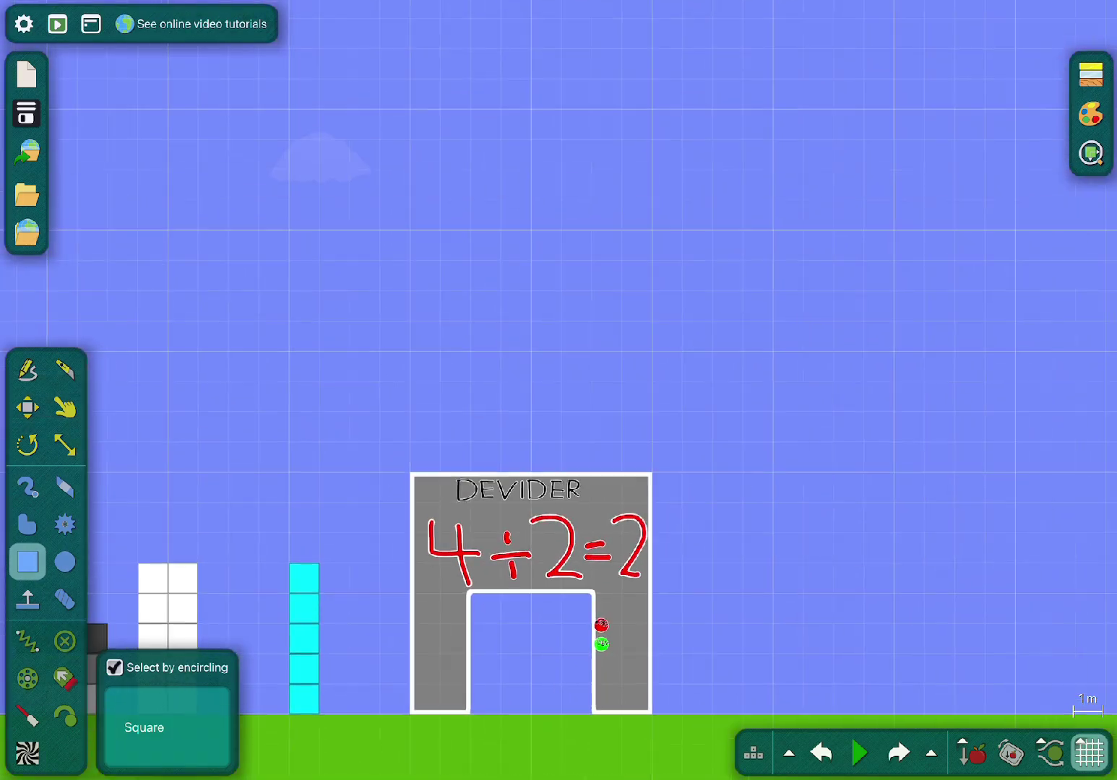
scroll(624, 541, "up", 8)
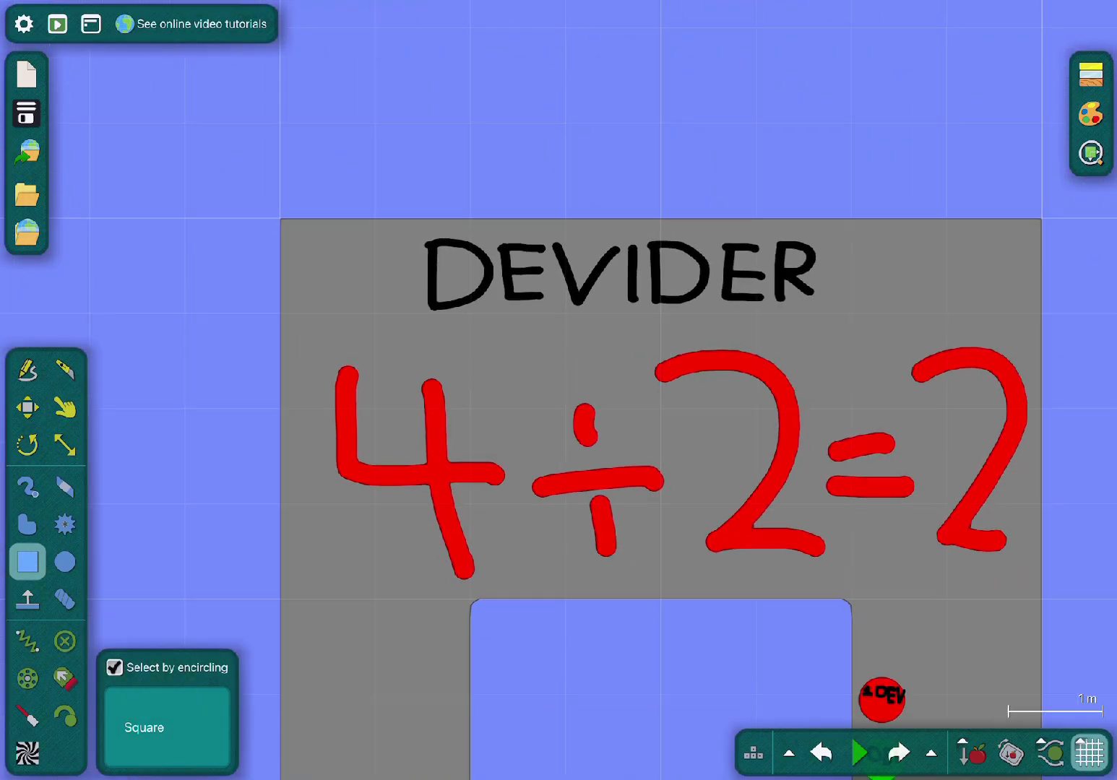
left_click_drag(566, 409, 1042, 598)
scroll(1051, 556, "up", 3)
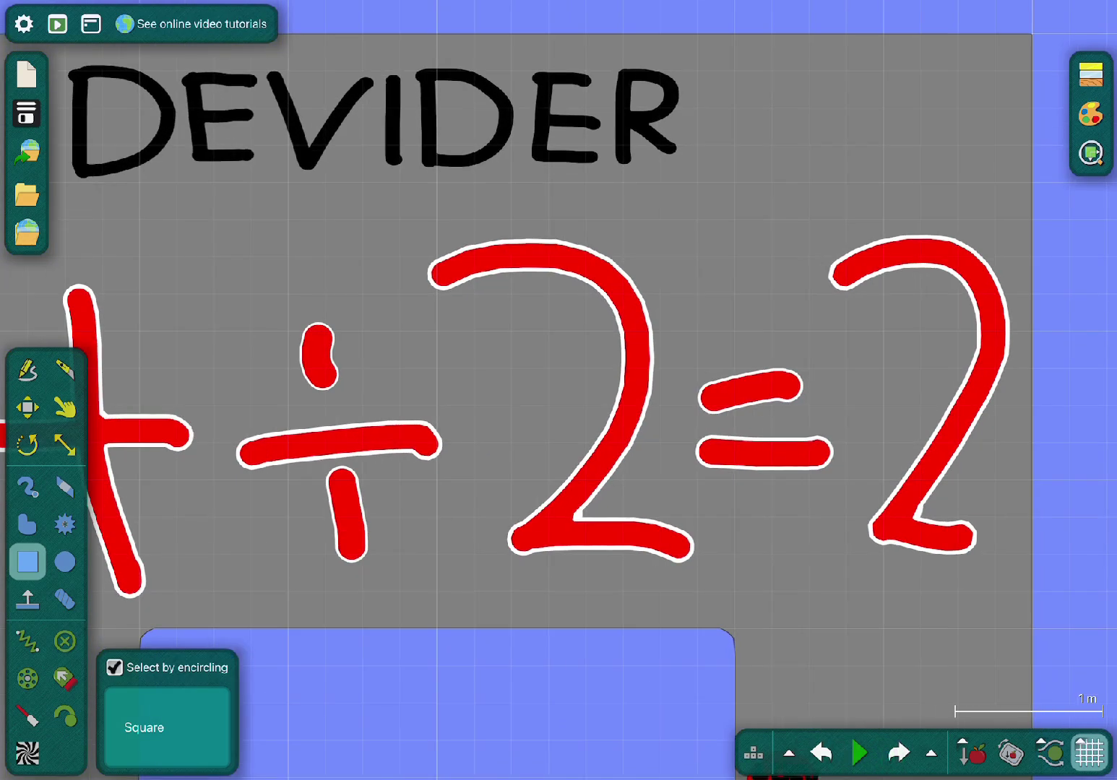
right_click(917, 284)
scroll(506, 390, "down", 3)
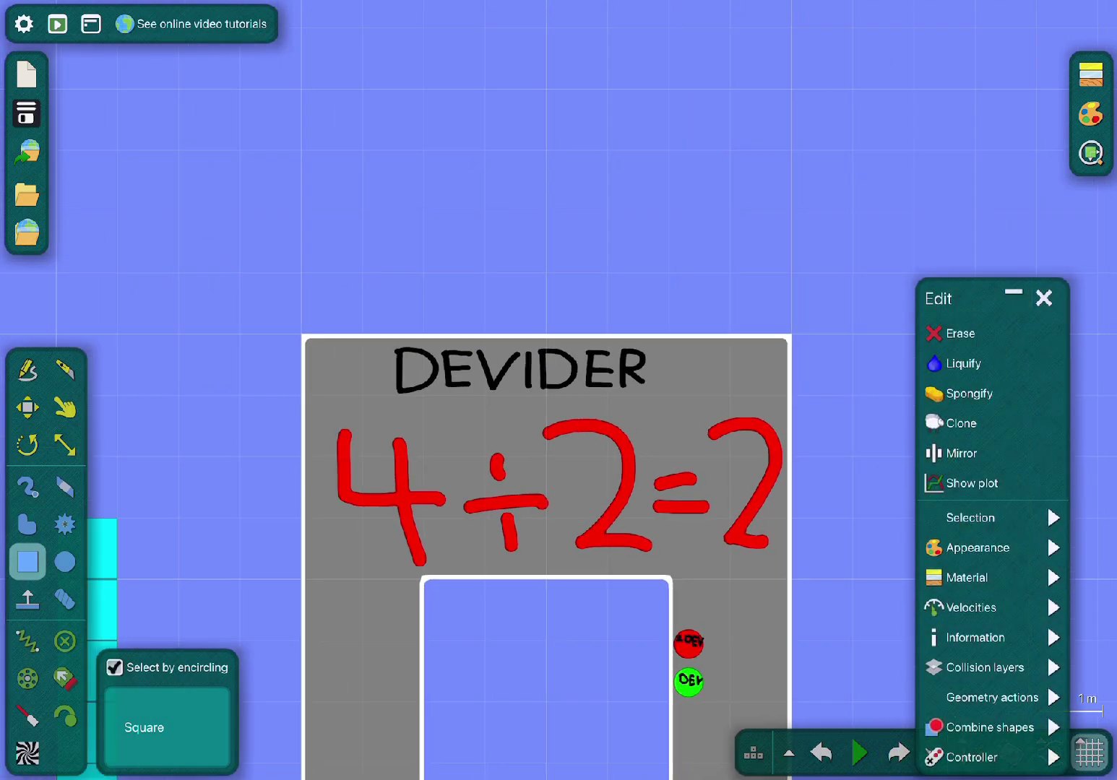
scroll(506, 390, "up", 3)
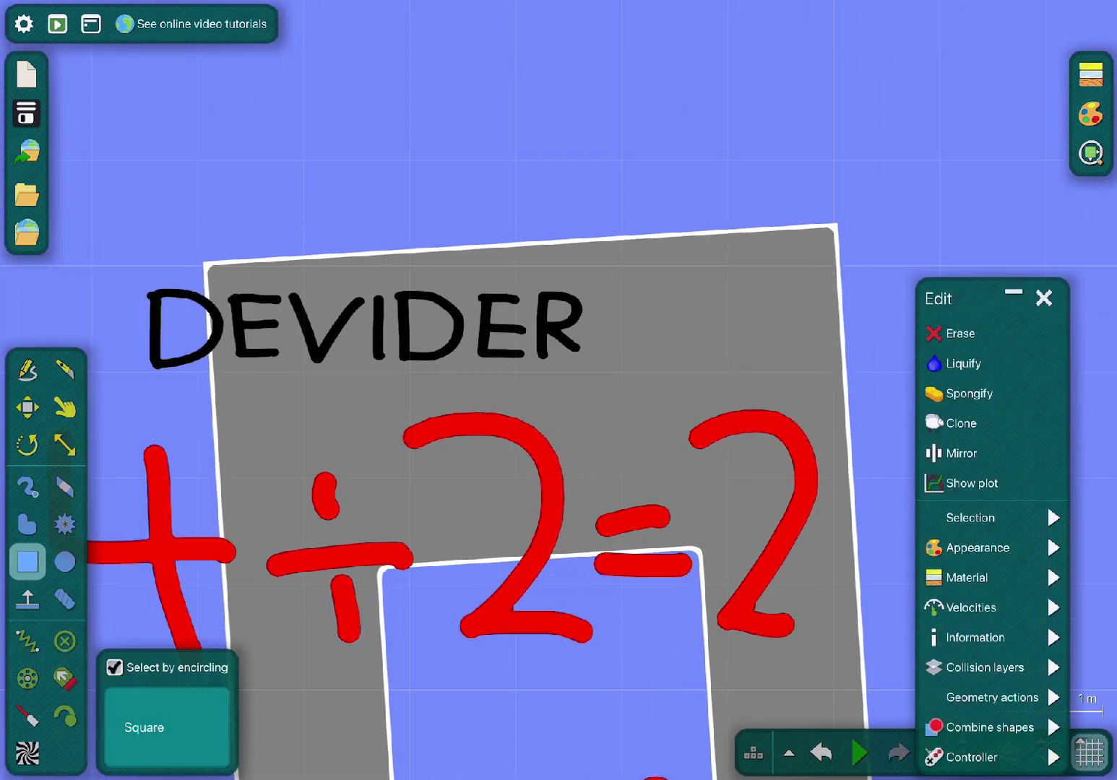
key("ctrl+z")
- Select all strokes of the red 4 ÷ 2 = 2 equation on the smaller gate and erase them
scroll(558, 390, "down", 3)
scroll(559, 390, "up", 3)
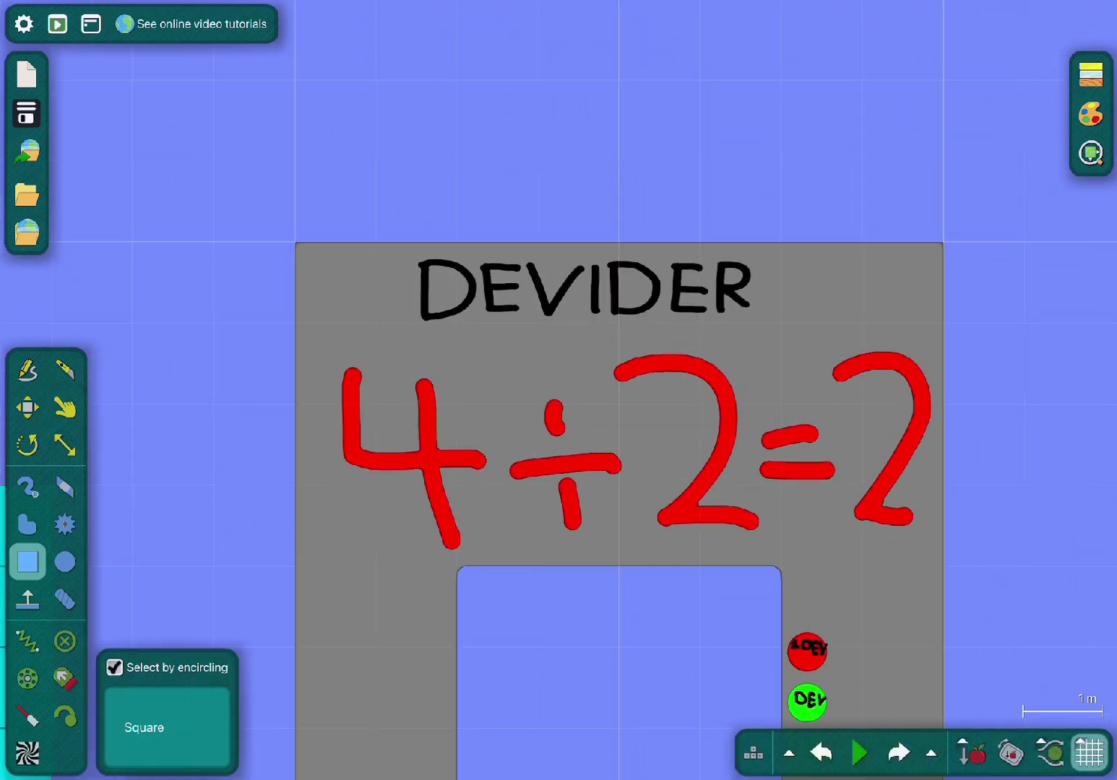
scroll(986, 518, "up", 5)
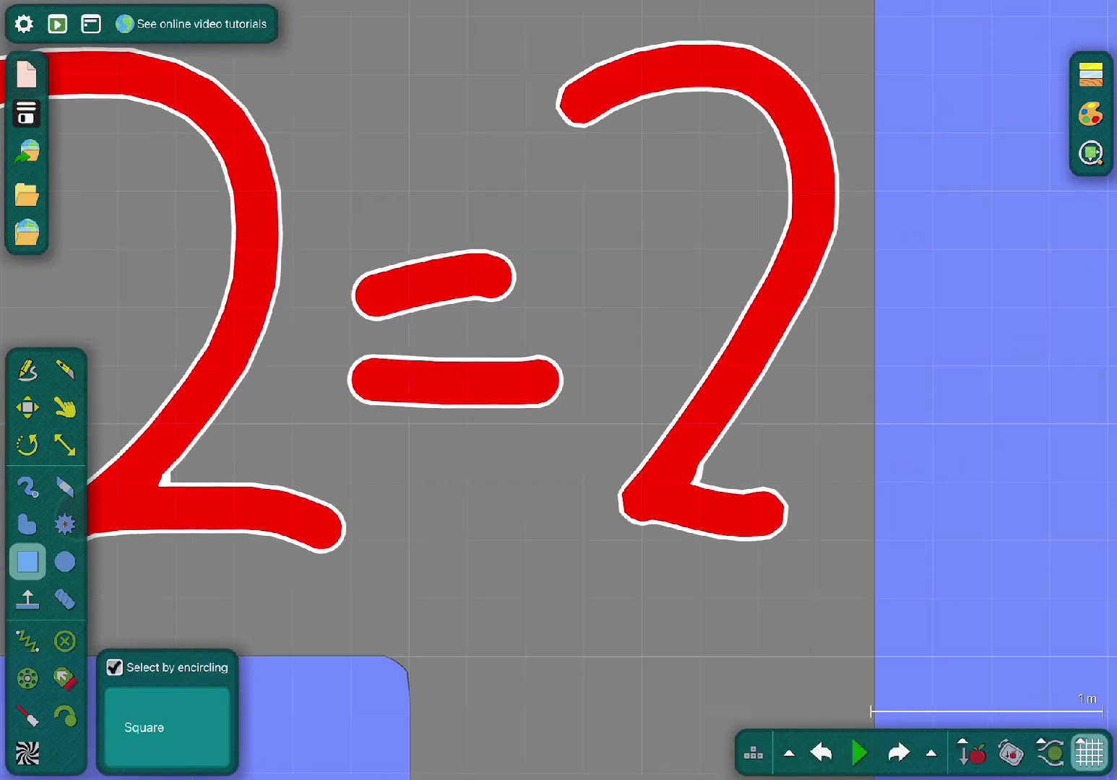
right_click(722, 317)
key("Delete")
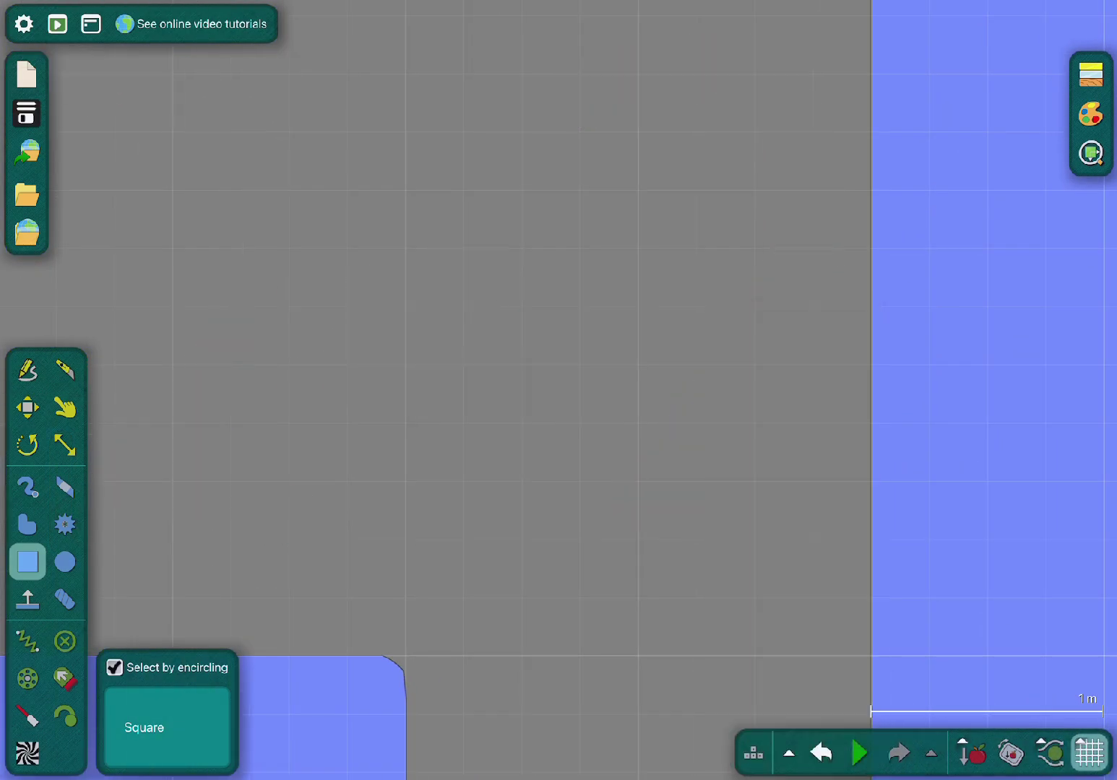
- Select the orange two-block in the number row, lift it 0.25 m off the ground and set it back down
scroll(558, 390, "down", 5)
scroll(559, 390, "down", 3)
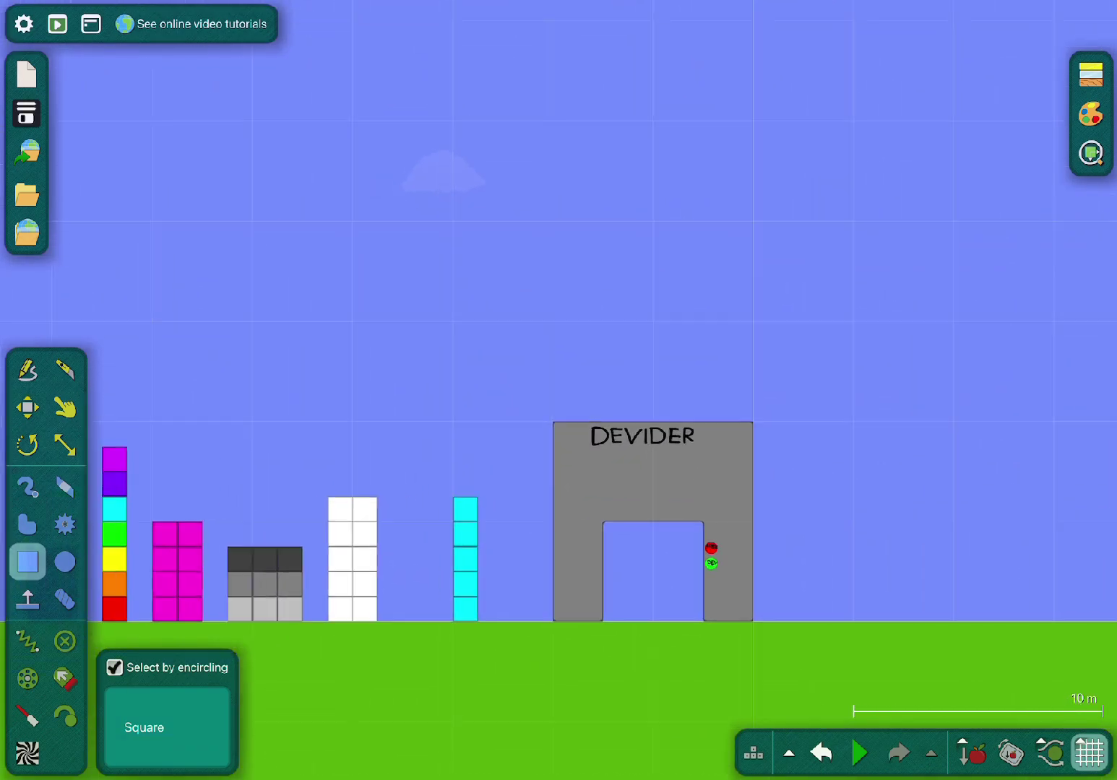
scroll(558, 391, "left", 5)
scroll(558, 390, "up", 2)
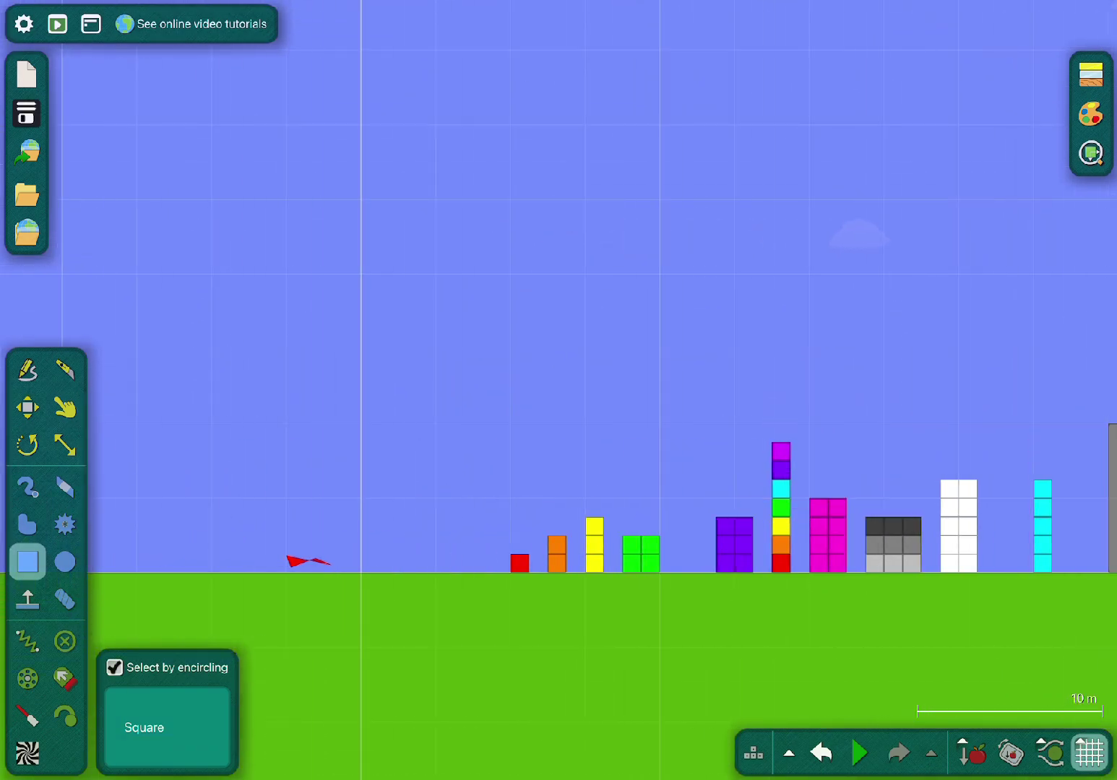
scroll(547, 558, "up", 5)
left_click_drag(548, 342, 725, 591)
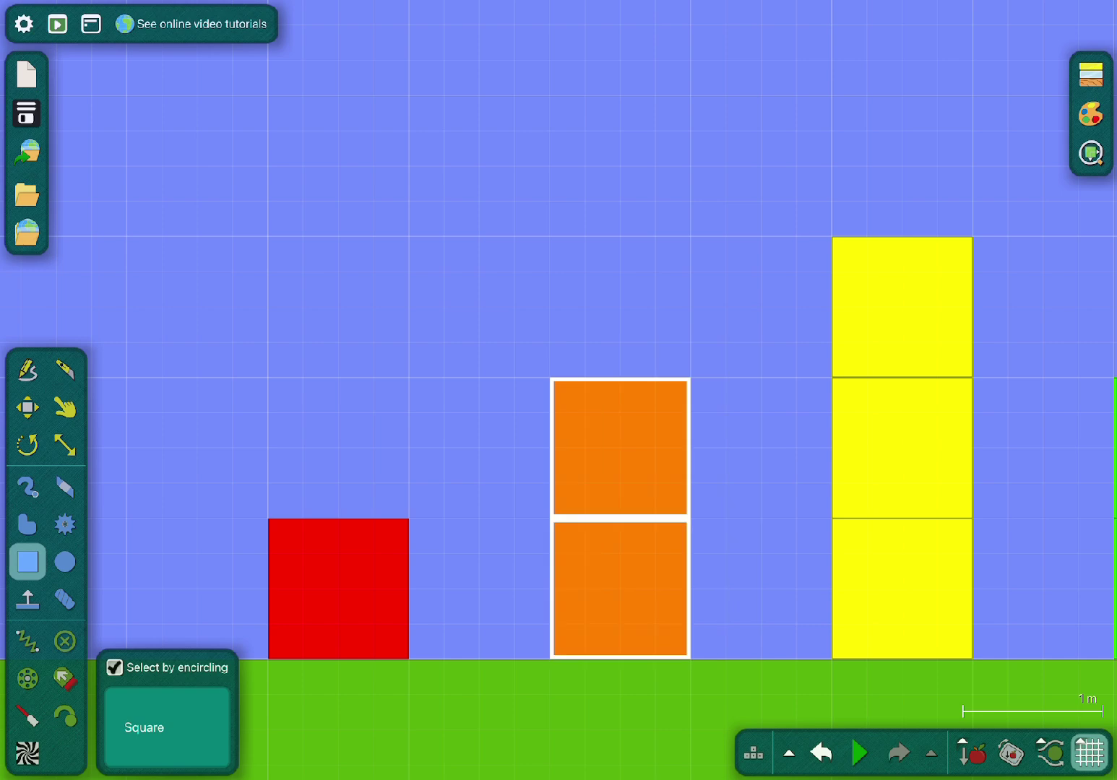
left_click_drag(620, 518, 620, 483)
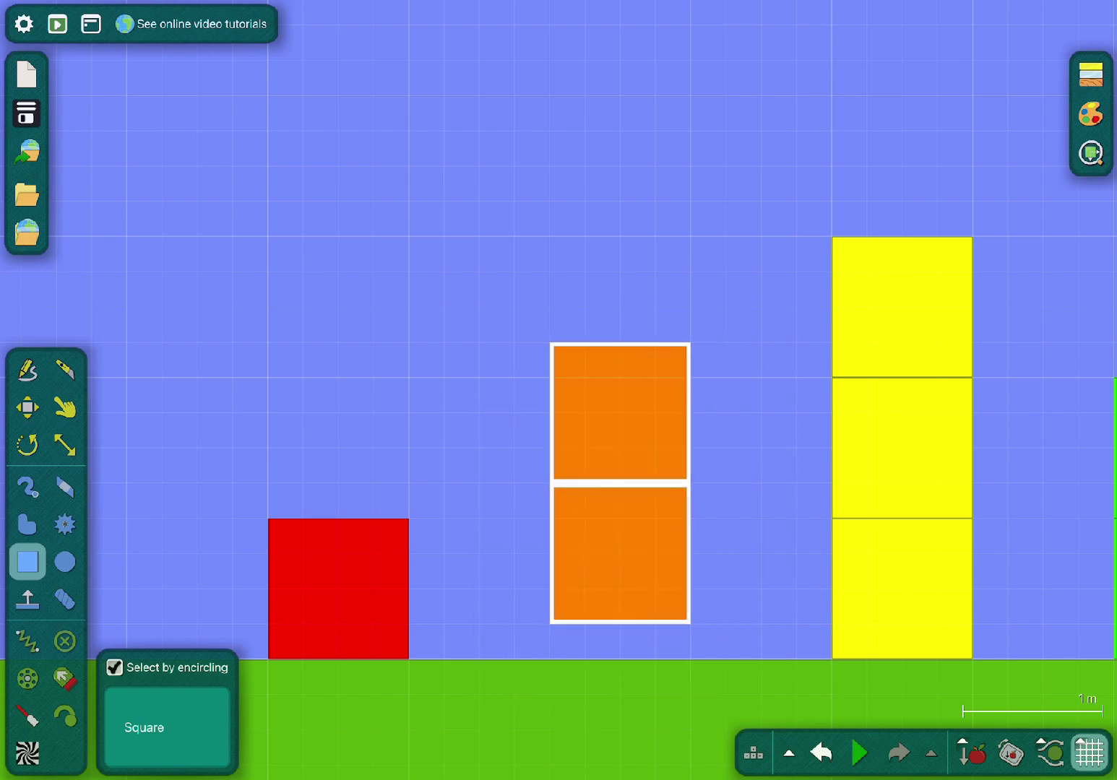
left_click(338, 589)
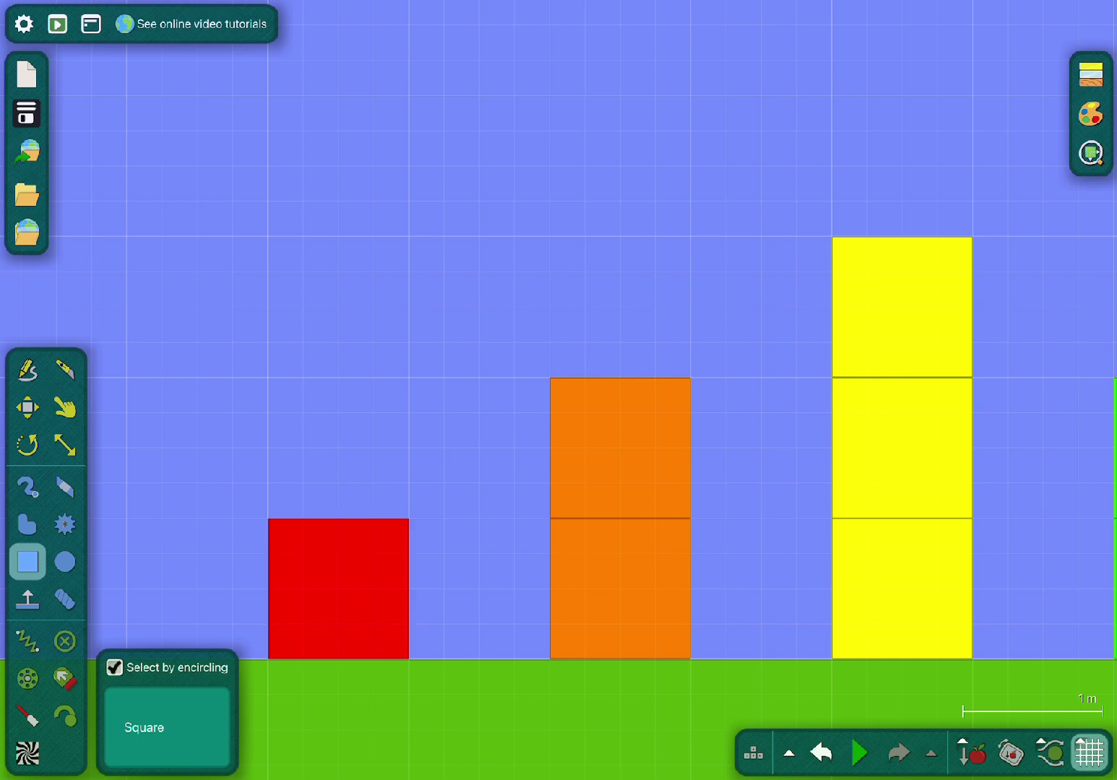
- Nudge the red one-block in the number row 0.25 m sideways and upward and return it to its place
key("Right")
key("Left")
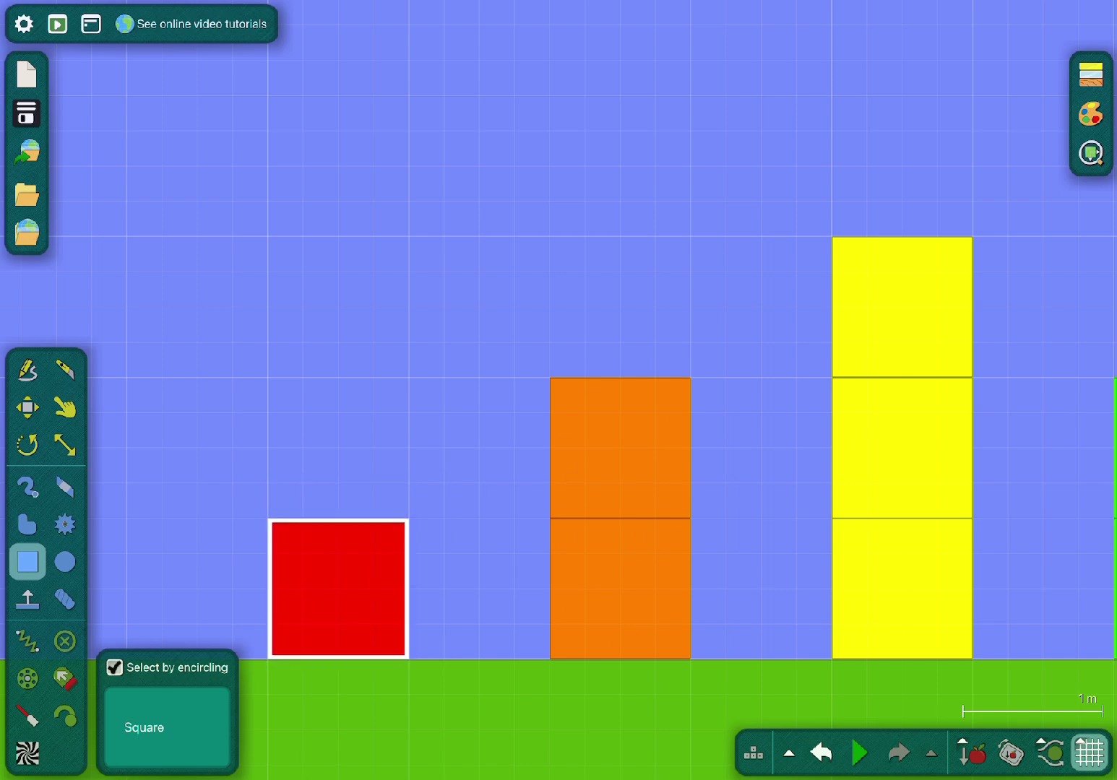
key("Up")
key("Down")
key("Left")
key("Right")
- Select the orange two-block and wiggle it in 0.25 m moves sideways and upward, ending back at its original place
left_click(620, 448)
key("Right")
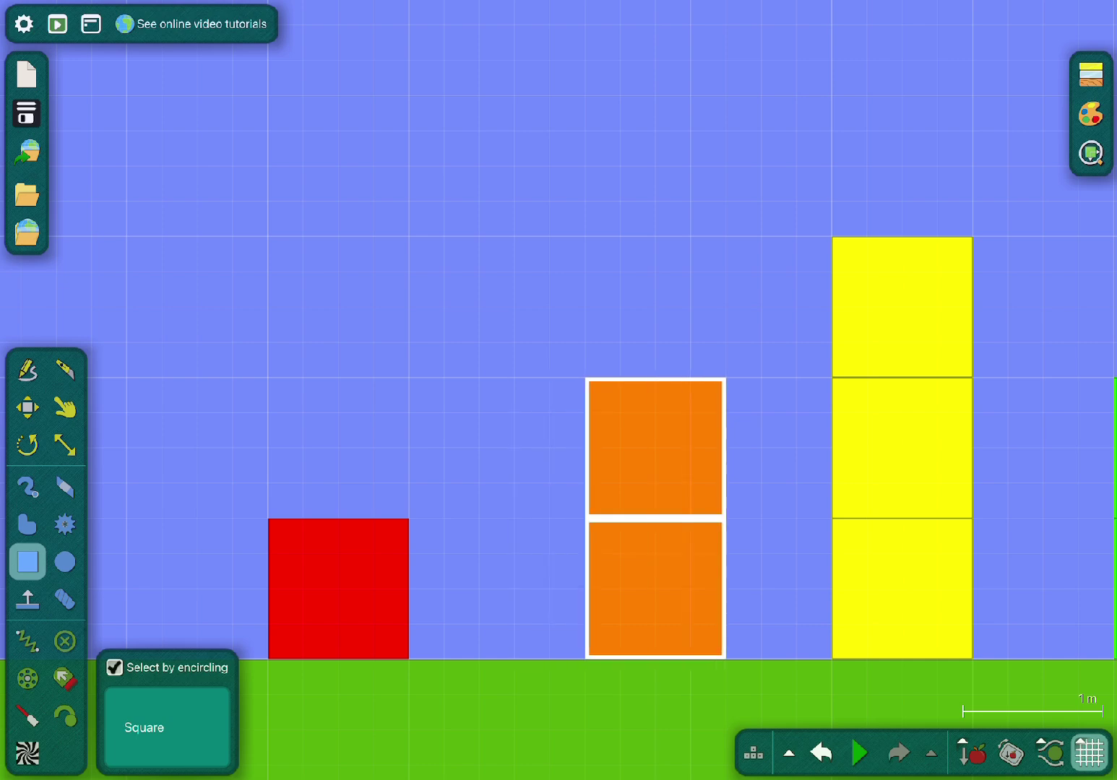
key("Up")
key("Down")
key("Left")
key("Left")
key("Right")
key("Left")
key("Right")
key("Right")
key("Left")
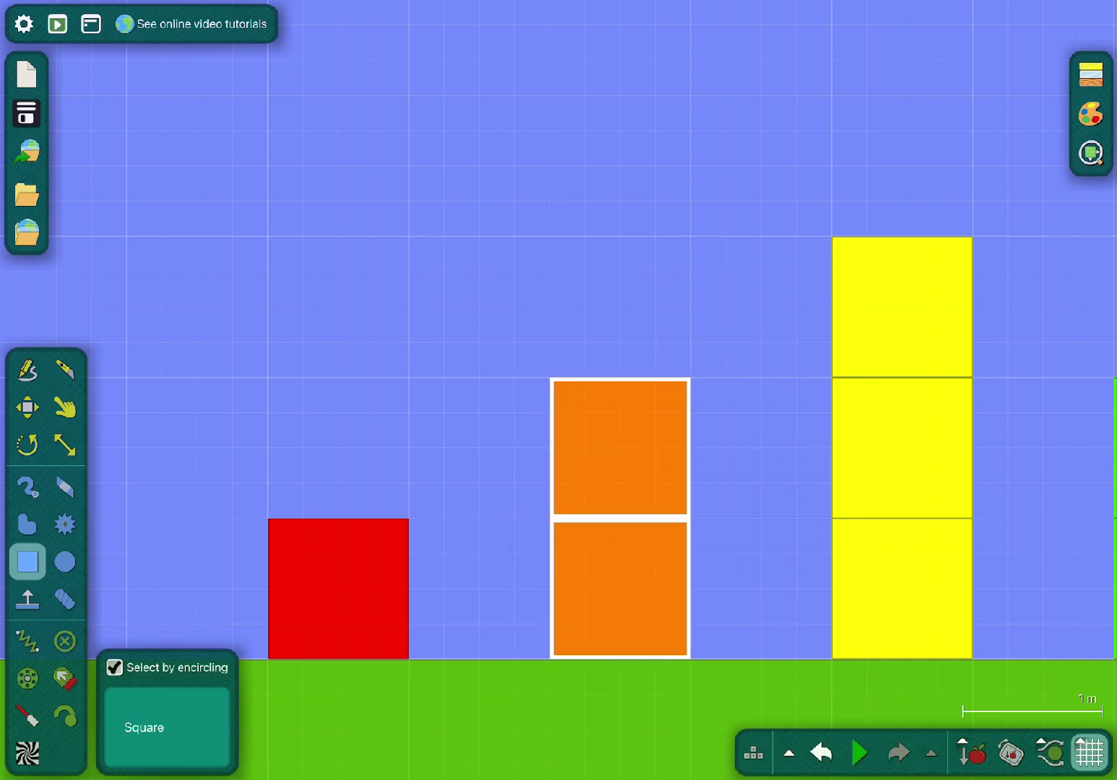
- Select the red one-block in the number row and again where it stands inside the DEVIDER gate
left_click(338, 589)
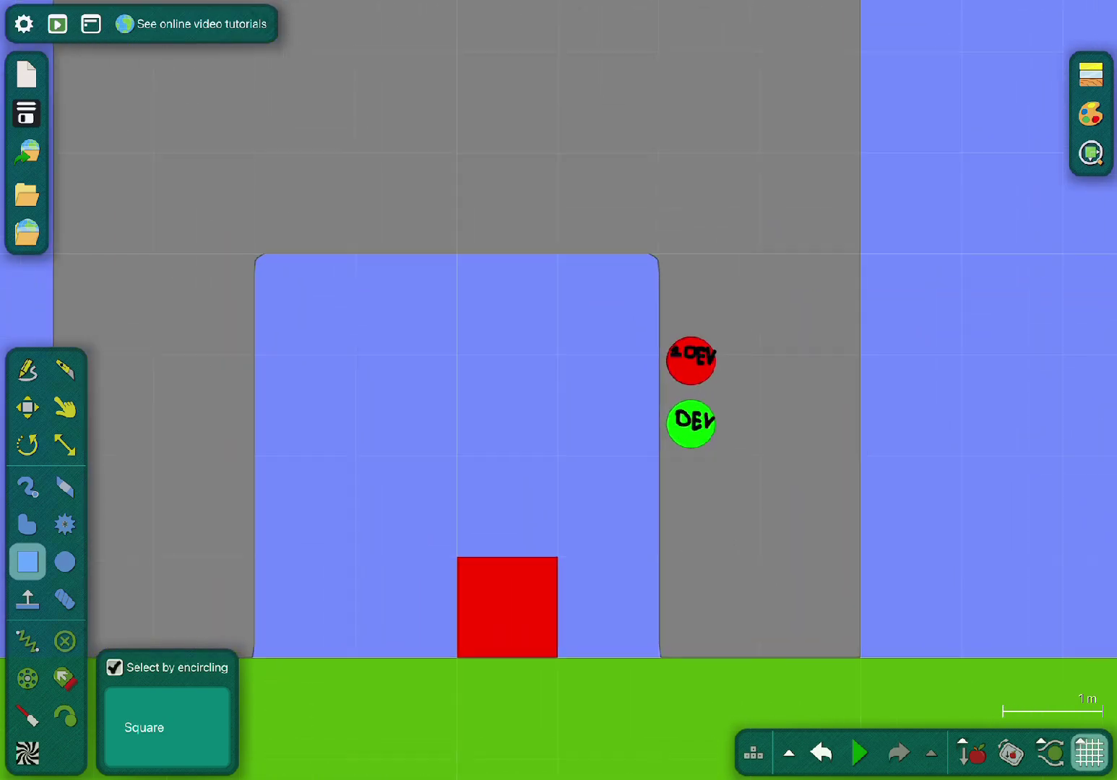
mouse_move(505, 607)
left_mouse_down()
mouse_move(556, 555)
mouse_move(505, 606)
left_mouse_up()
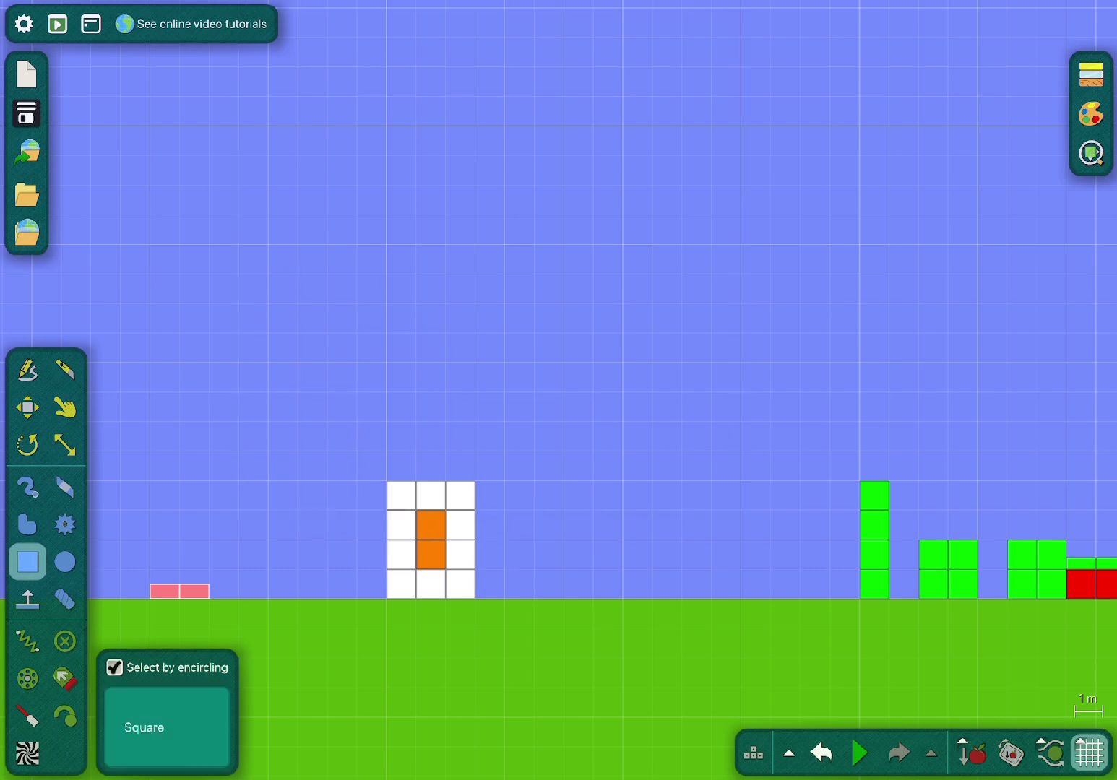
- Carry the two pink half-blocks over the DEVIDER gate, set them on the ground beside the cyan column and select each half
scroll(558, 390, "down", 10)
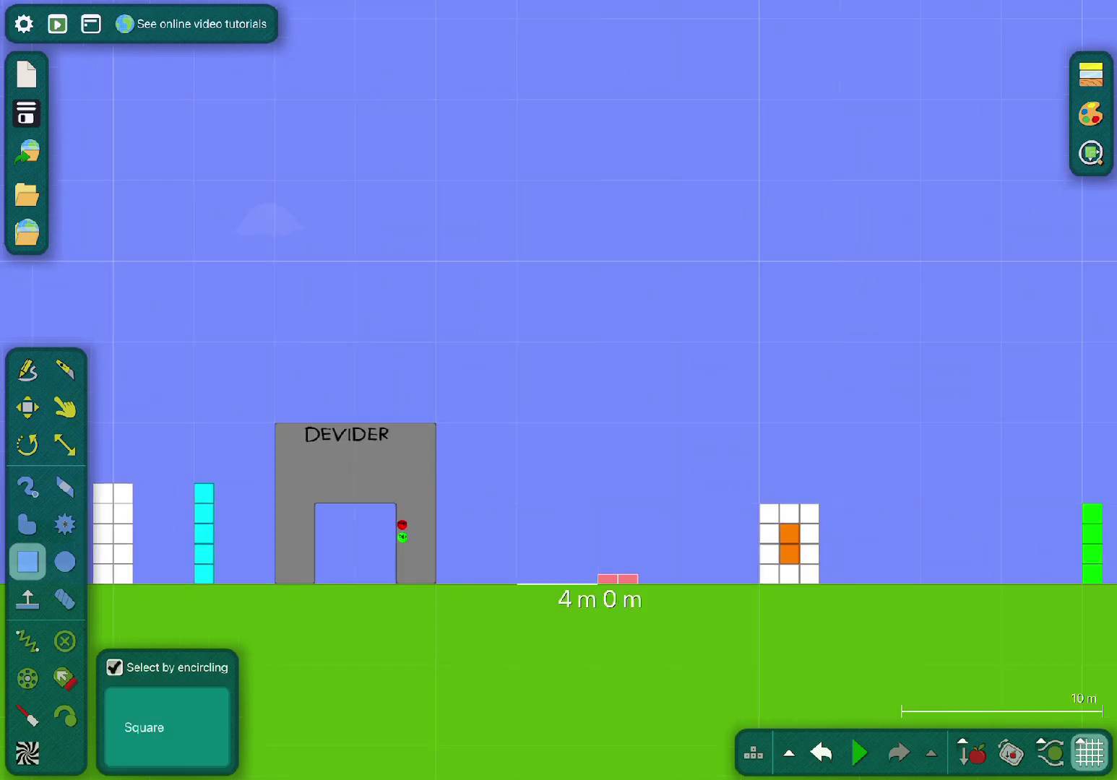
scroll(642, 635, "up", 3)
left_click_drag(598, 541, 112, 197)
left_click_drag(434, 289, 1080, 336)
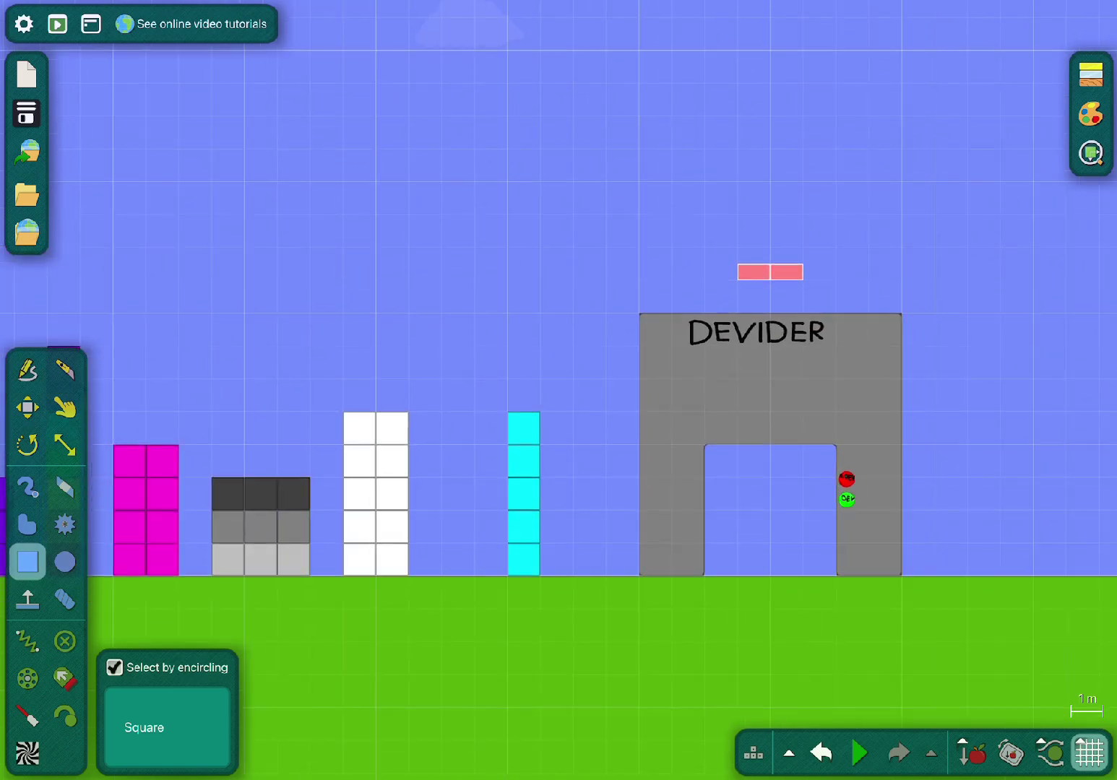
scroll(552, 578, "up", 5)
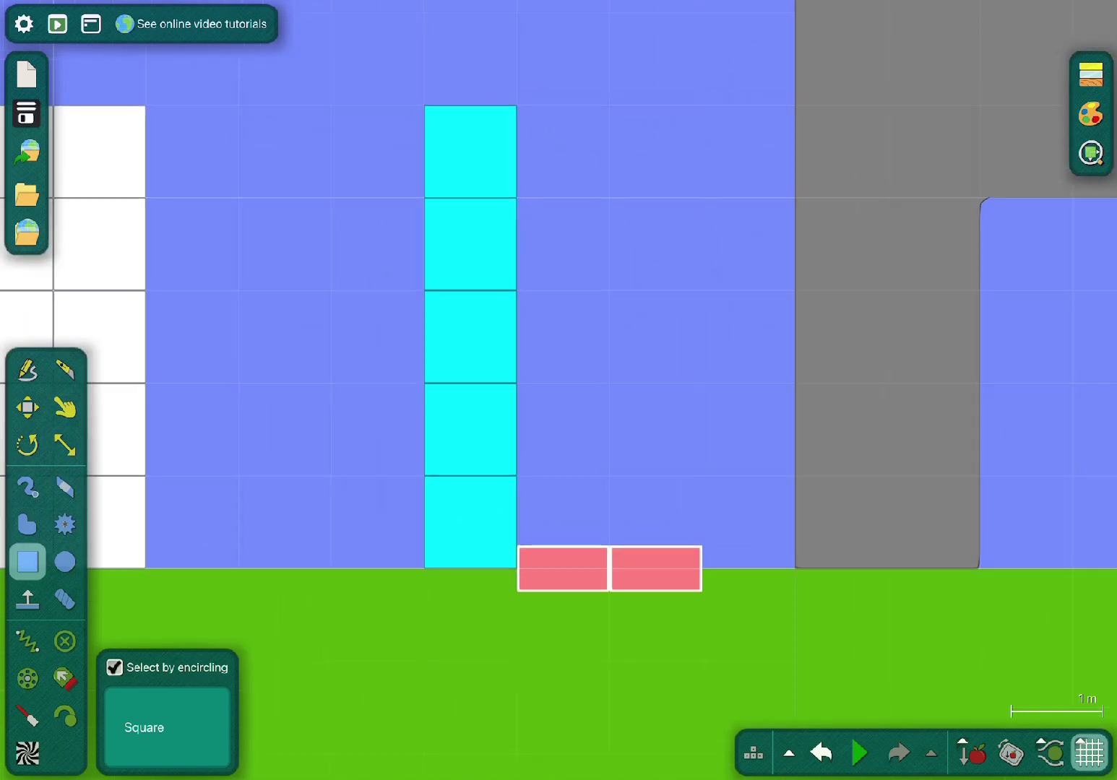
scroll(597, 532, "up", 3)
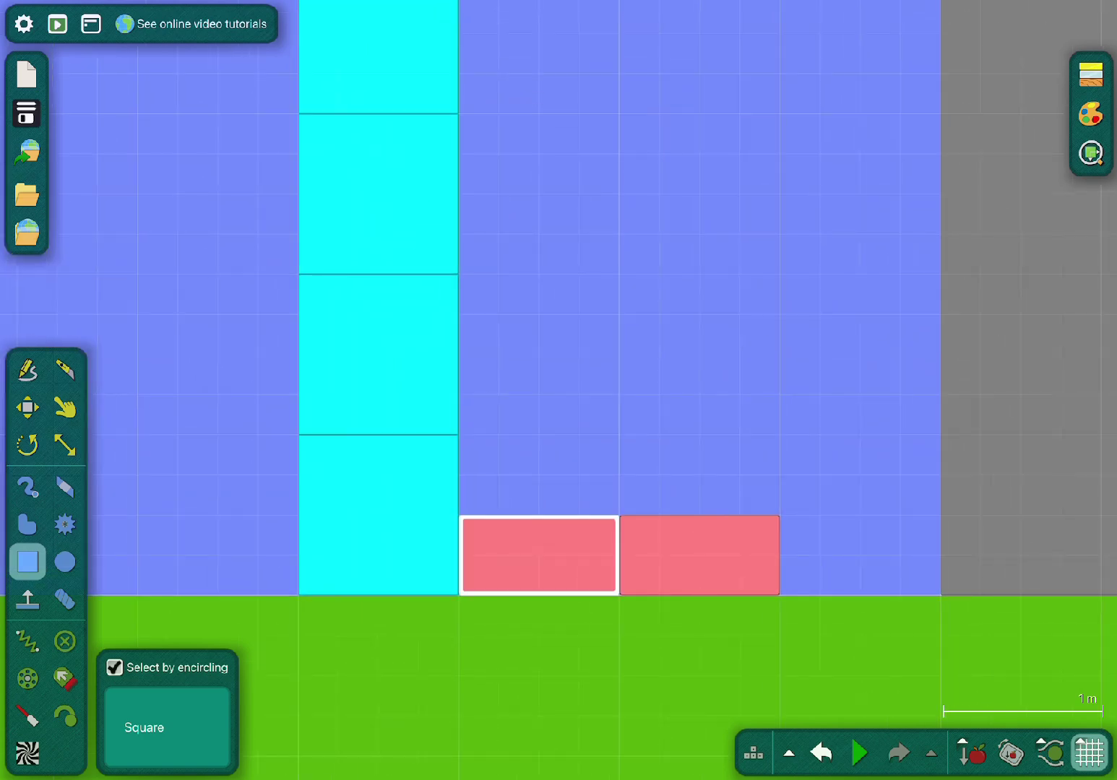
mouse_move(699, 555)
left_mouse_down()
mouse_move(699, 636)
mouse_move(700, 555)
left_mouse_up()
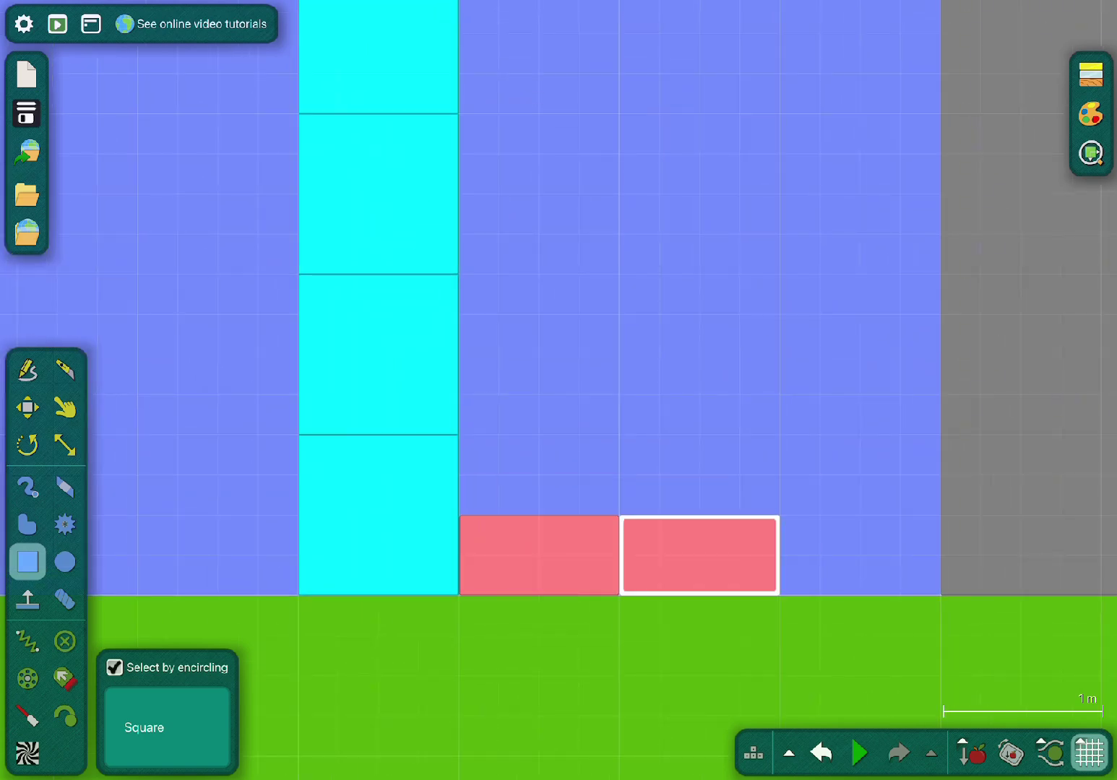
- Shift the cyan five-block column 3 m so it stands against the white ten-block
scroll(807, 555, "down", 5)
left_click_drag(652, 434, 478, 434)
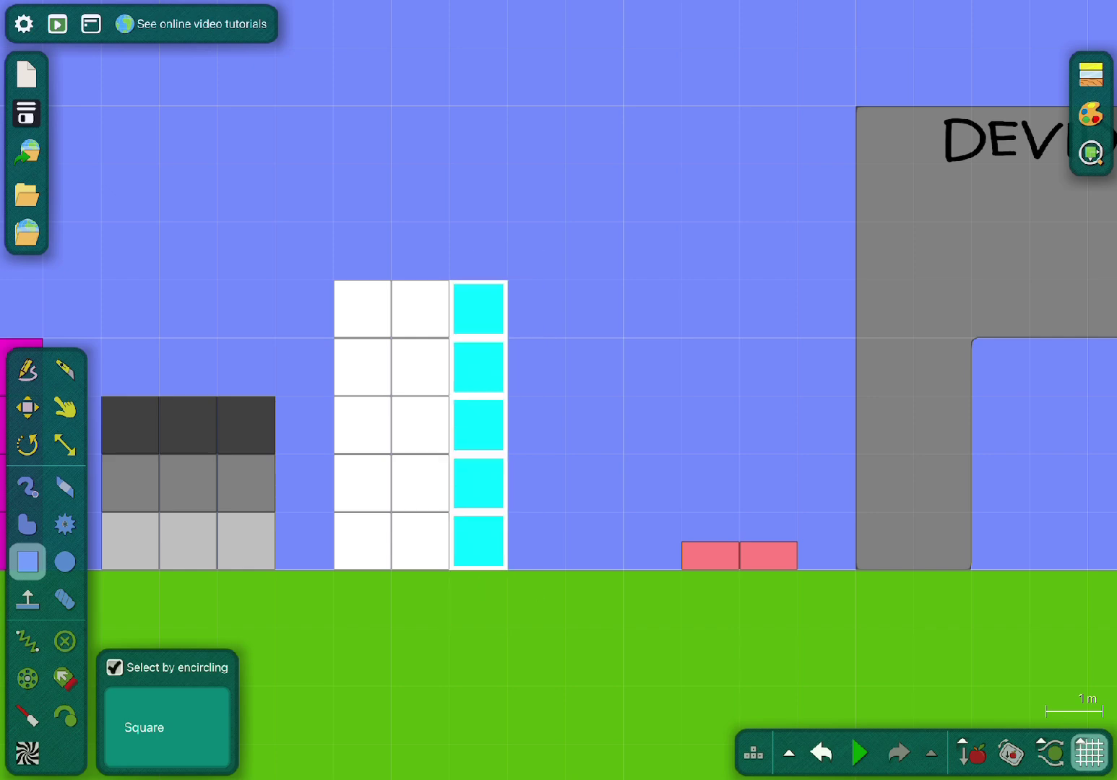
- Move the orange two-block from the number row to the ground between the cyan column and the pink half-blocks
scroll(558, 390, "down", 5)
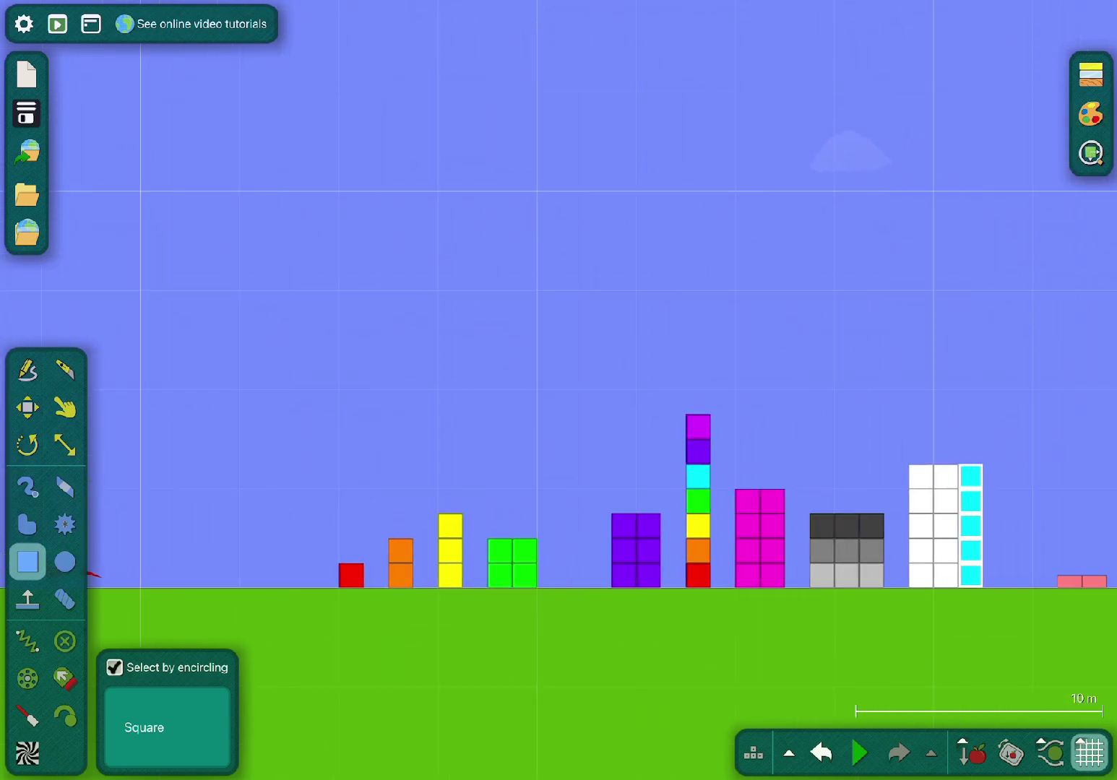
scroll(339, 557, "up", 3)
left_click(433, 534)
left_click_drag(449, 529, 1044, 259)
scroll(1044, 258, "up", 2)
left_click_drag(530, 261, 877, 312)
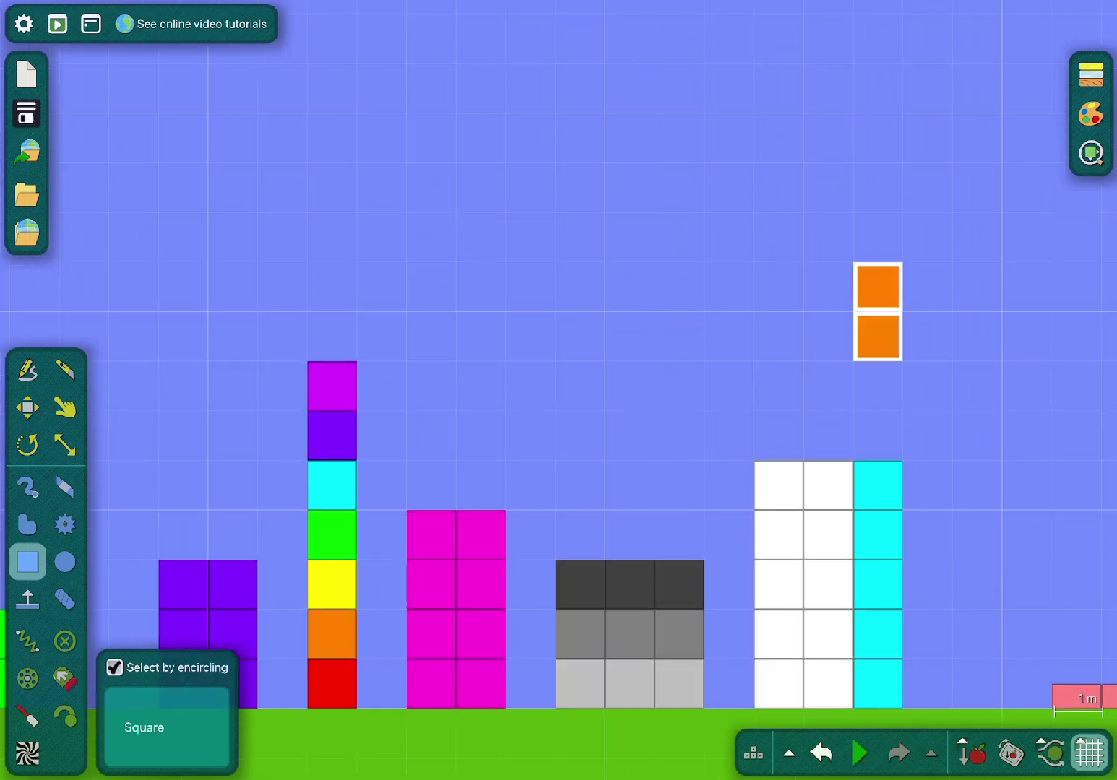
scroll(878, 311, "down", 2)
left_click_drag(486, 311, 555, 556)
scroll(677, 563, "up", 3)
- Select the pink half-block nearer the orange two-block, and the orange two-block itself
left_click(549, 611)
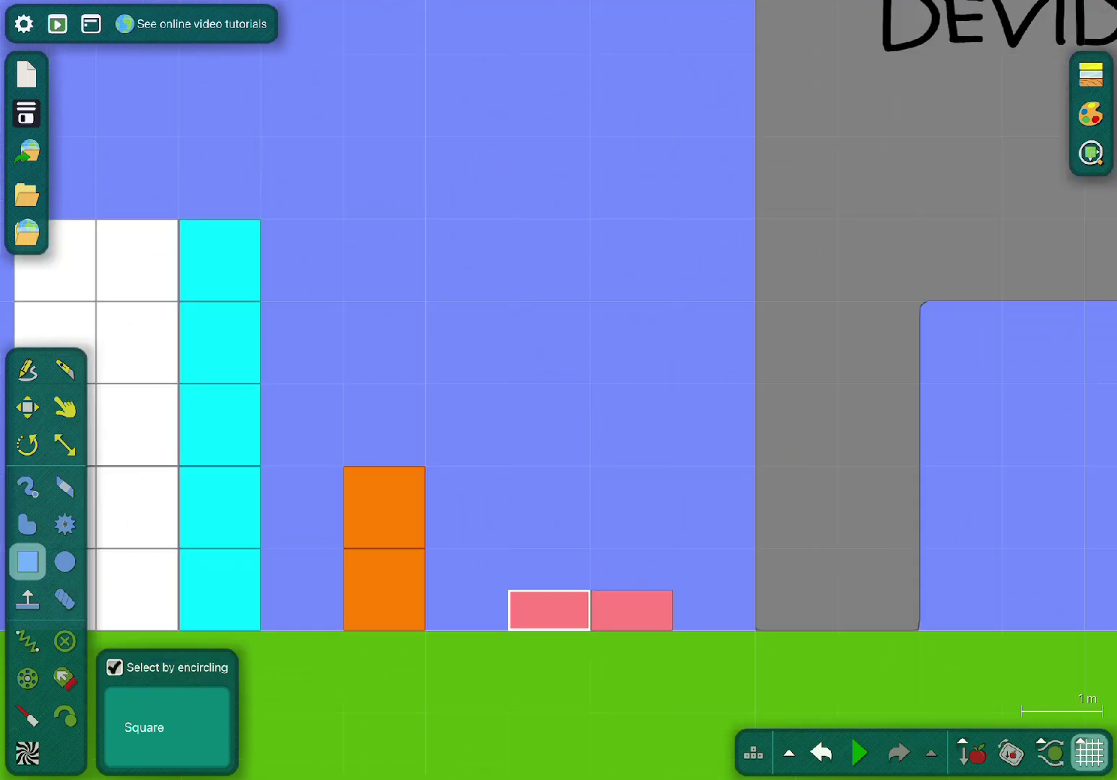
mouse_move(549, 610)
left_mouse_down()
mouse_move(549, 570)
mouse_move(549, 610)
left_mouse_up()
left_click(383, 549)
mouse_move(384, 549)
left_mouse_down()
mouse_move(383, 468)
mouse_move(384, 549)
left_mouse_up()
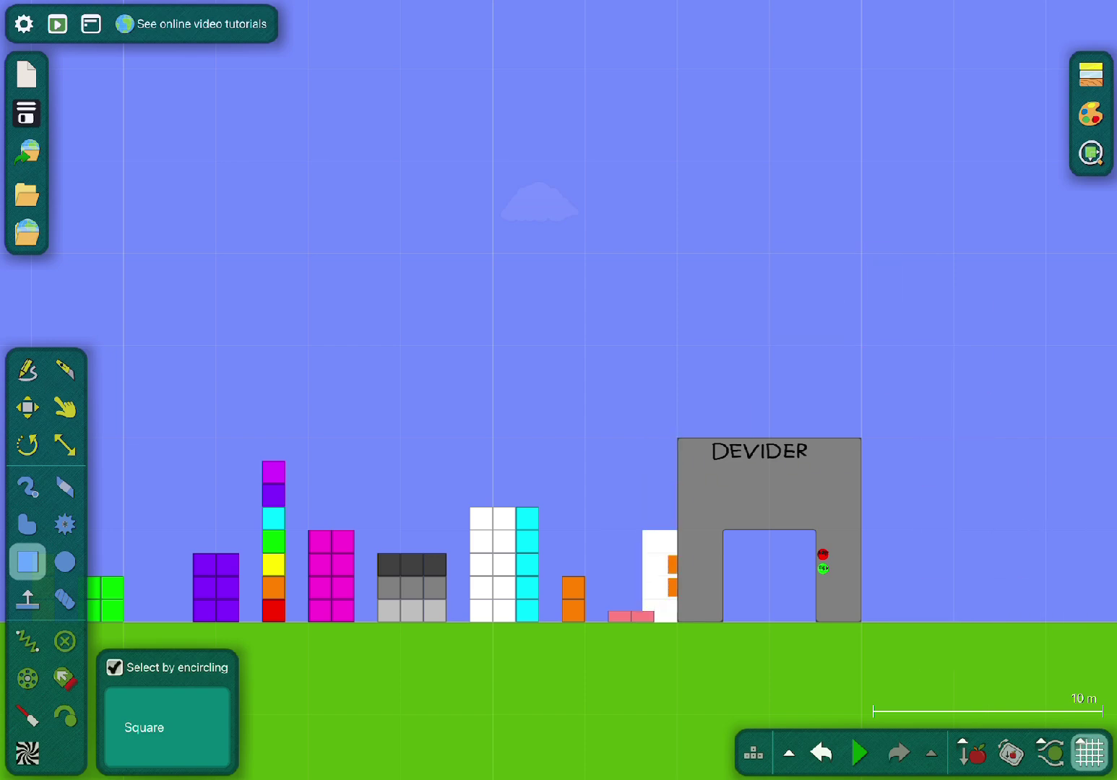
scroll(674, 649, "up", 3)
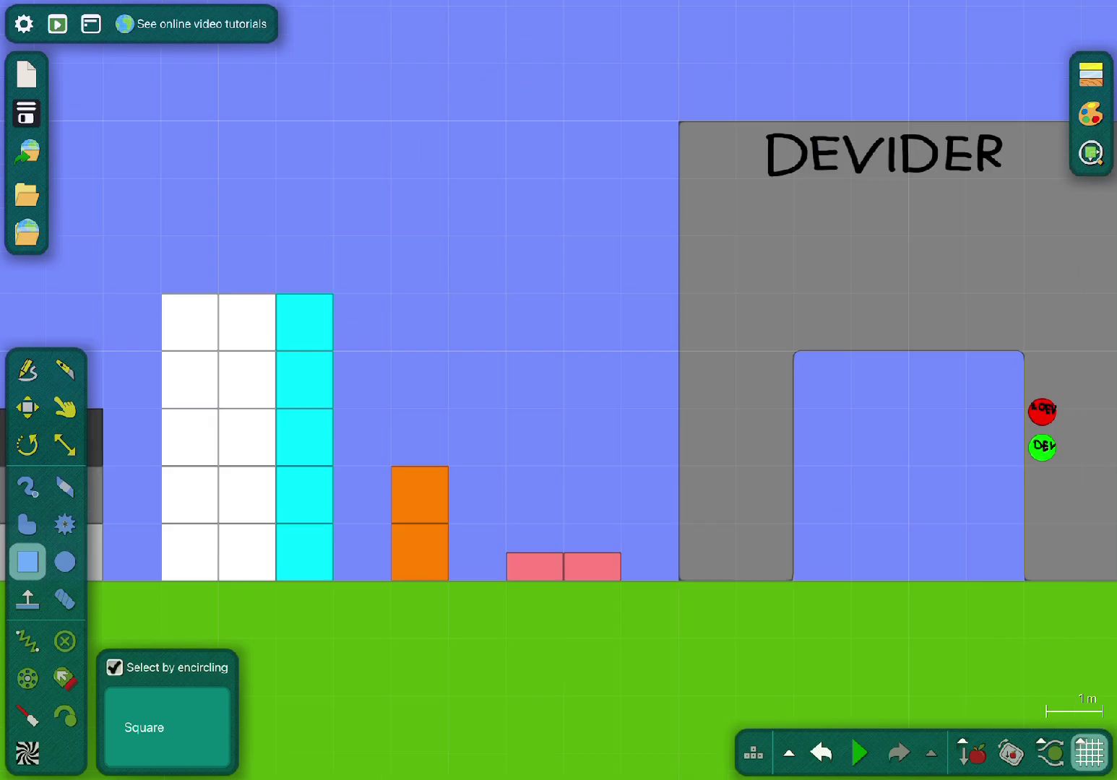
left_click(419, 524)
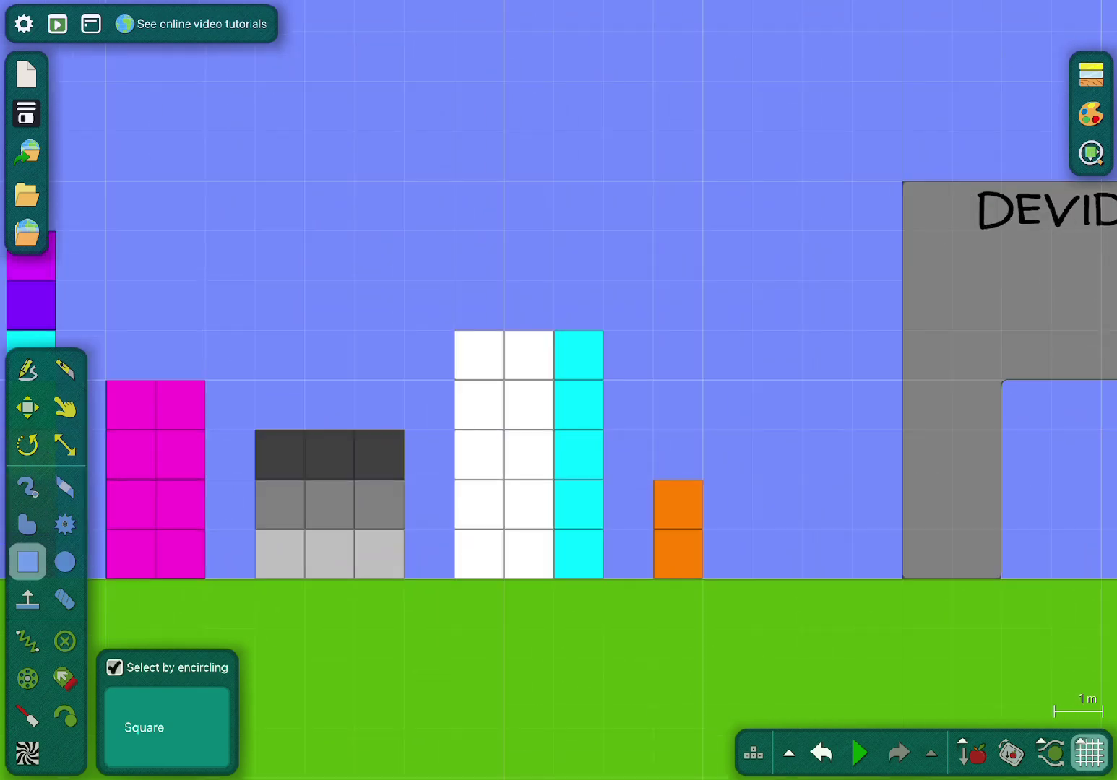
- Lift the orange two-block off the ground beside the cyan column and carry it back toward the number row
left_click(677, 529)
left_click_drag(677, 529, 354, 181)
scroll(558, 390, "down", 5)
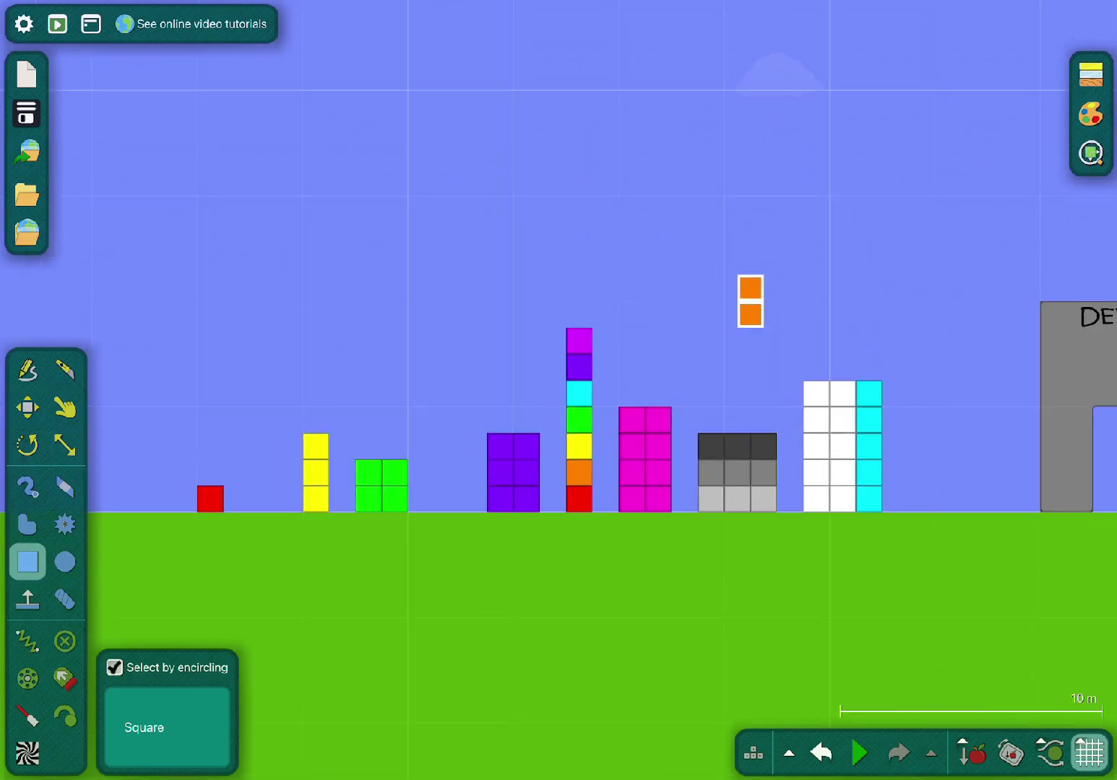